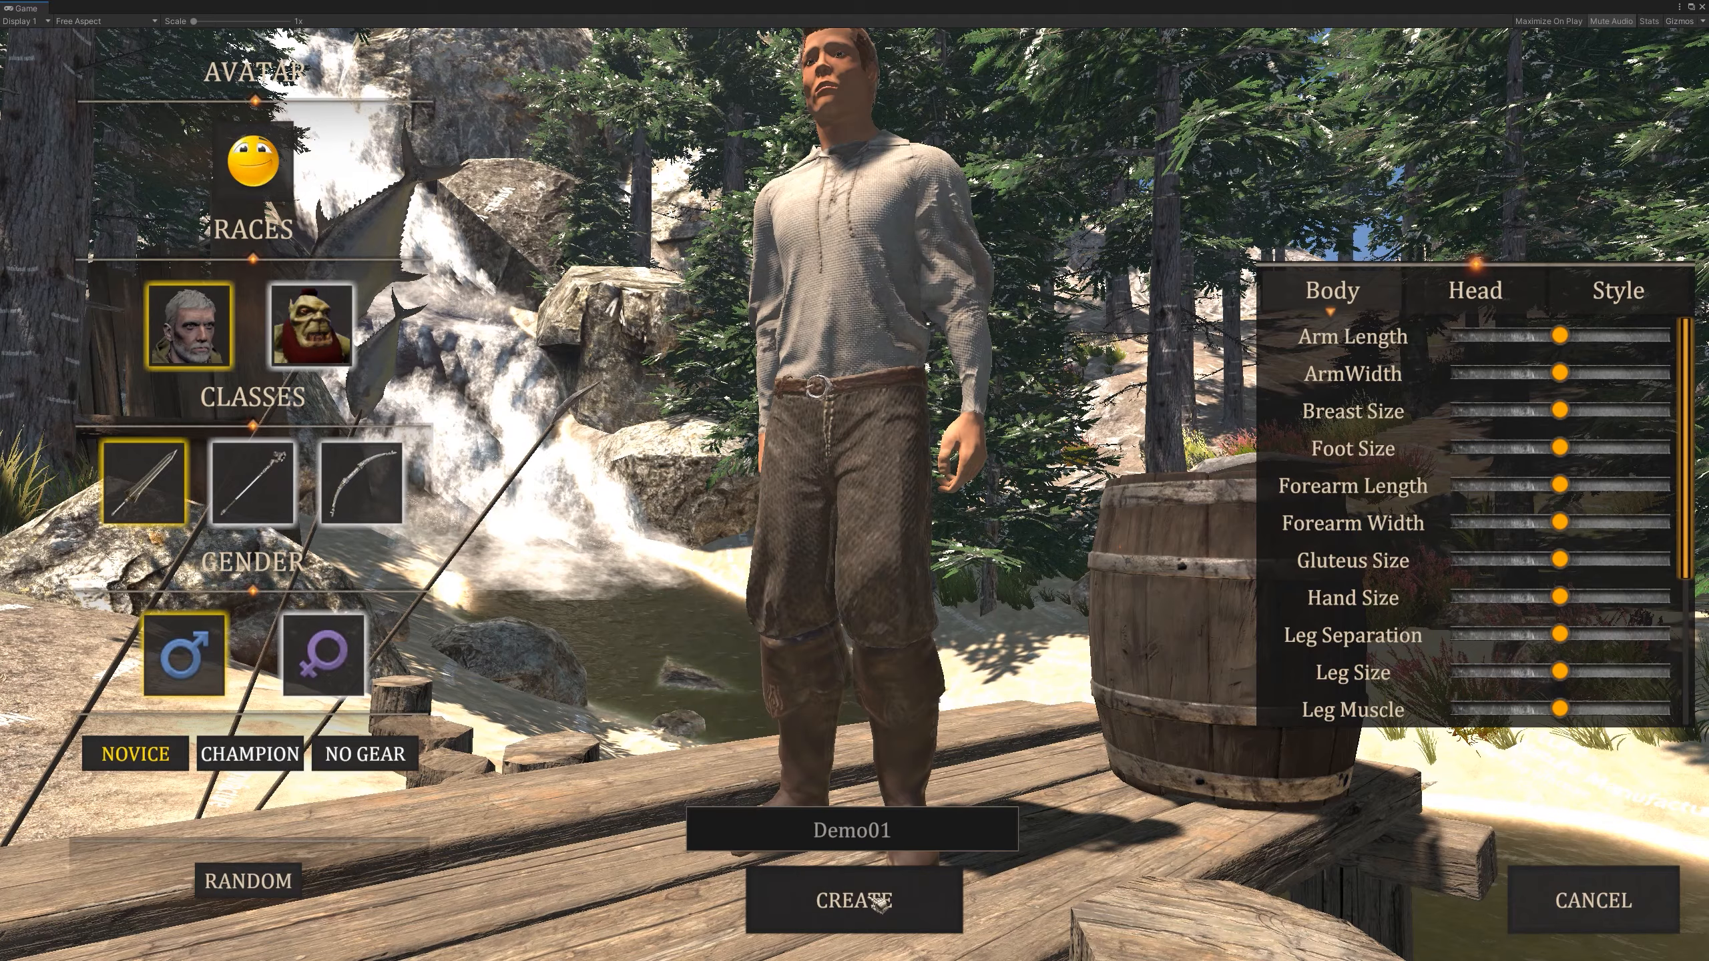
- Create the new character under the name Demo01
click(878, 902)
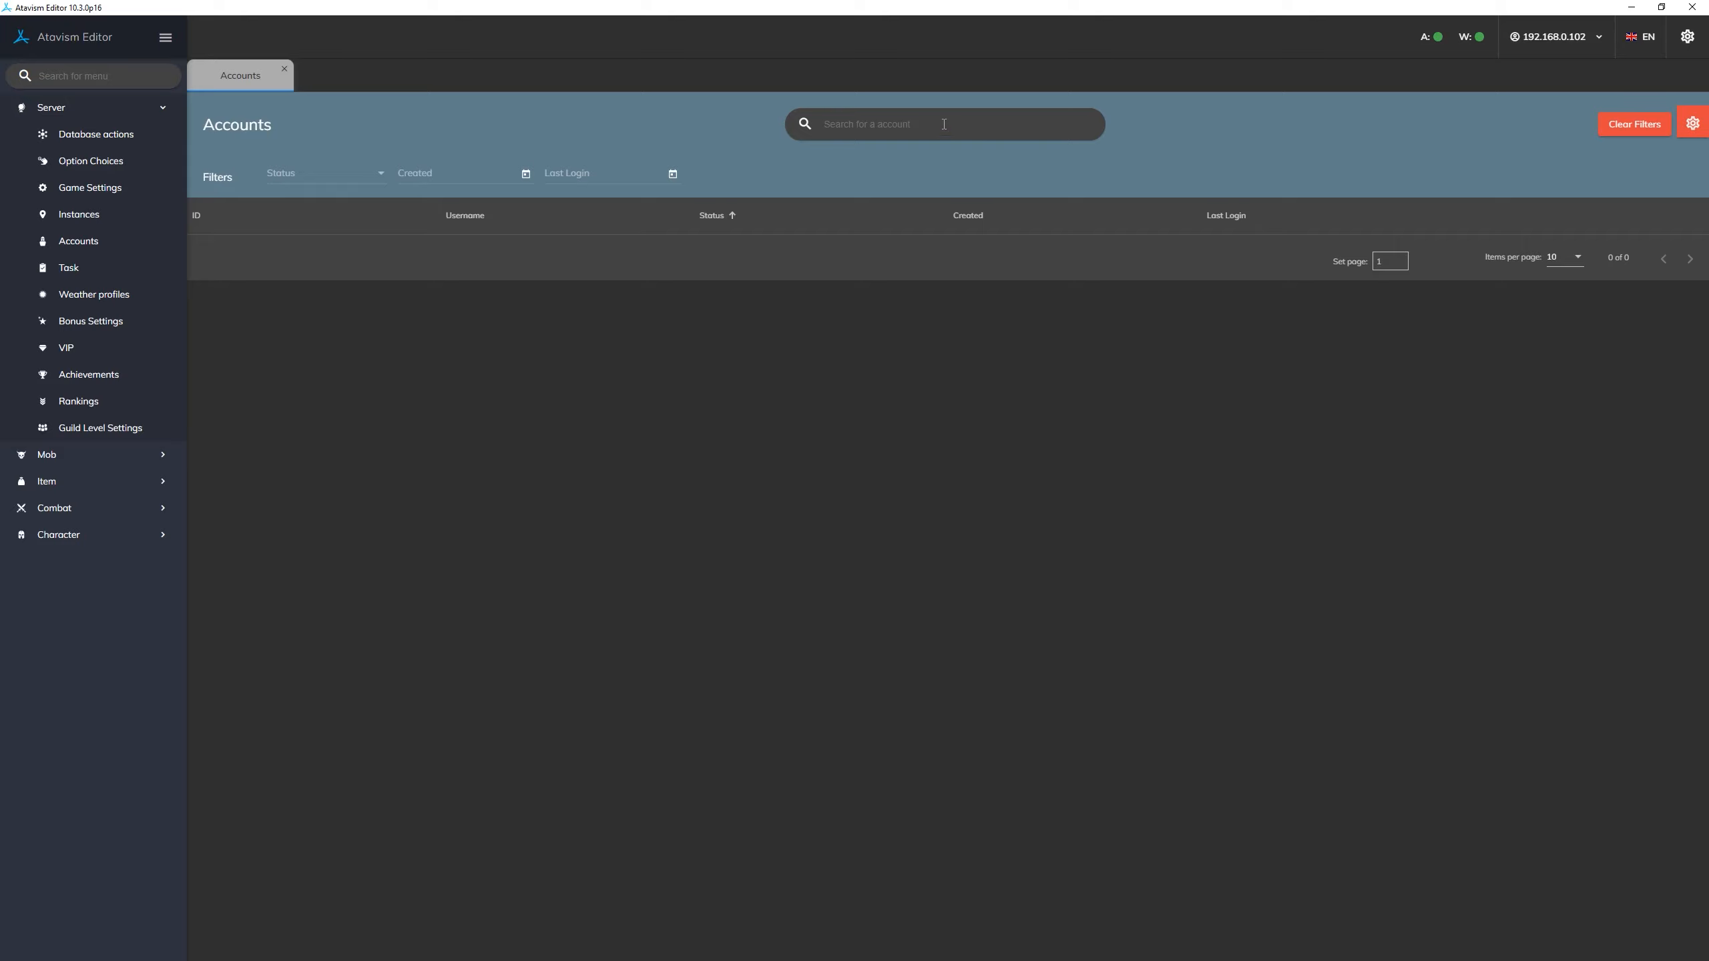
- In Atavism Editor, search the accounts for "ata" and save the matching account's status as Admin
text(ta)
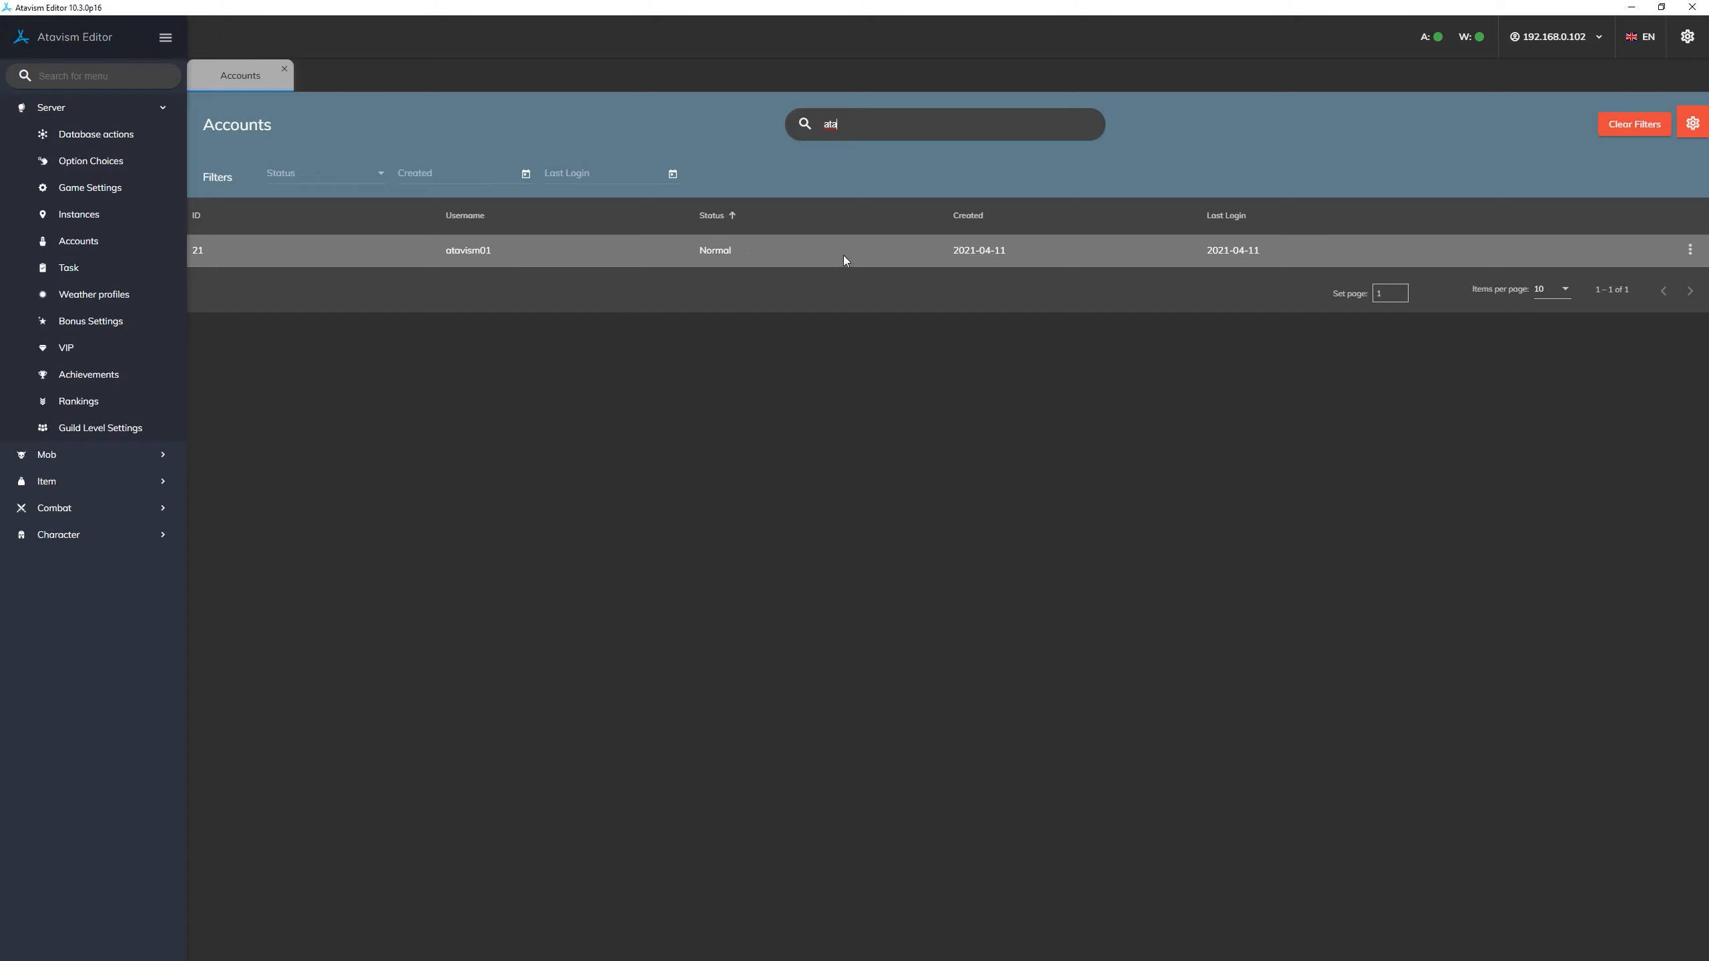
right_click(764, 249)
right_click(791, 253)
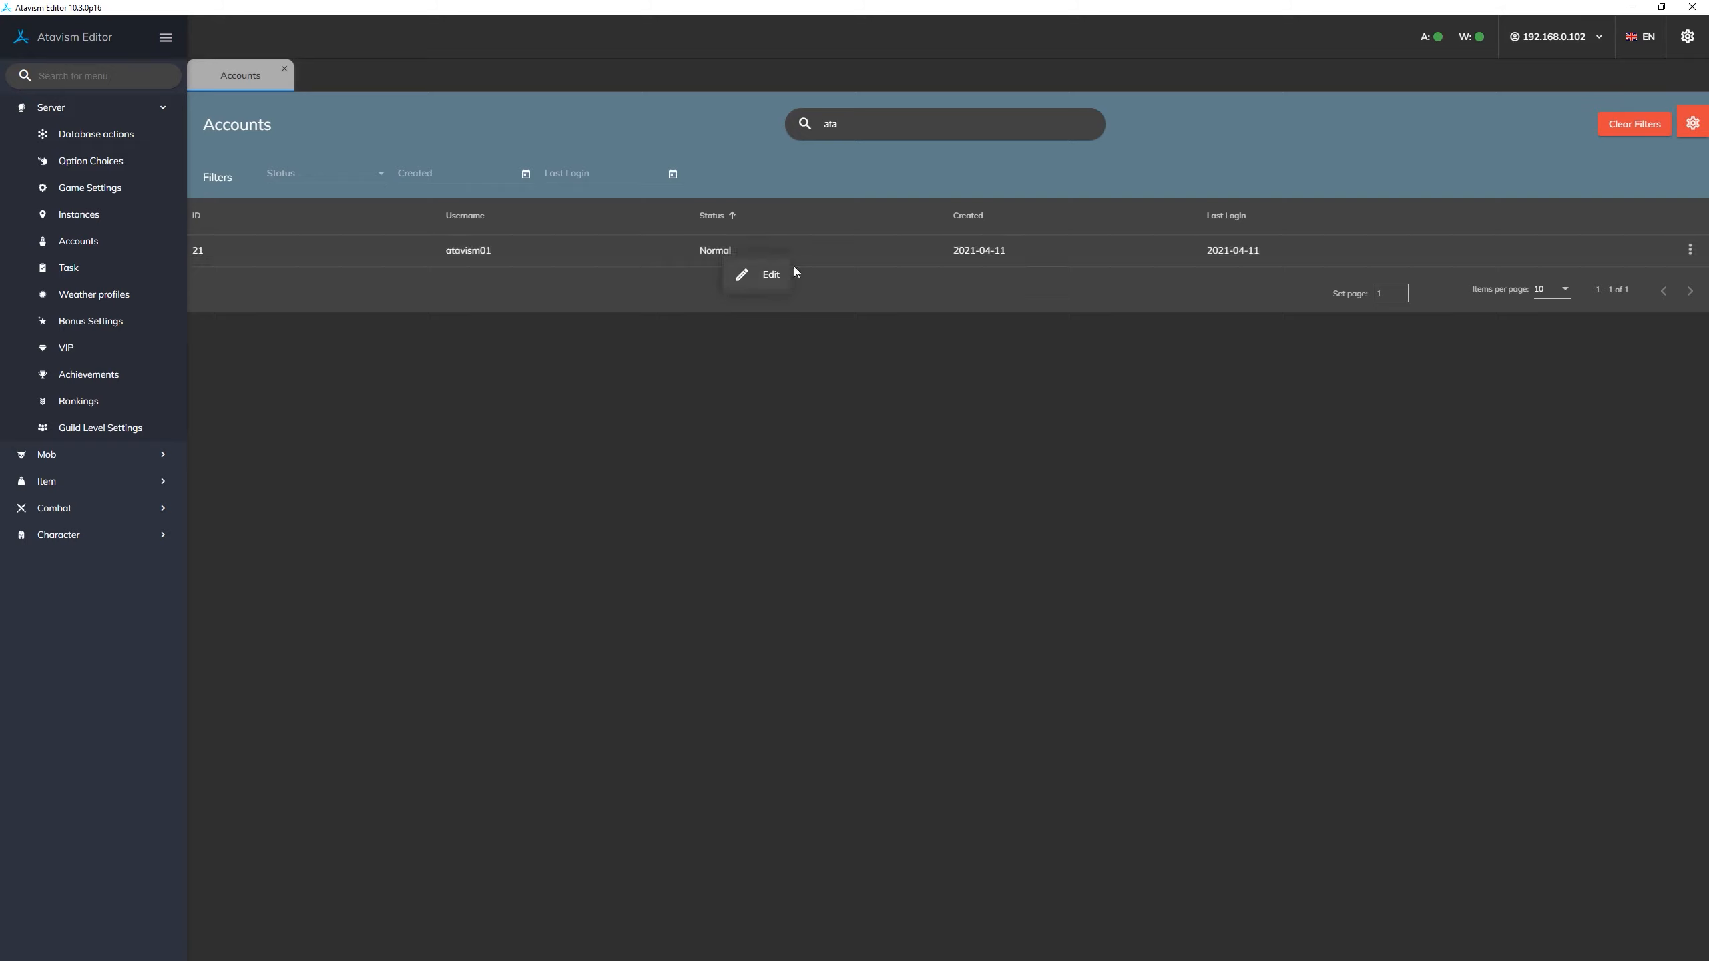
click(1174, 340)
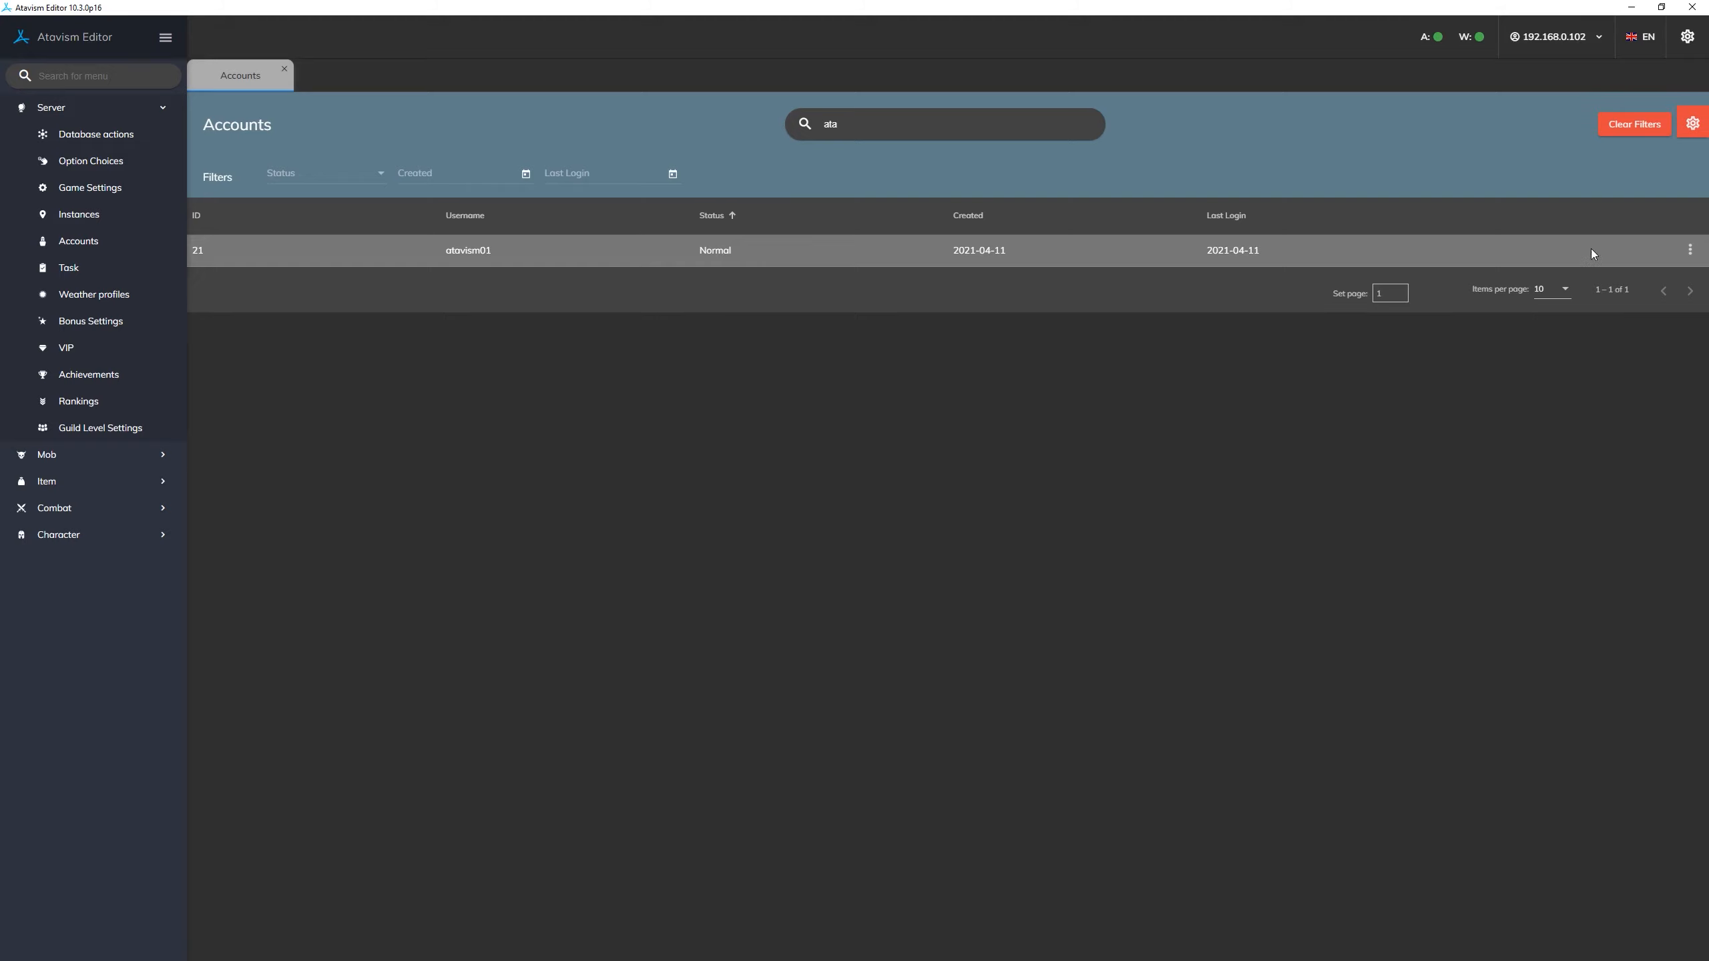
click(1690, 253)
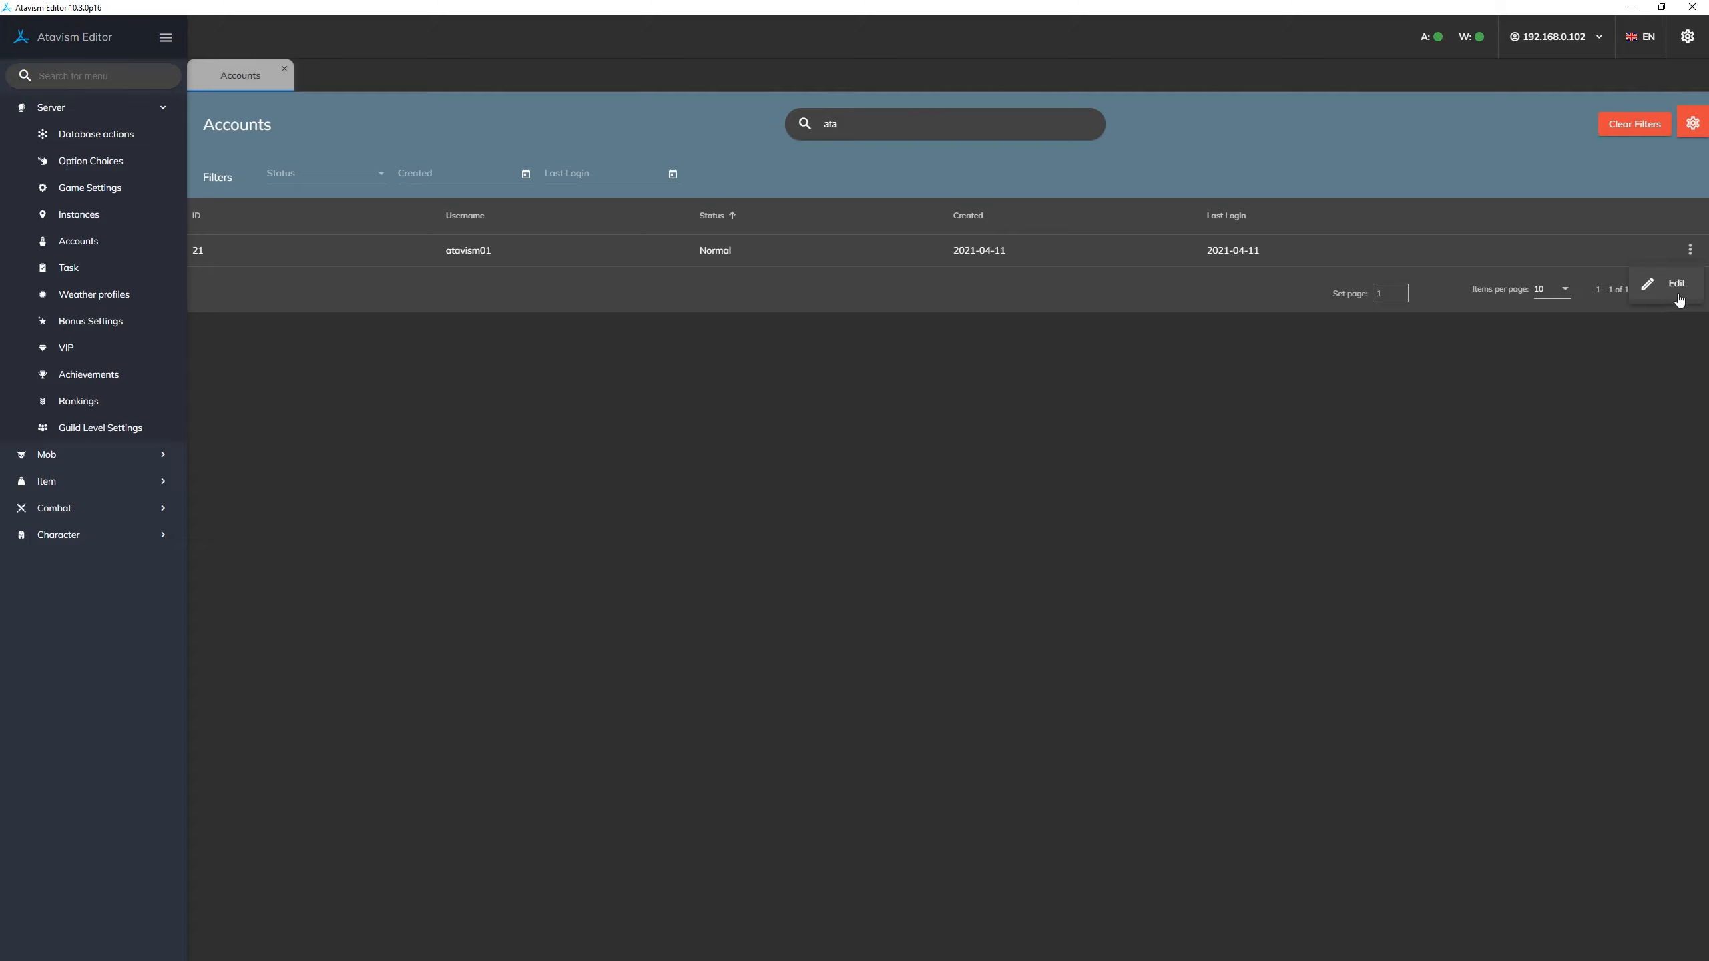
click(1676, 285)
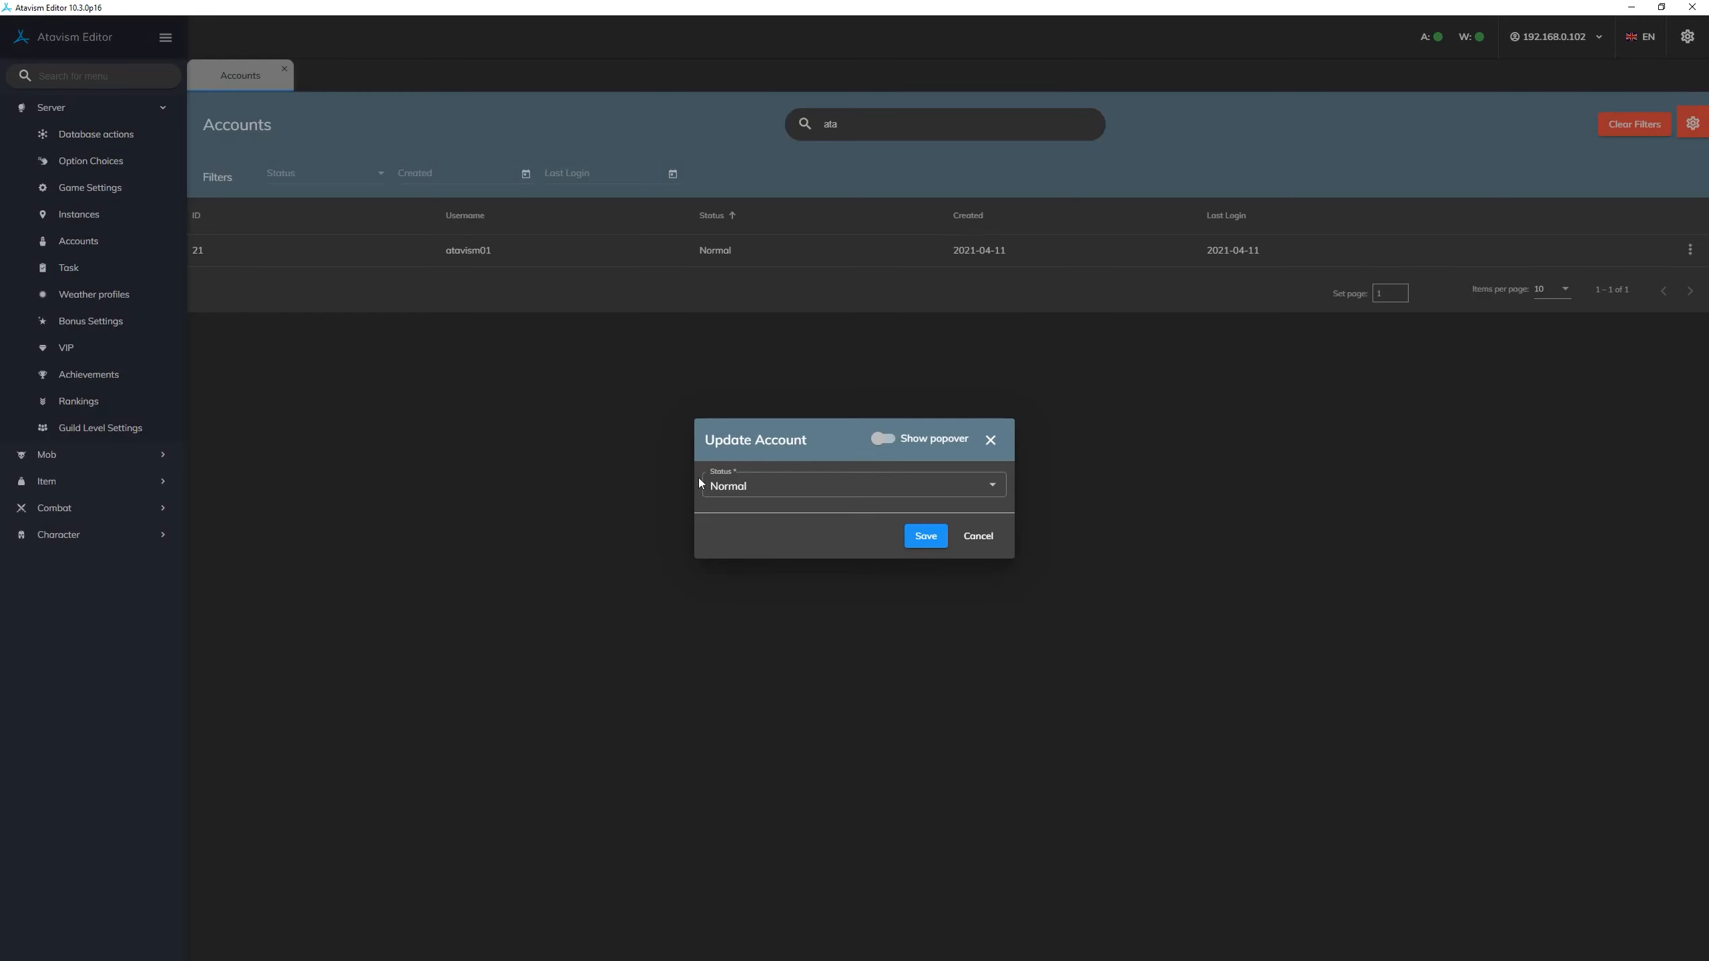
click(856, 489)
click(762, 553)
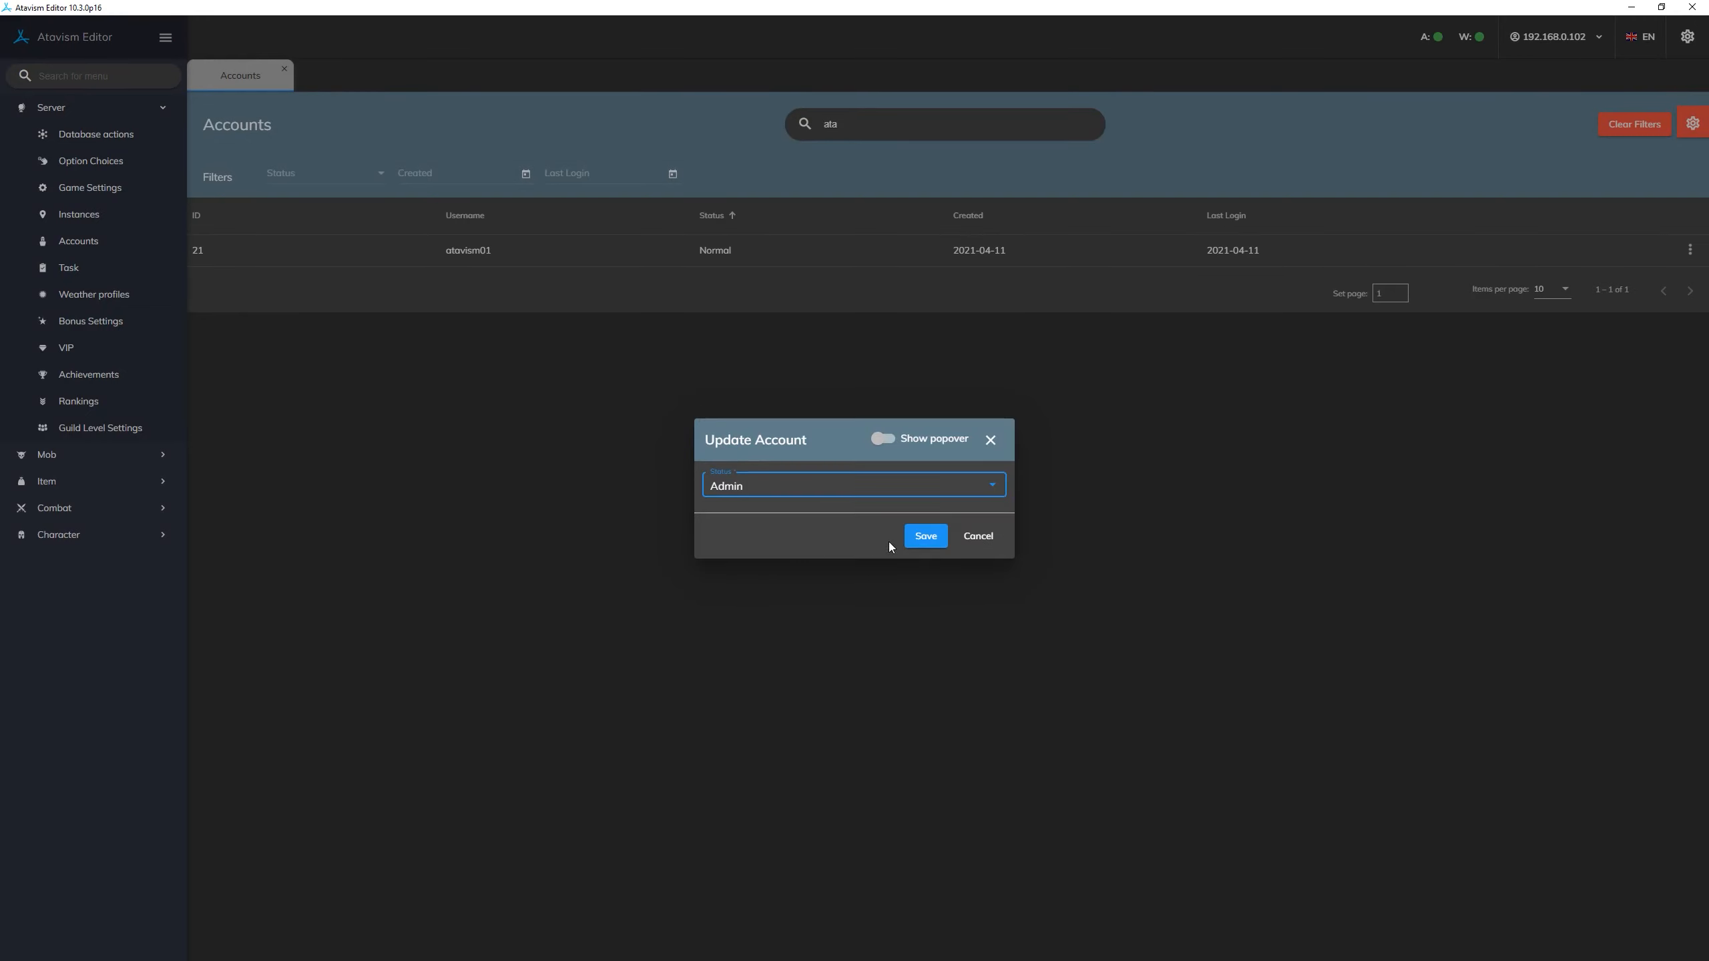
click(926, 539)
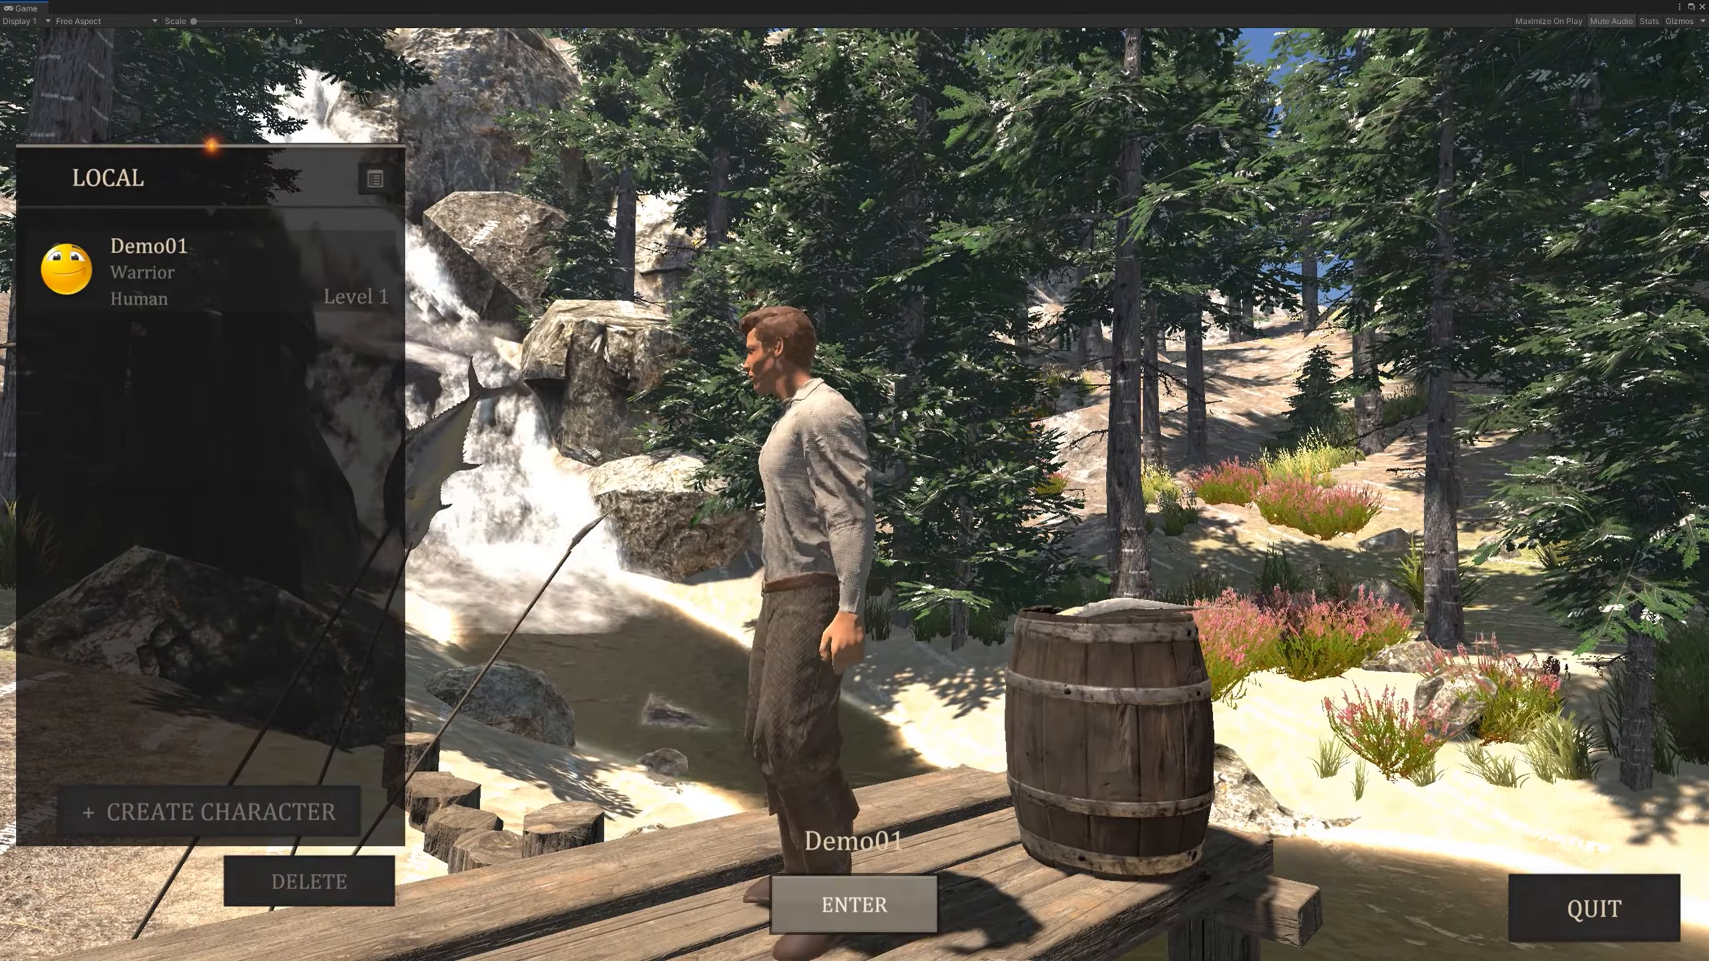
- Enter the game world with Demo01 and open the Admin Panel, placing it beside the character
click(852, 914)
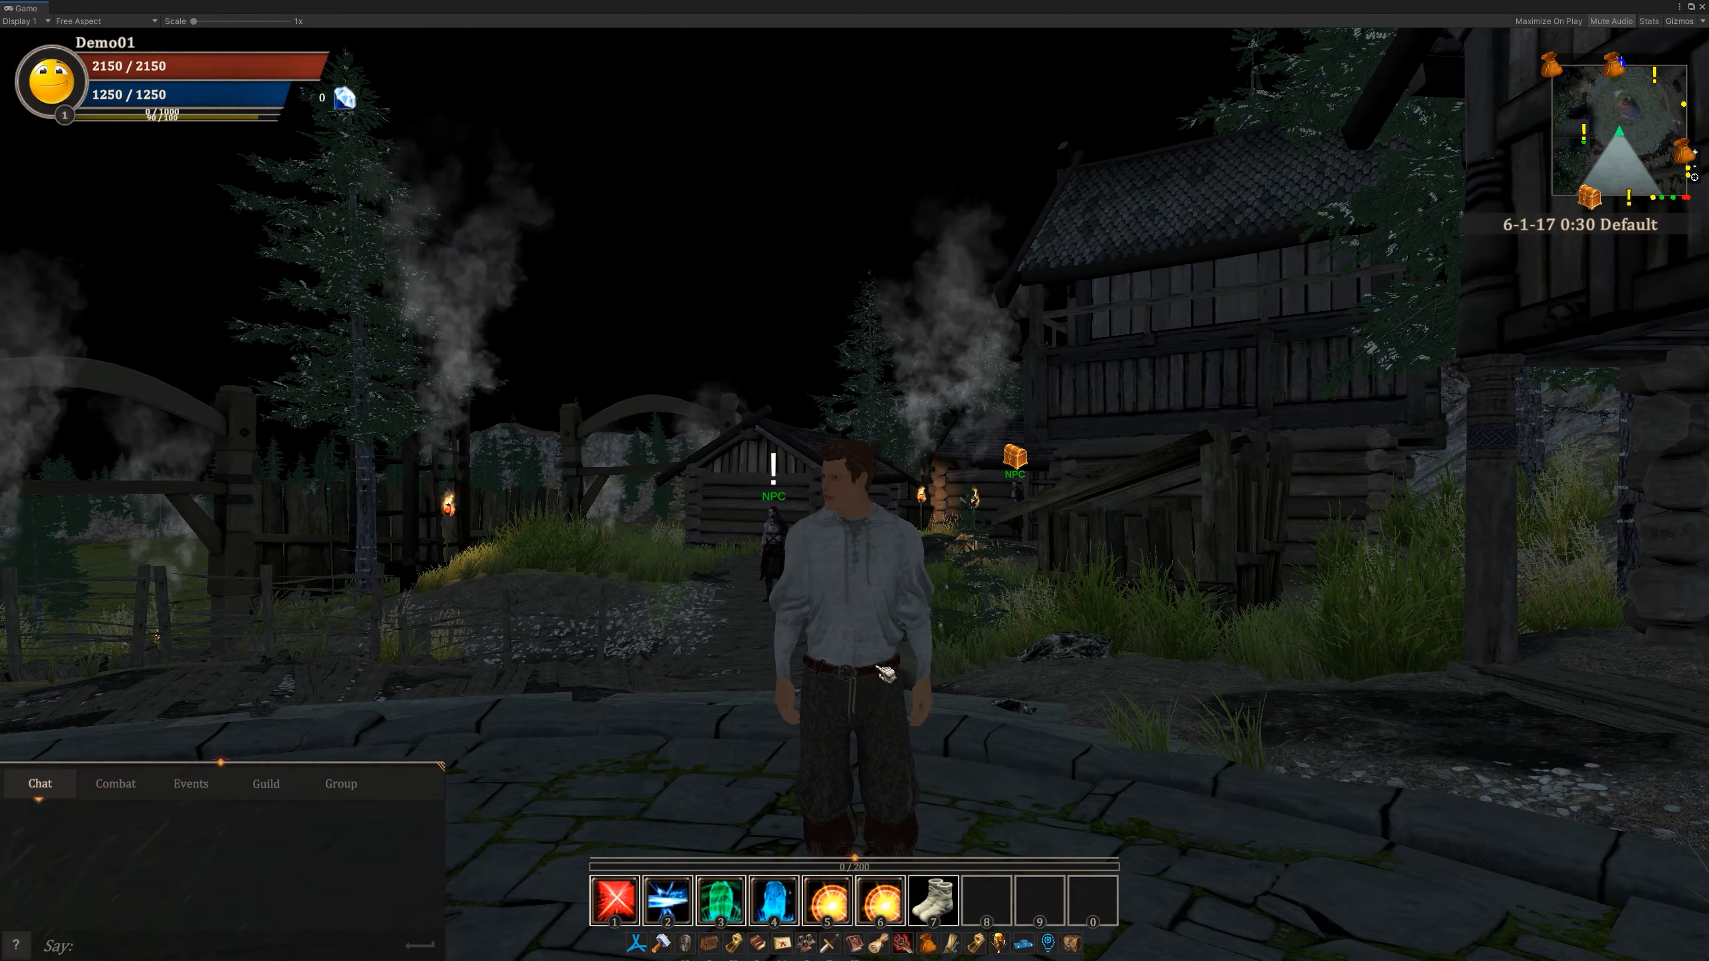
drag(886, 672, 845, 694)
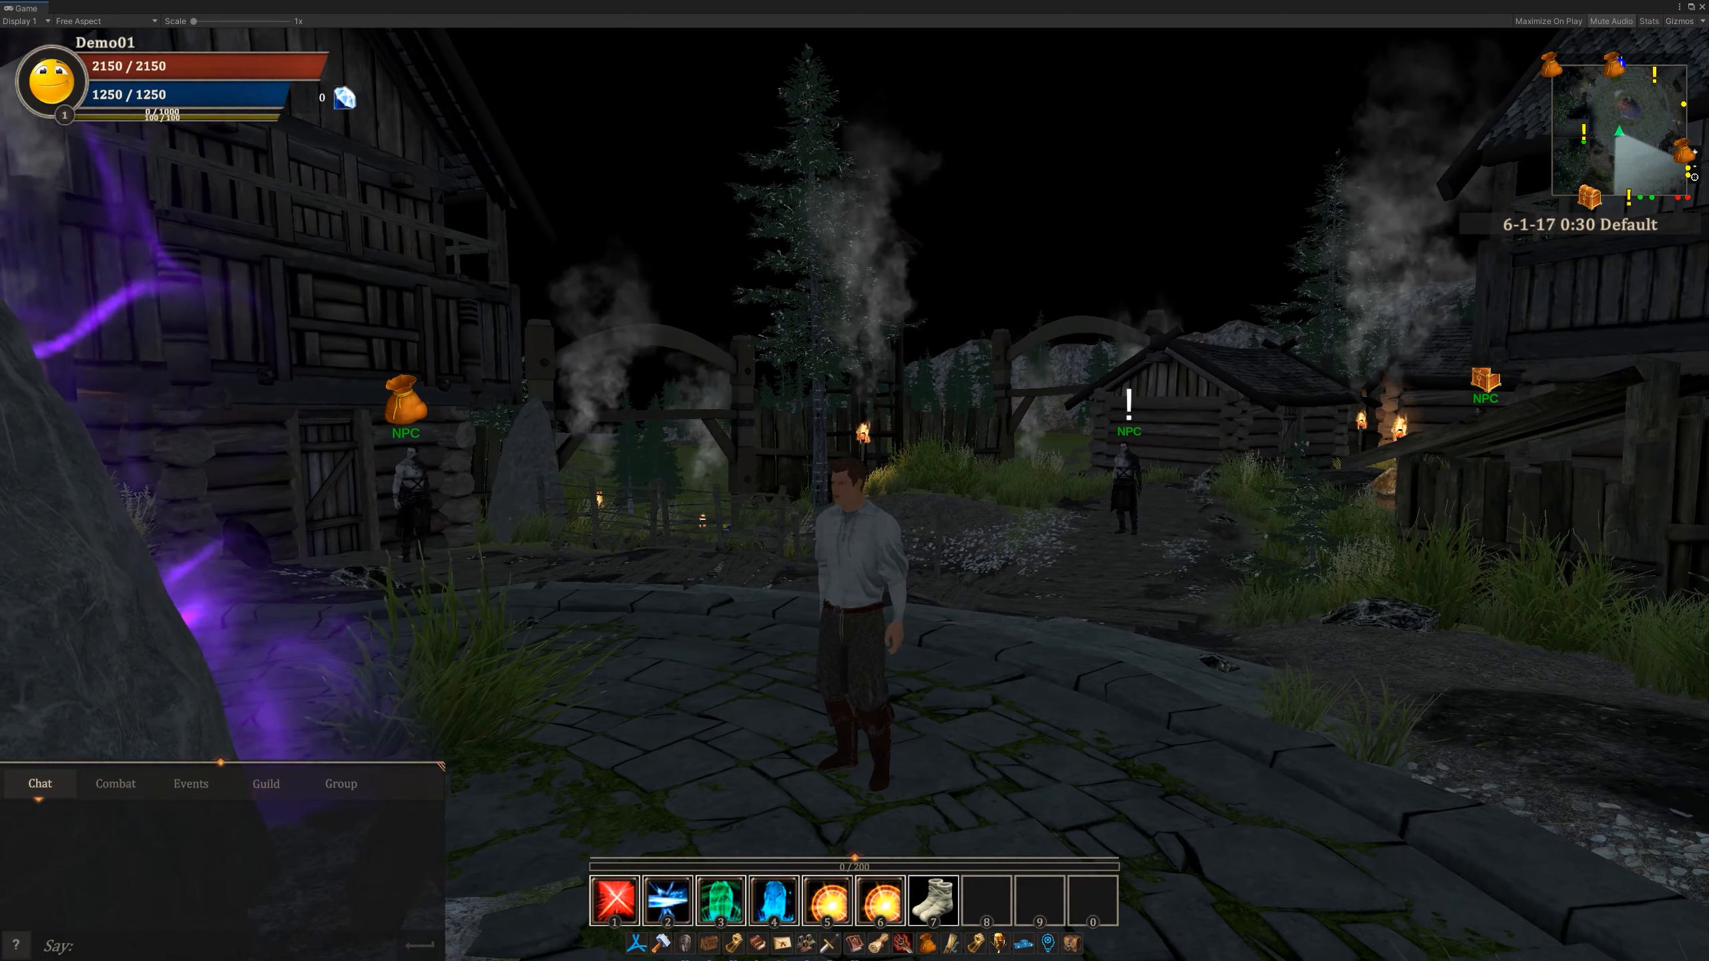
click(640, 944)
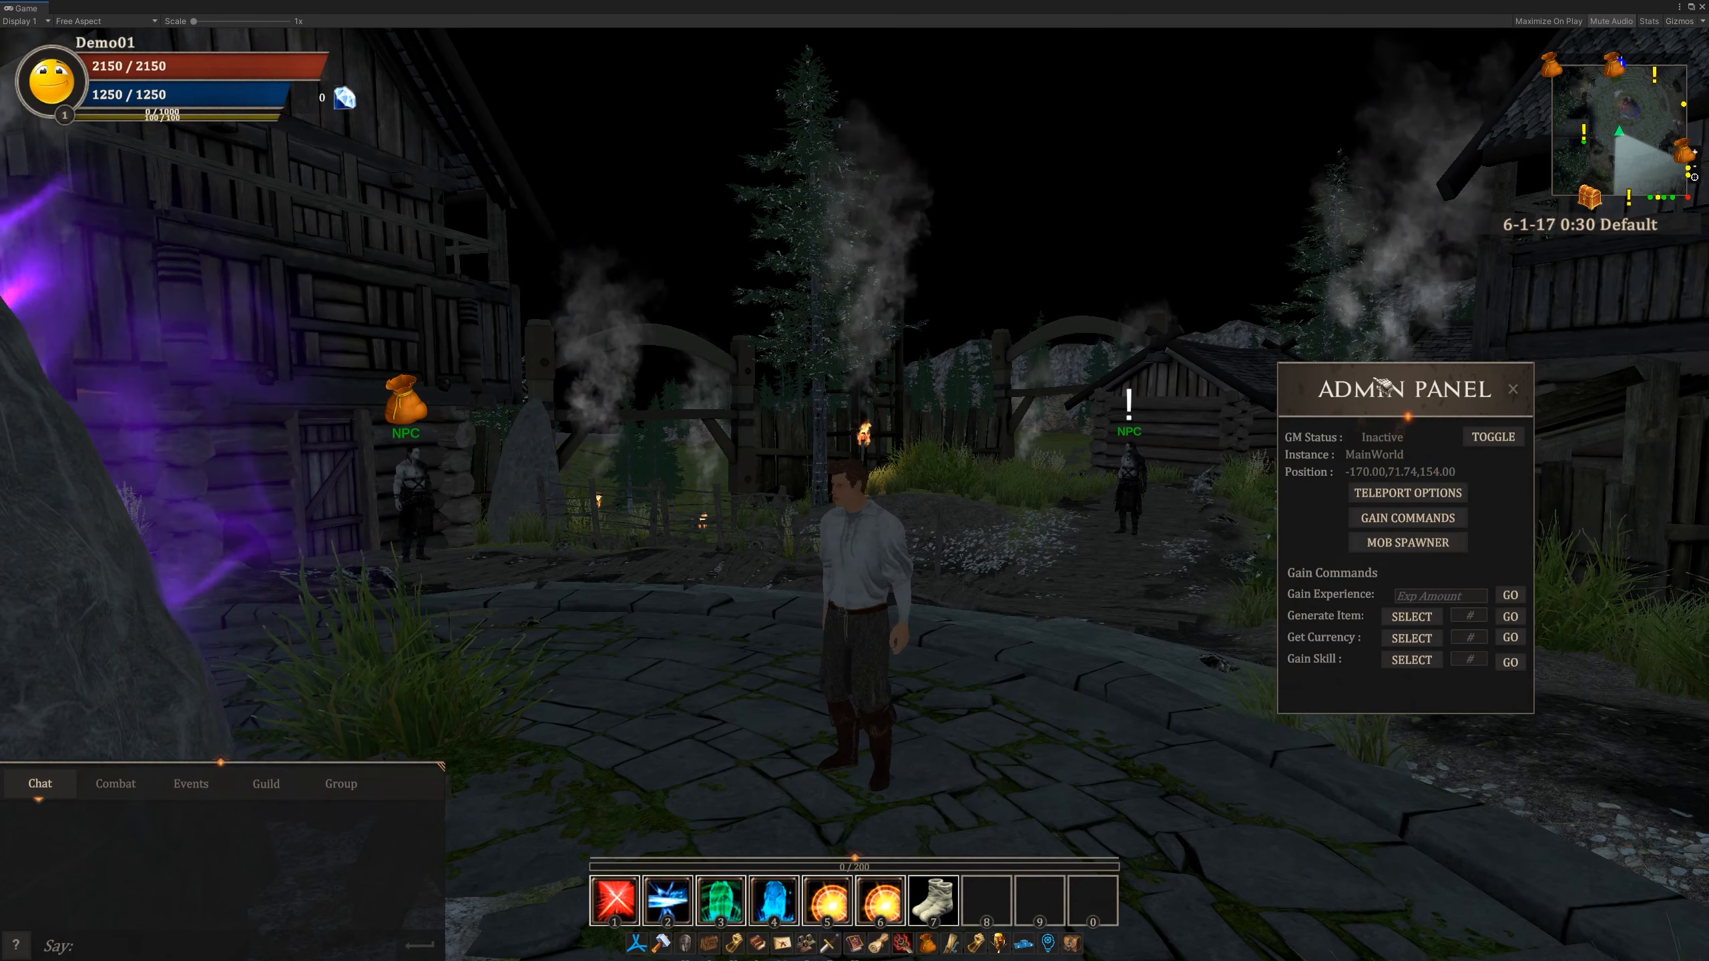
drag(1392, 403, 1320, 544)
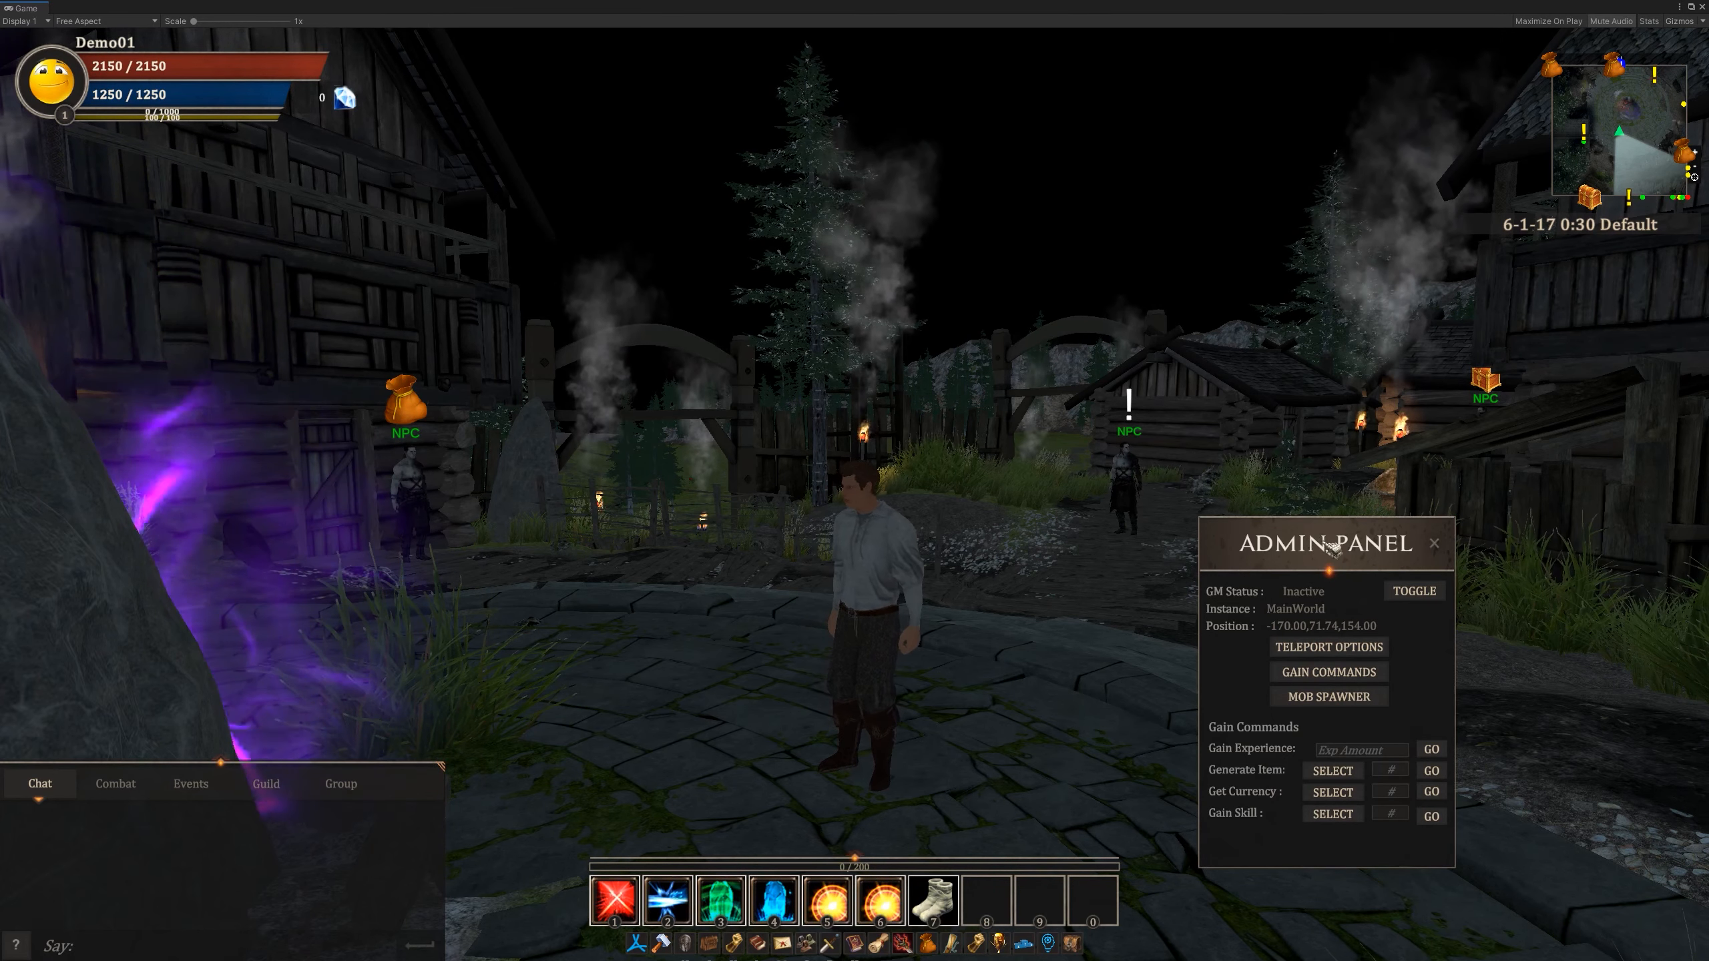
drag(1322, 544, 1287, 448)
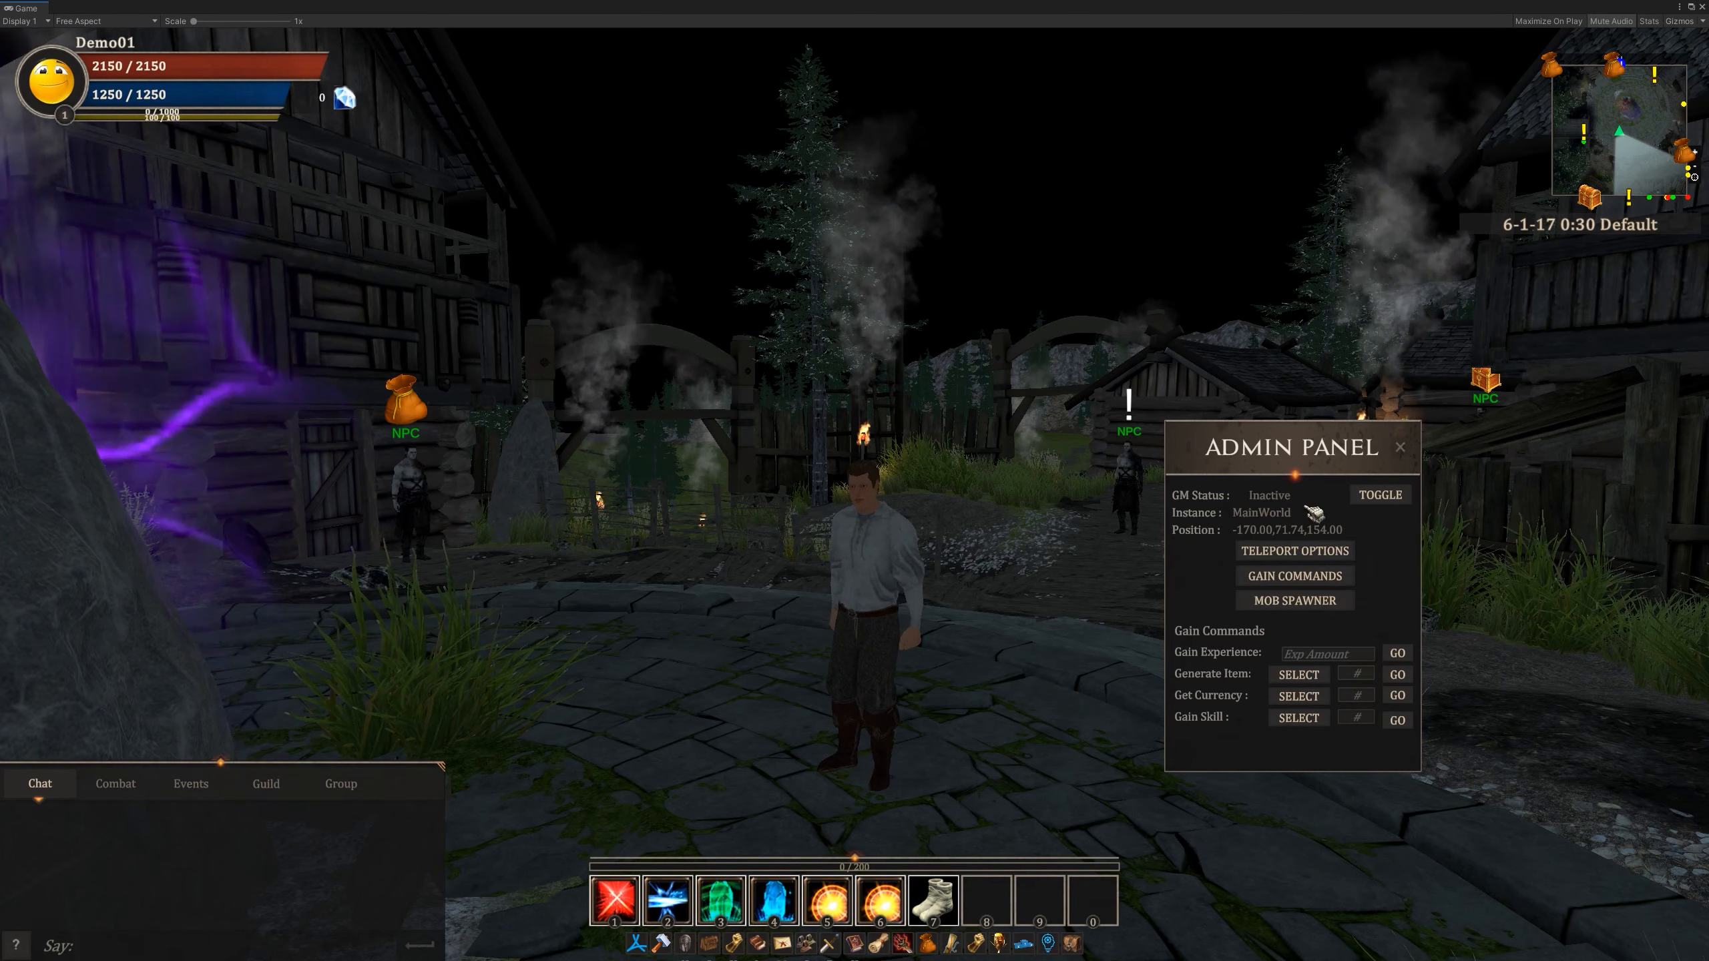
- Activate GM mode for the character and deactivate it again
click(1387, 505)
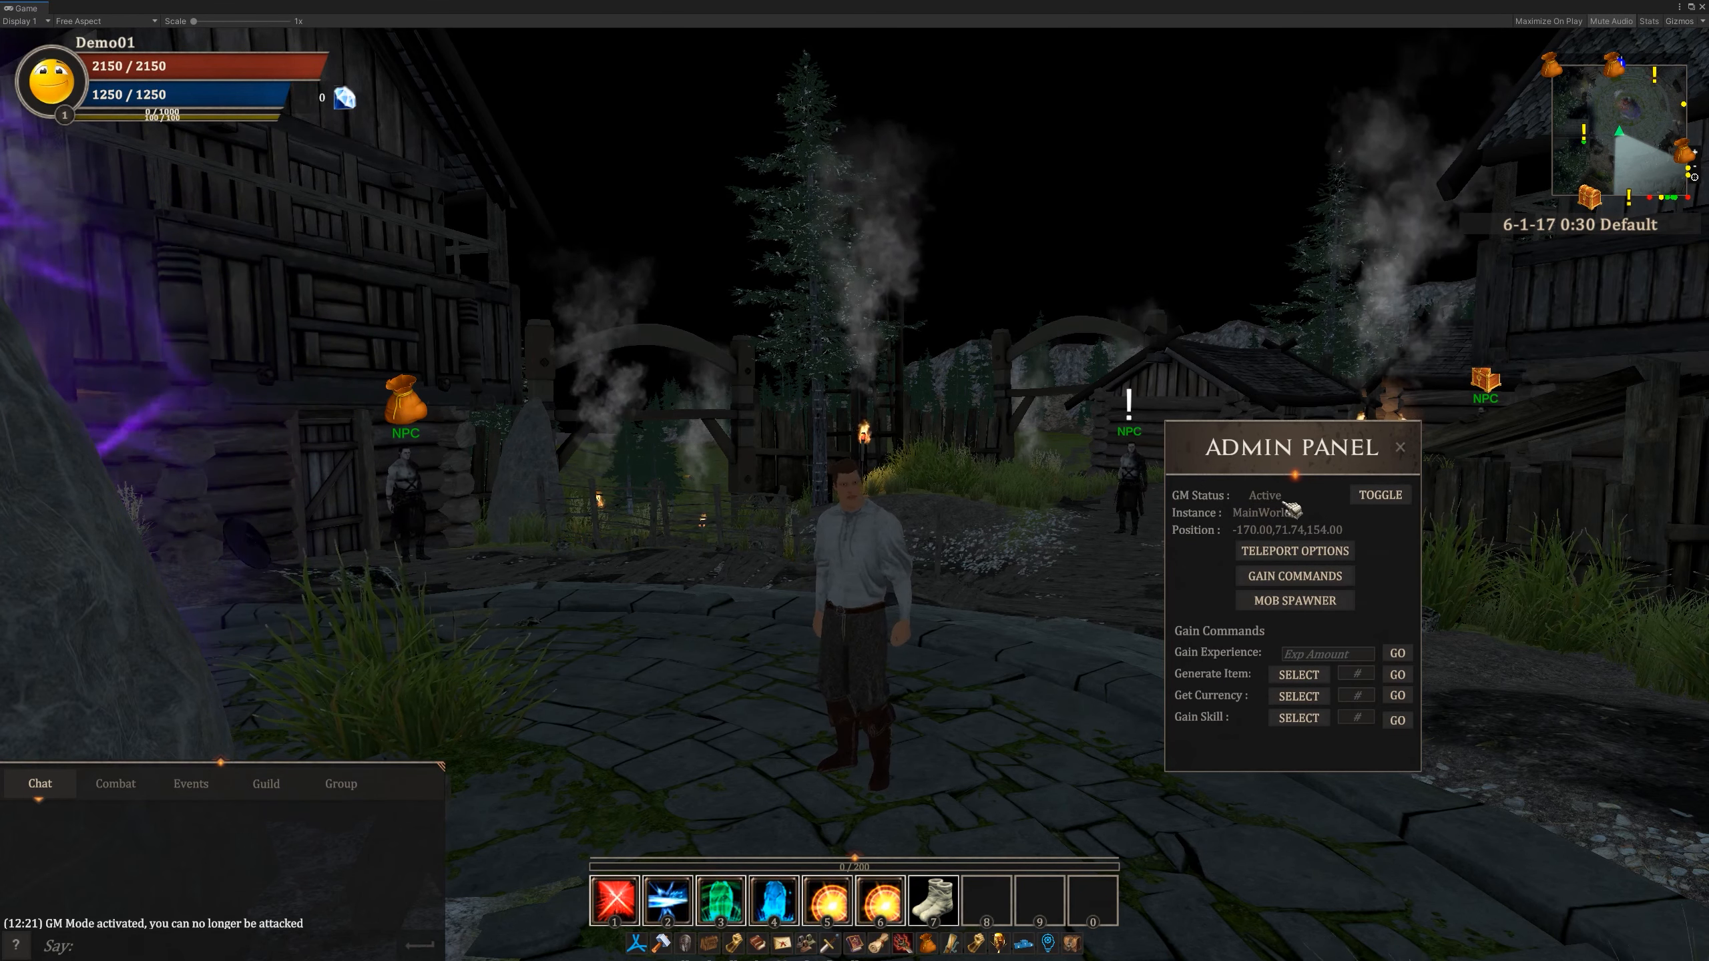
click(1388, 505)
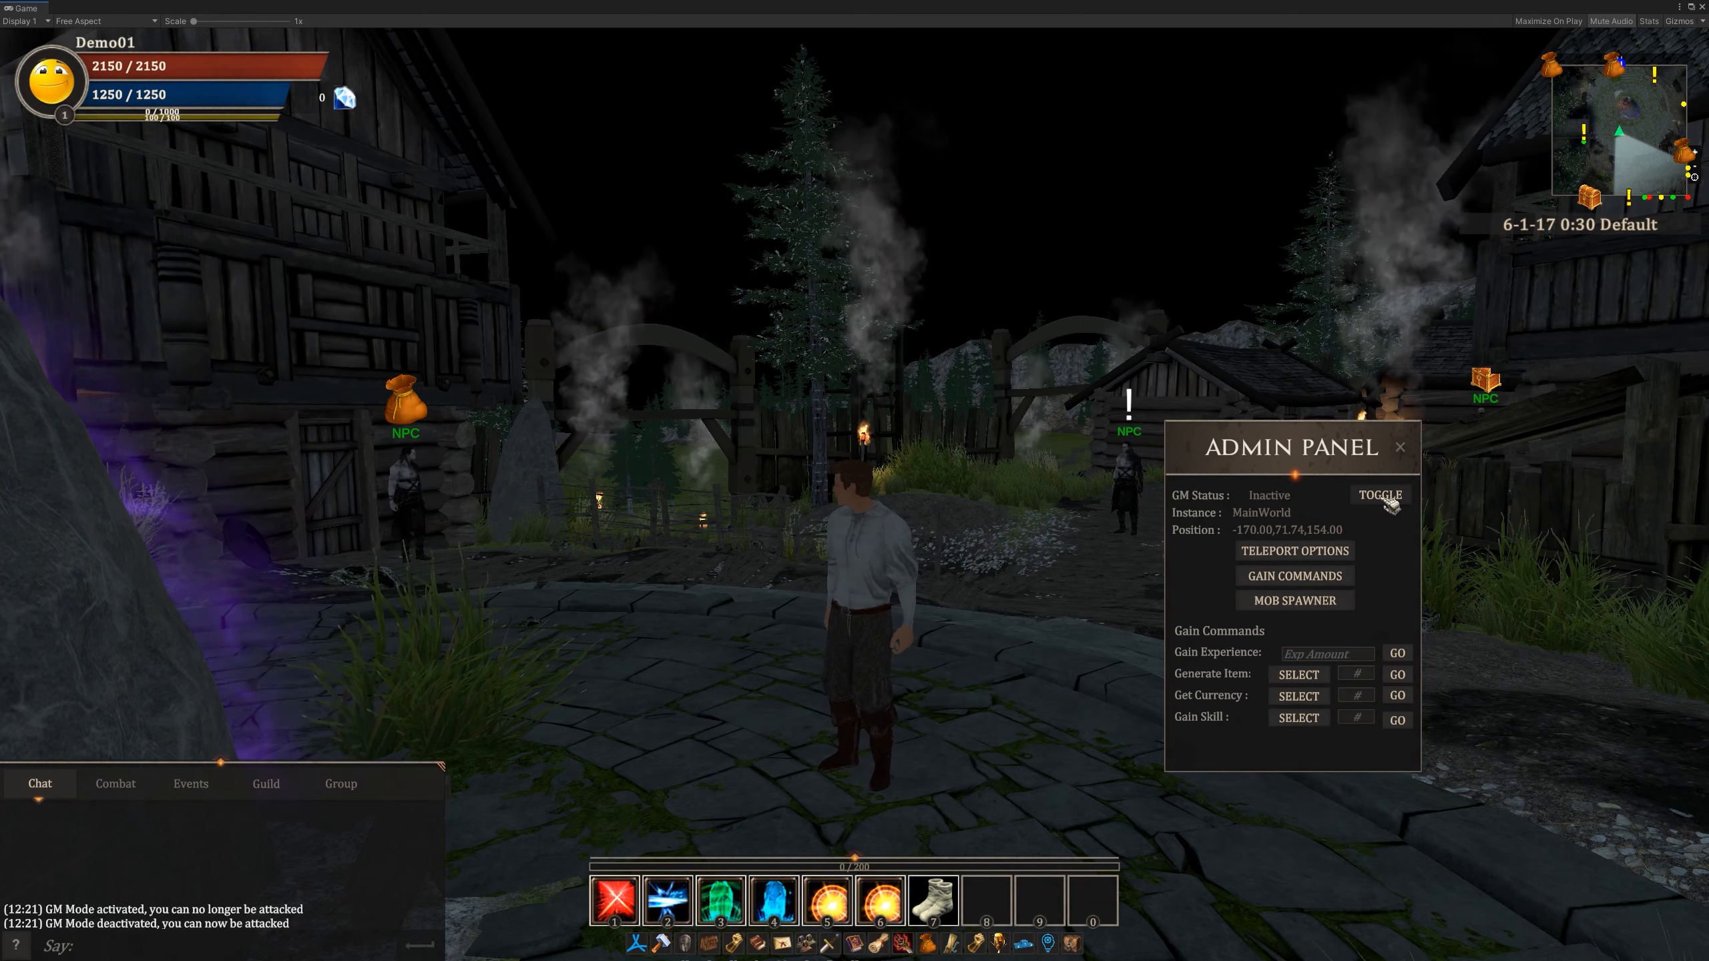
- Examine the Admin Panel's teleport options, including the list of locations to go to
click(1327, 554)
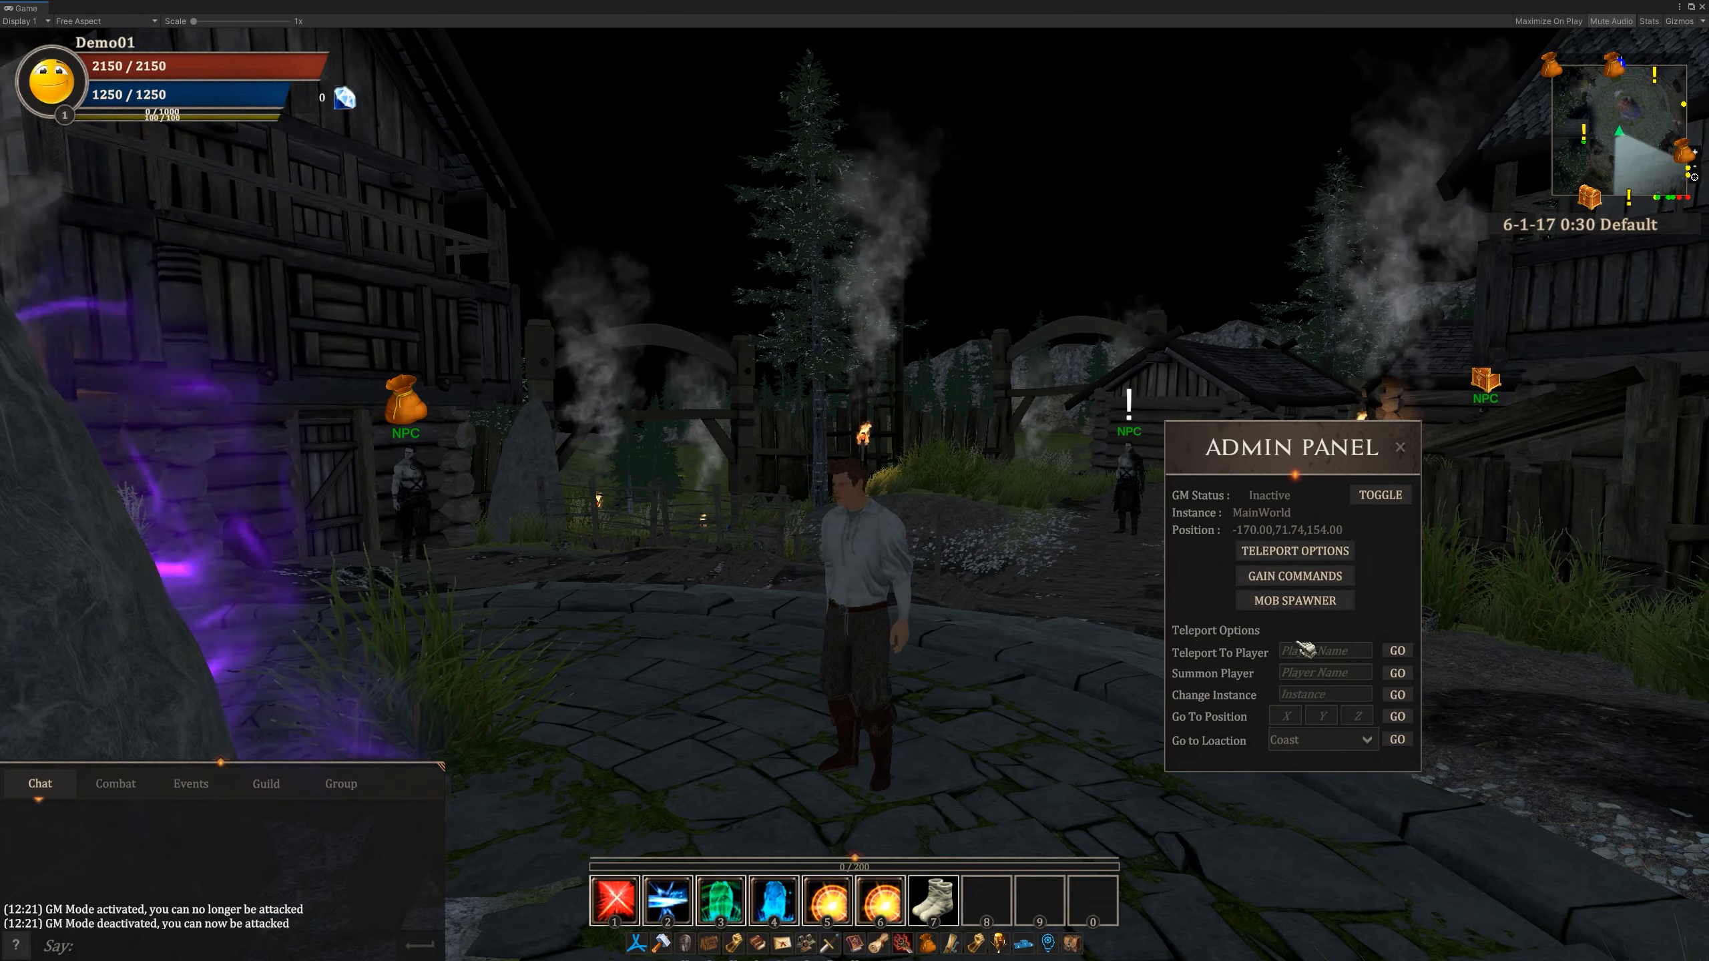
click(1337, 694)
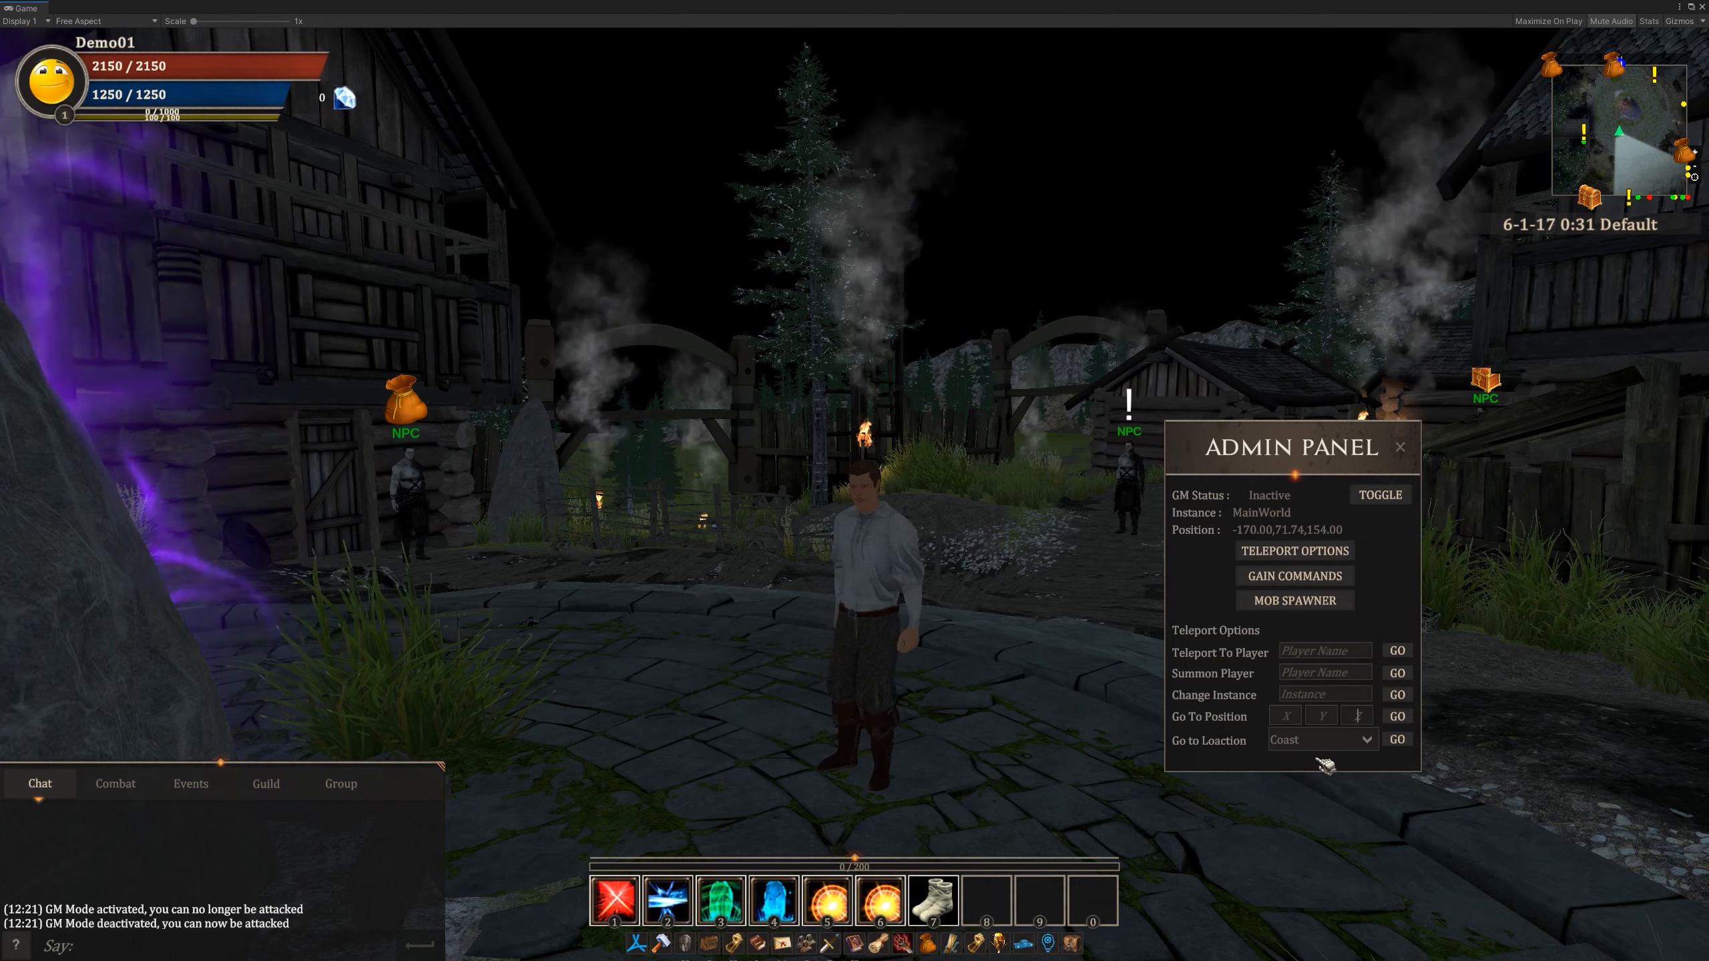
click(1338, 741)
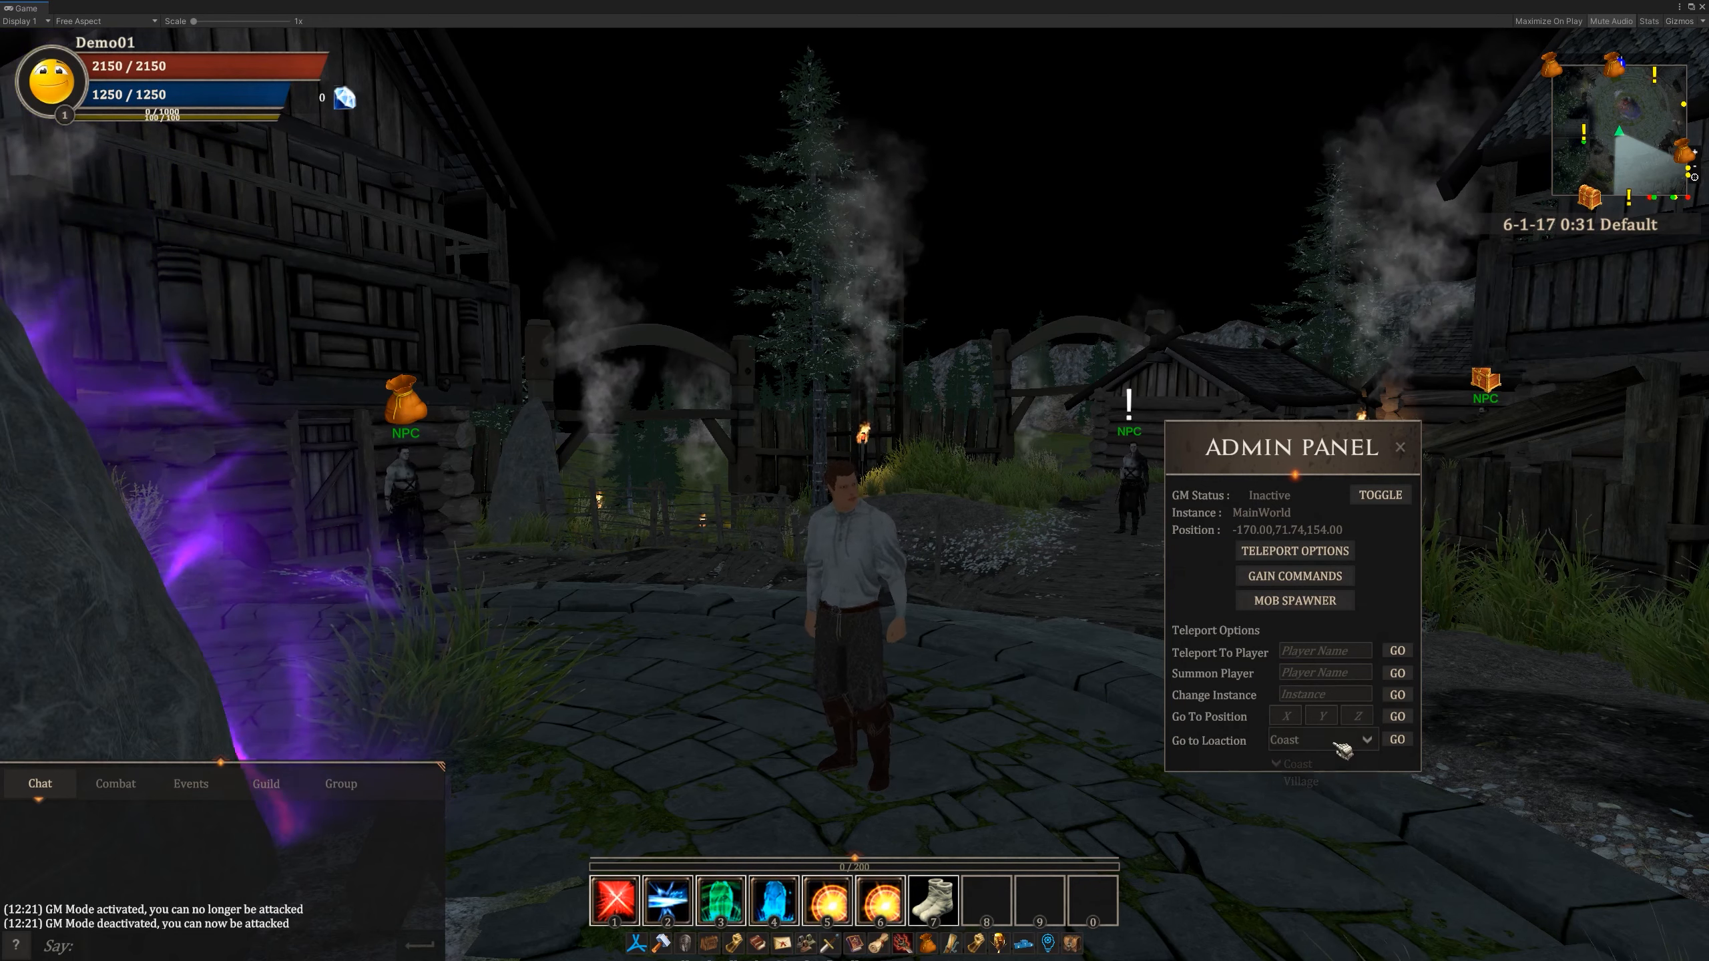
click(1309, 759)
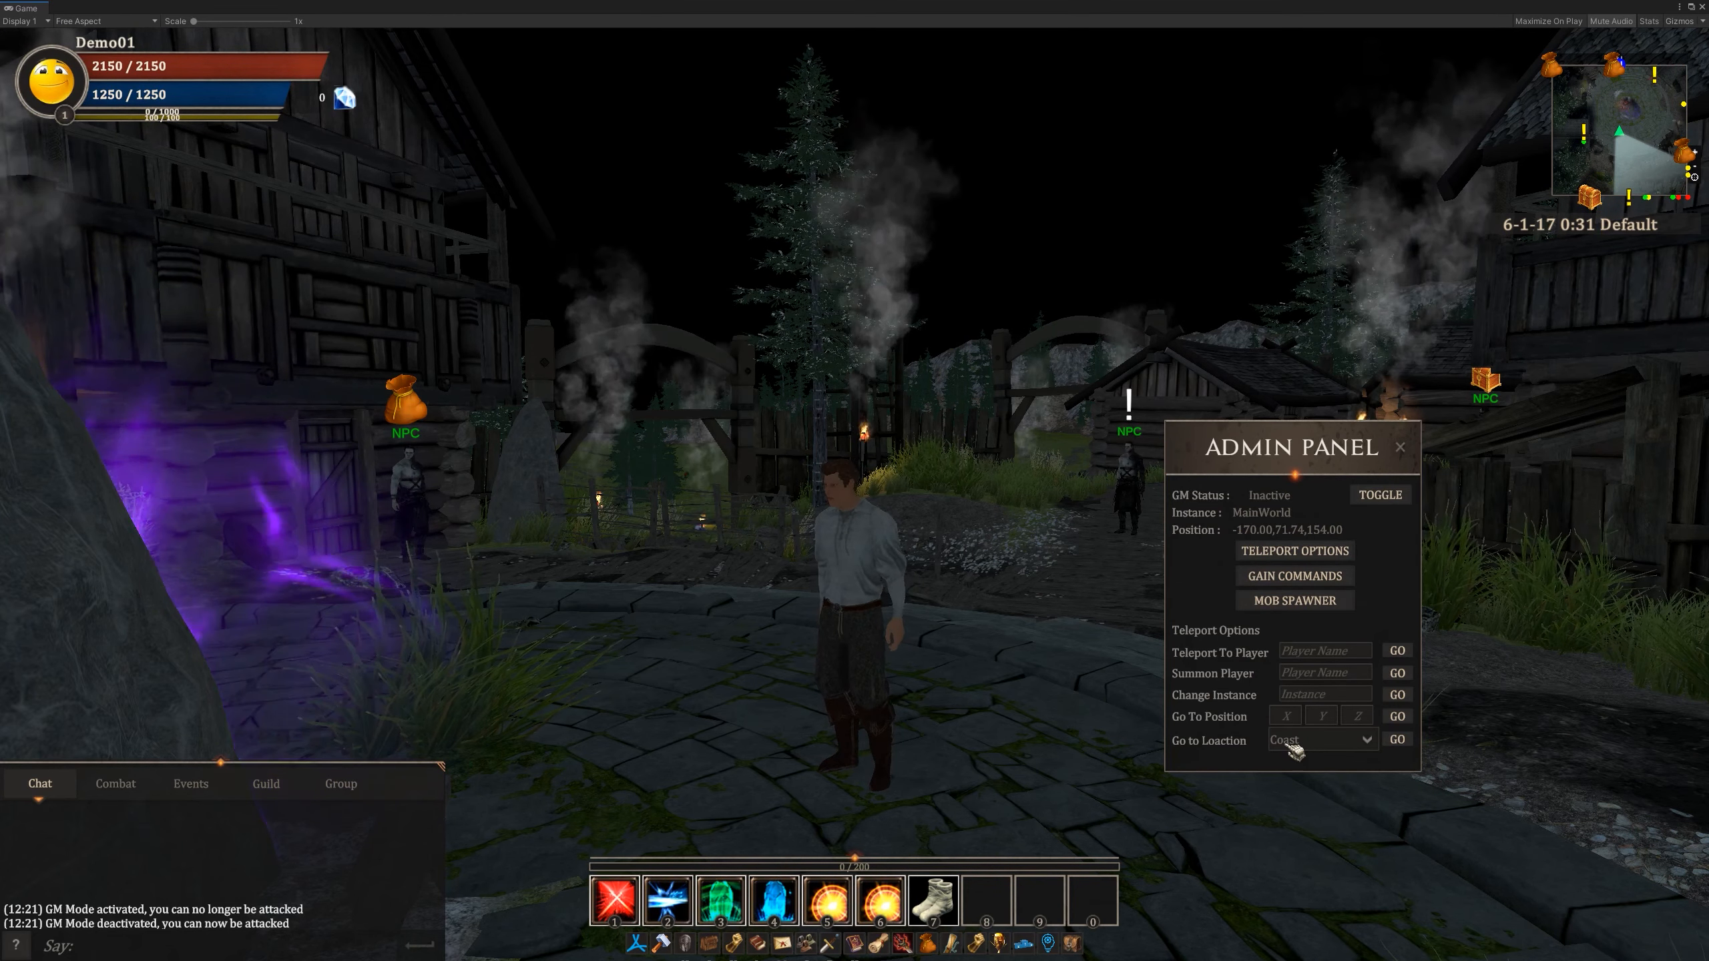
click(1341, 752)
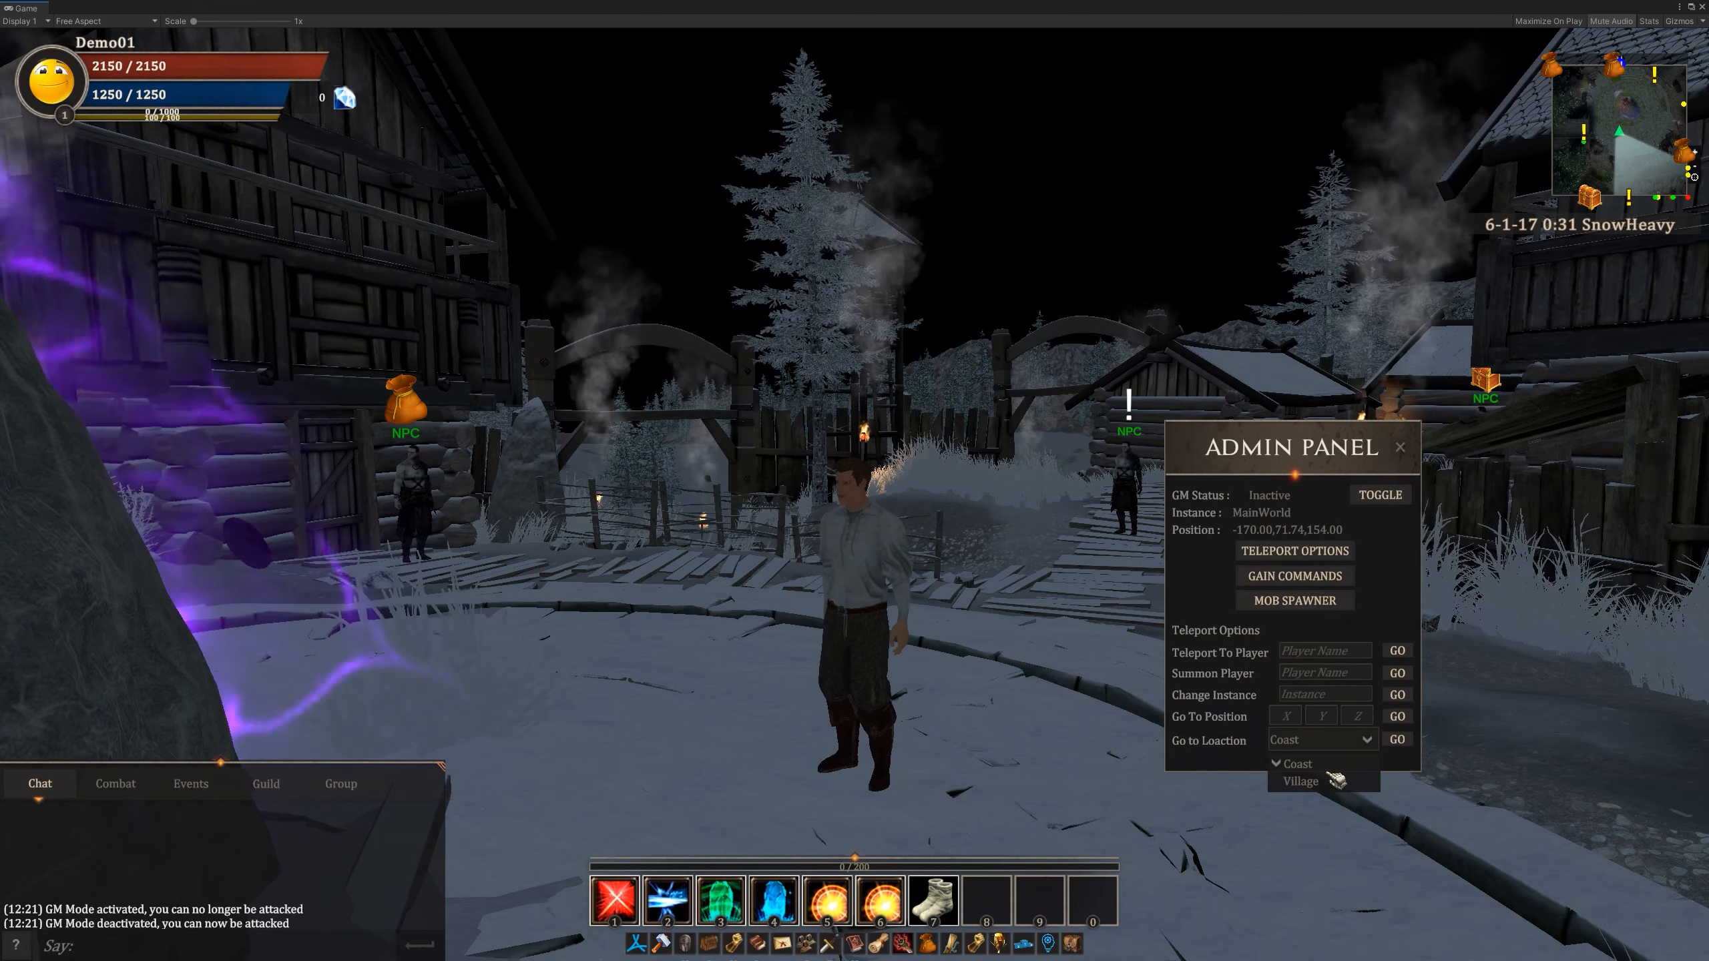
click(1238, 733)
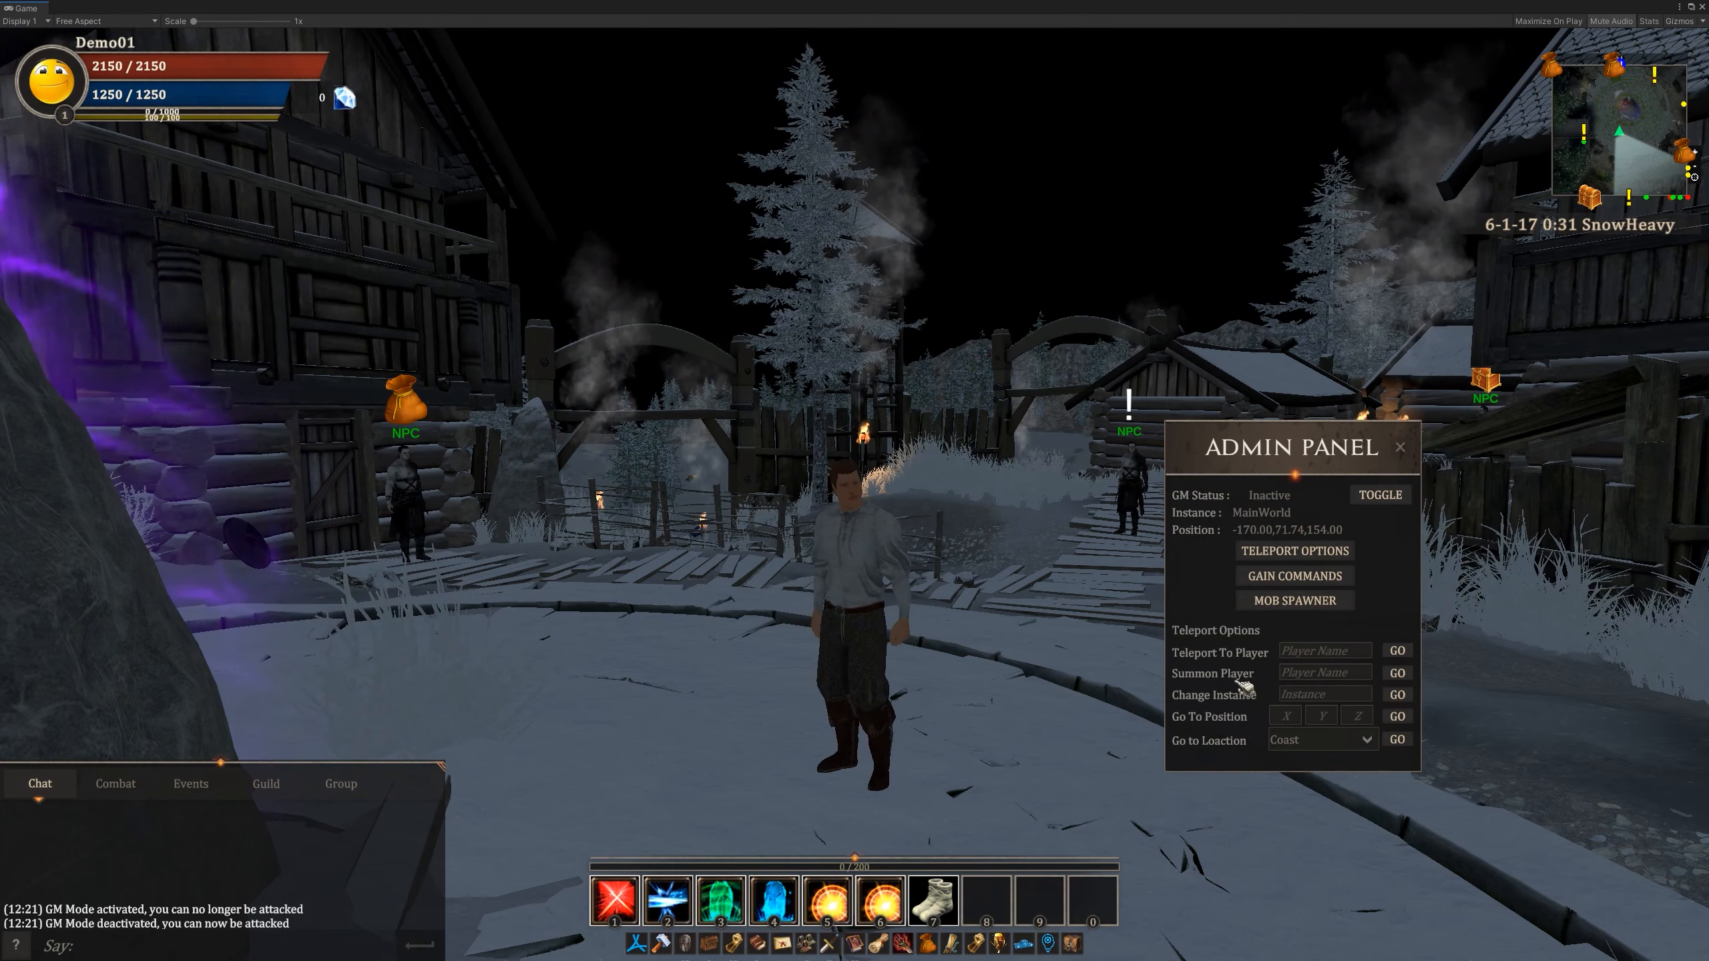
- Grant the character 1000 experience points with the gain commands and check the level and experience display
click(1302, 582)
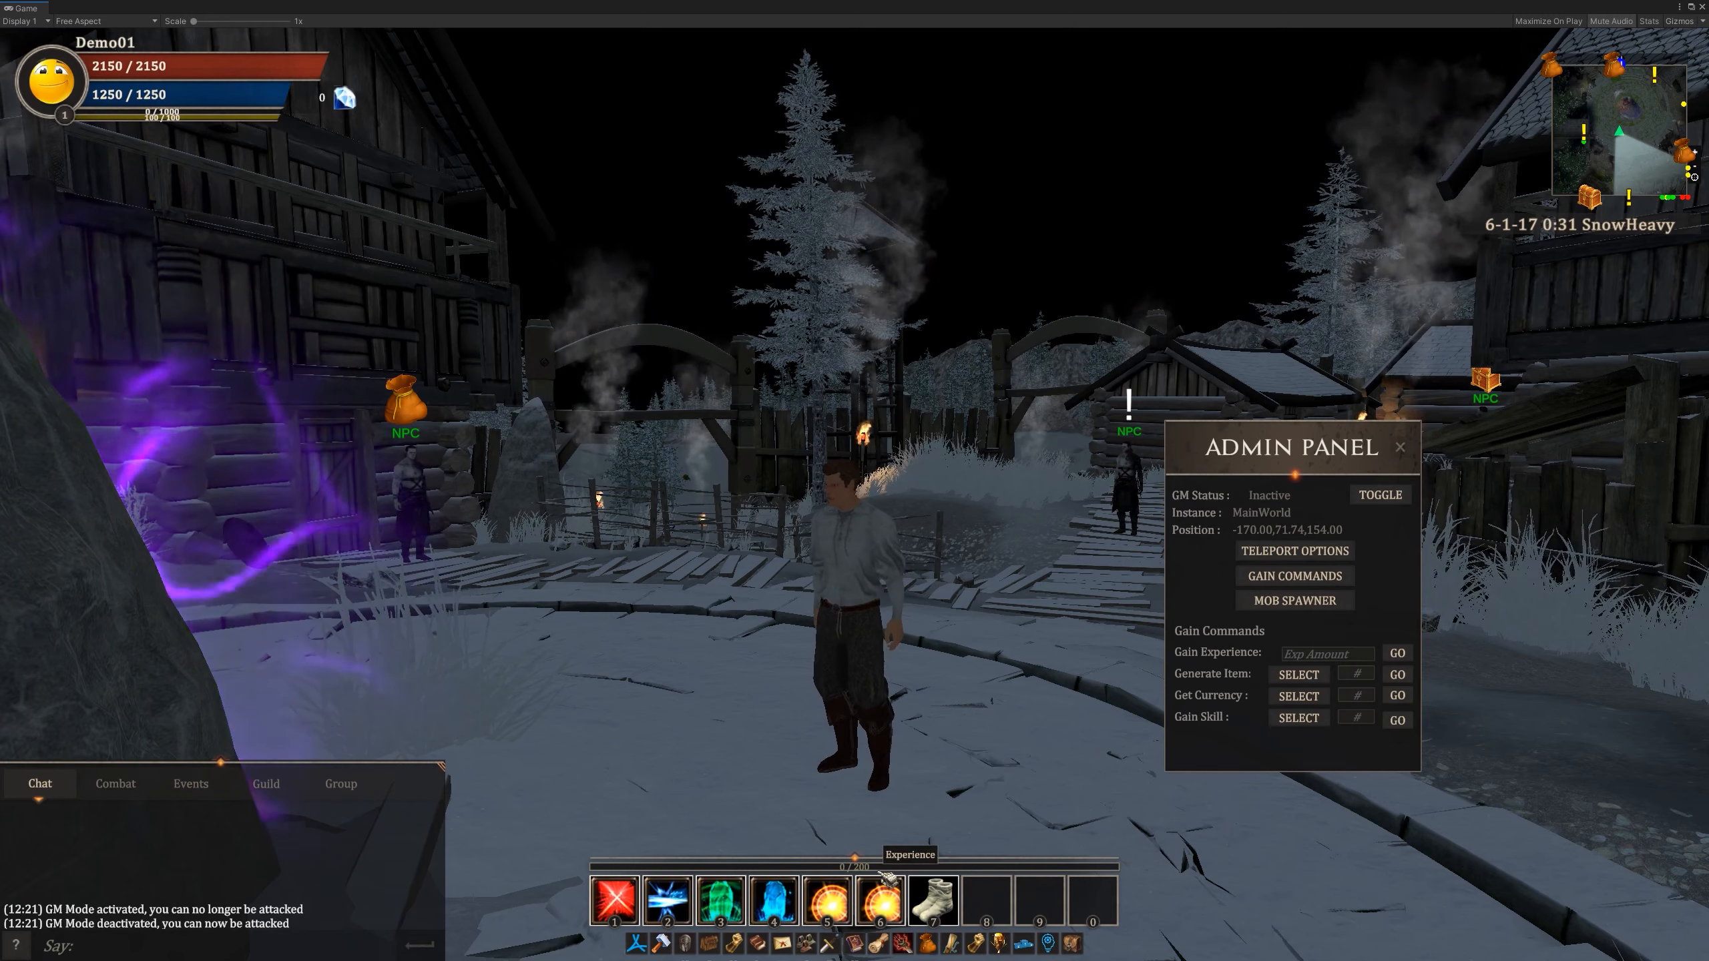
click(1329, 658)
text(1000)
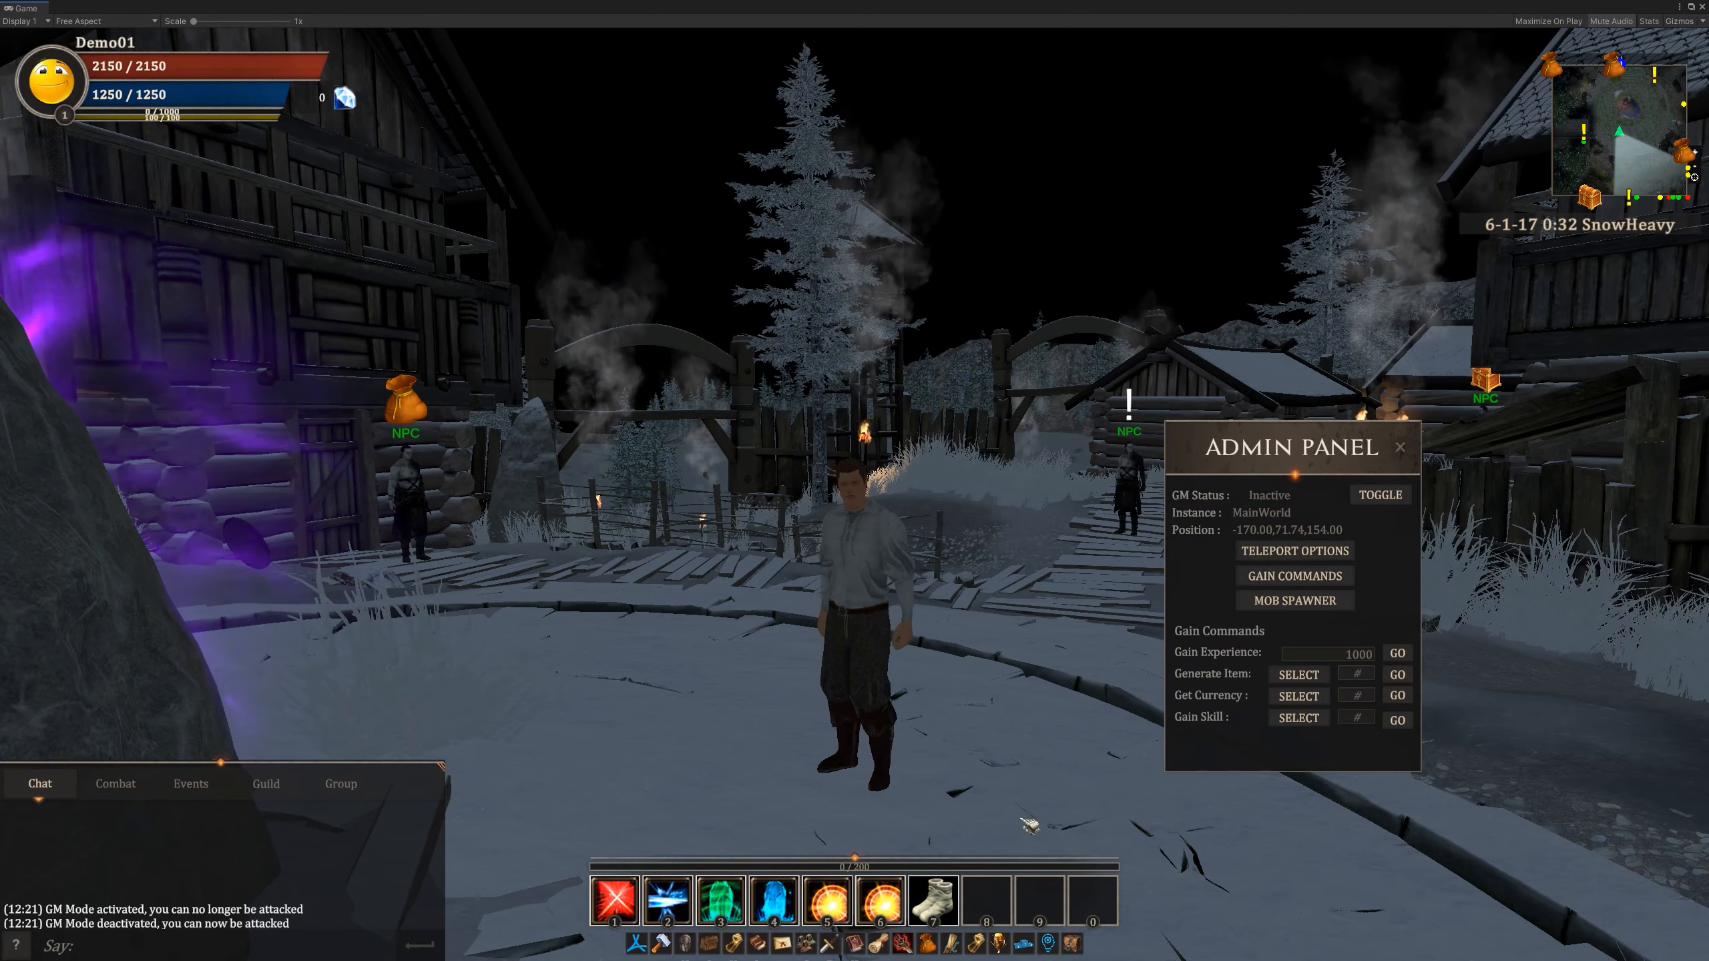
click(1399, 654)
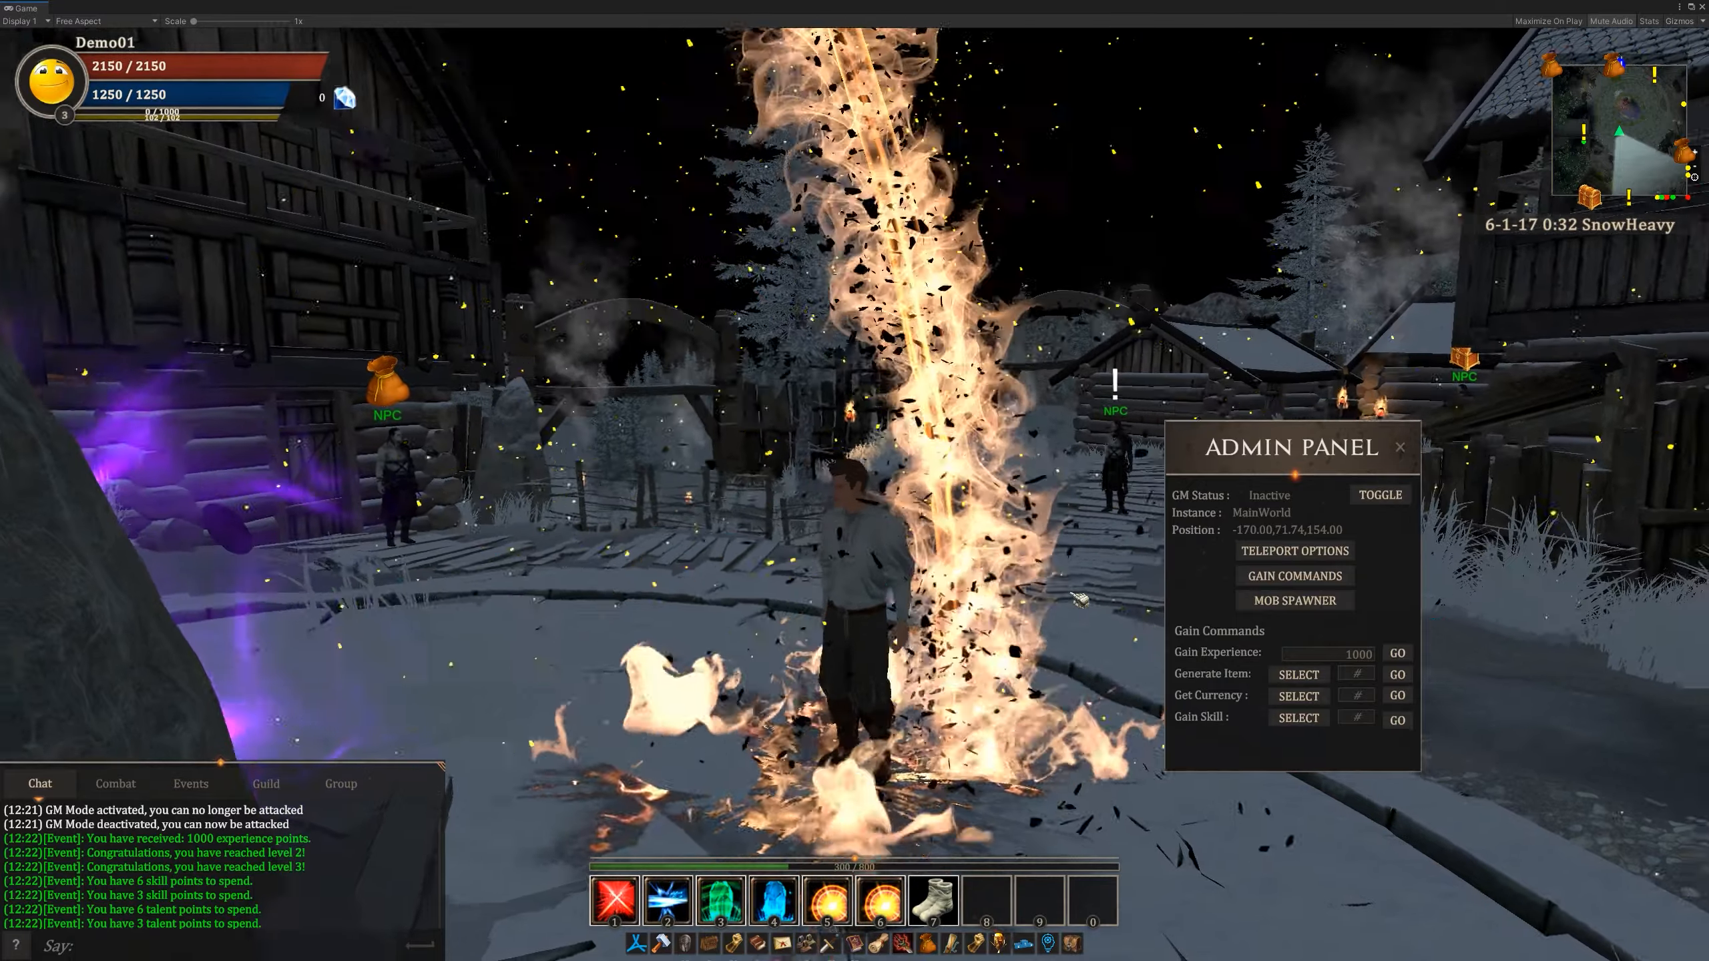
drag(1081, 599, 267, 269)
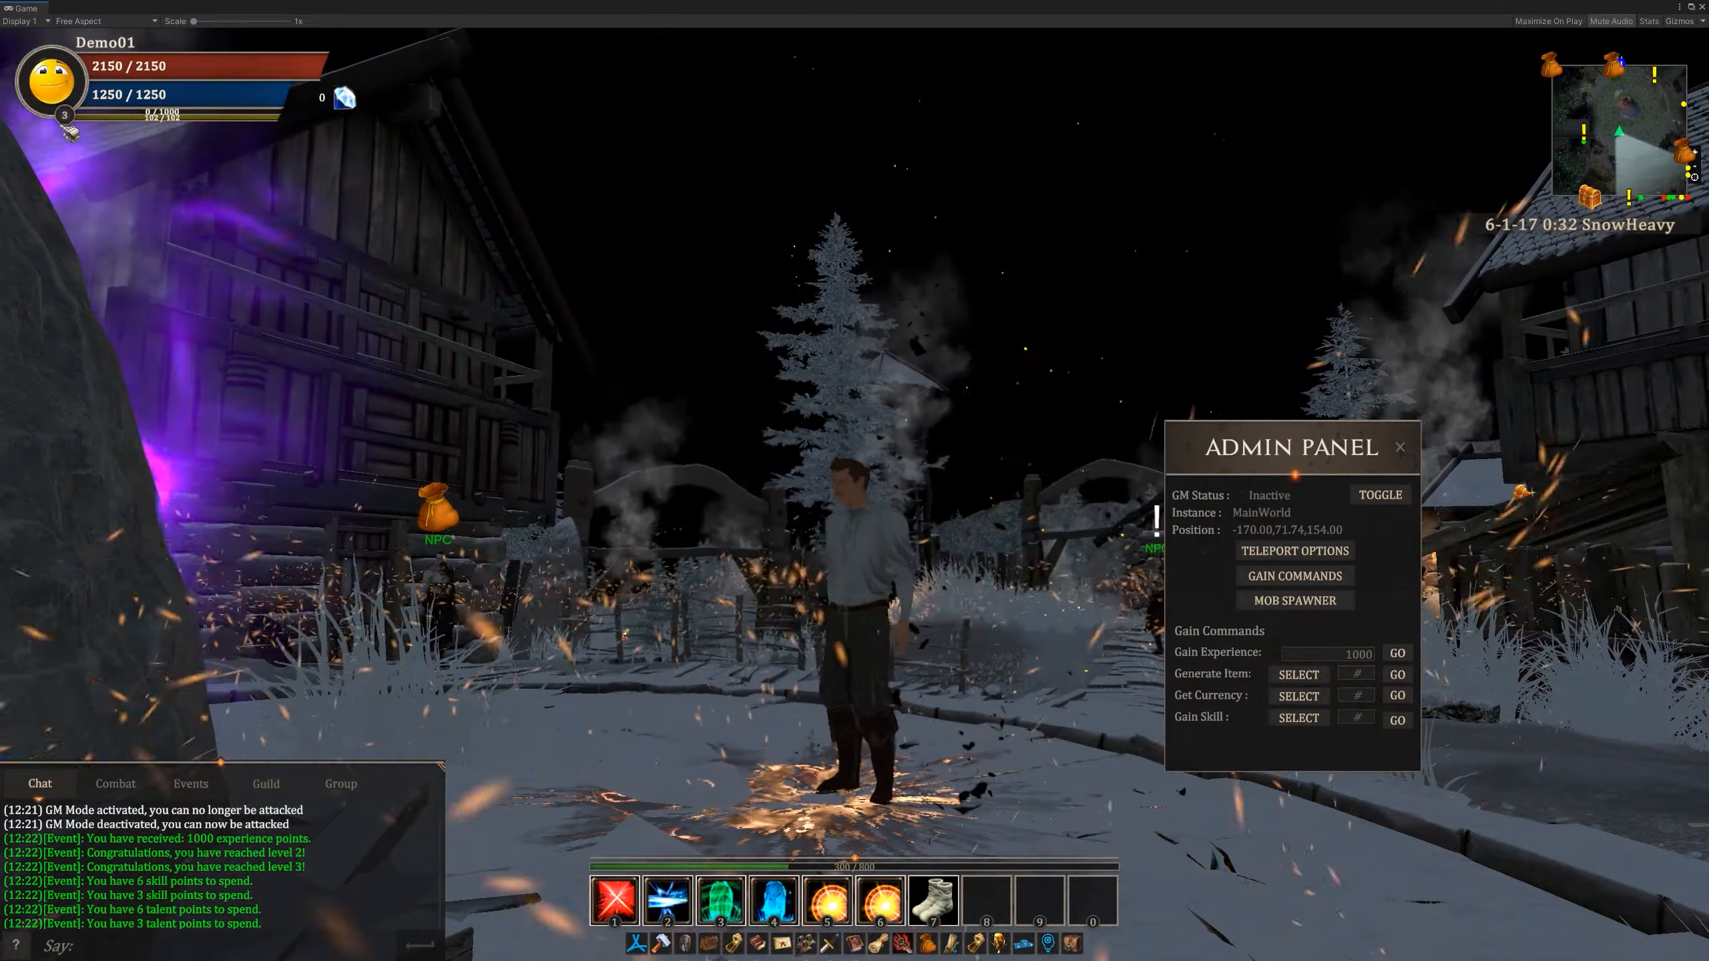
mouse_move(883, 882)
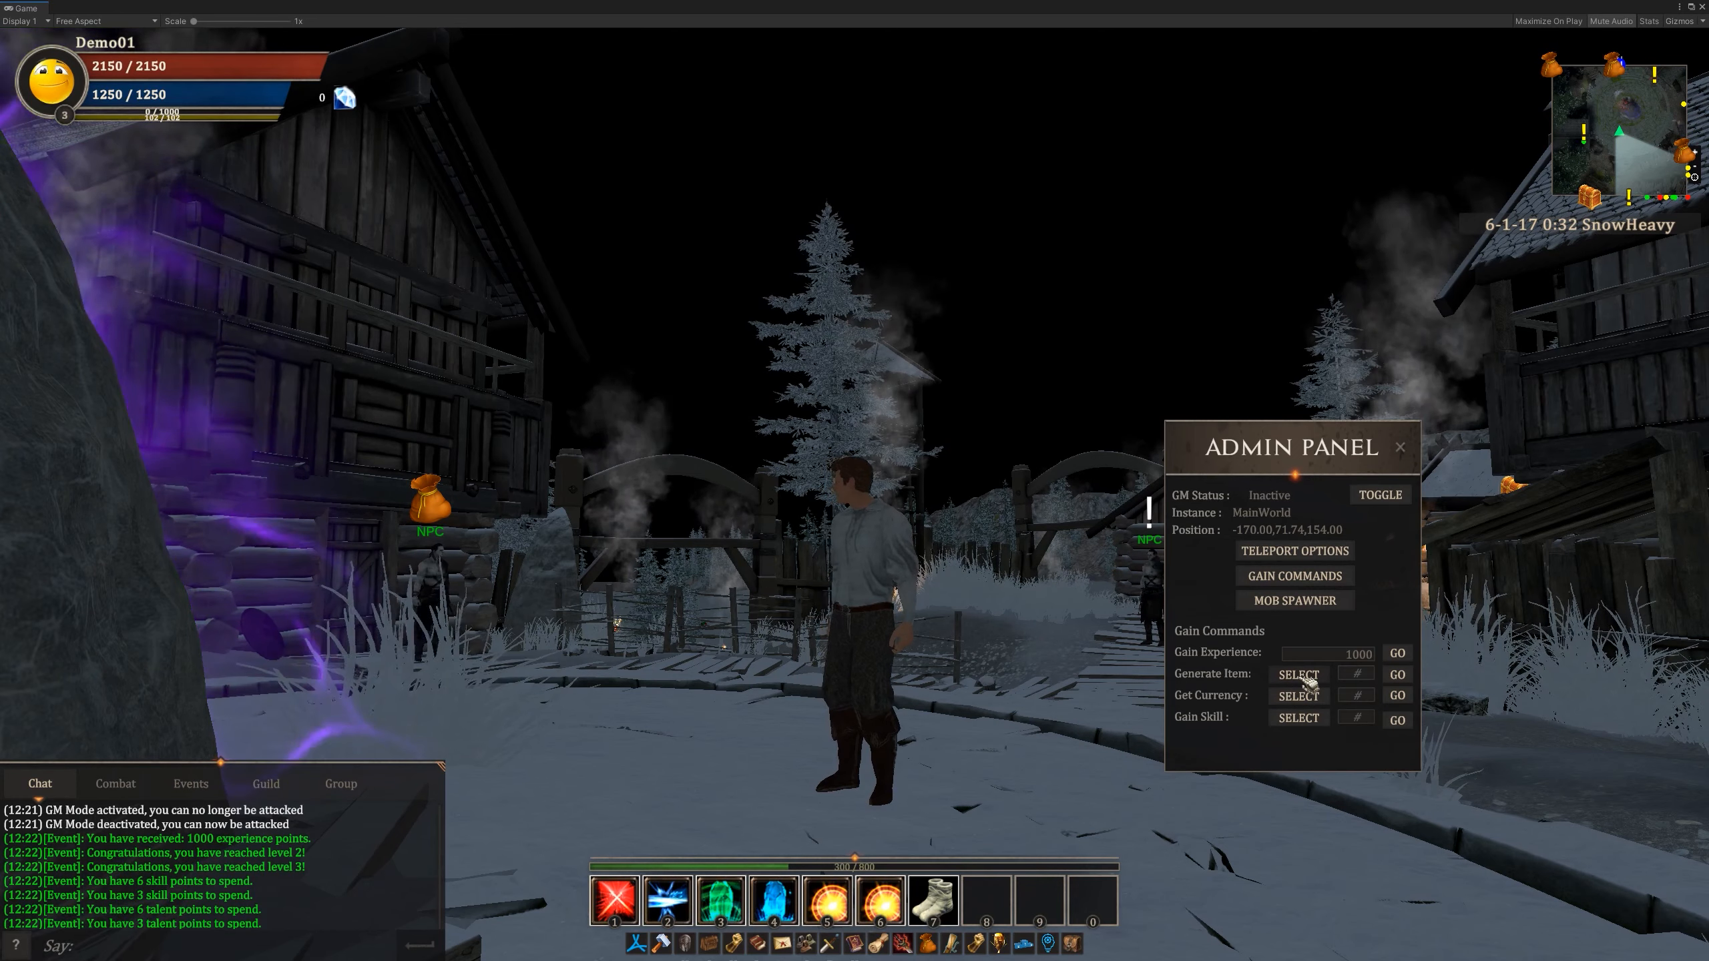
- Search the items available for generation for "sword" and open the inventory clear of the character
click(1307, 681)
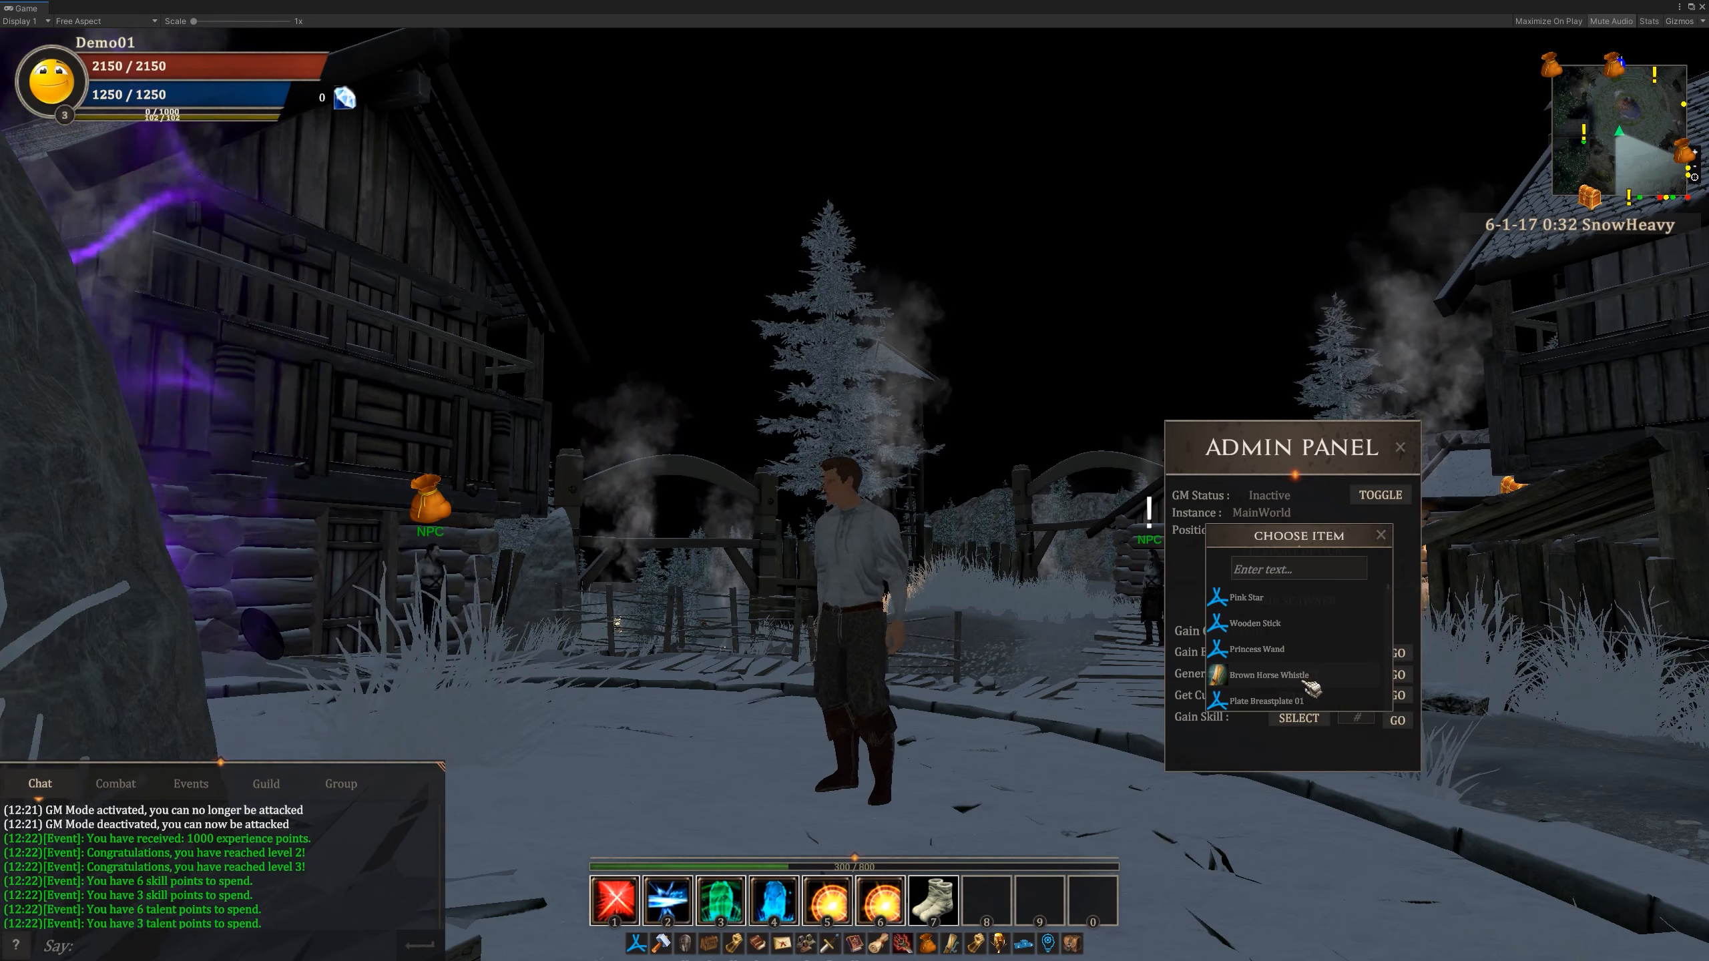
click(1322, 573)
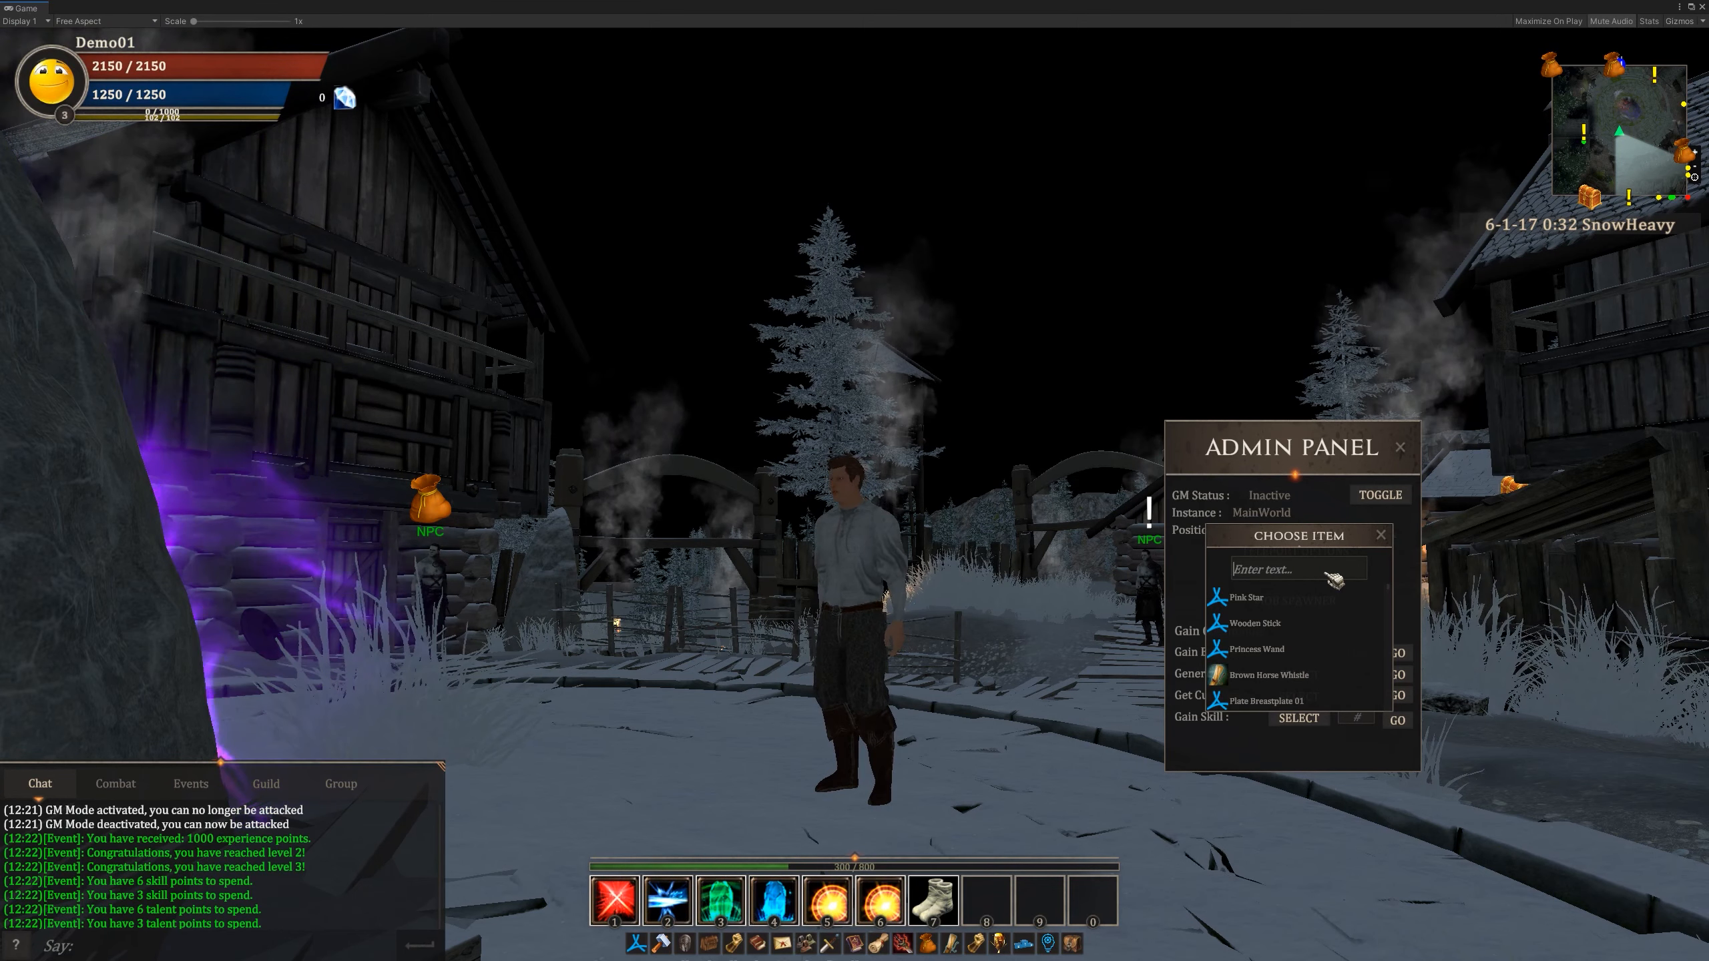
text(sword)
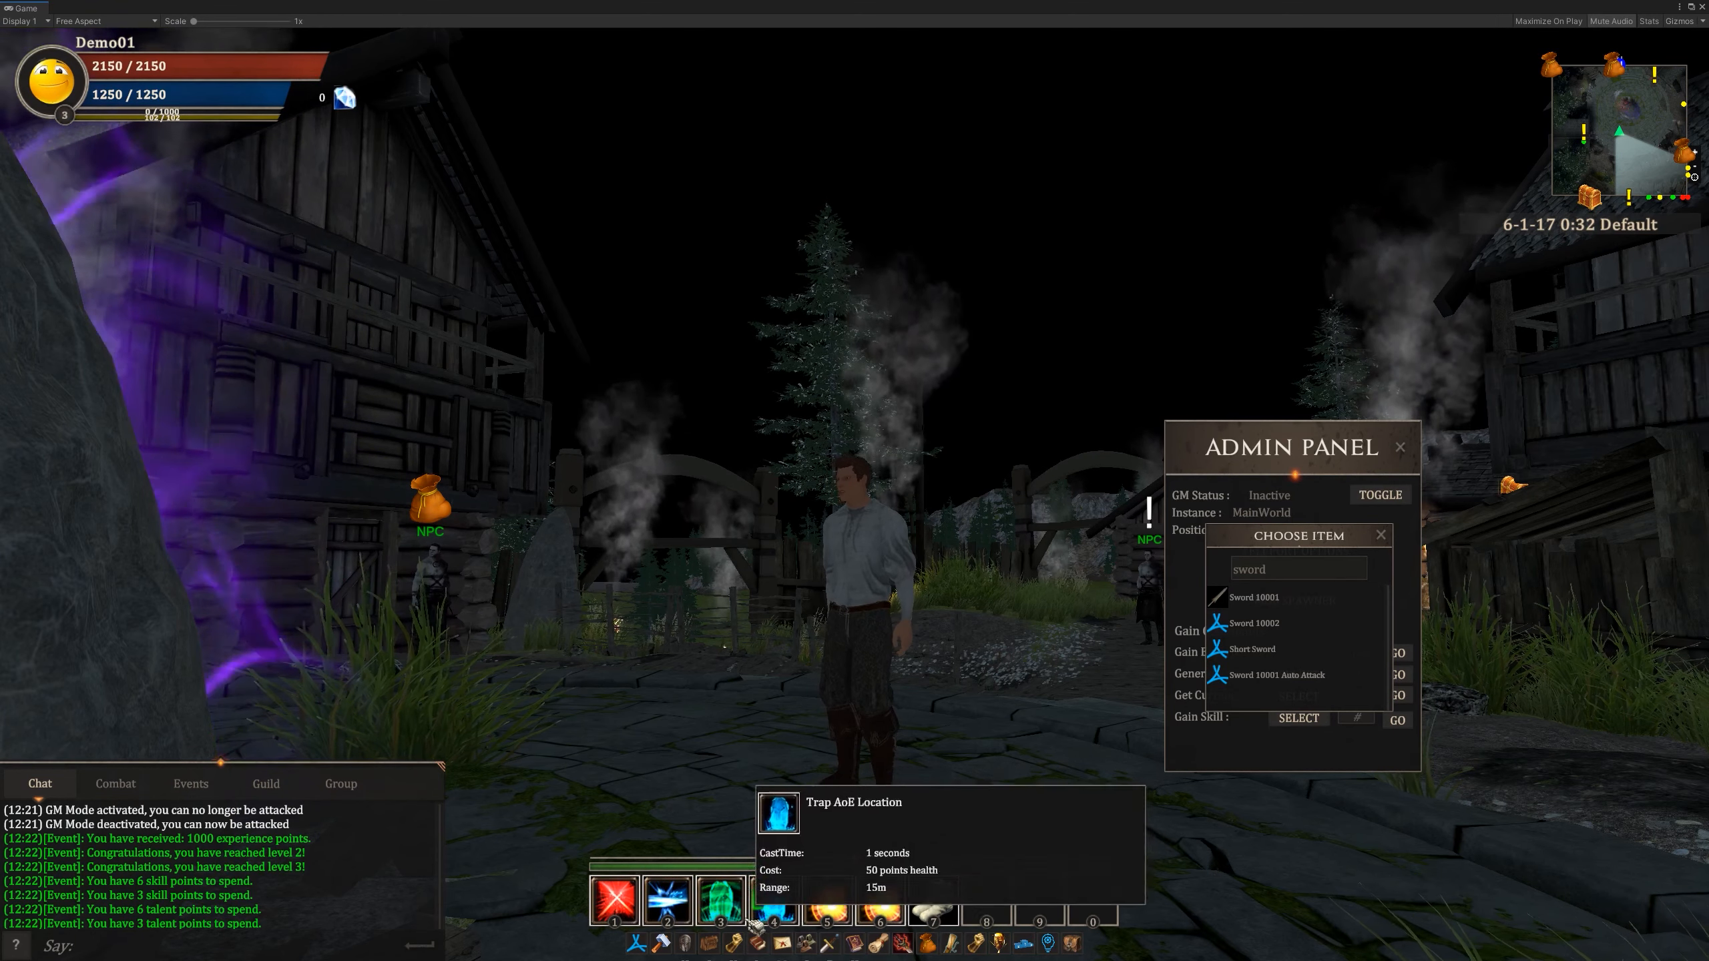
click(712, 944)
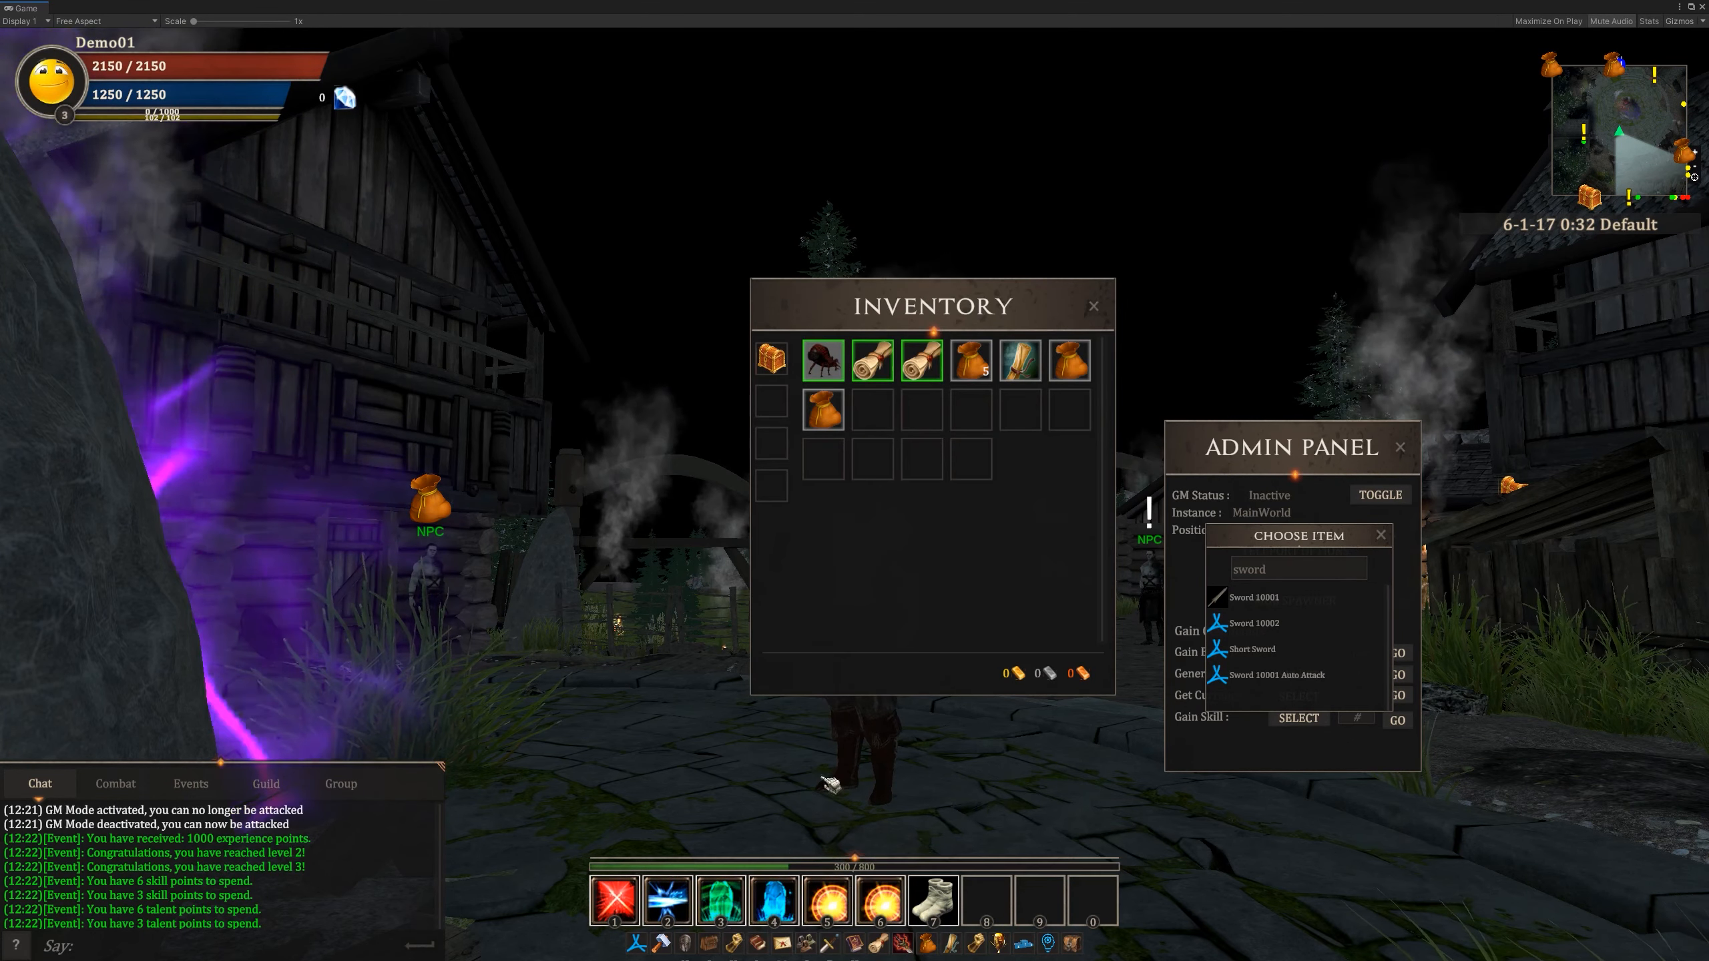
drag(996, 311, 573, 374)
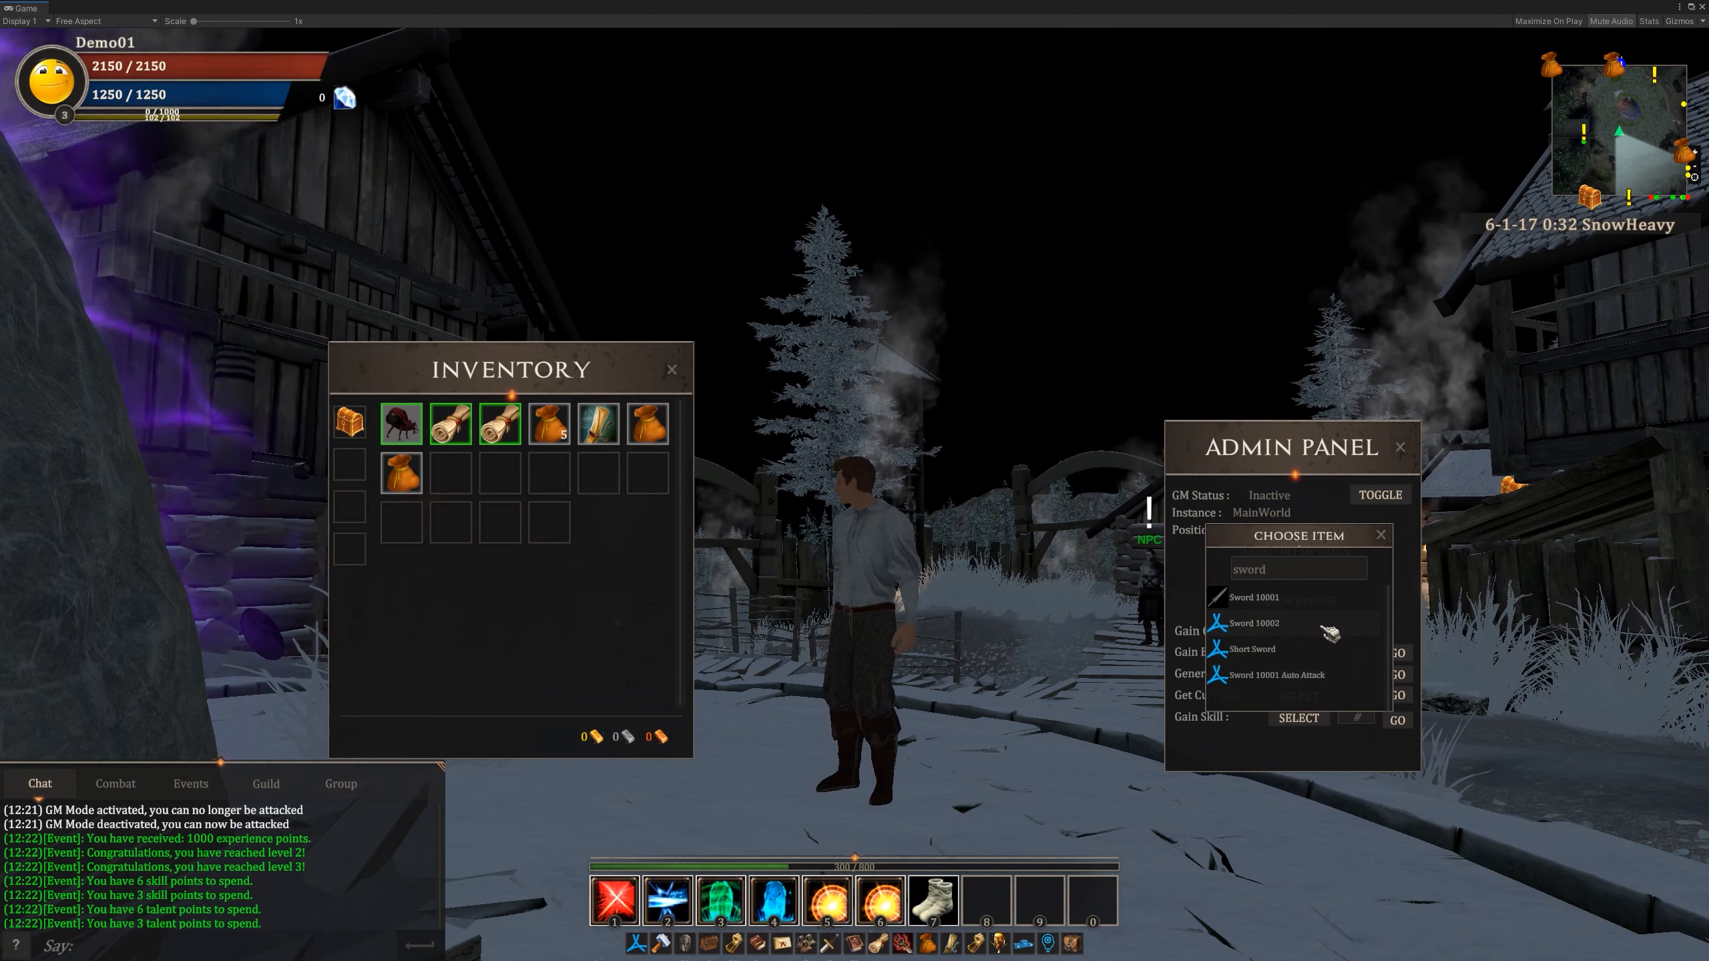
- Generate 1 unit of Sword 10002 for the character
click(1302, 631)
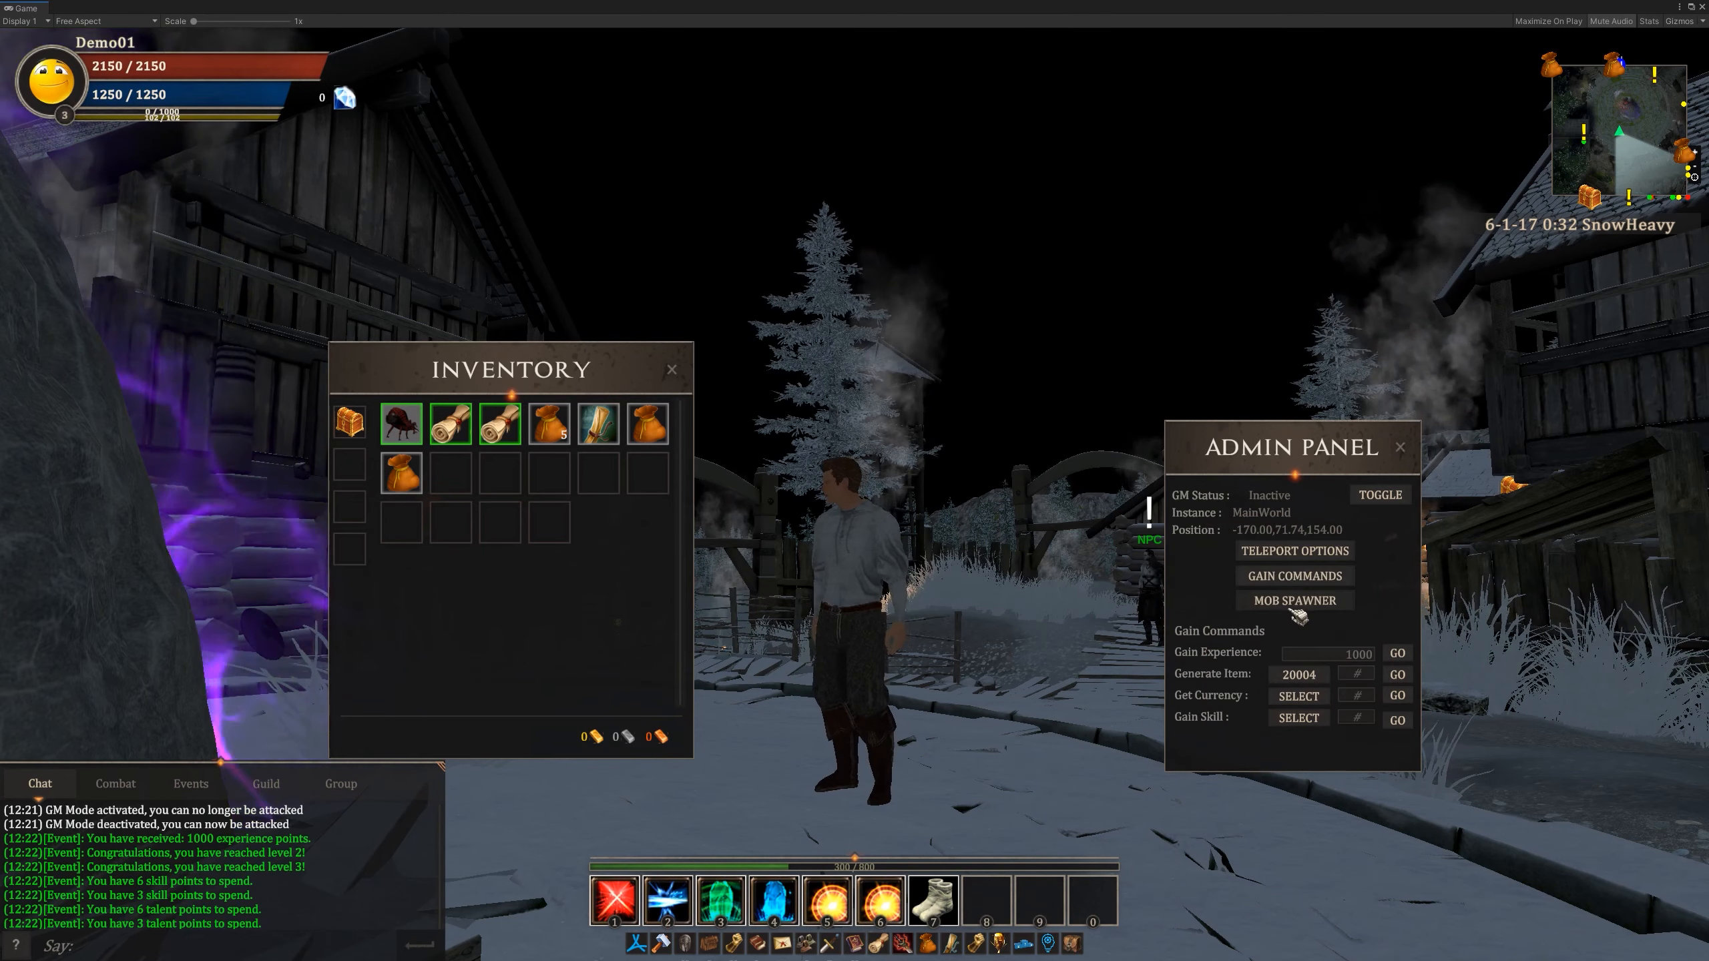
click(1359, 674)
text(1)
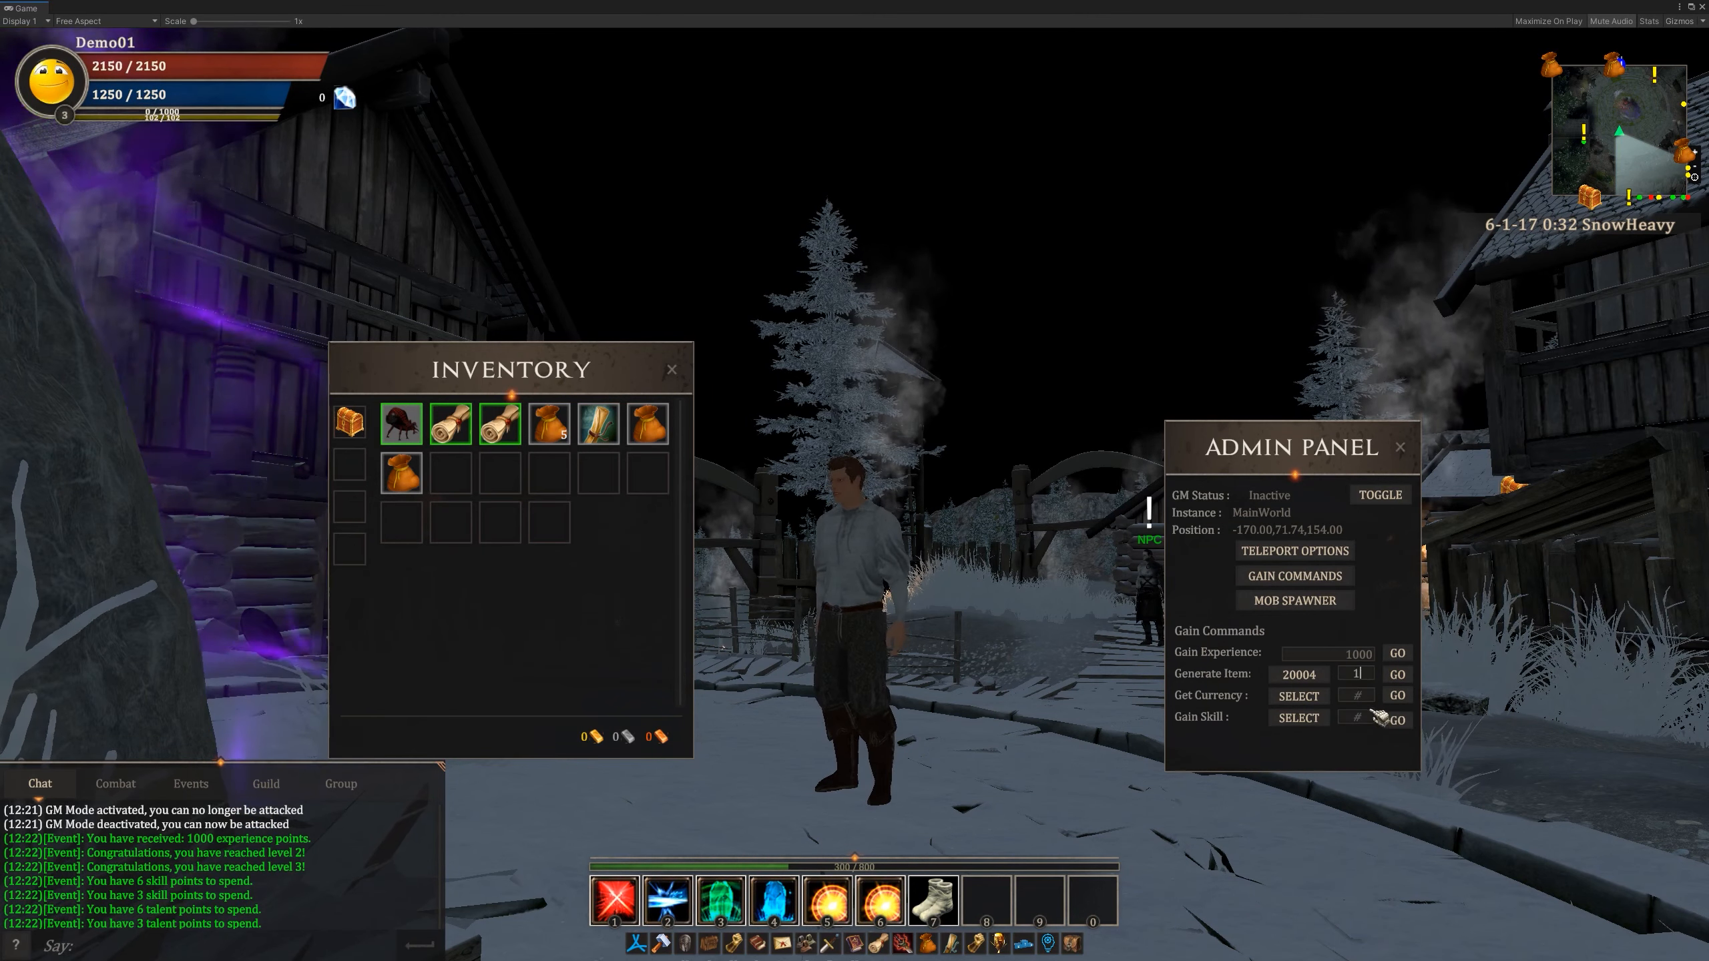
click(1398, 674)
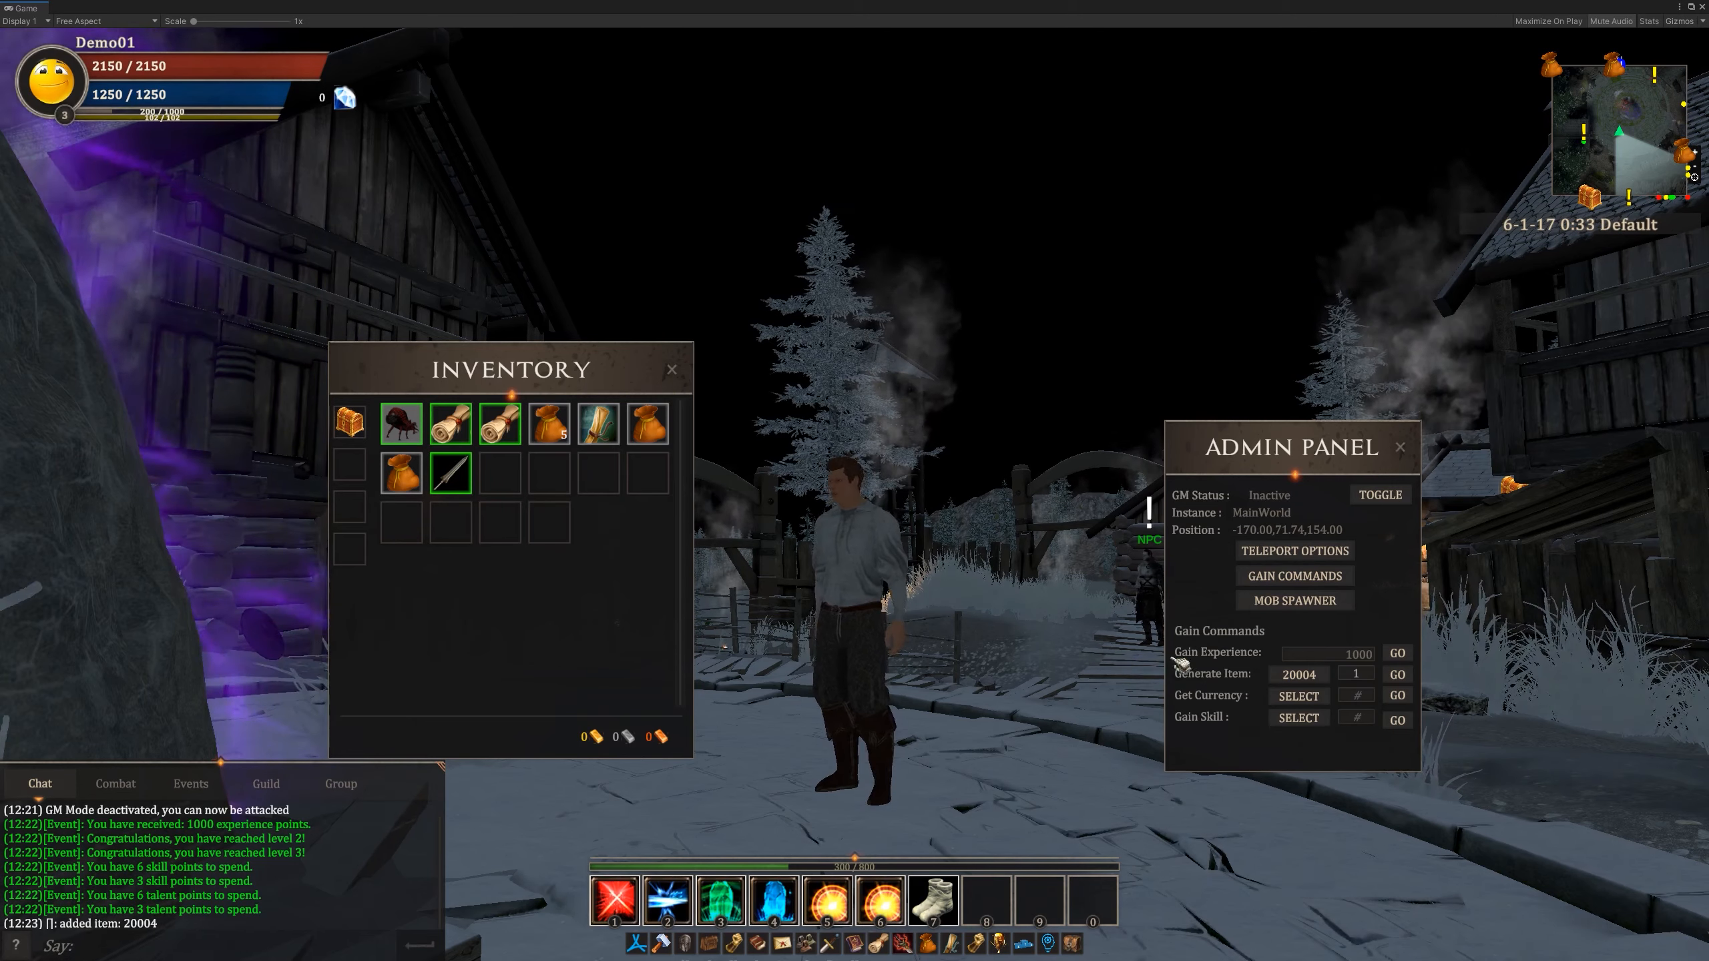
- Check the list of items matching "sword" for the Generate Item command, and close it
click(1305, 676)
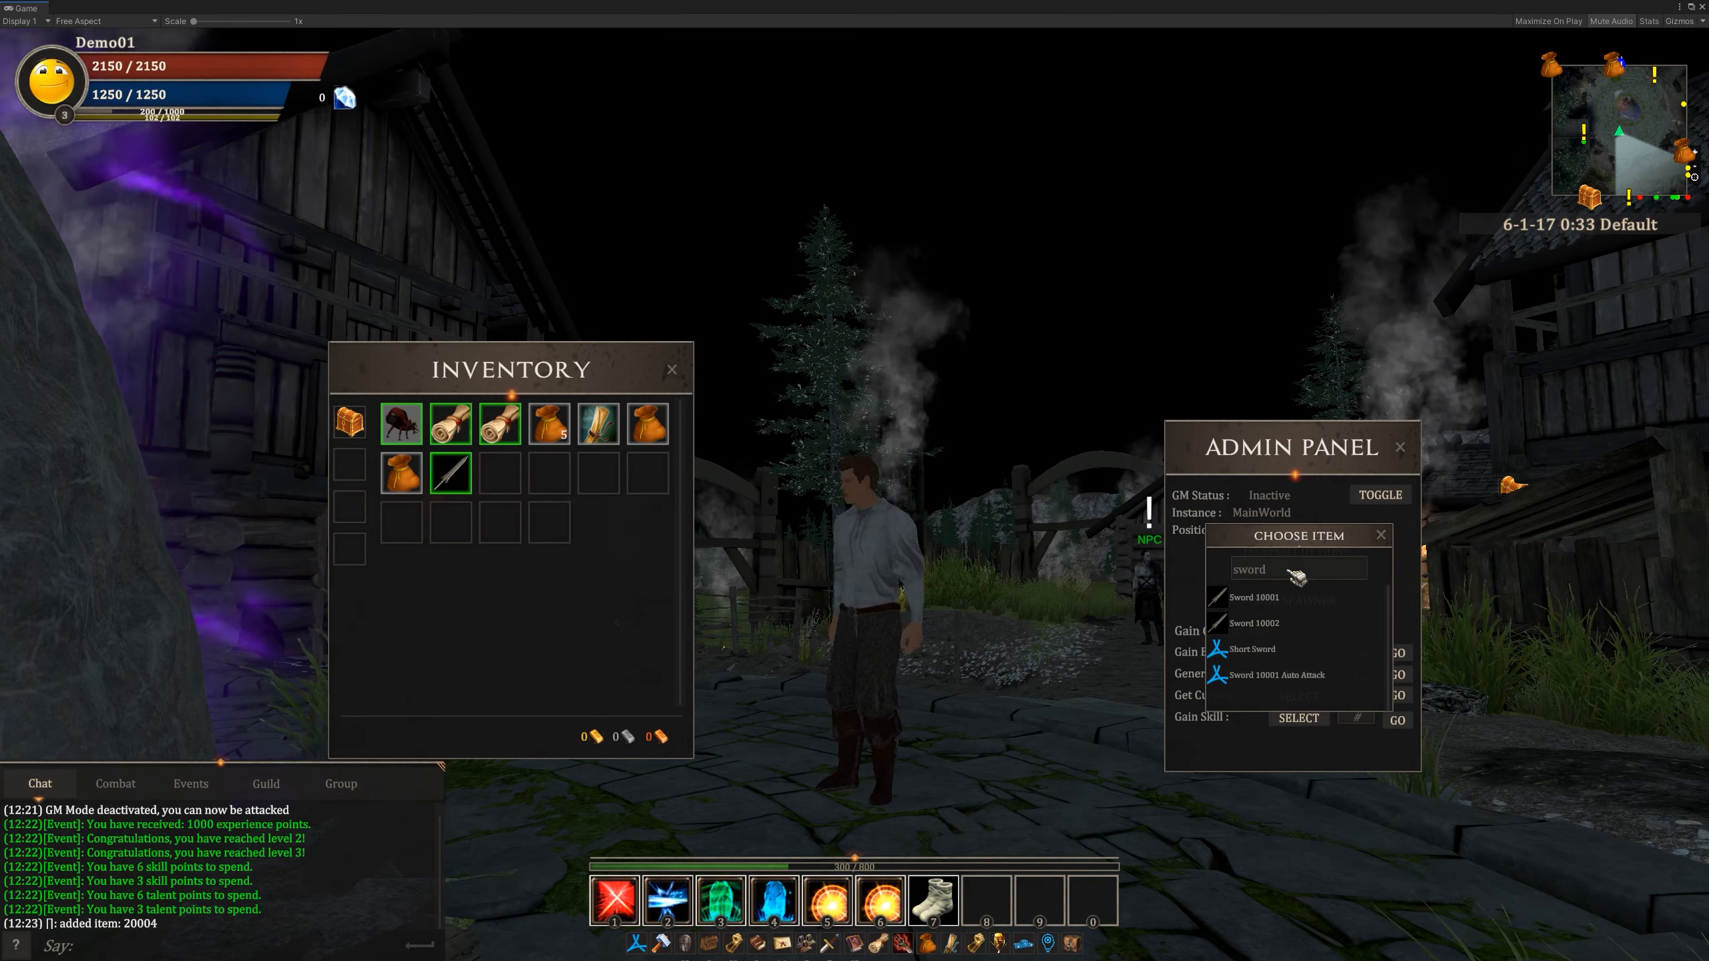
click(1387, 544)
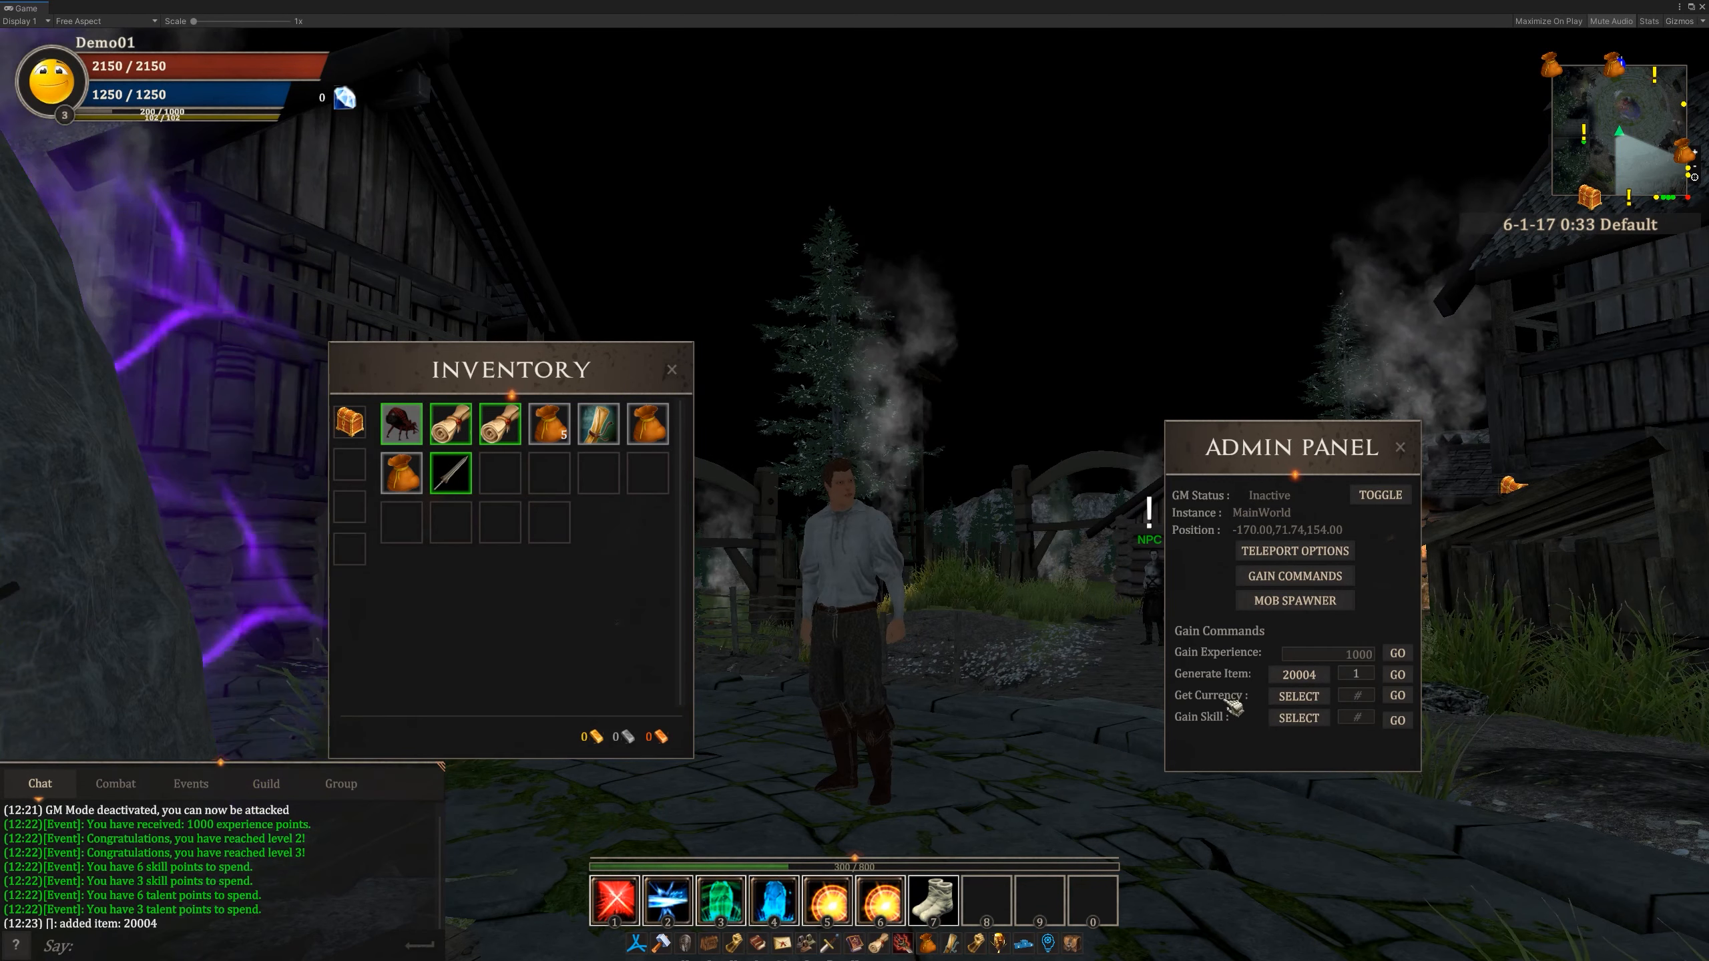
- Clear the search text in the currency list and grant the character 11 Gold
click(1298, 697)
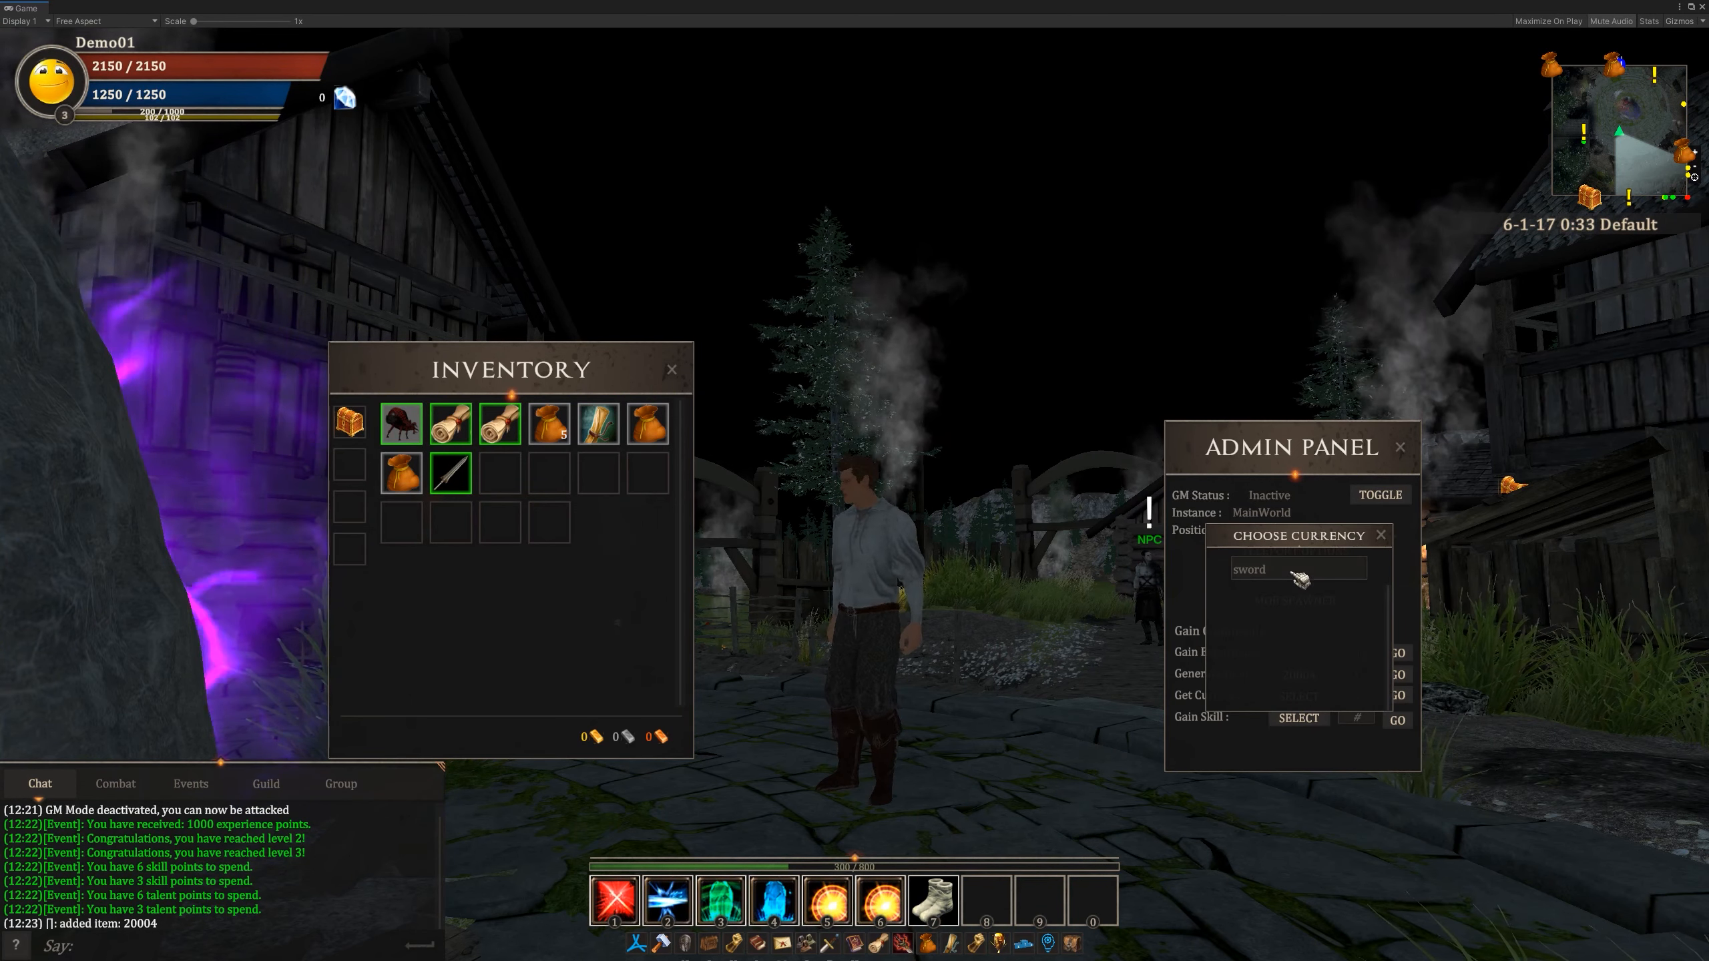
click(1227, 572)
key(BackSpace)
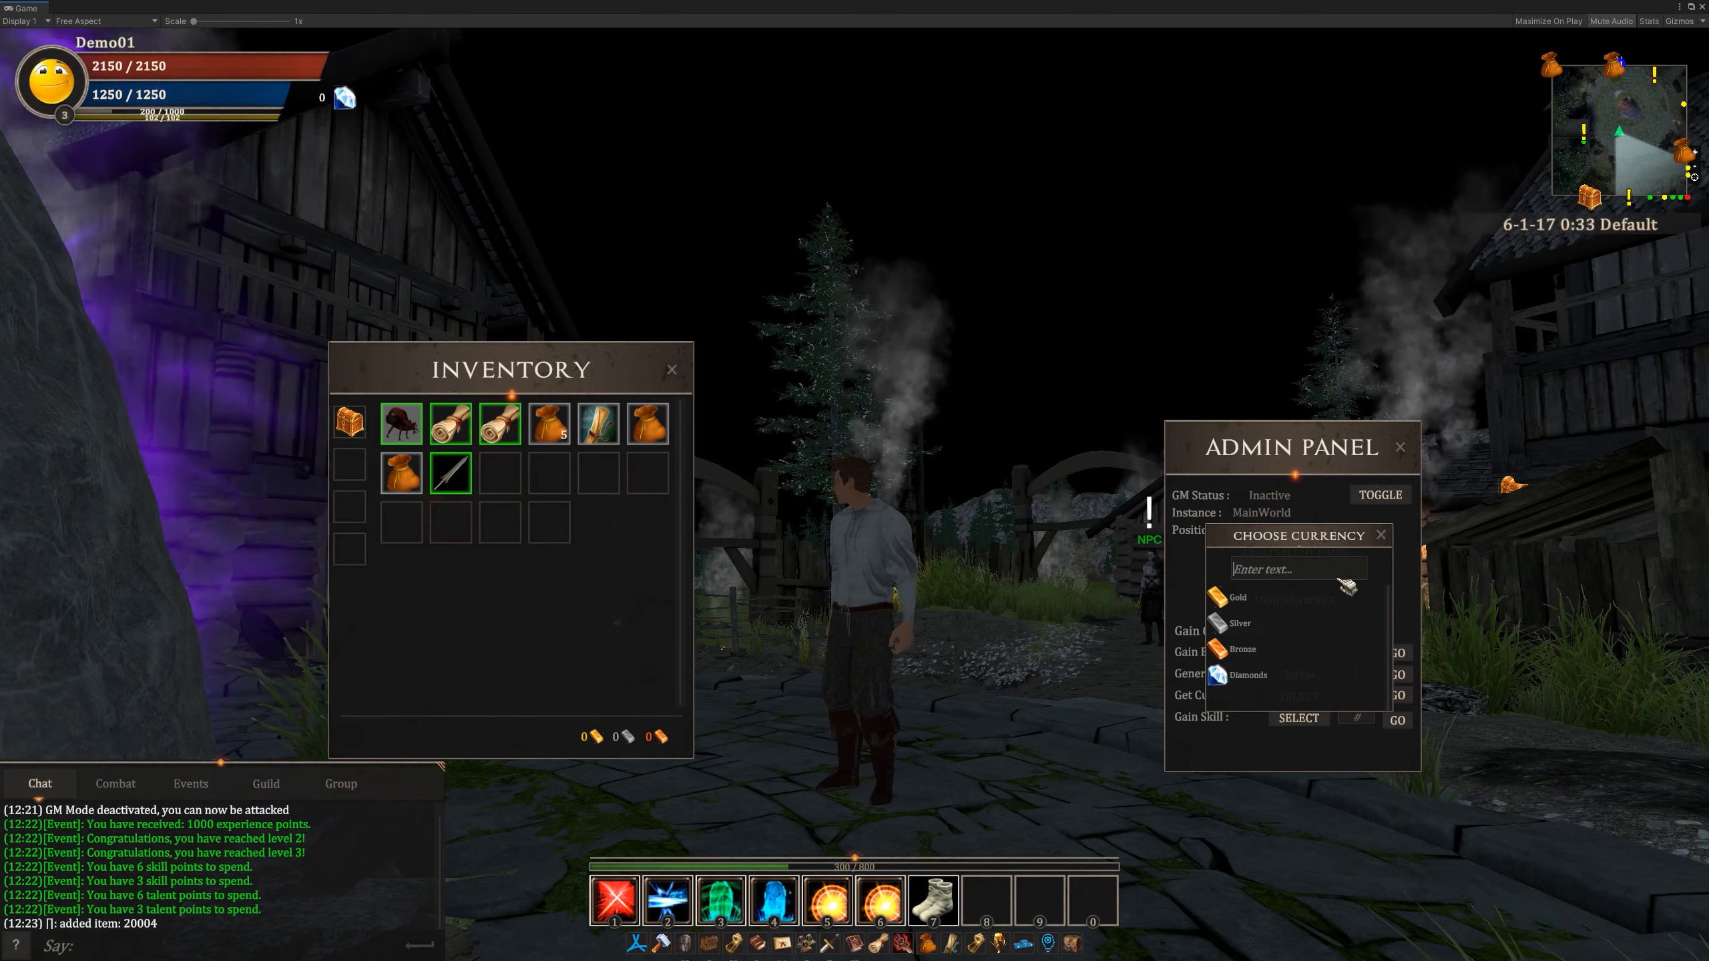
click(1318, 597)
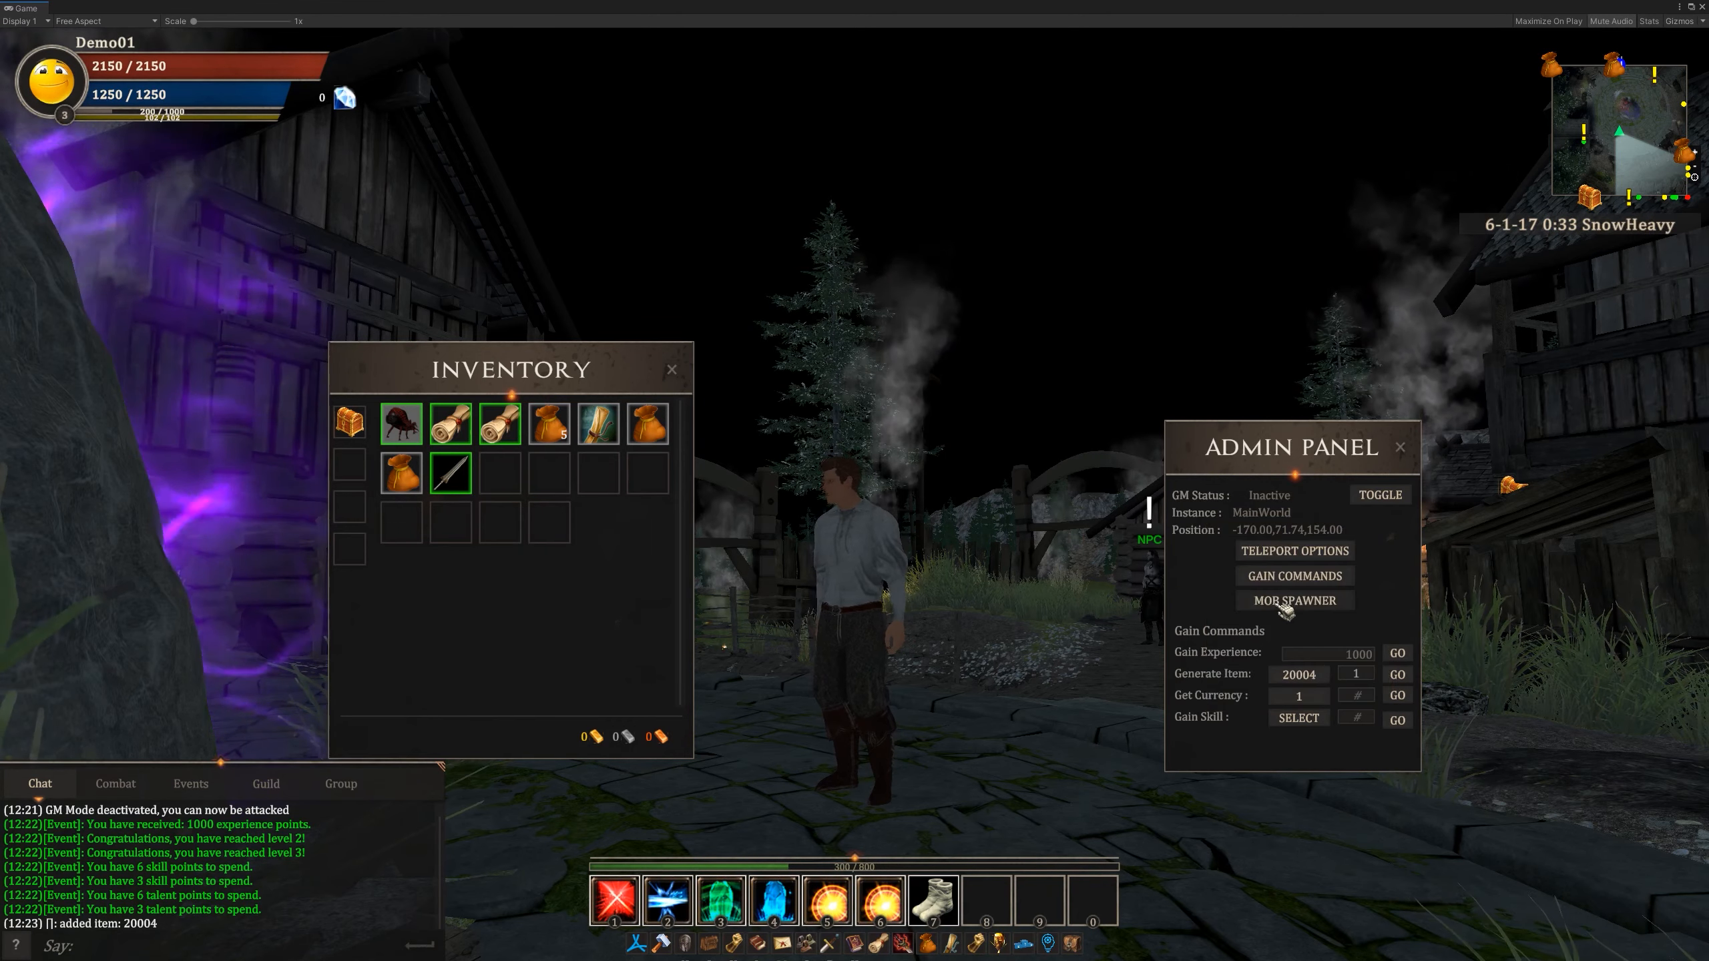
click(1357, 696)
text(11)
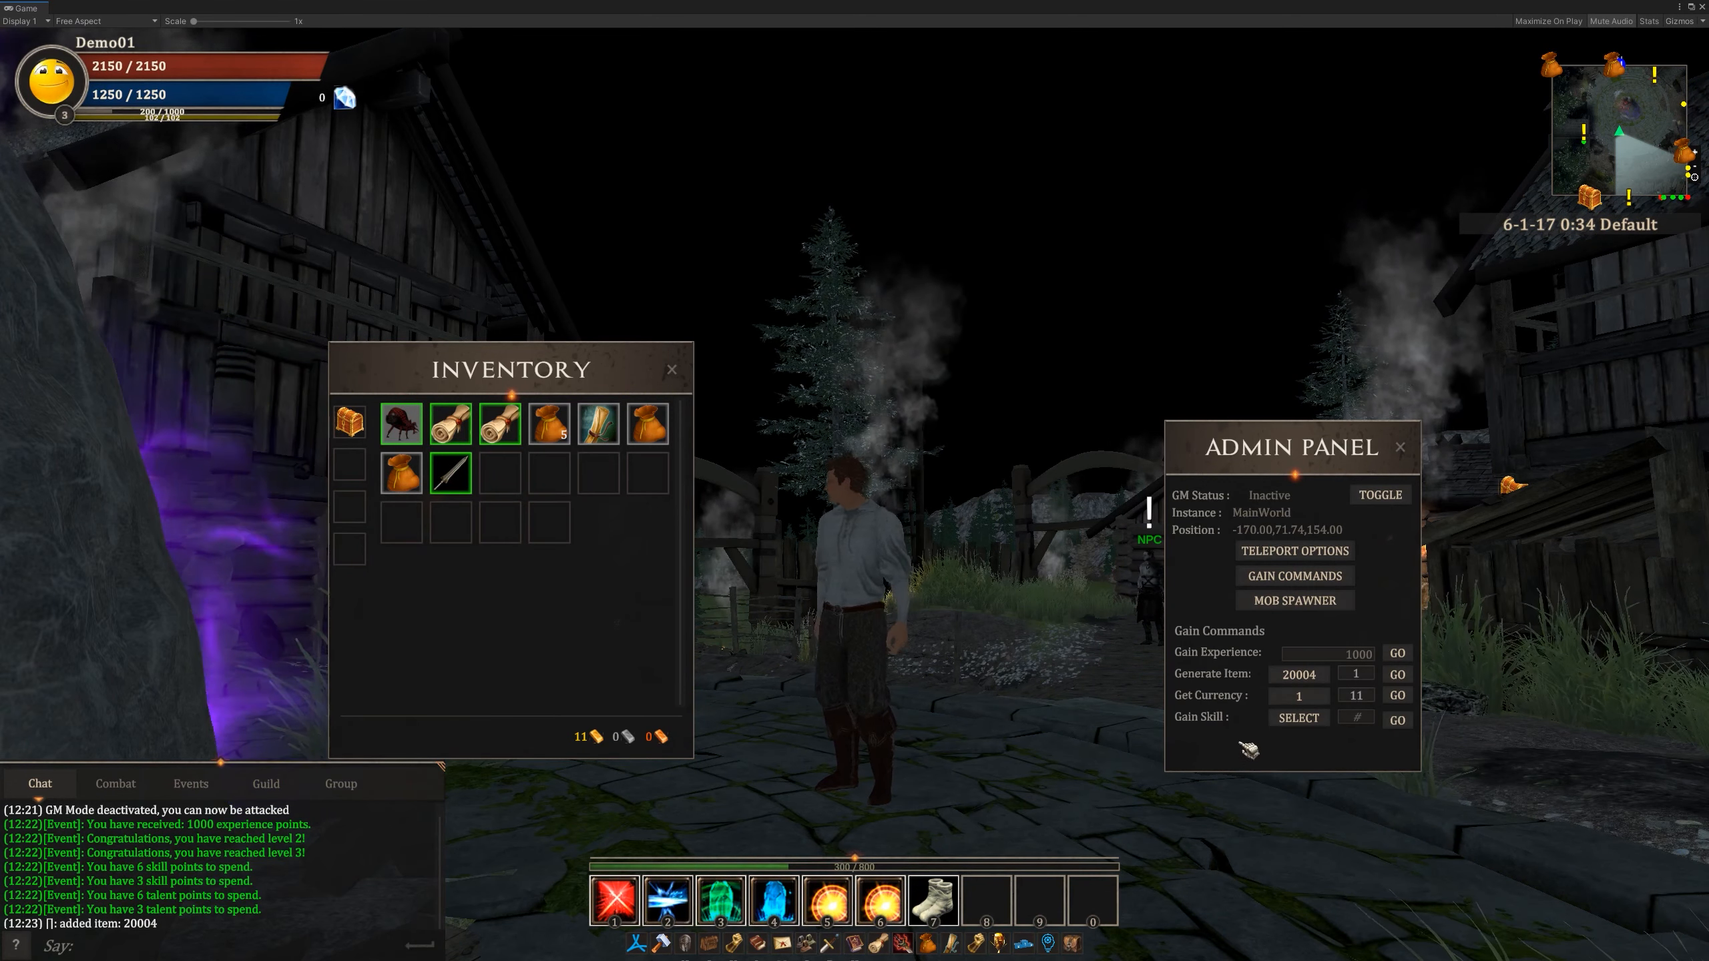
- Look through the skills available for the Gain Skill command and close the list without choosing one
click(1302, 719)
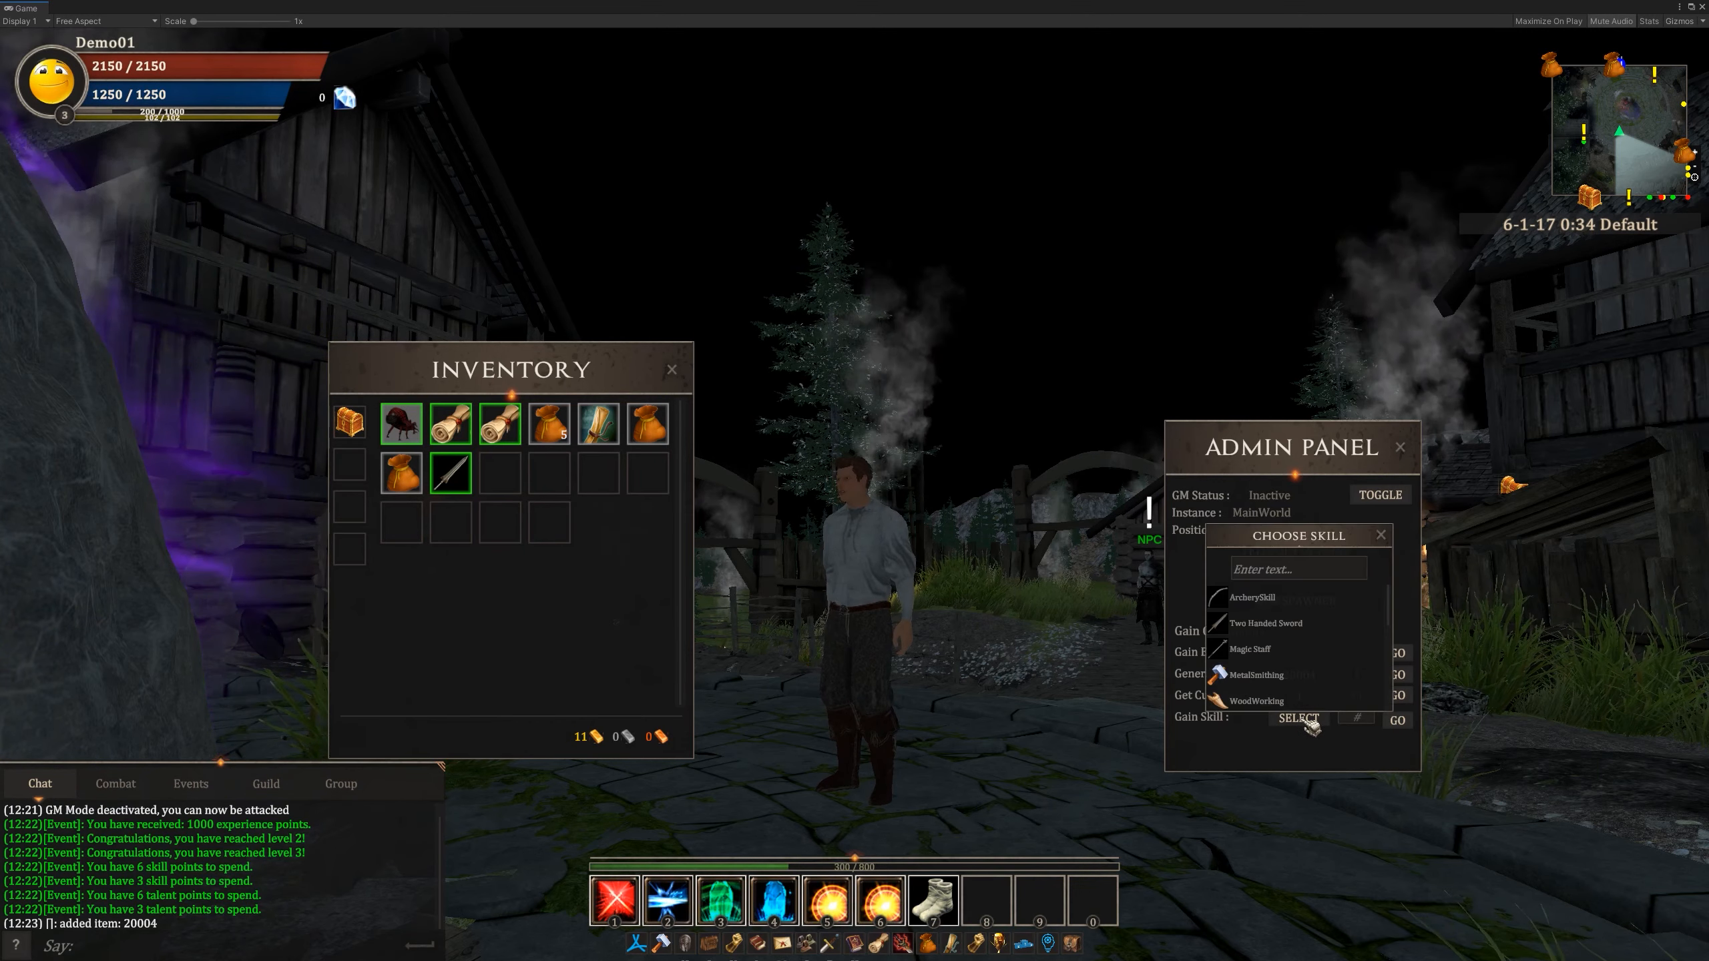
scroll(1336, 661, down, 5)
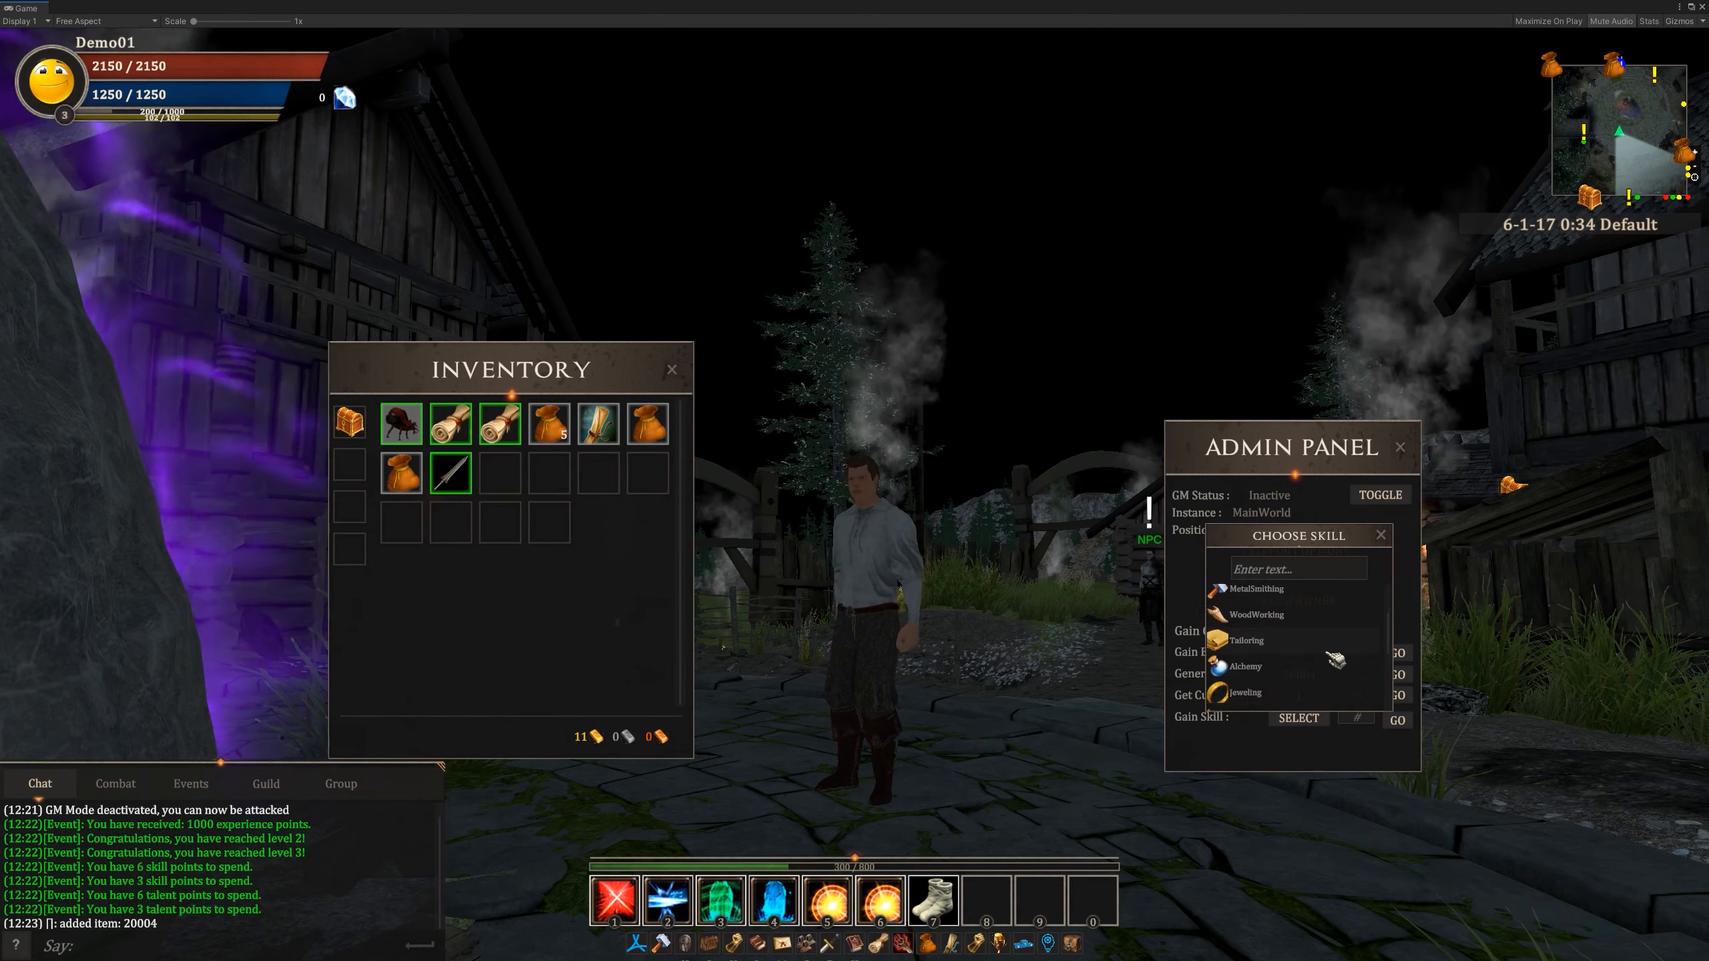
scroll(1335, 662, up, 2)
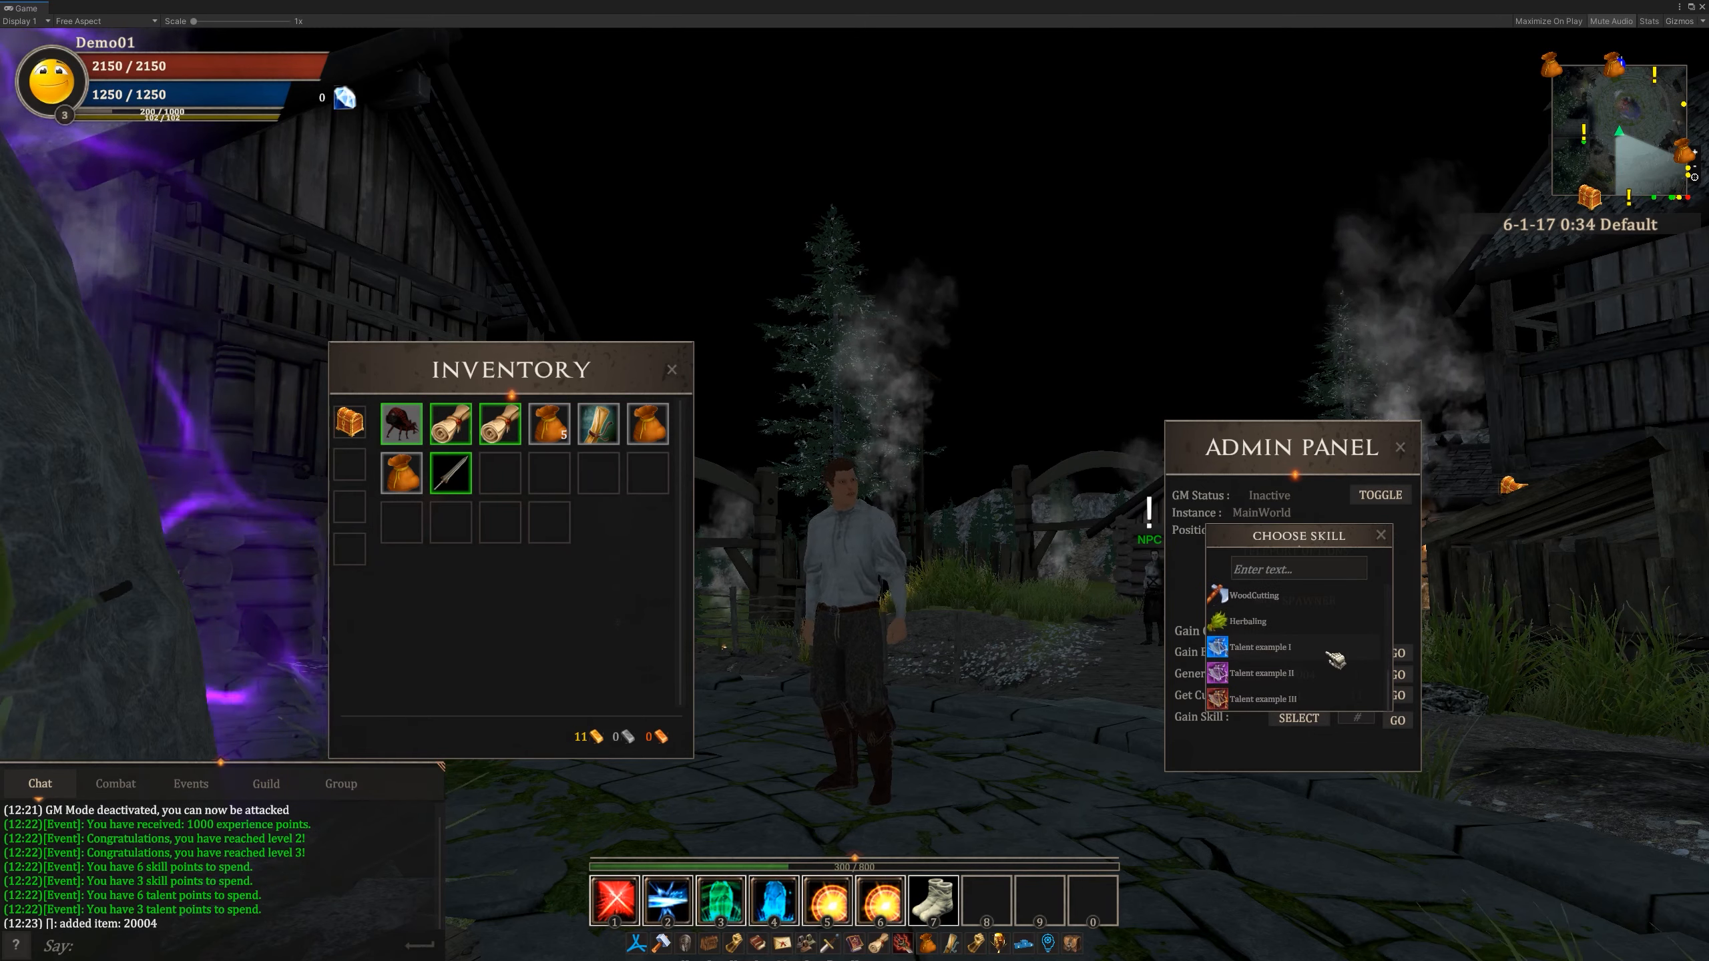
scroll(1335, 660, up, 4)
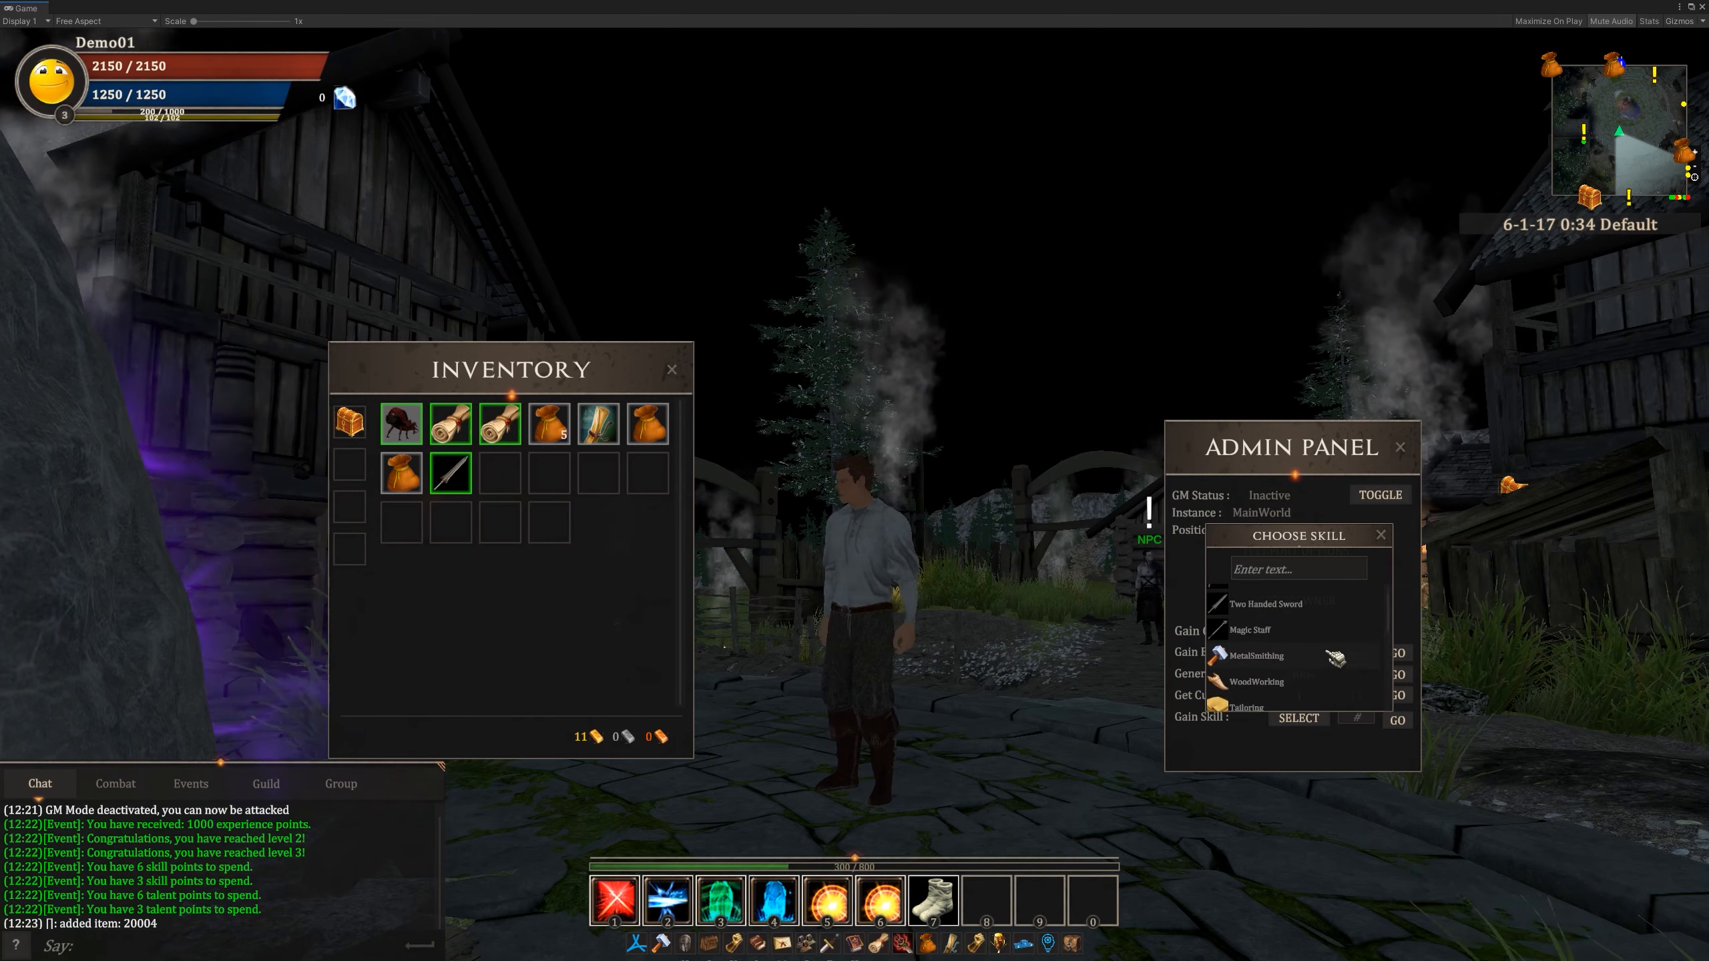
scroll(1318, 652, down, 4)
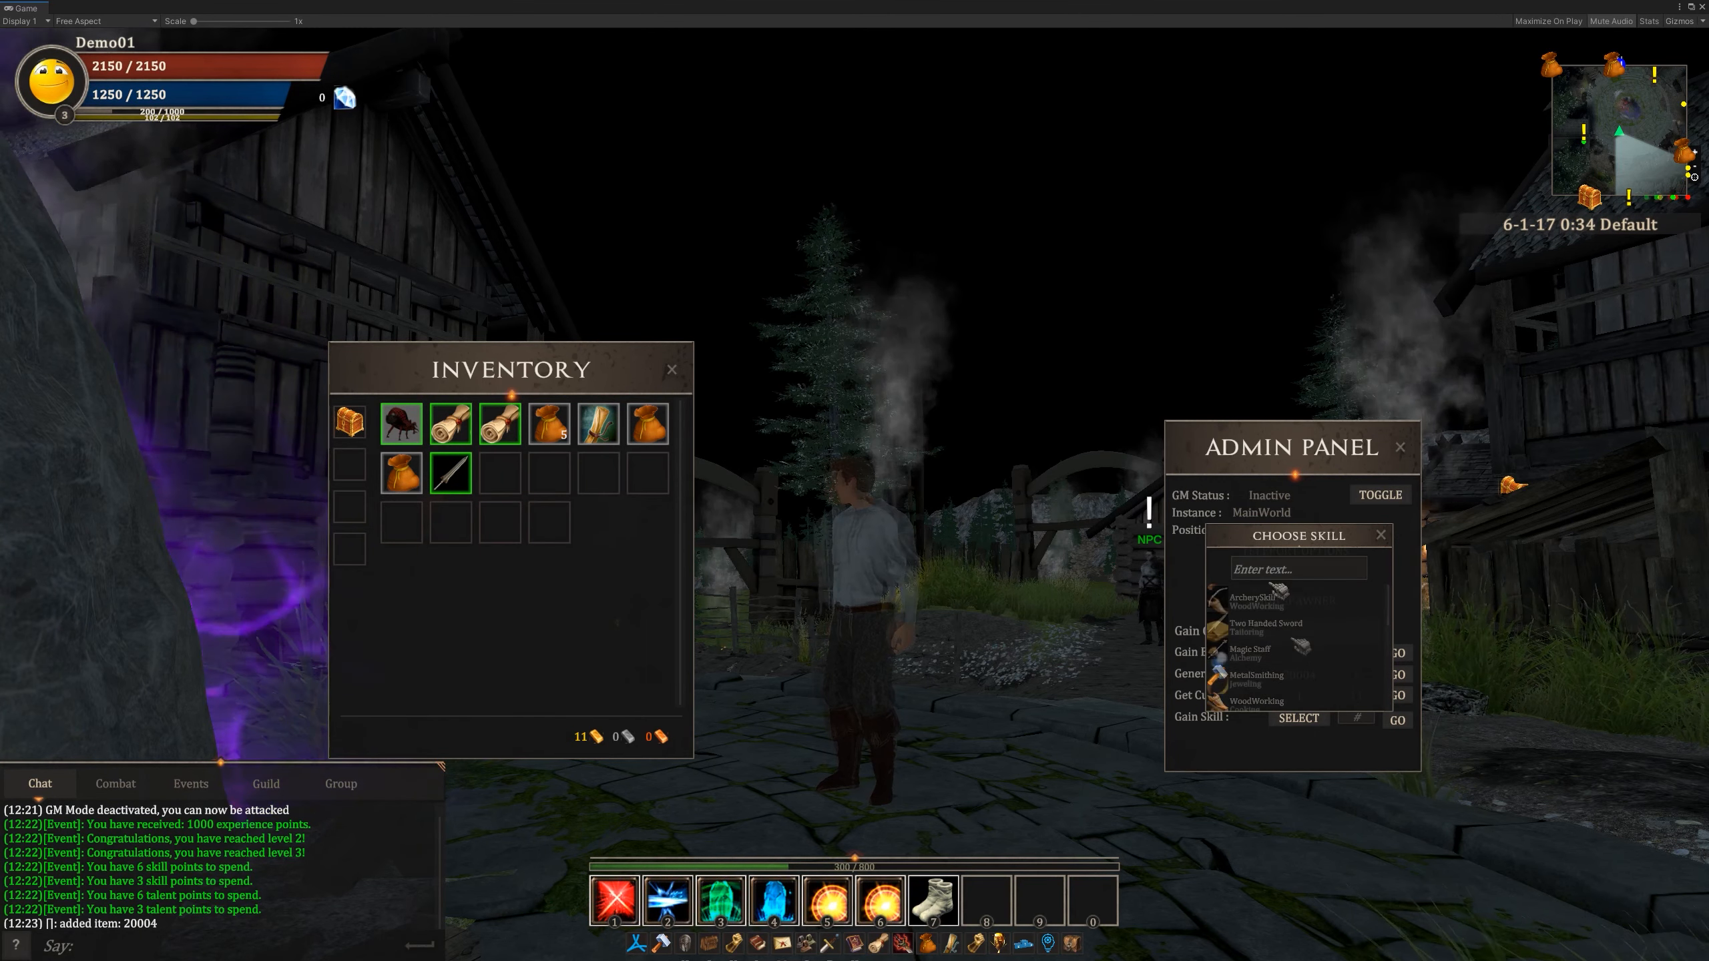
scroll(1302, 645, up, 4)
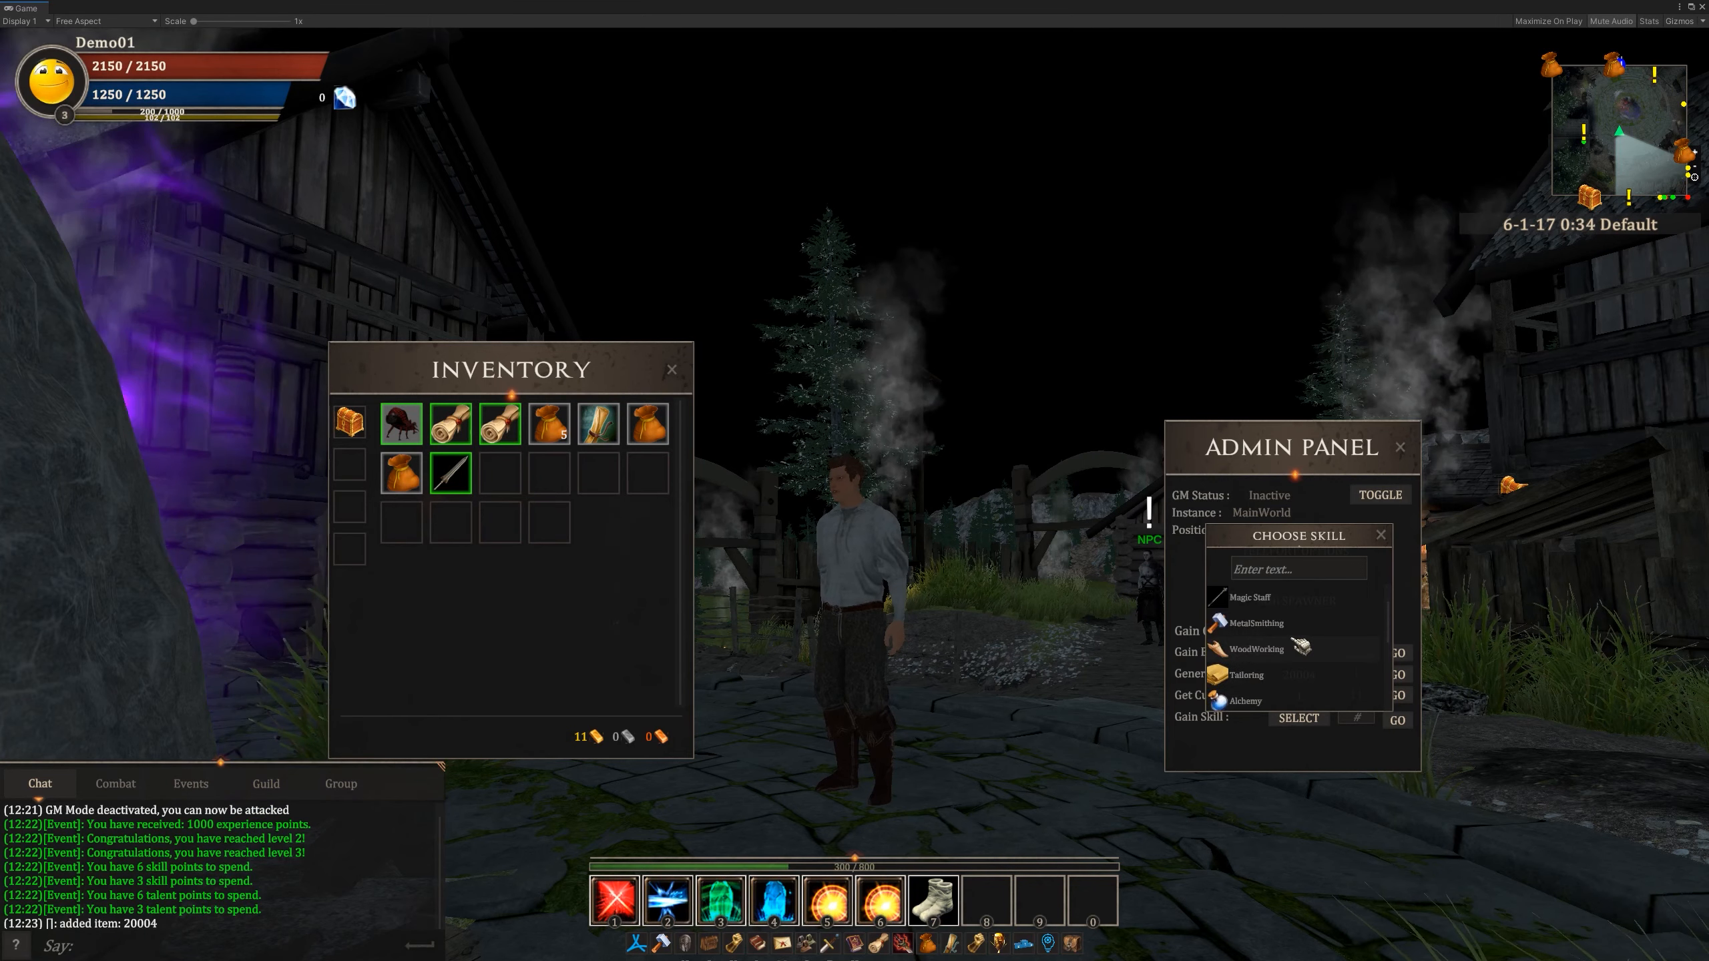
click(1387, 544)
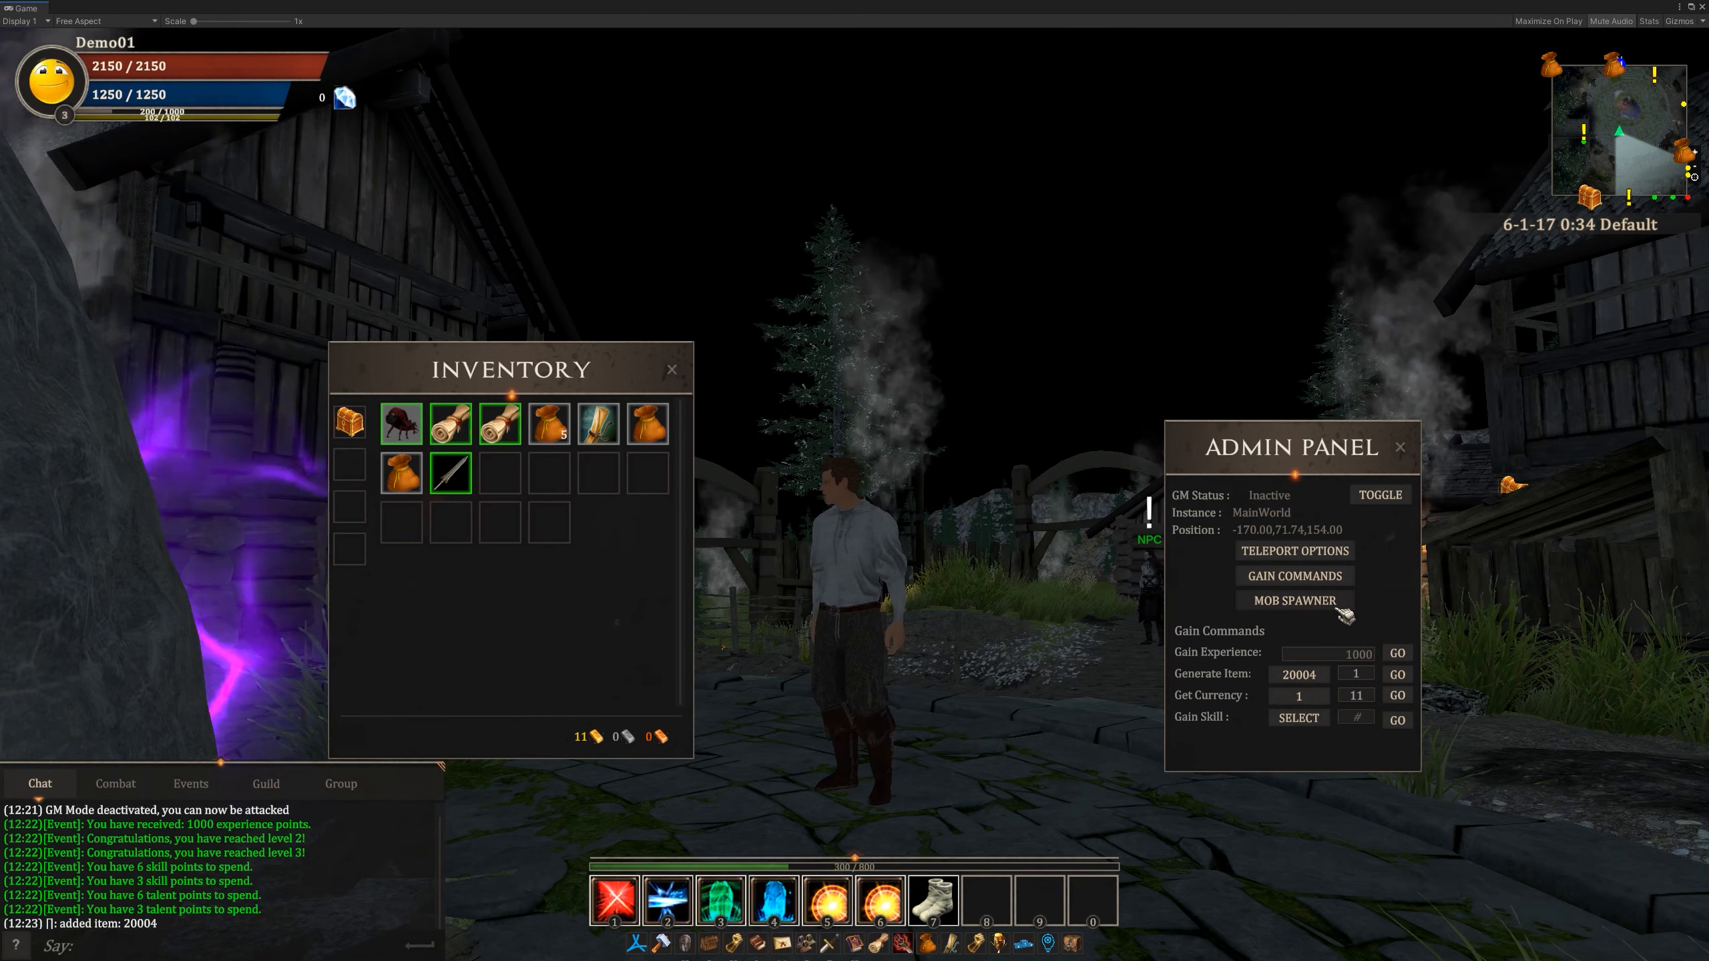
- Open the mob spawner, close the inventory, and move the Admin Panel clear of the scene
click(1311, 606)
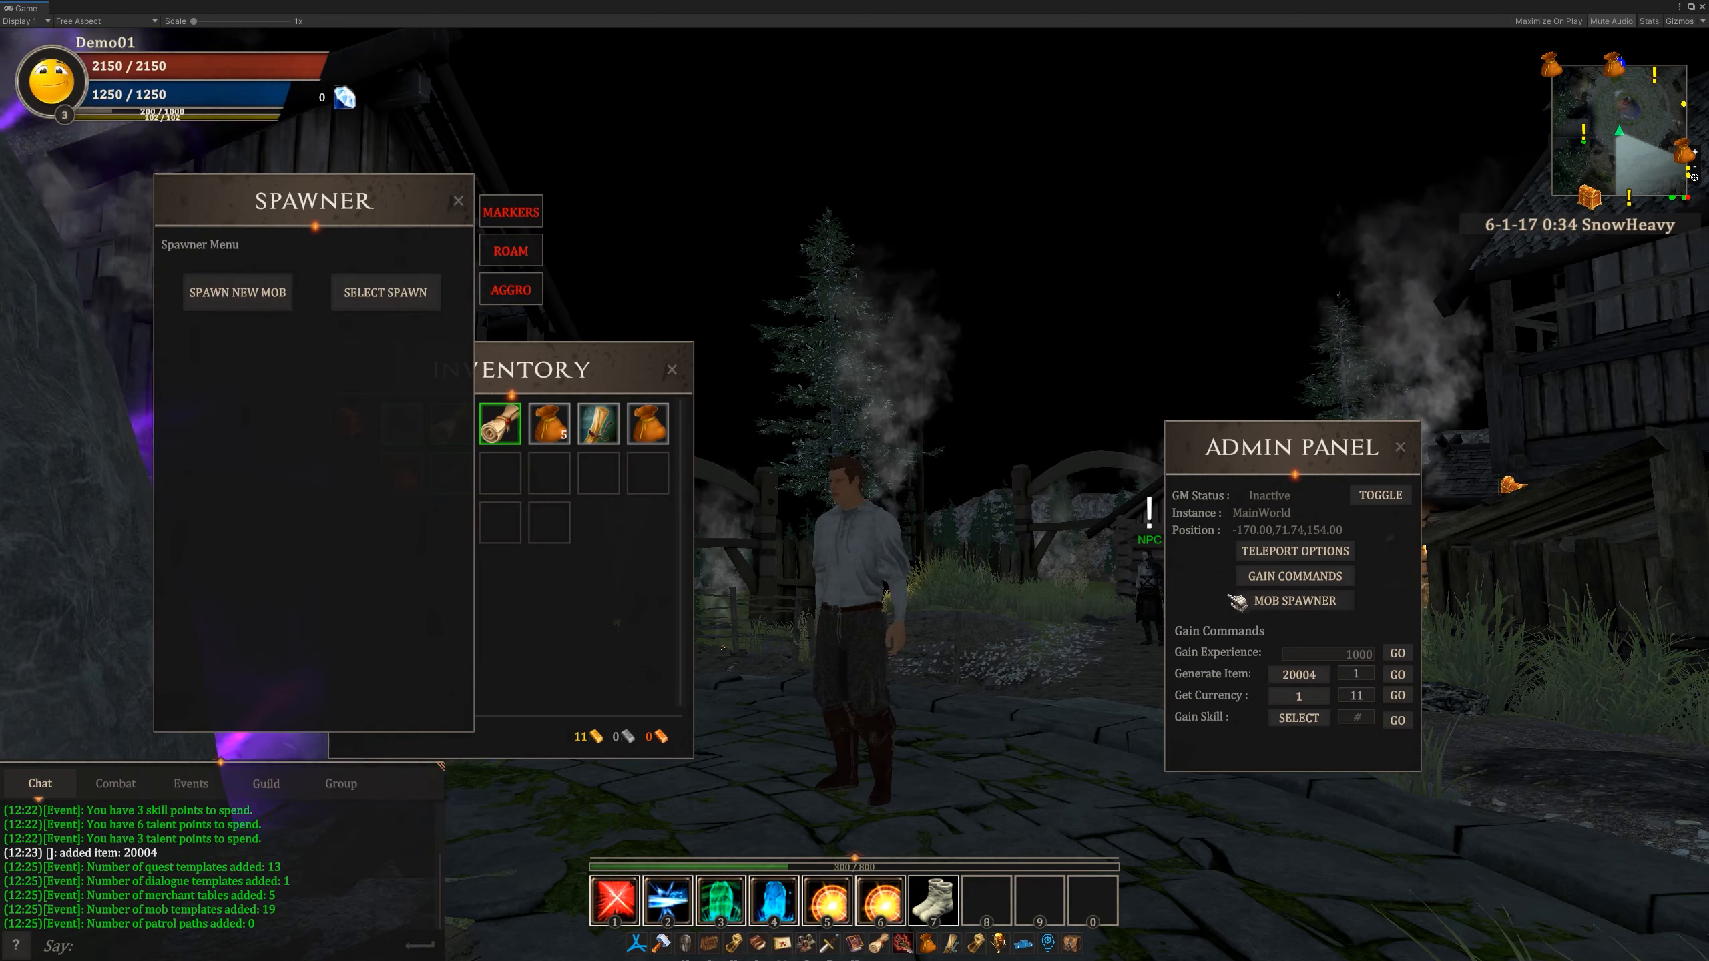
click(672, 370)
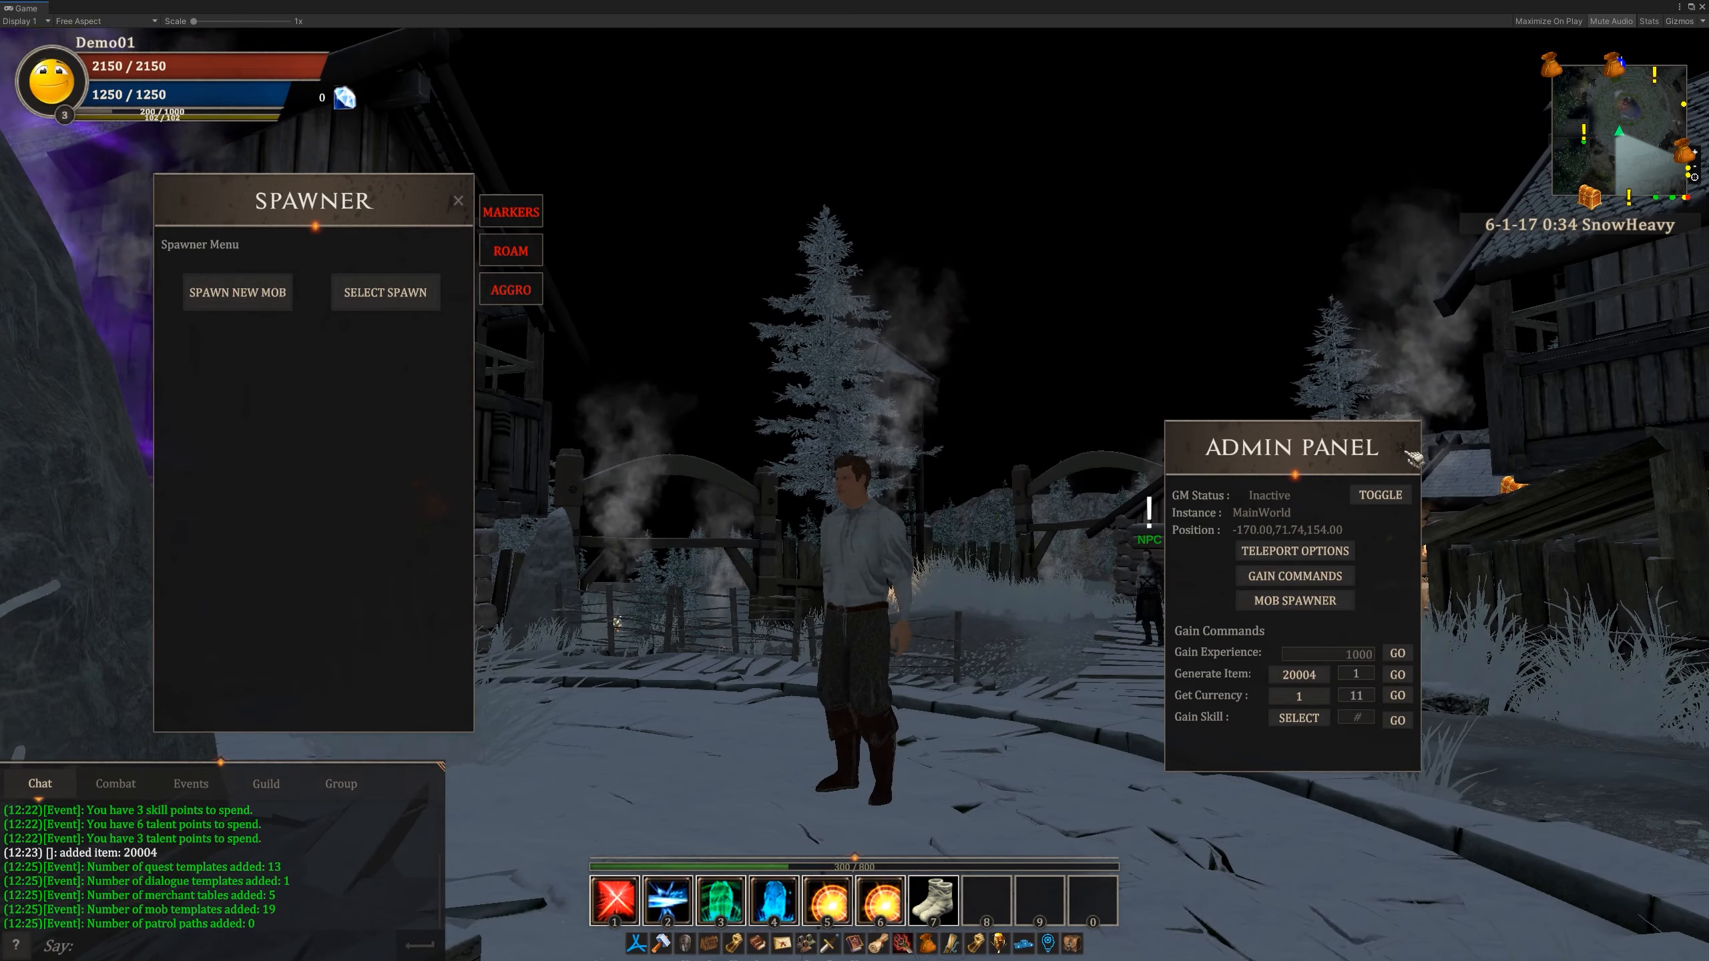
drag(1323, 450, 1634, 674)
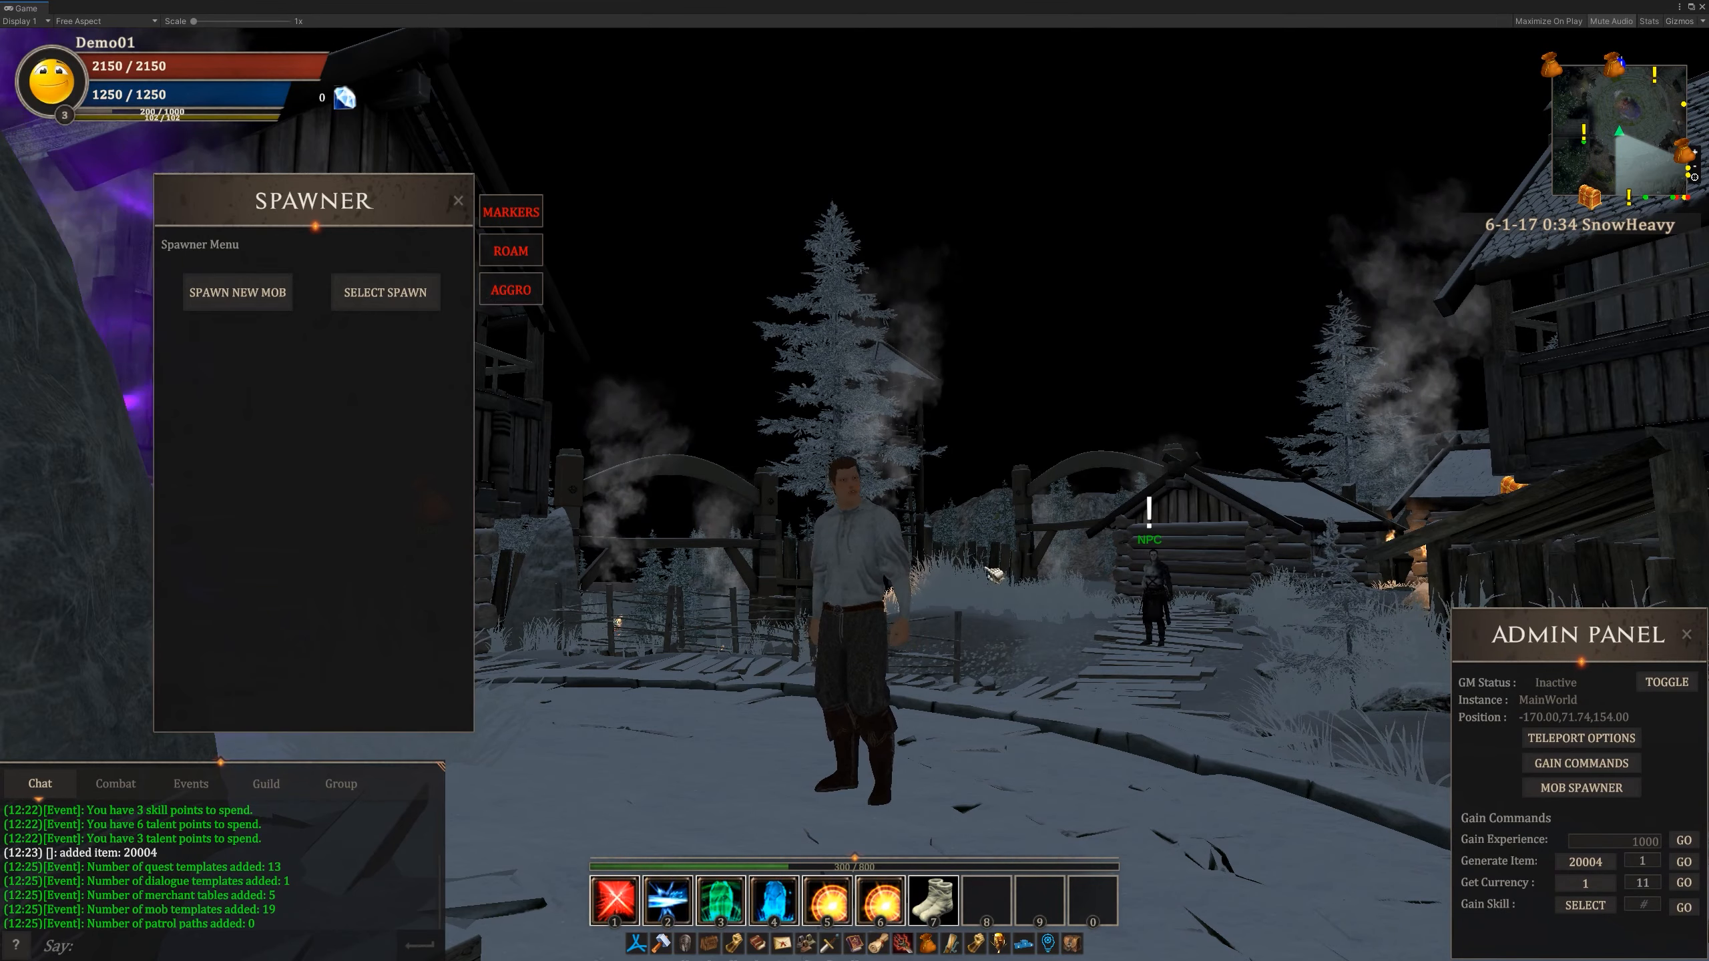
- Walk the character to the two NPCs in front of the wooden house and turn on the spawn markers
drag(982, 569, 1561, 504)
key(w)
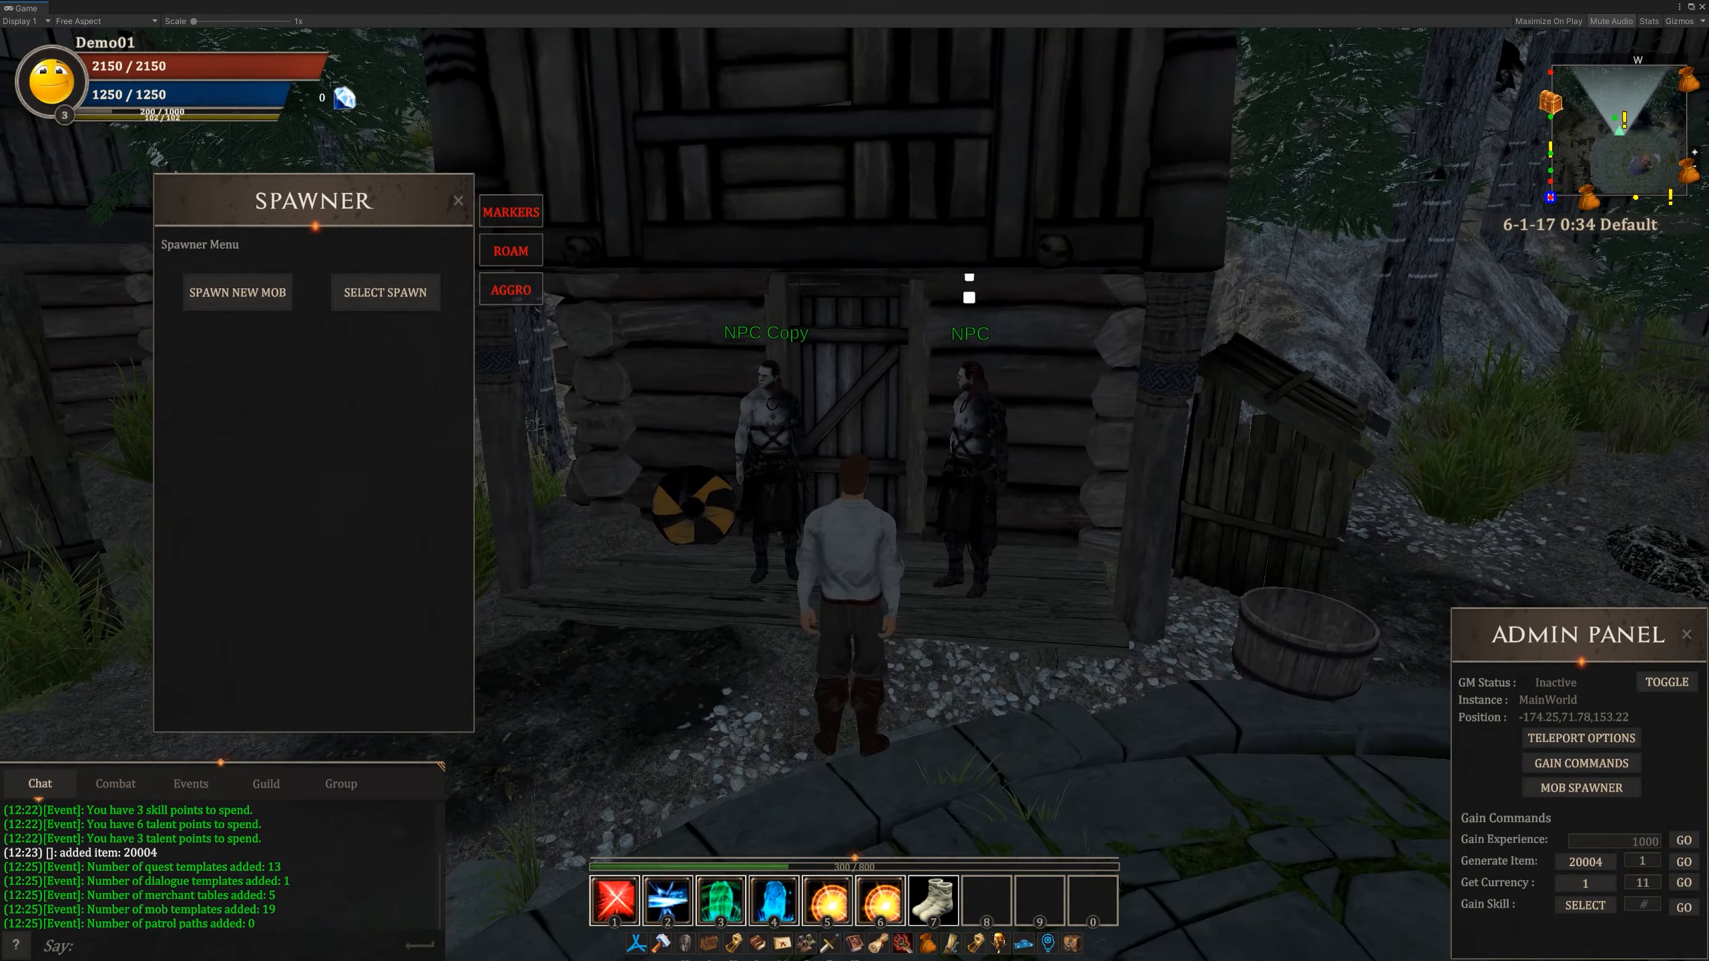
key(w)
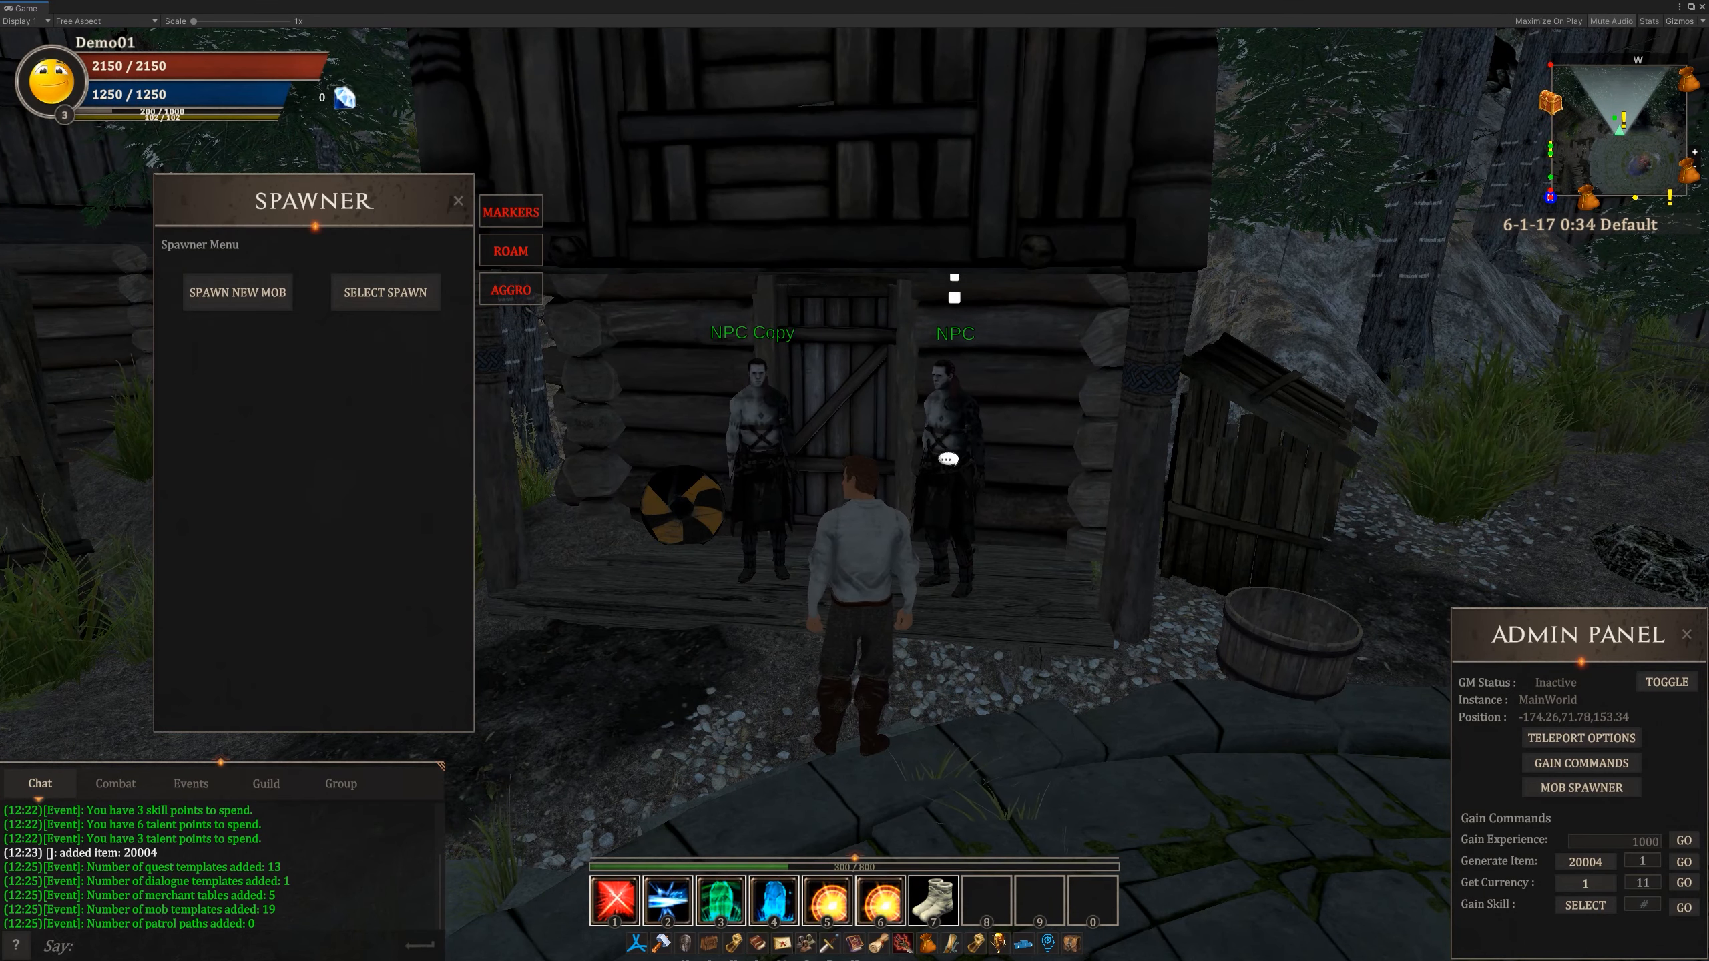
drag(948, 460, 1016, 462)
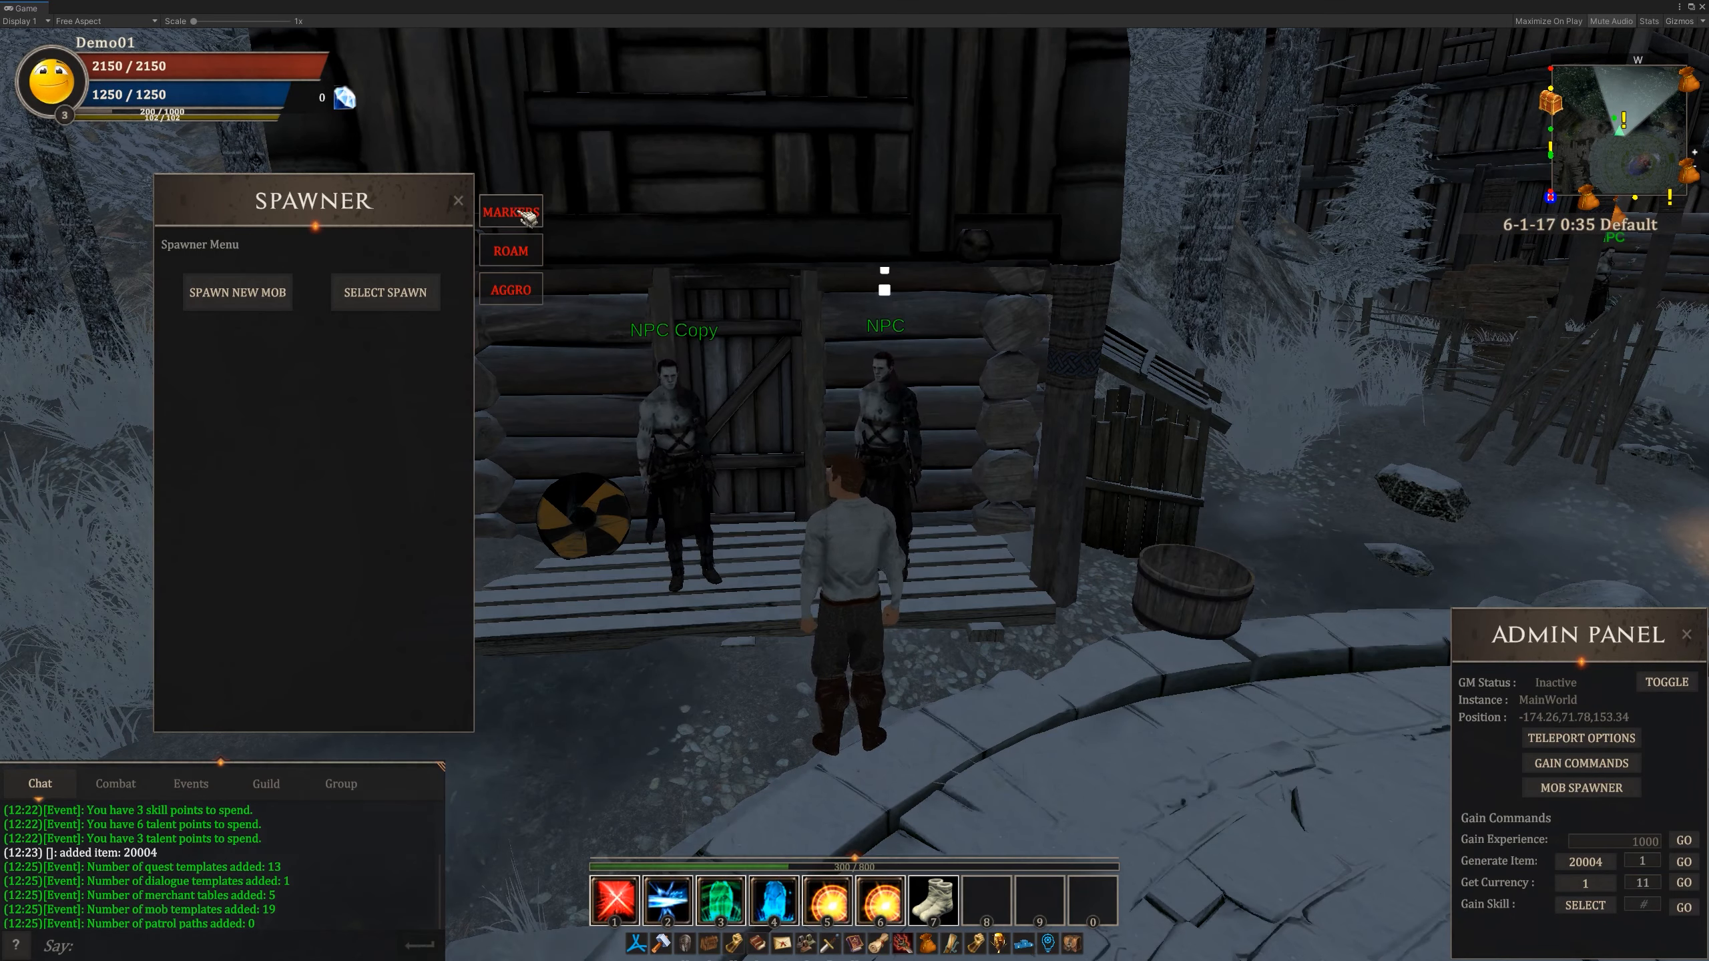
click(511, 212)
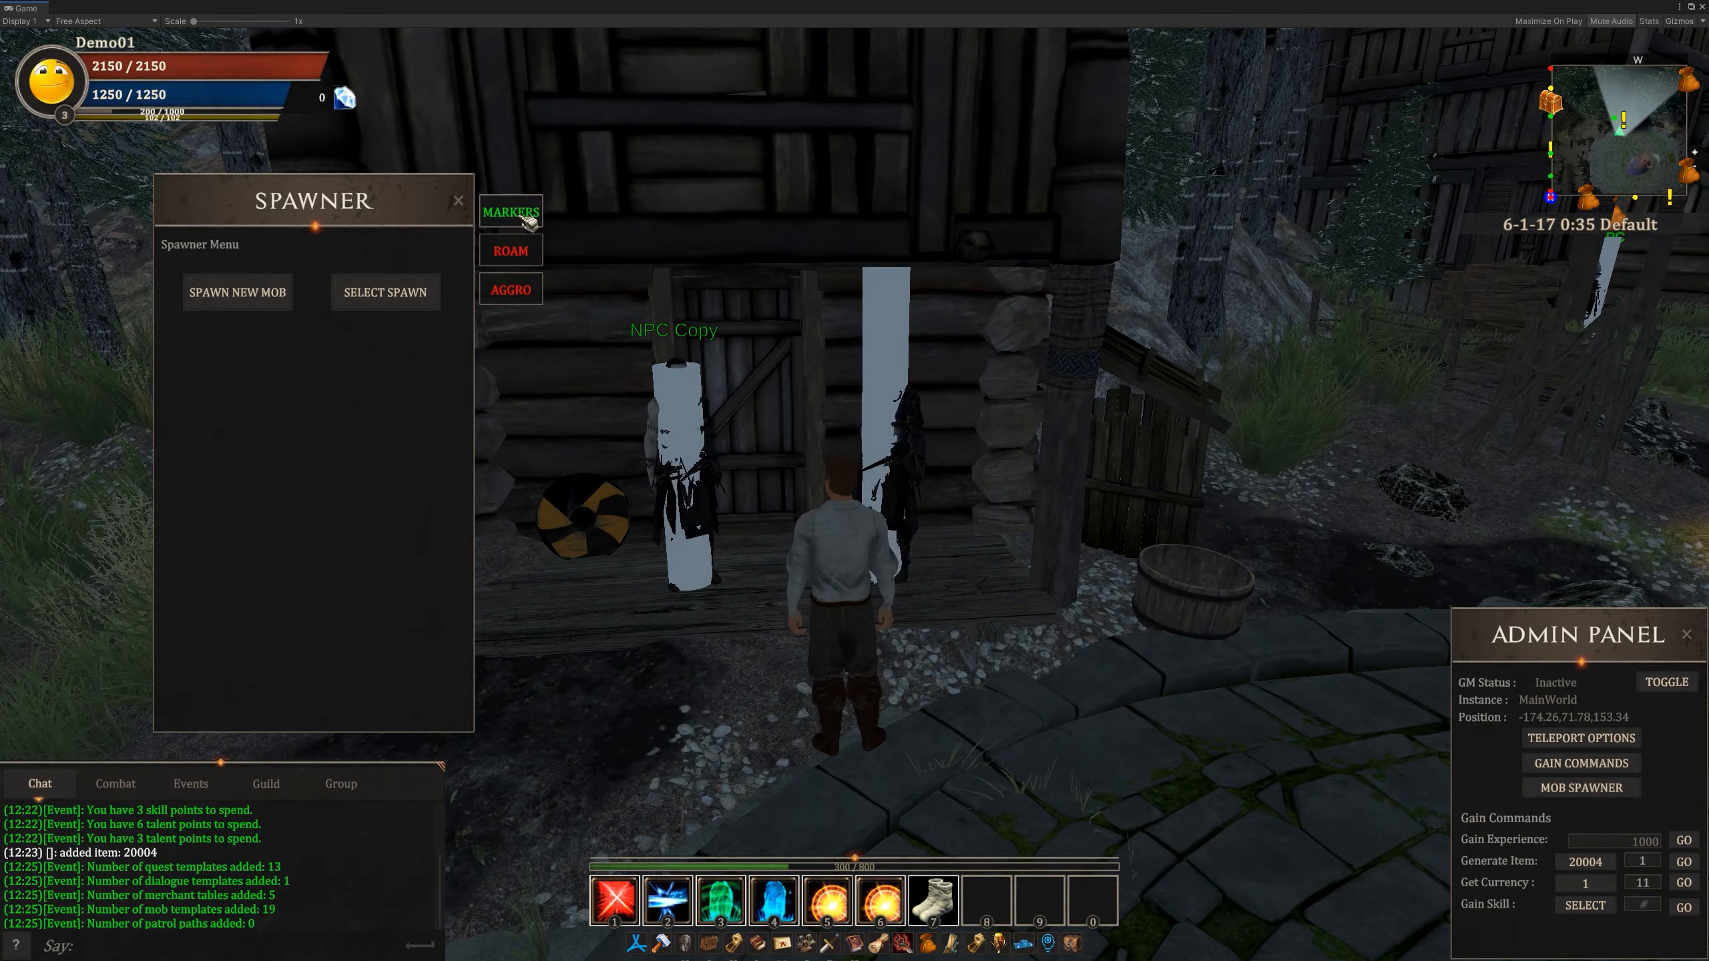
drag(807, 377, 922, 442)
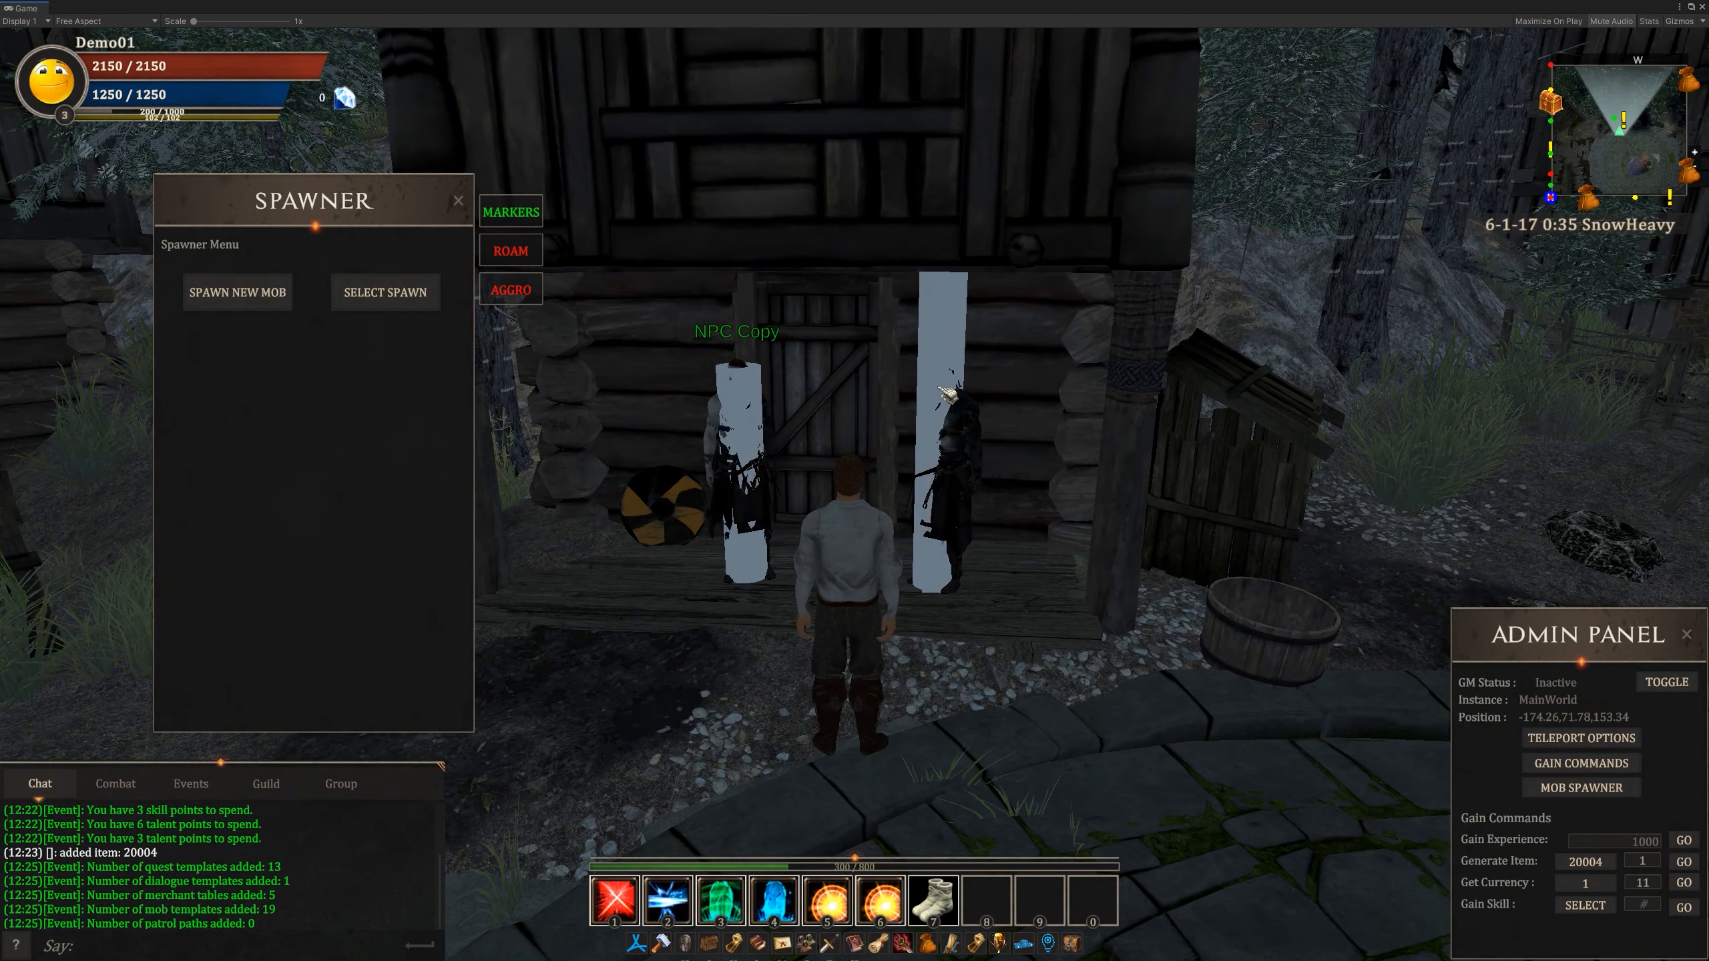
- Turn on the roam area display and walk the character out through the village gate towards the mobs in the field
click(515, 252)
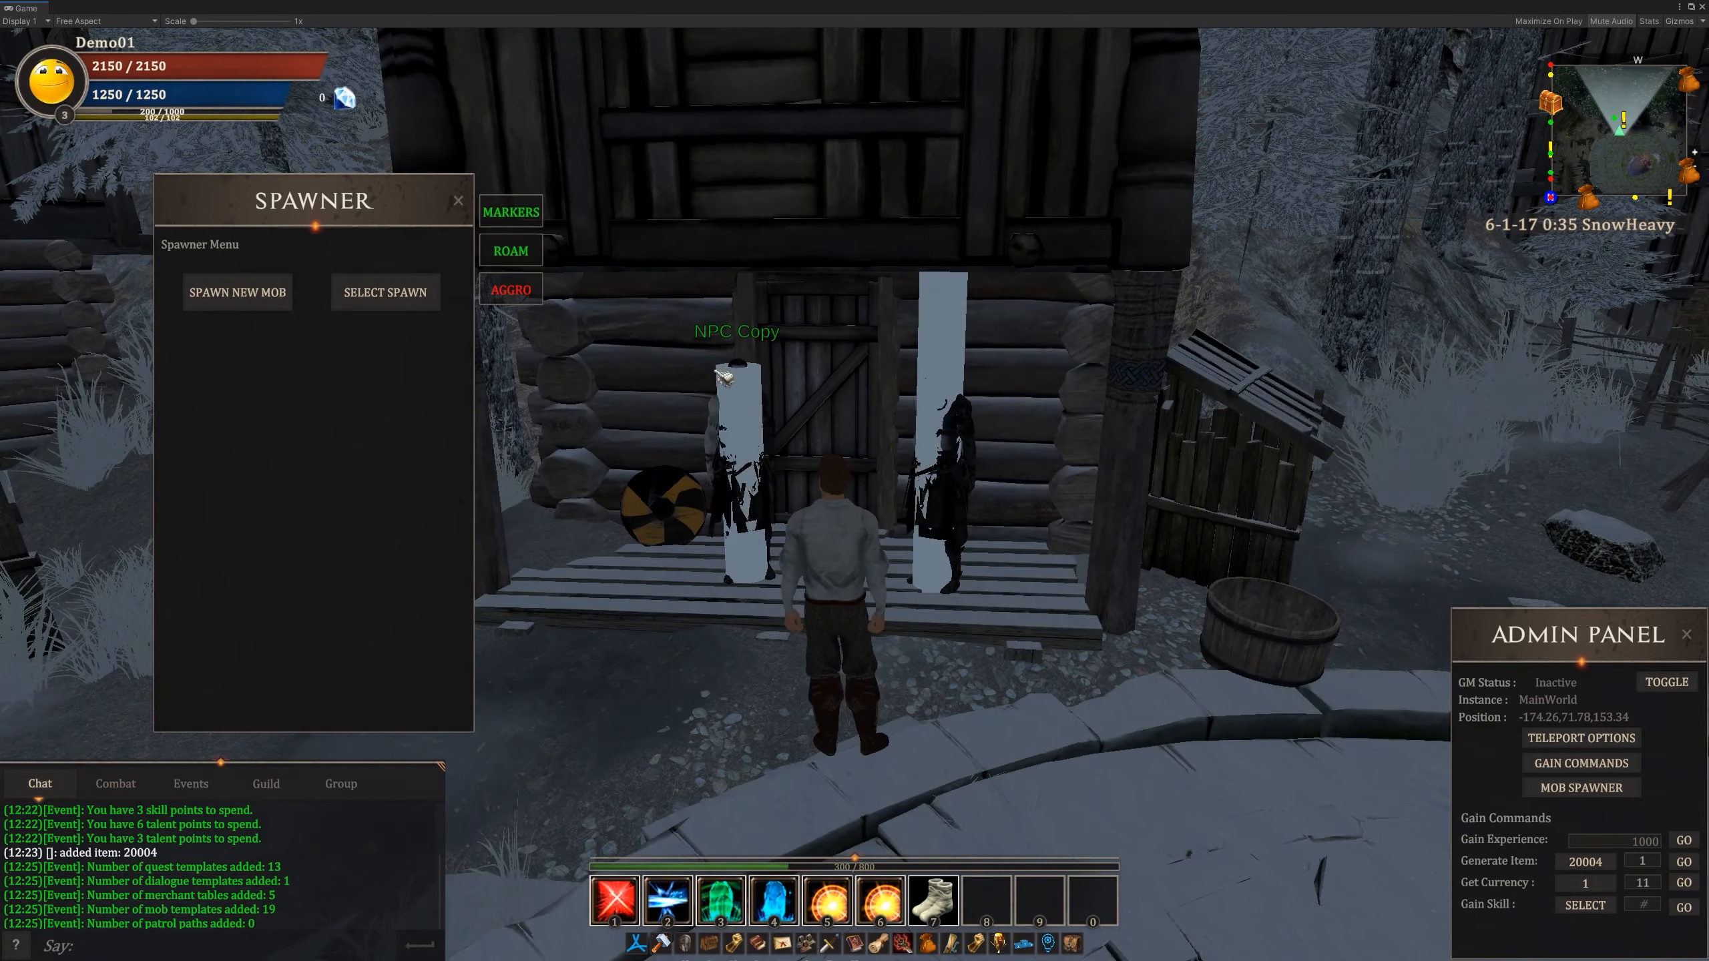
scroll(646, 376, down, 8)
scroll(874, 486, up, 5)
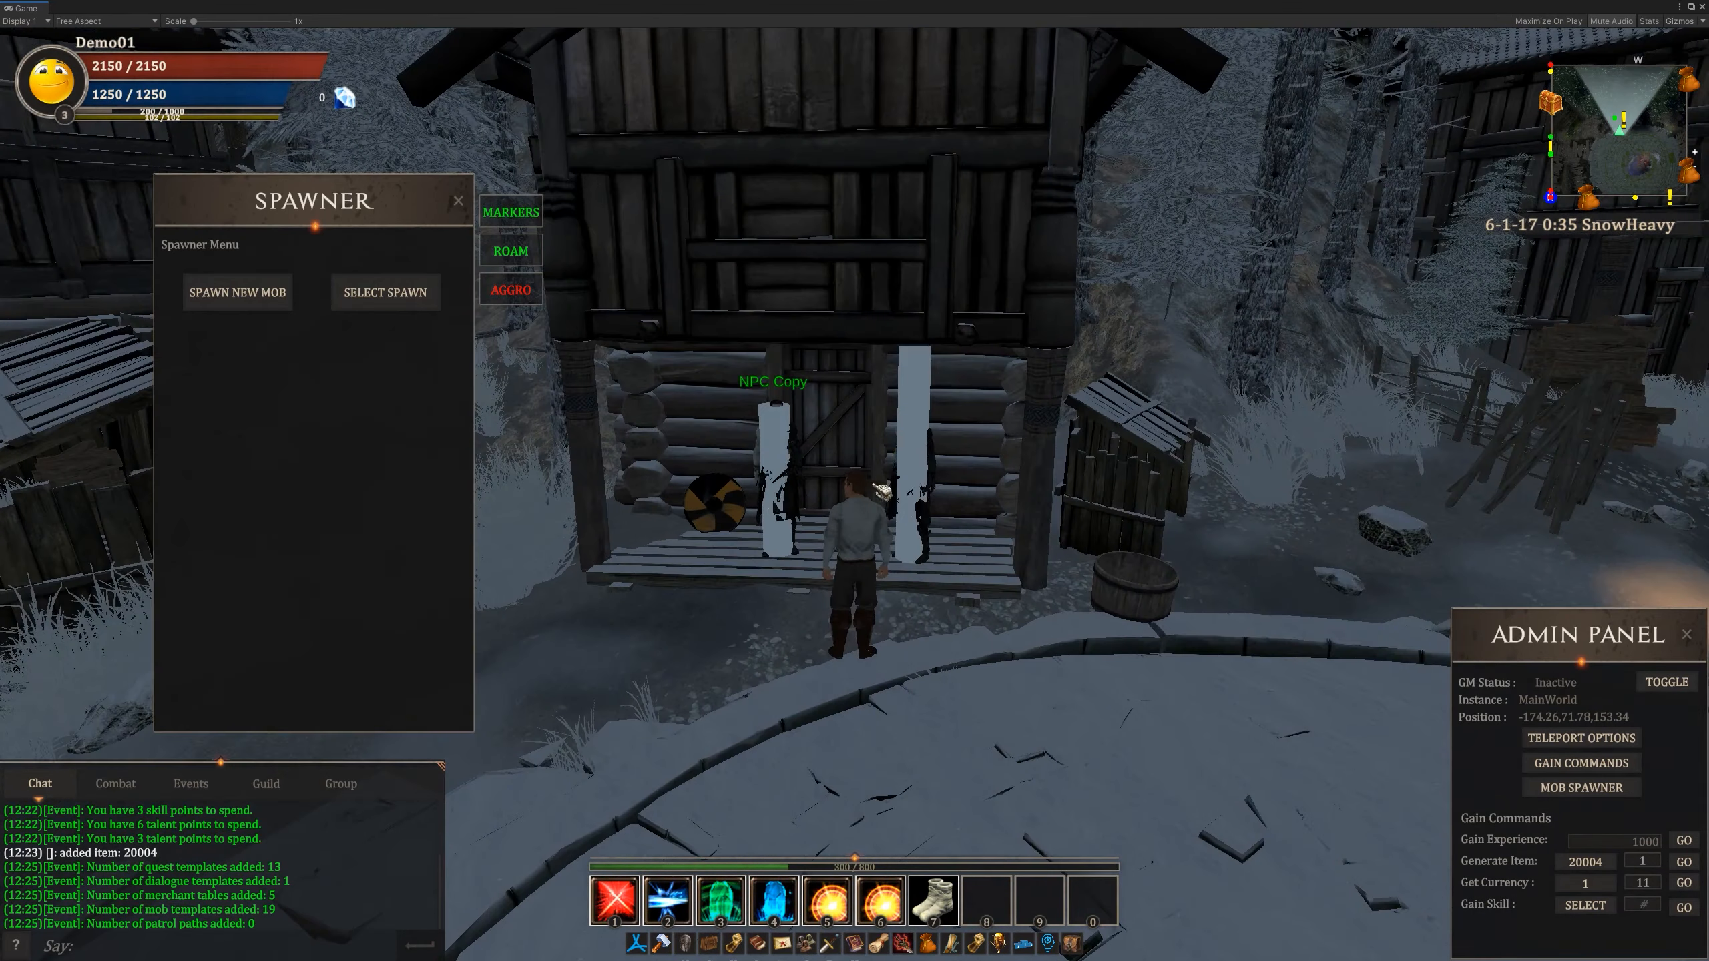
drag(985, 524, 962, 495)
key(w)
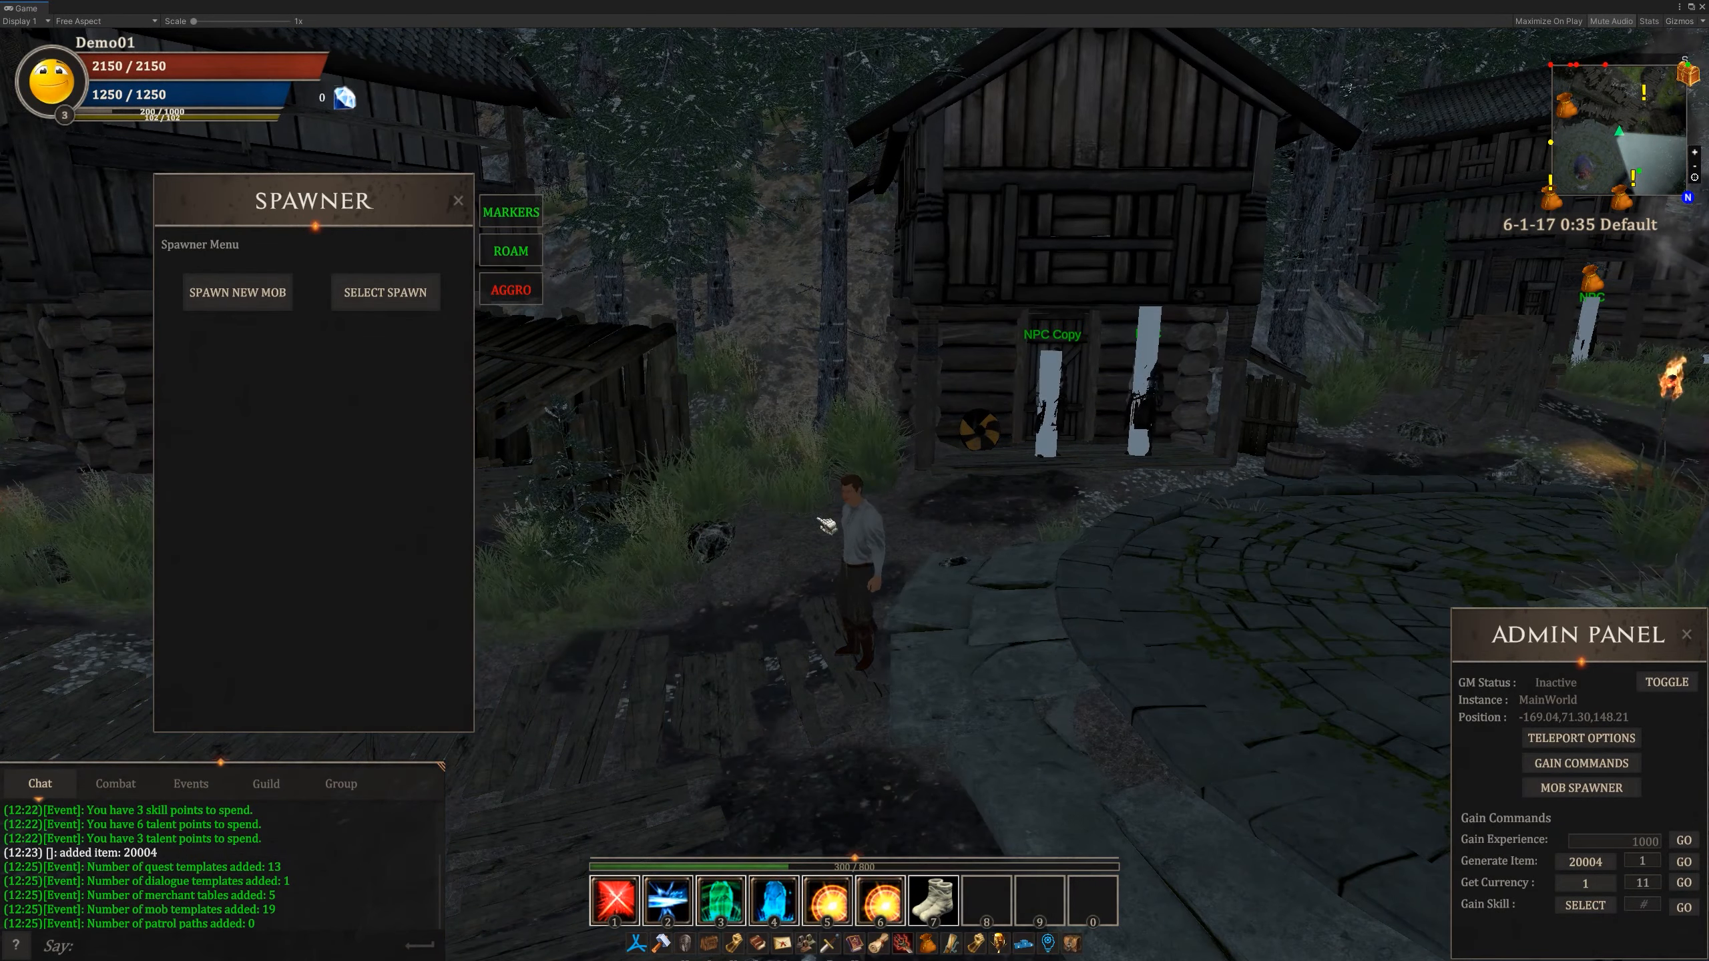
key(w)
right_drag(818, 518, 551, 518)
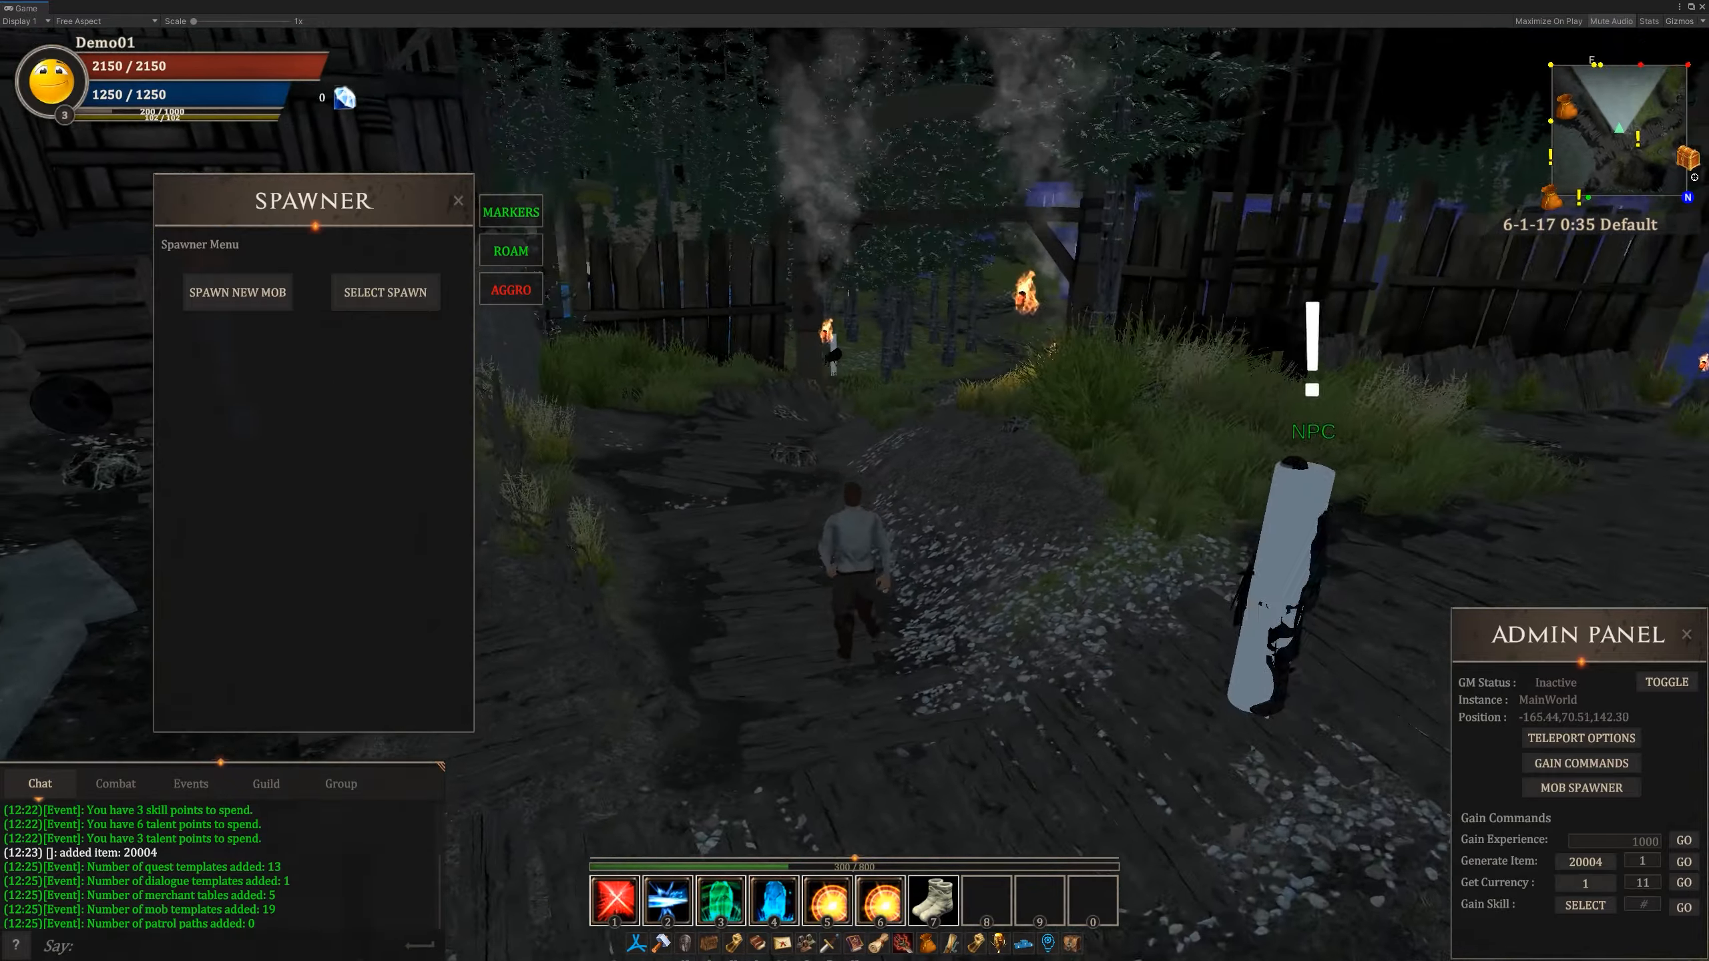
key(w)
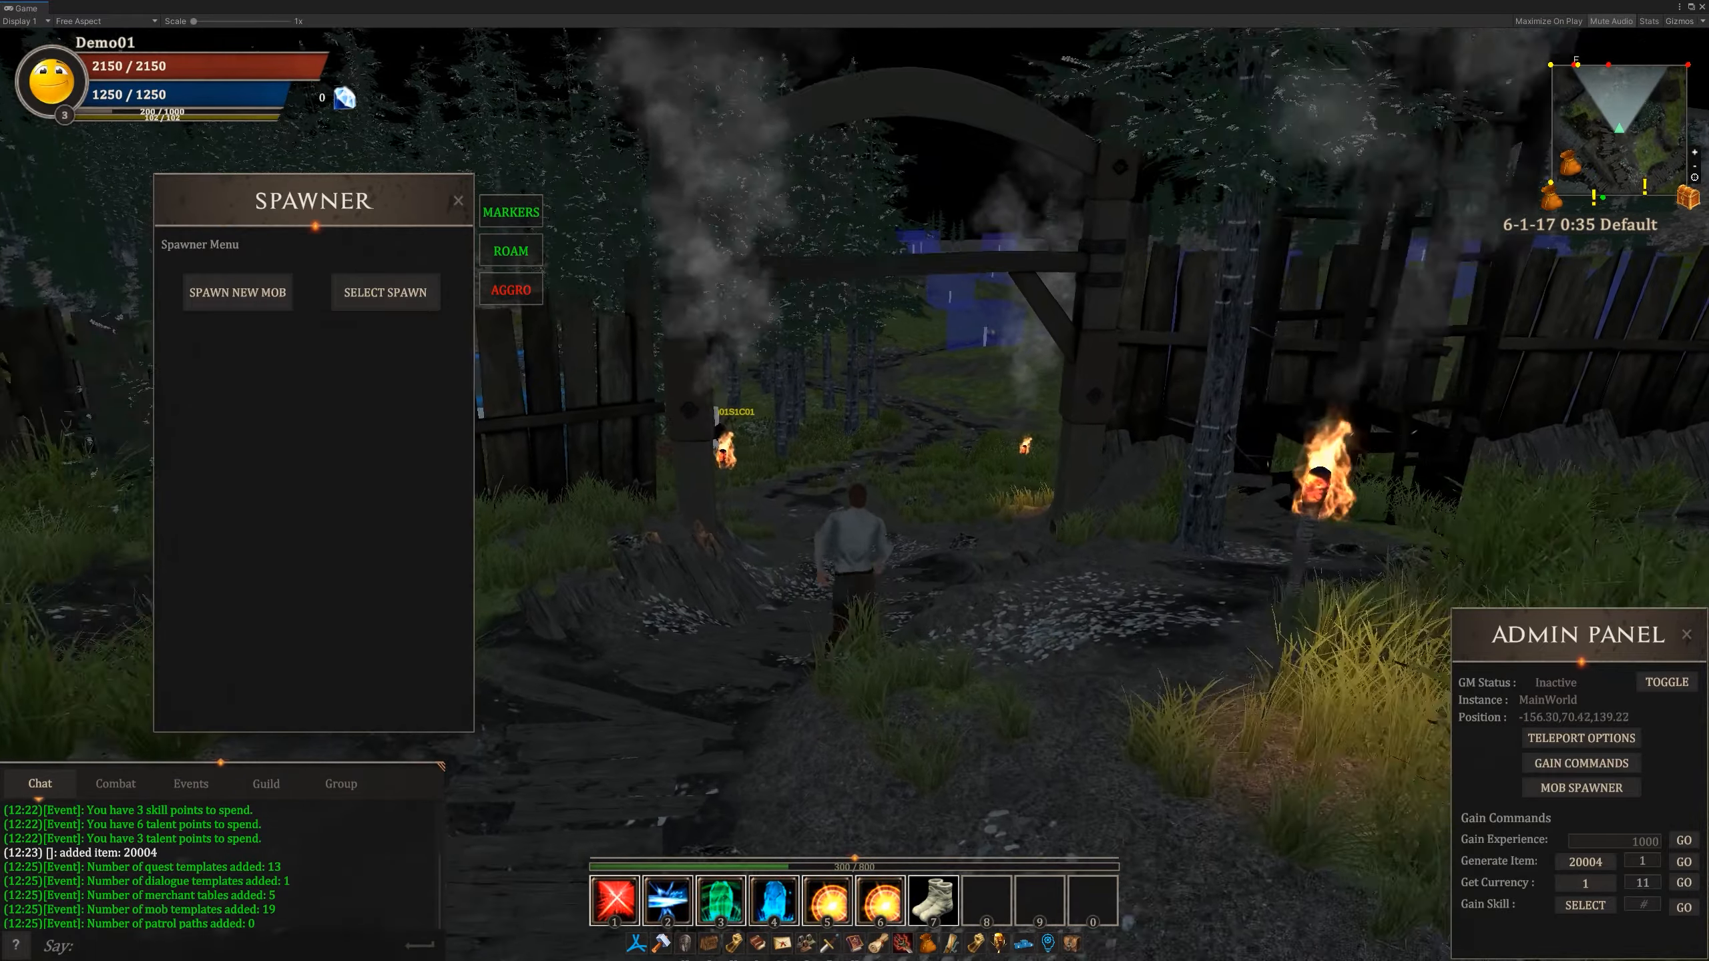
key(w)
key(w)
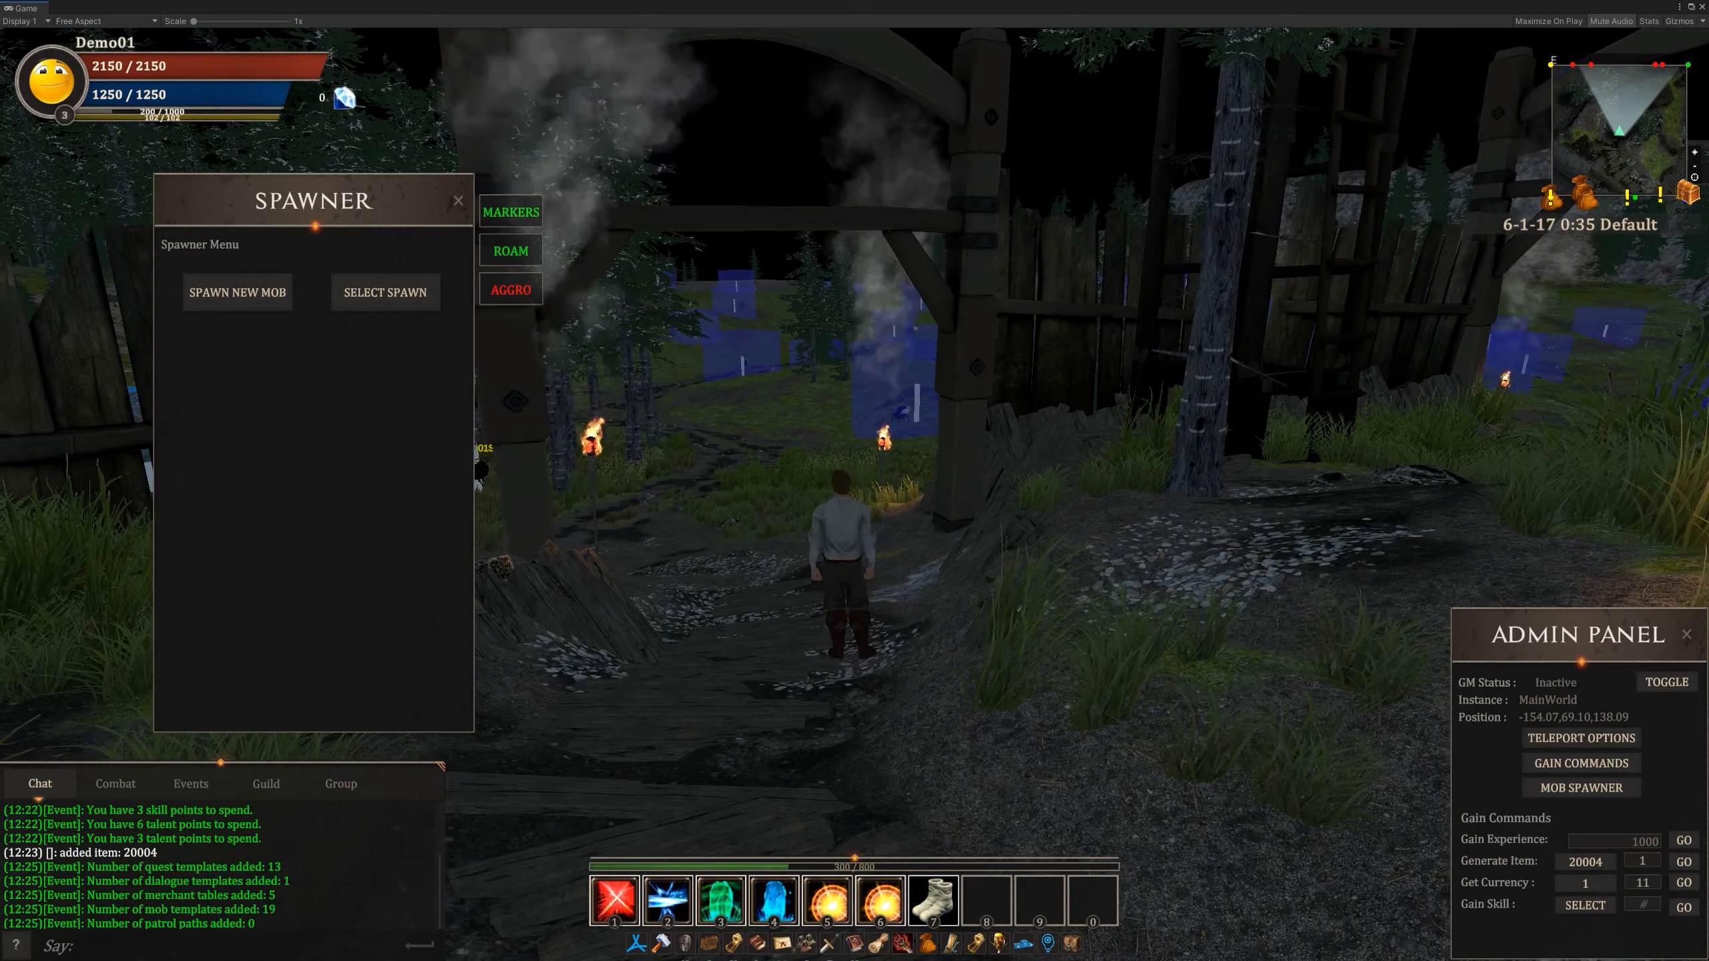
key(w)
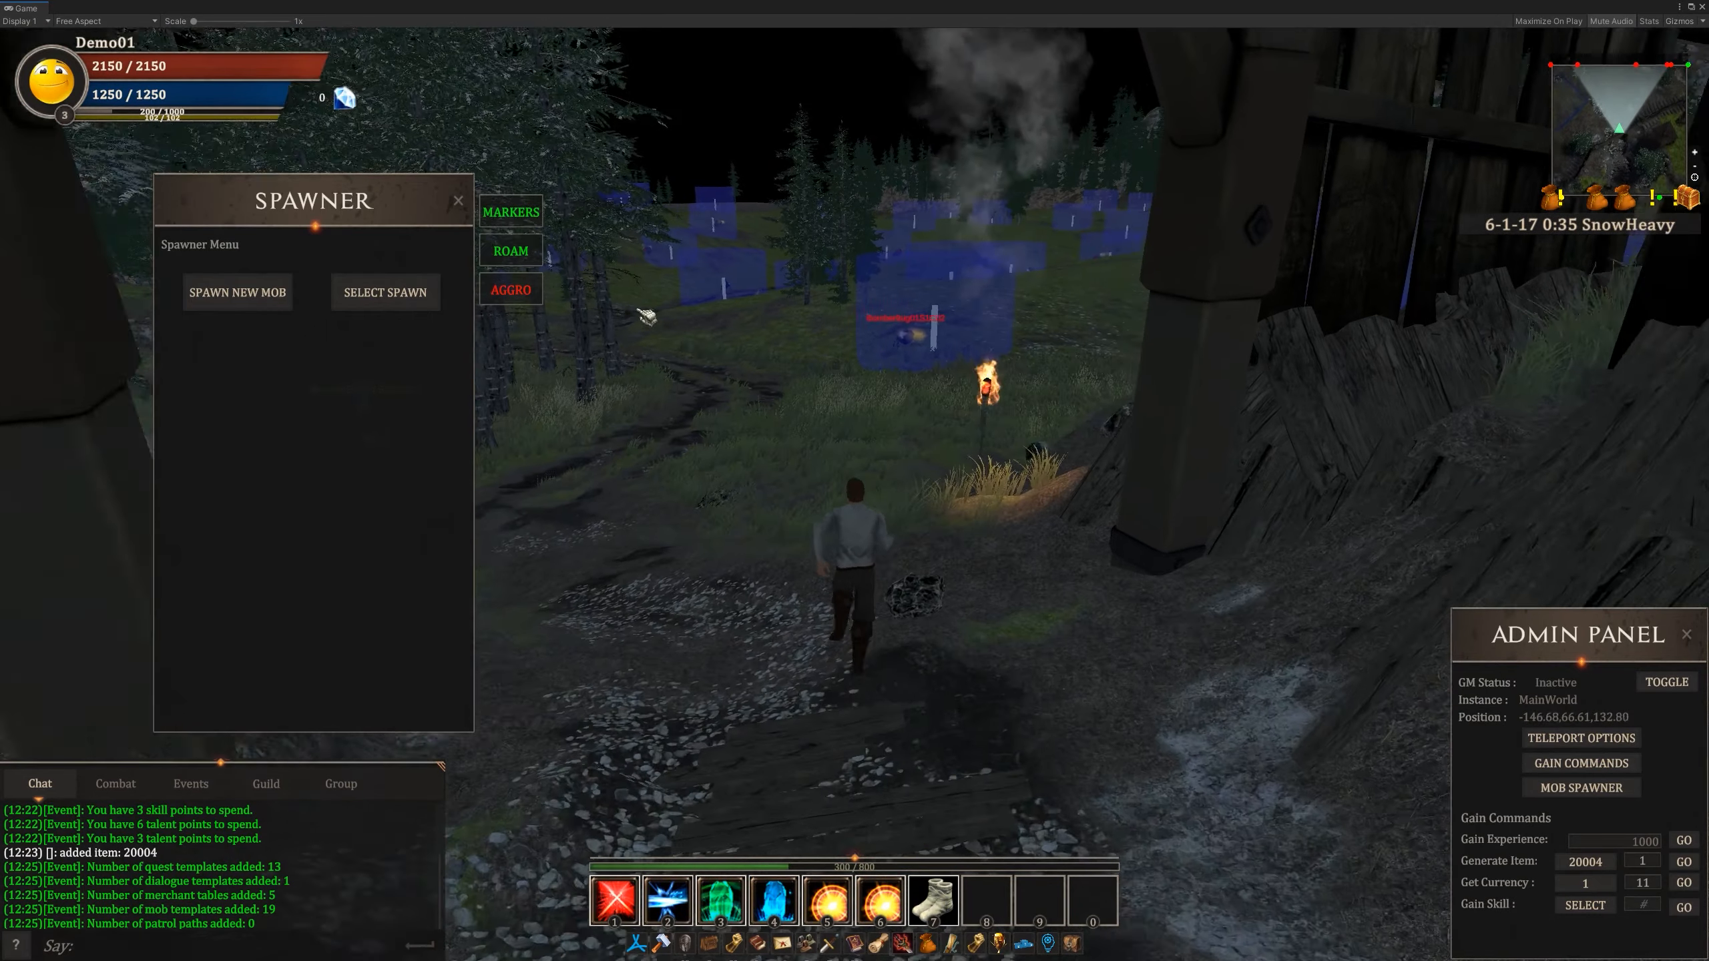
key(w)
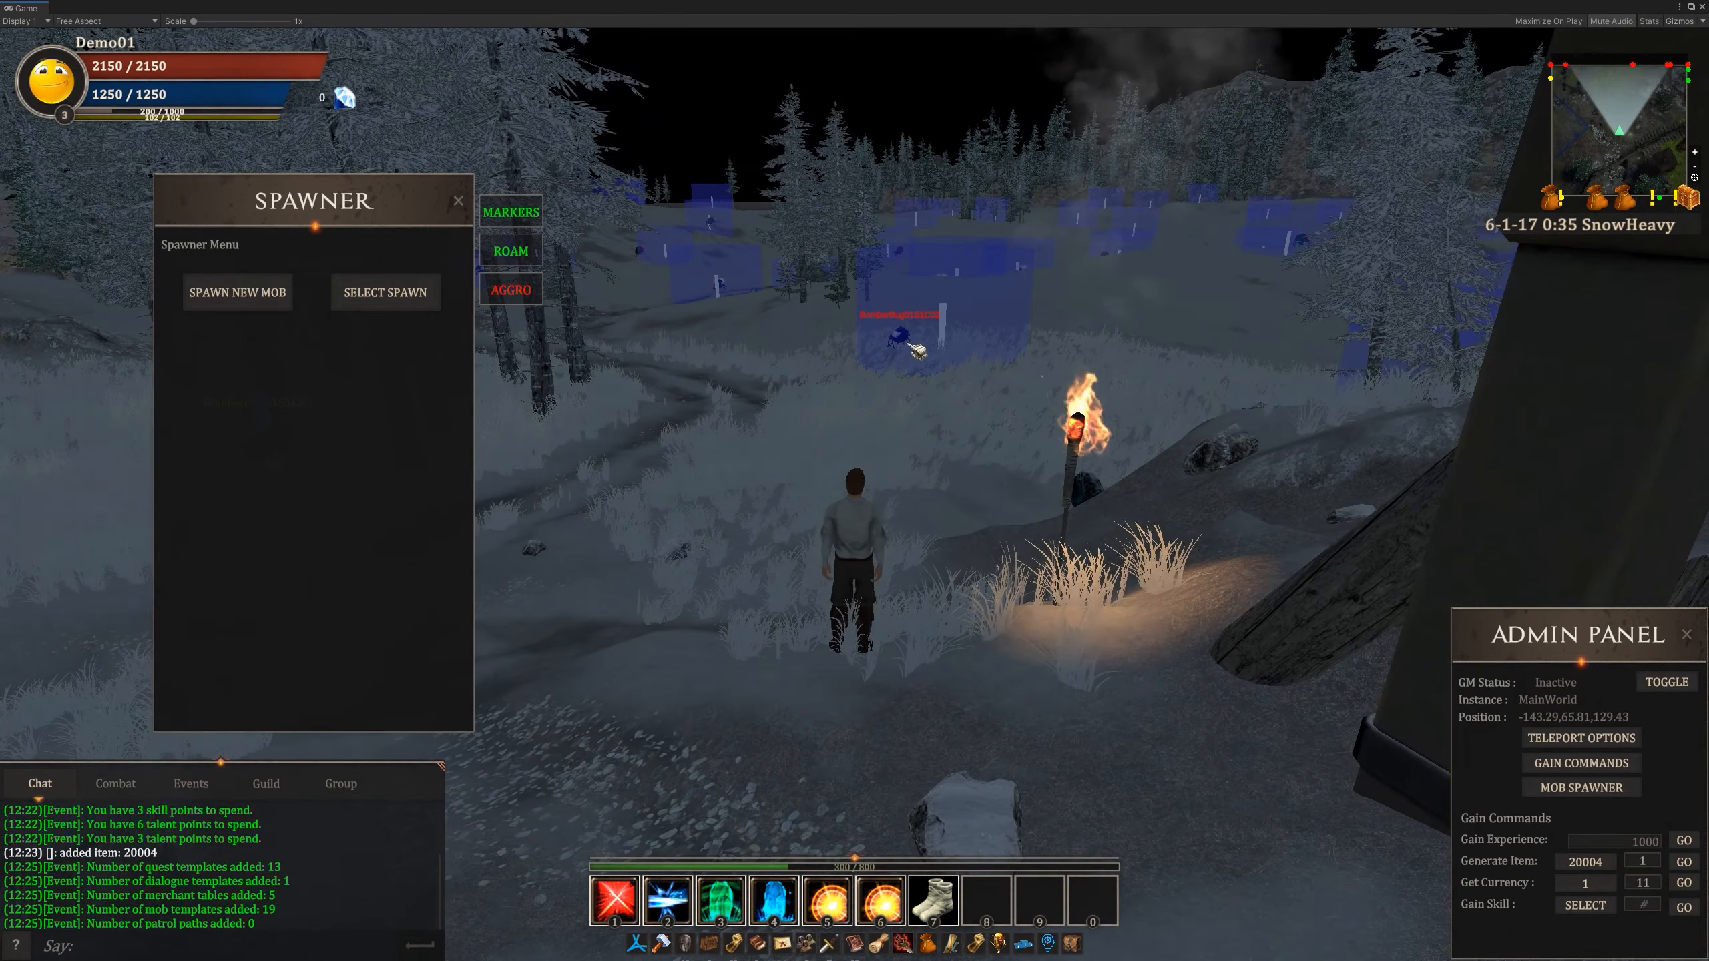
- Target the BomberBug01S1C02 mob in the field and examine its roam area
click(903, 342)
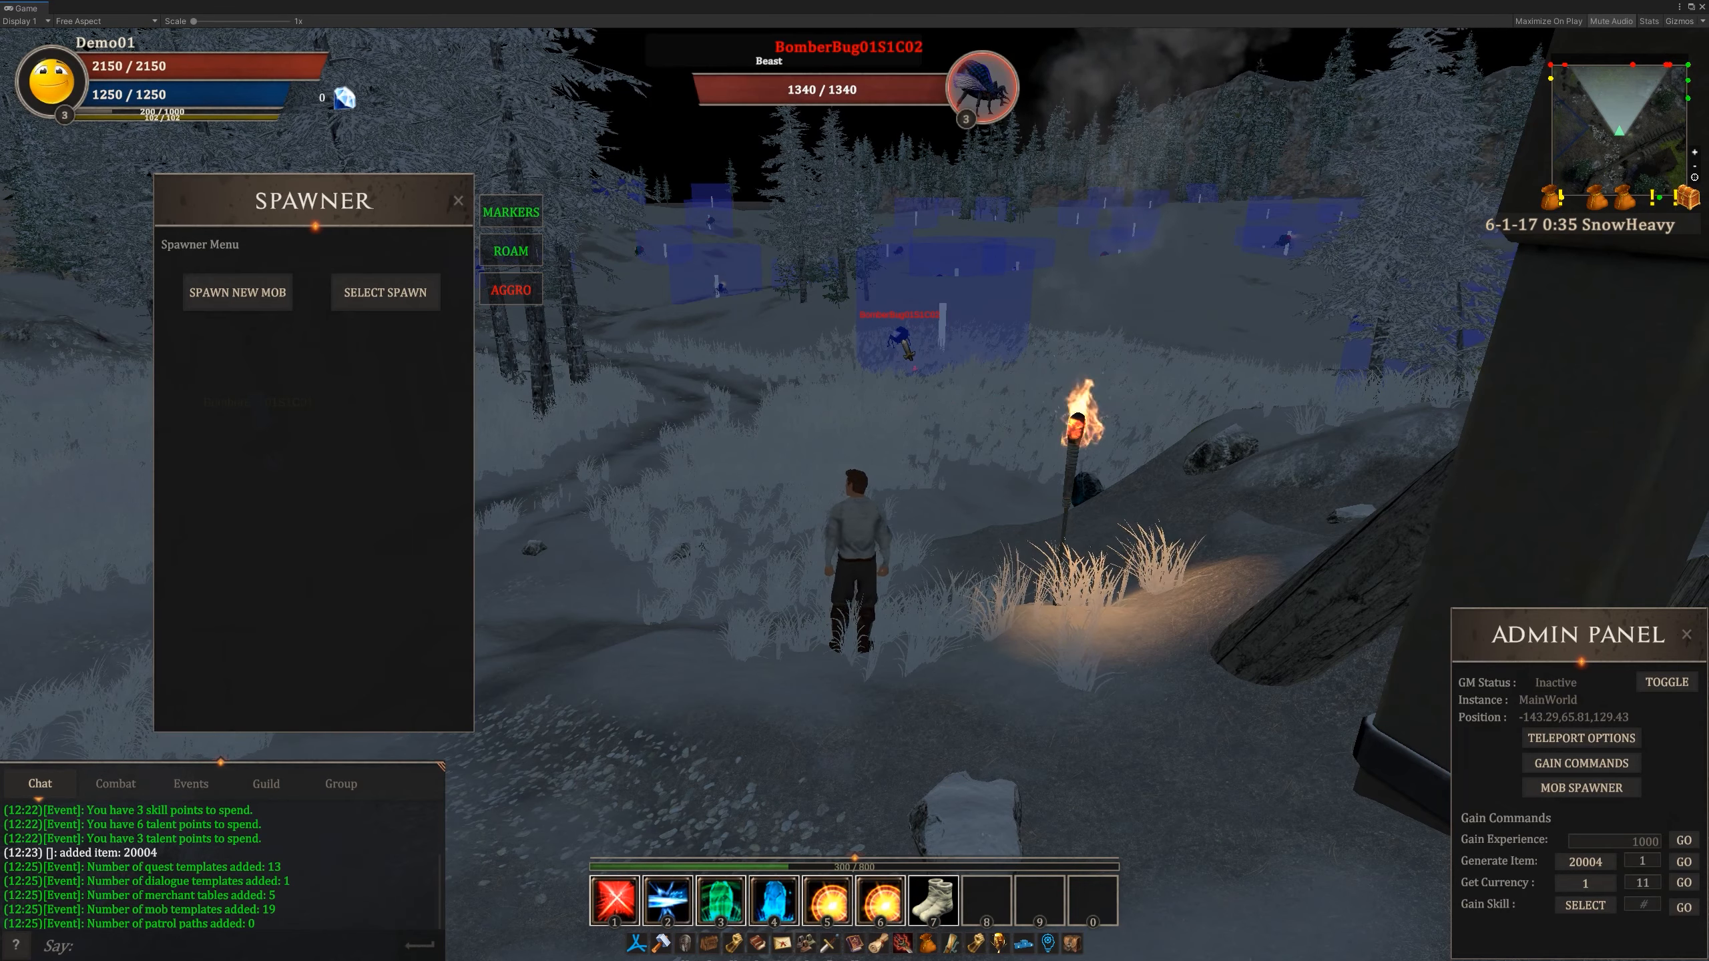
key(w)
right_drag(903, 342, 935, 387)
key(s)
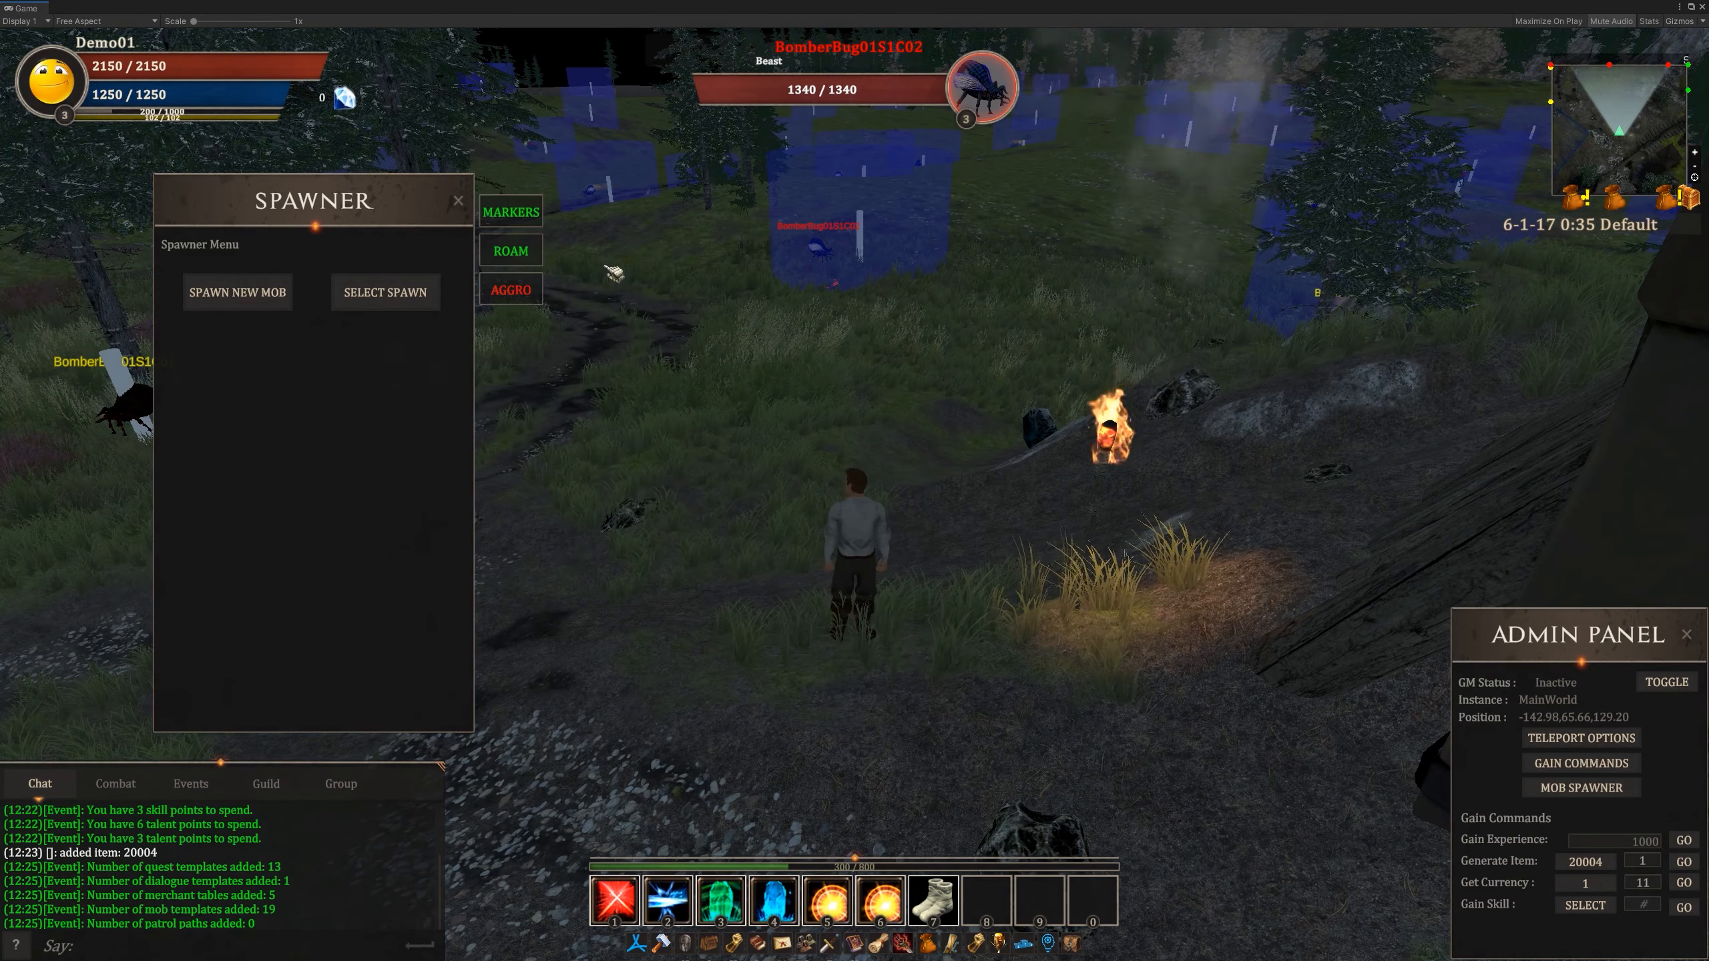
- Turn on the aggro range display and look around at the mobs' aggro areas in the field
click(530, 295)
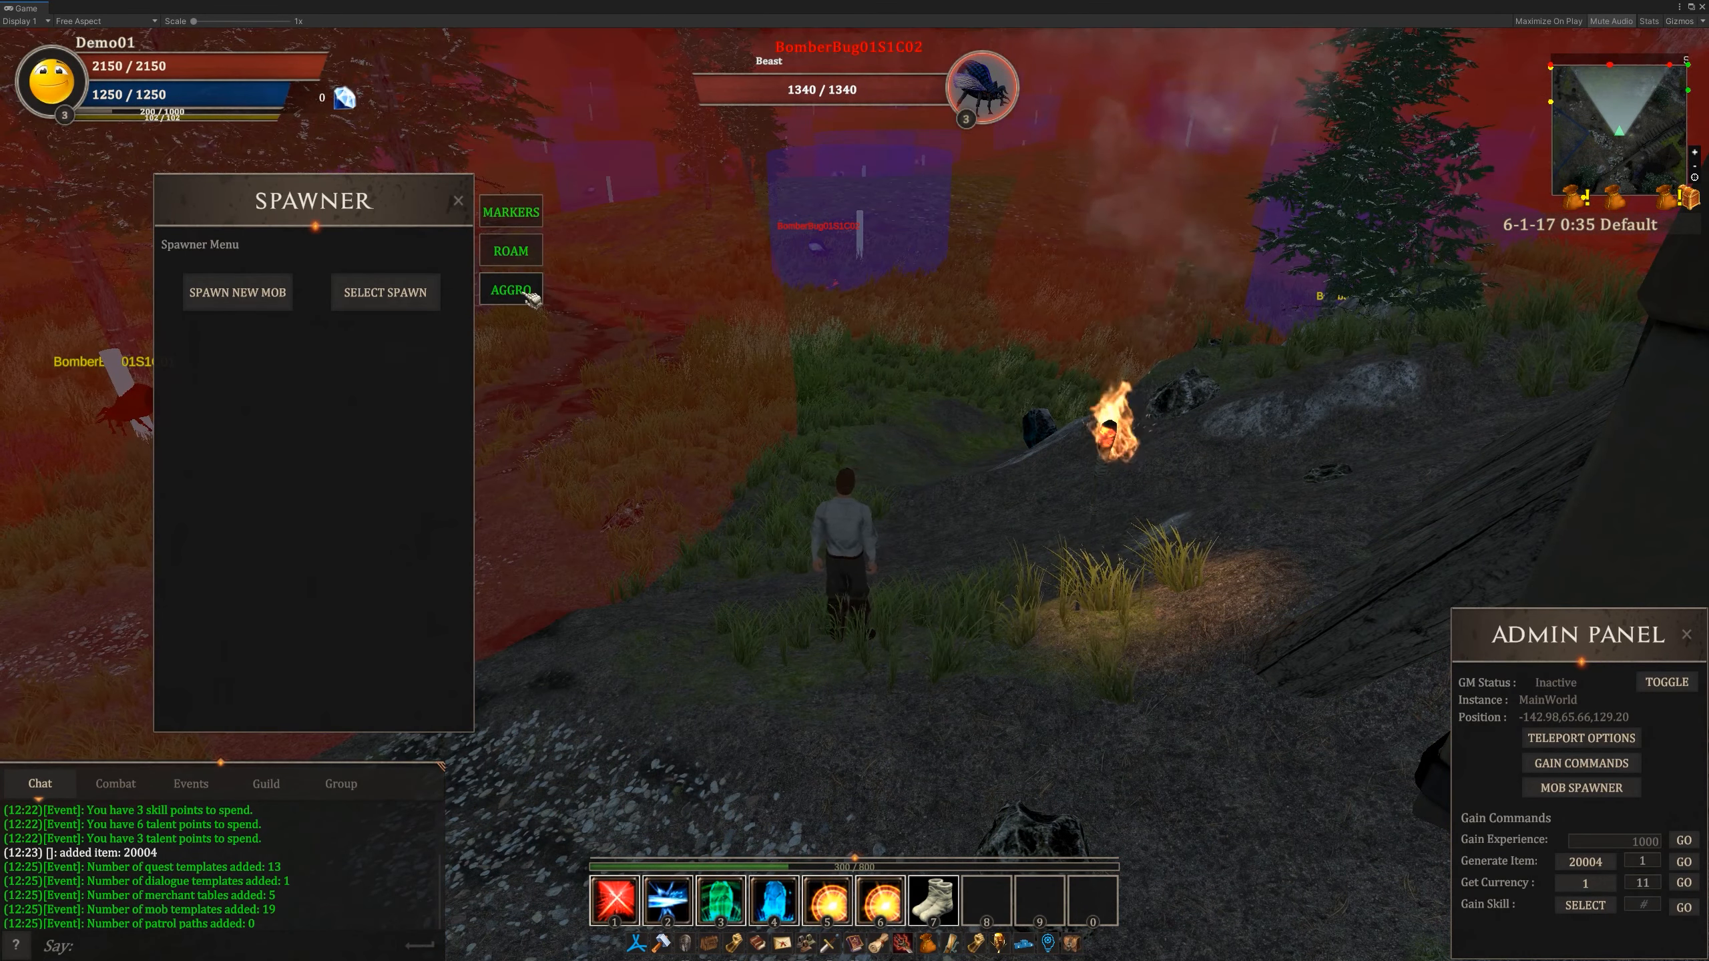
right_drag(856, 387, 902, 382)
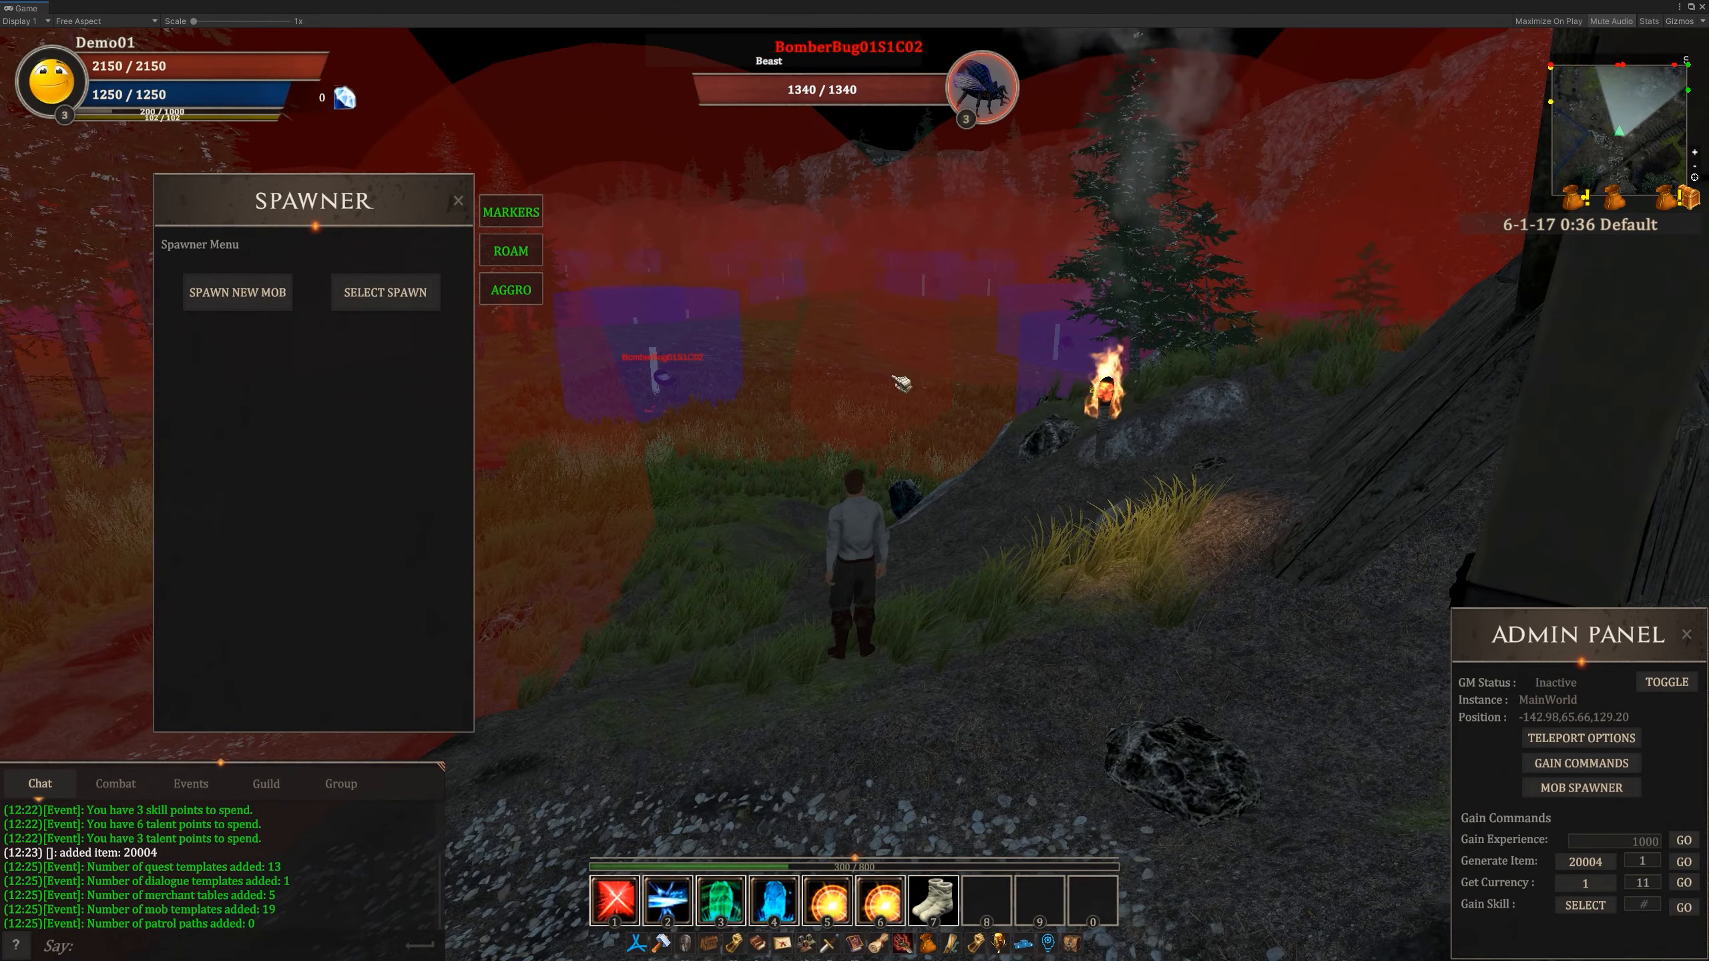
drag(789, 408, 747, 459)
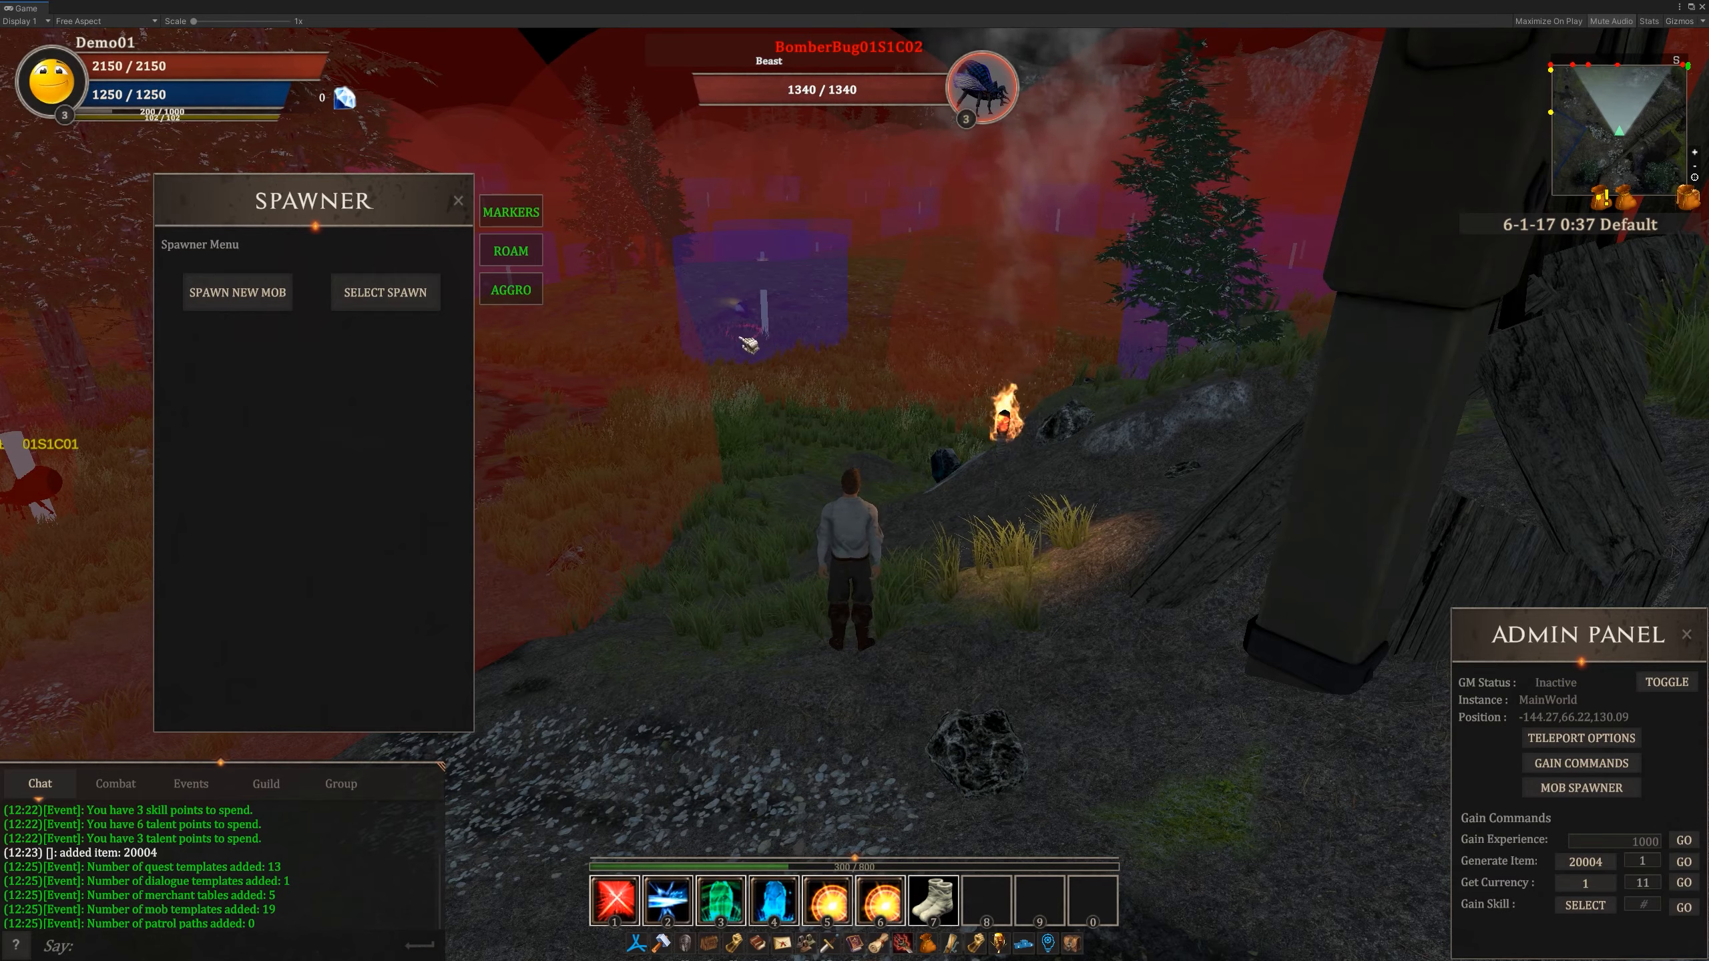
- Run the character back to the two NPCs in front of the wooden house
right_drag(851, 419, 804, 374)
key(w)
key(shift)
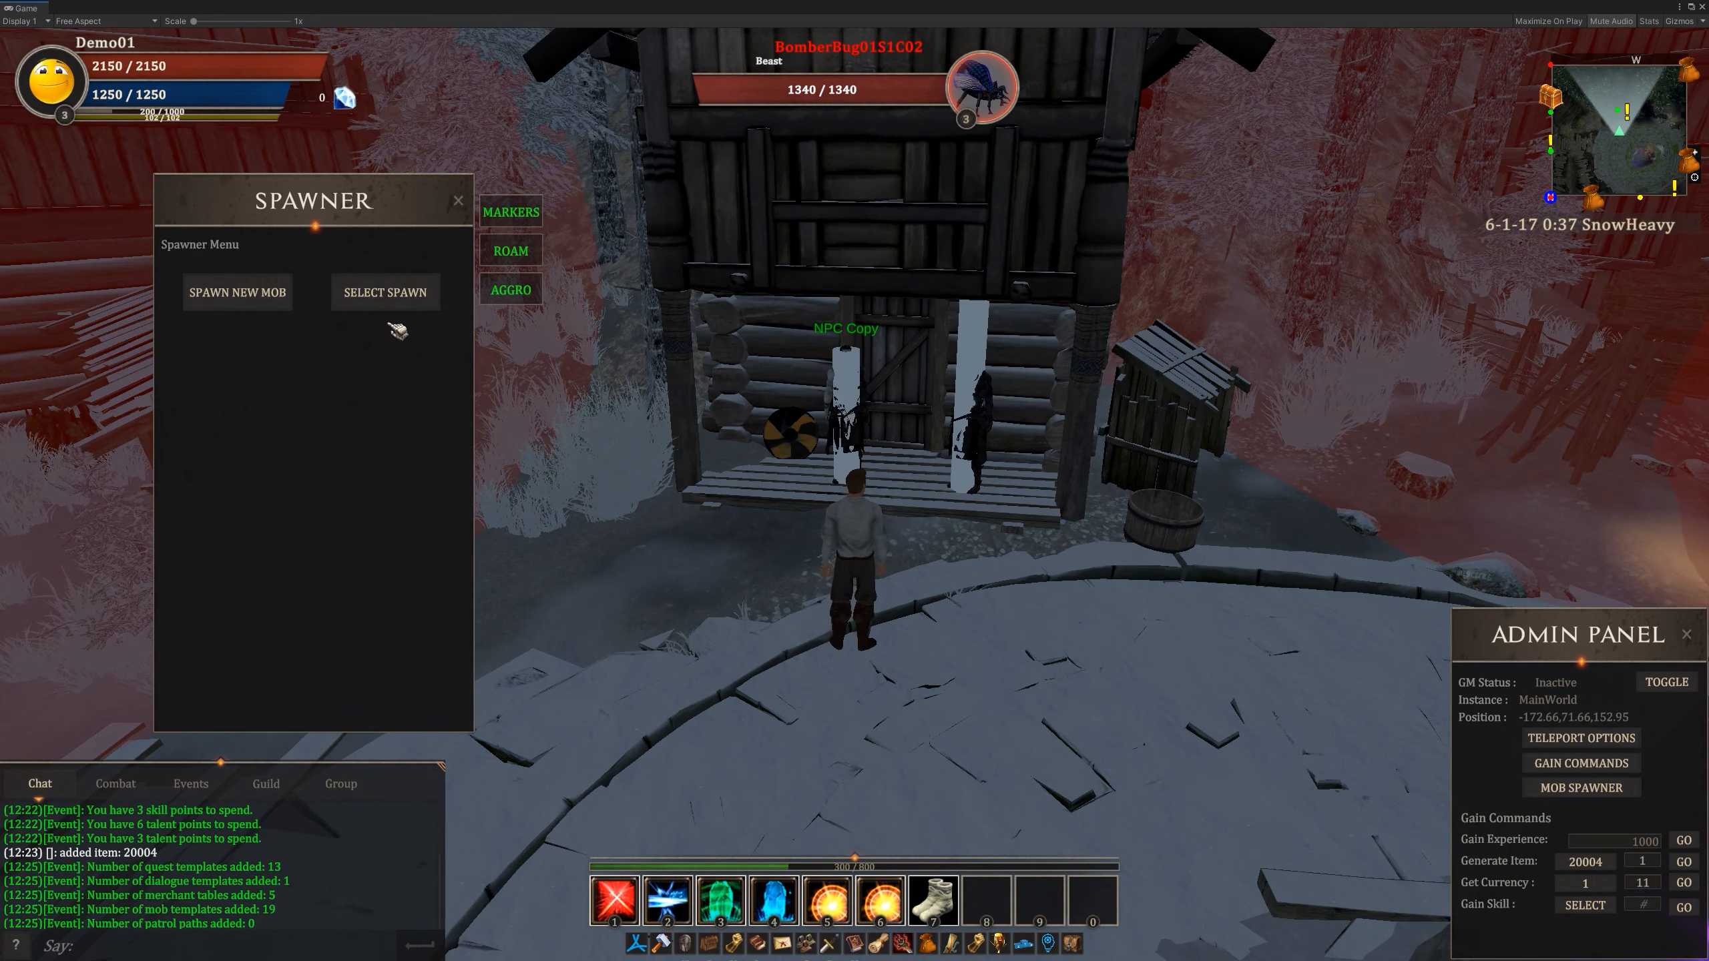
- Select the existing spawn beside NPC Copy at the wooden house, examine its settings and return to the spawner menu
key(e)
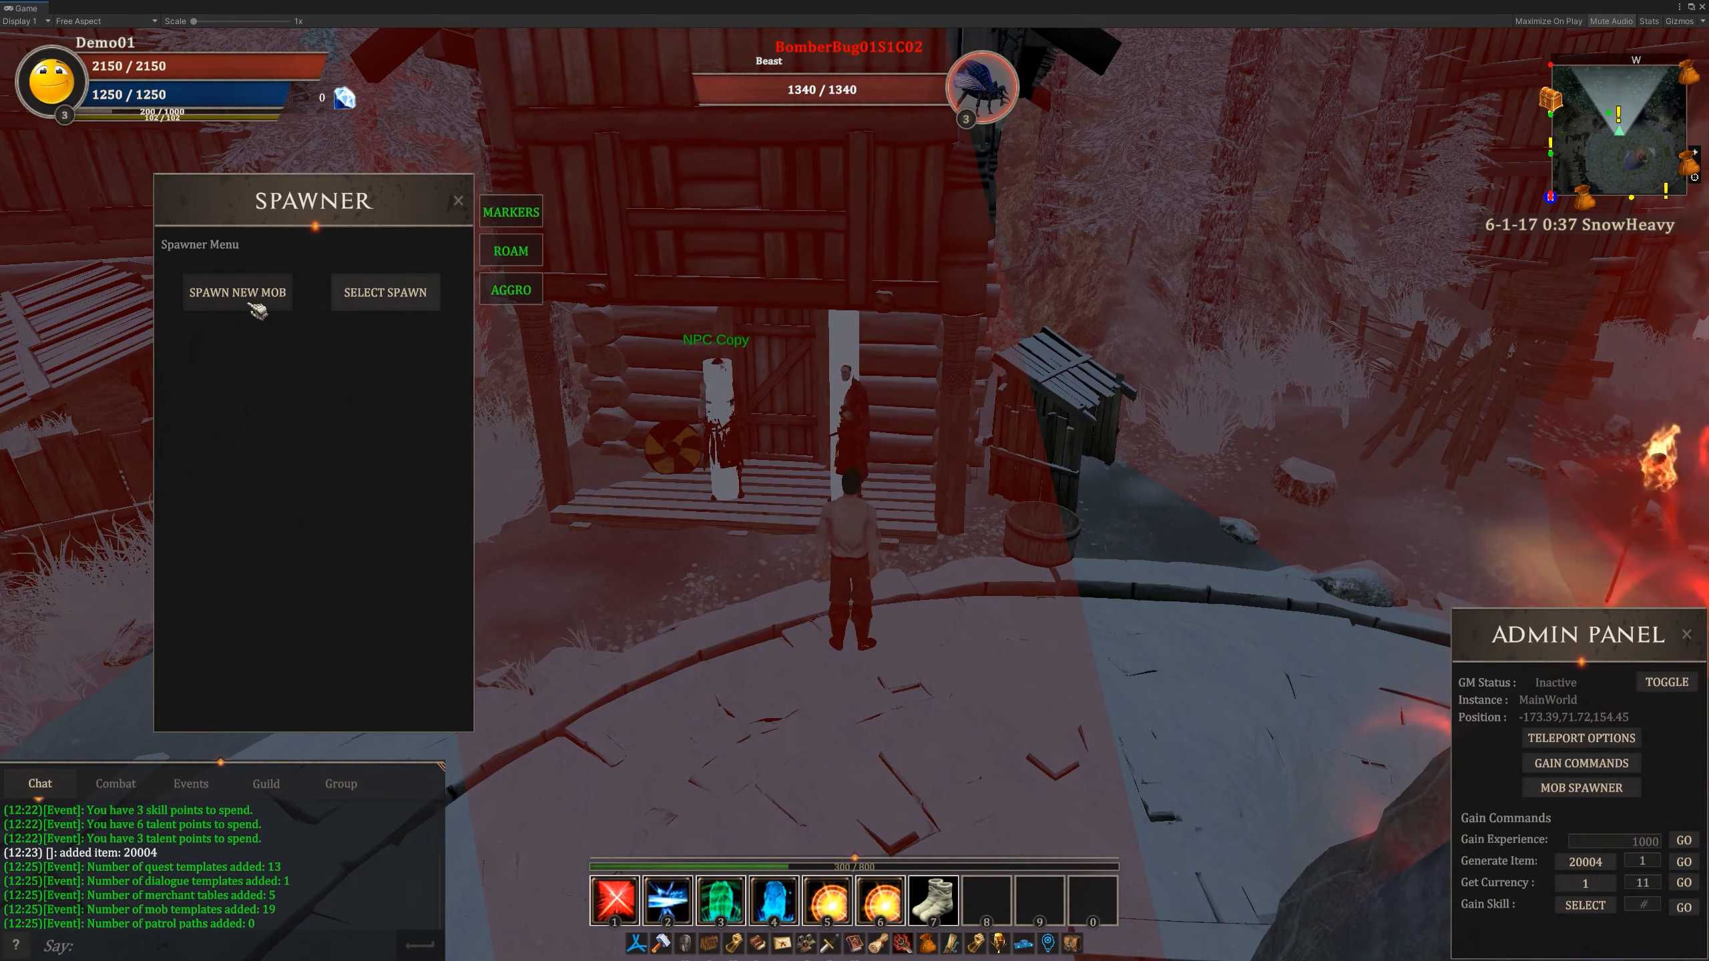
key(q)
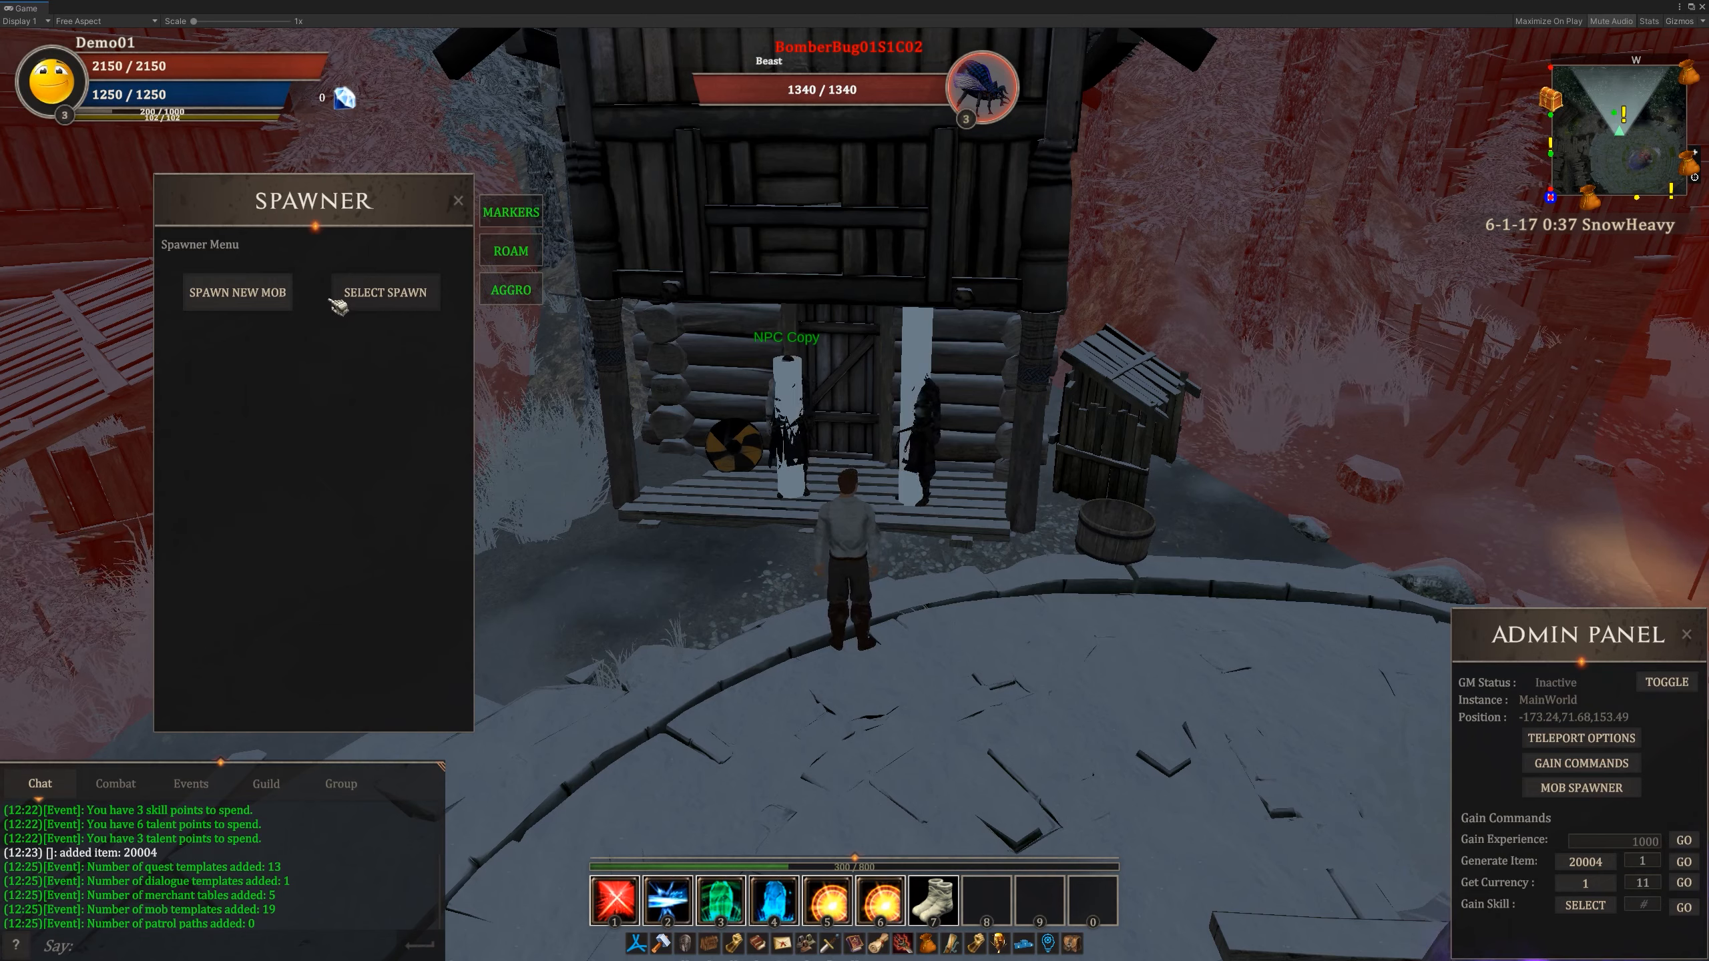
click(391, 302)
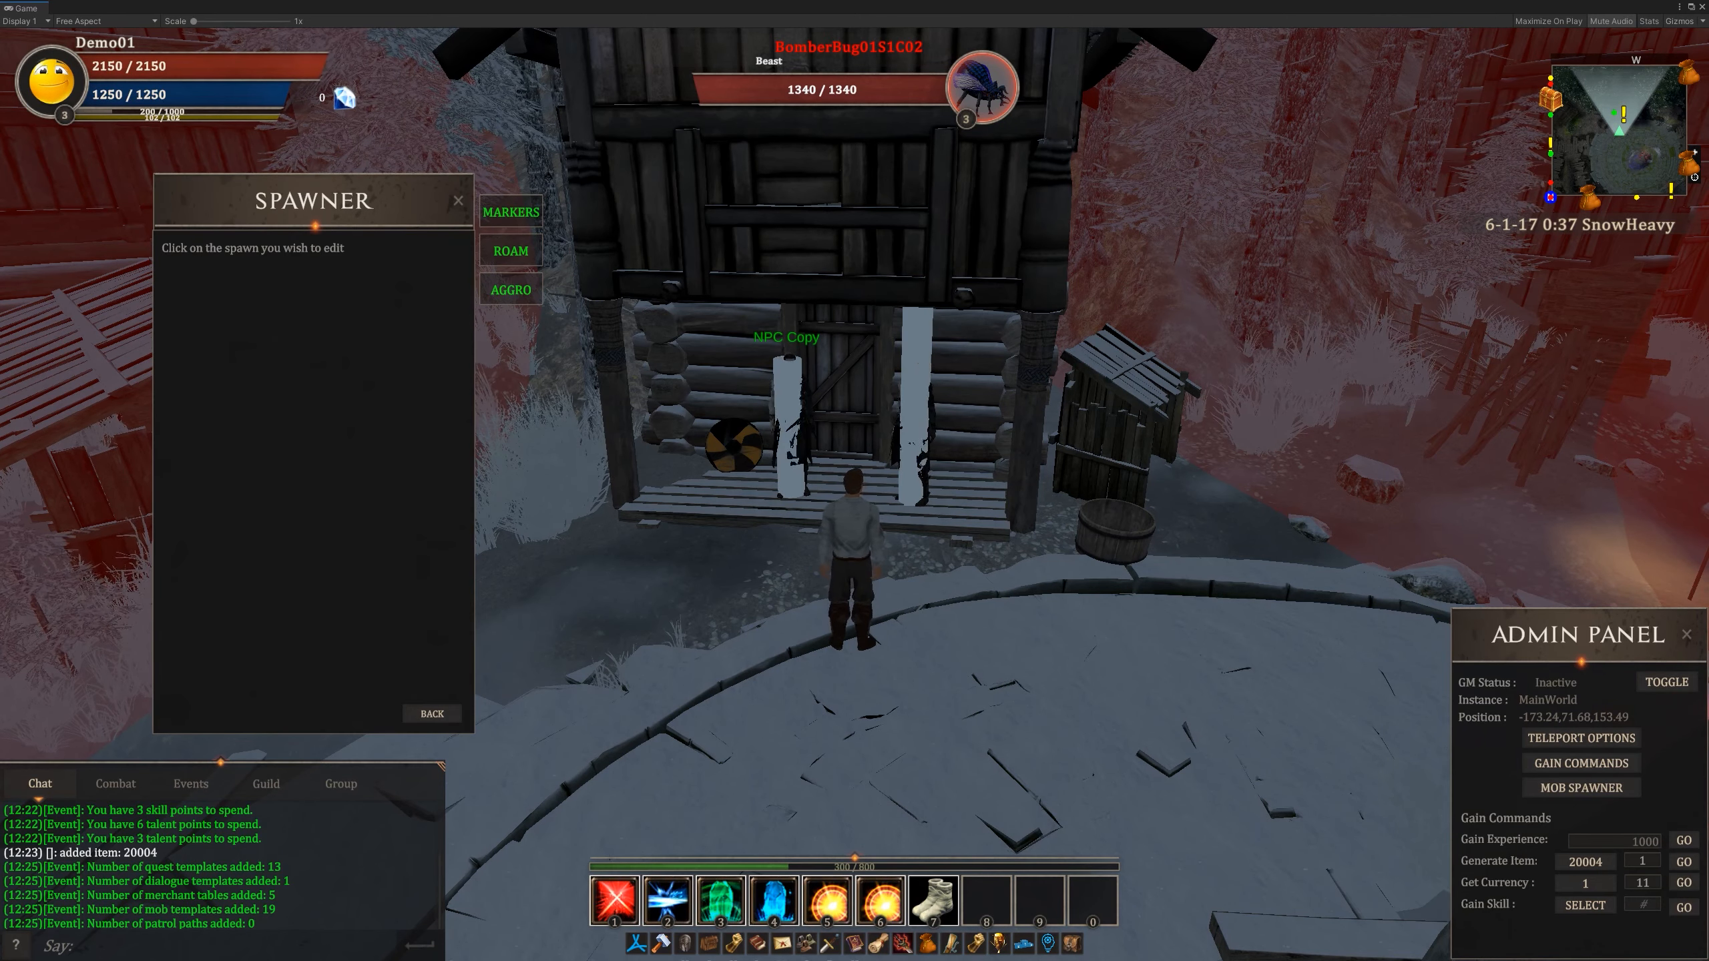
click(924, 359)
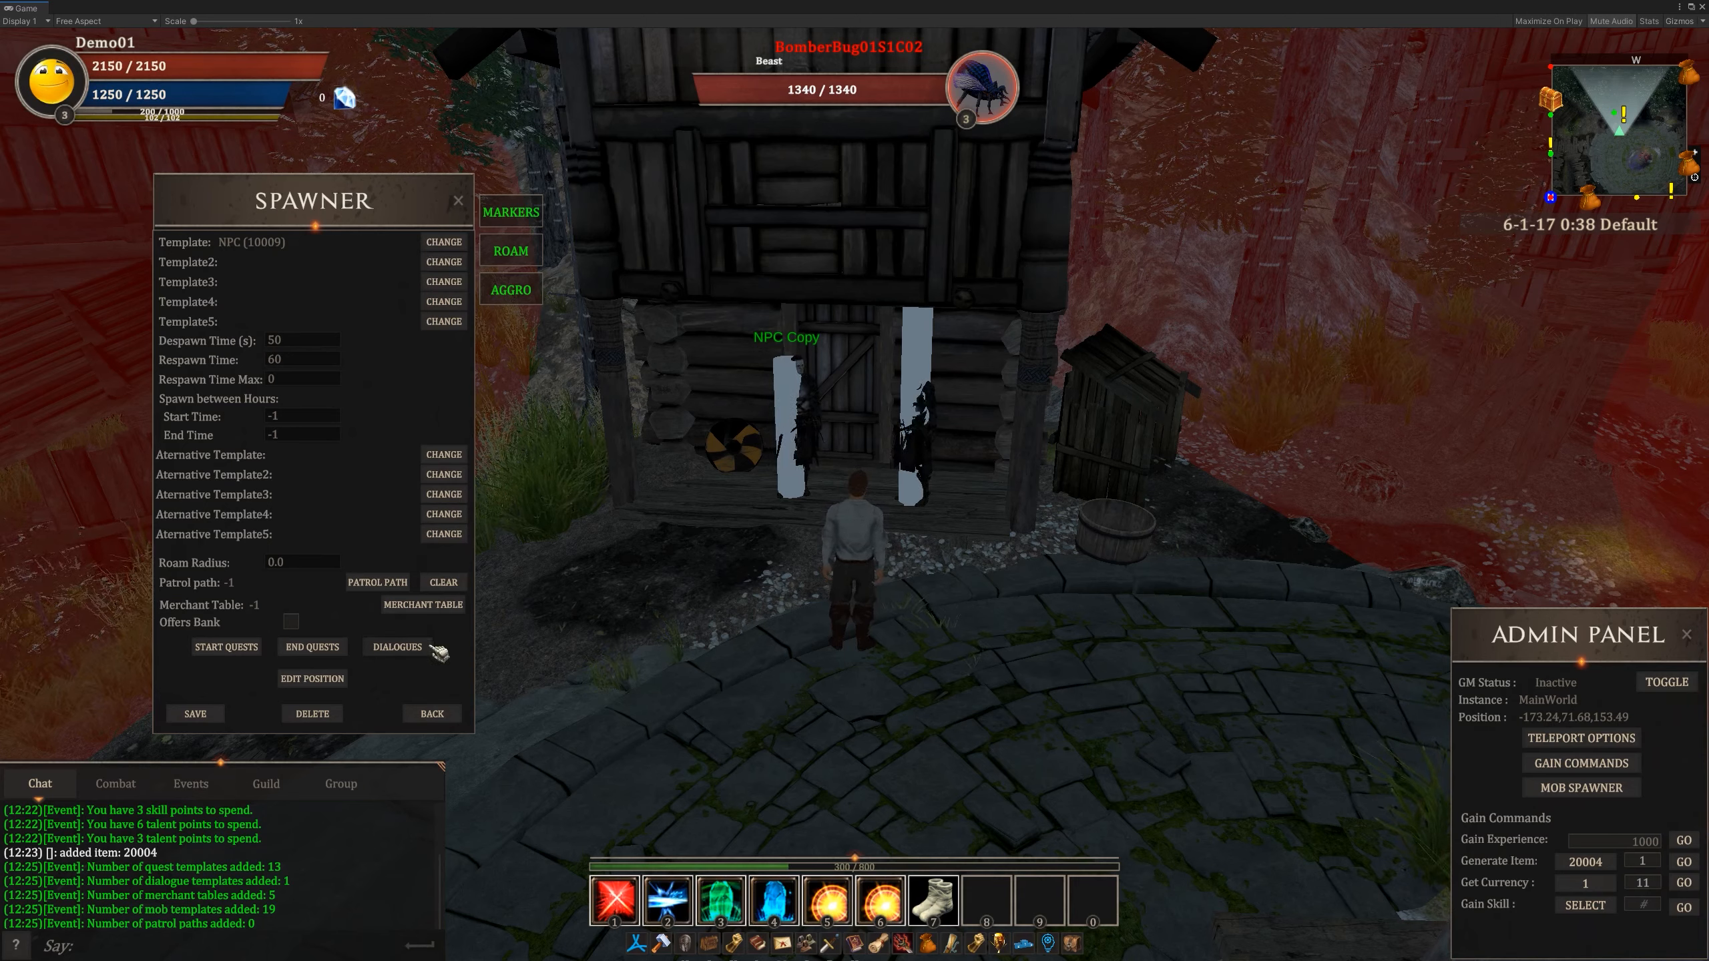
click(438, 714)
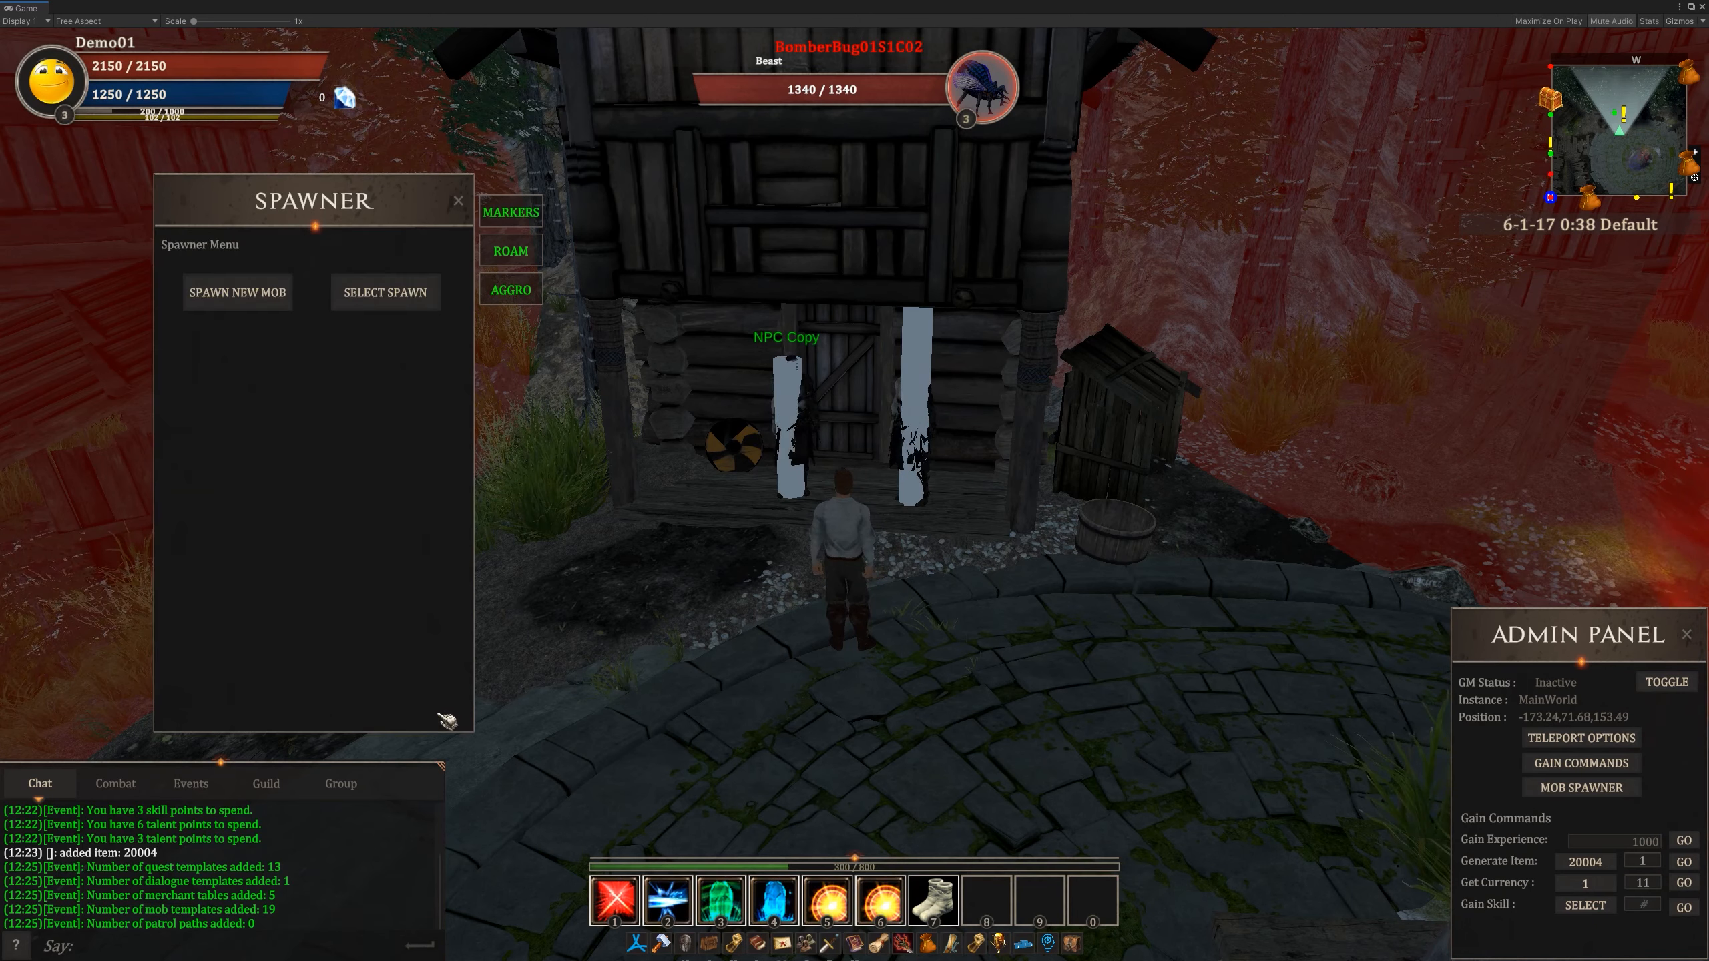
- Start a new mob spawn and choose NPC (10009) as its first template
click(255, 306)
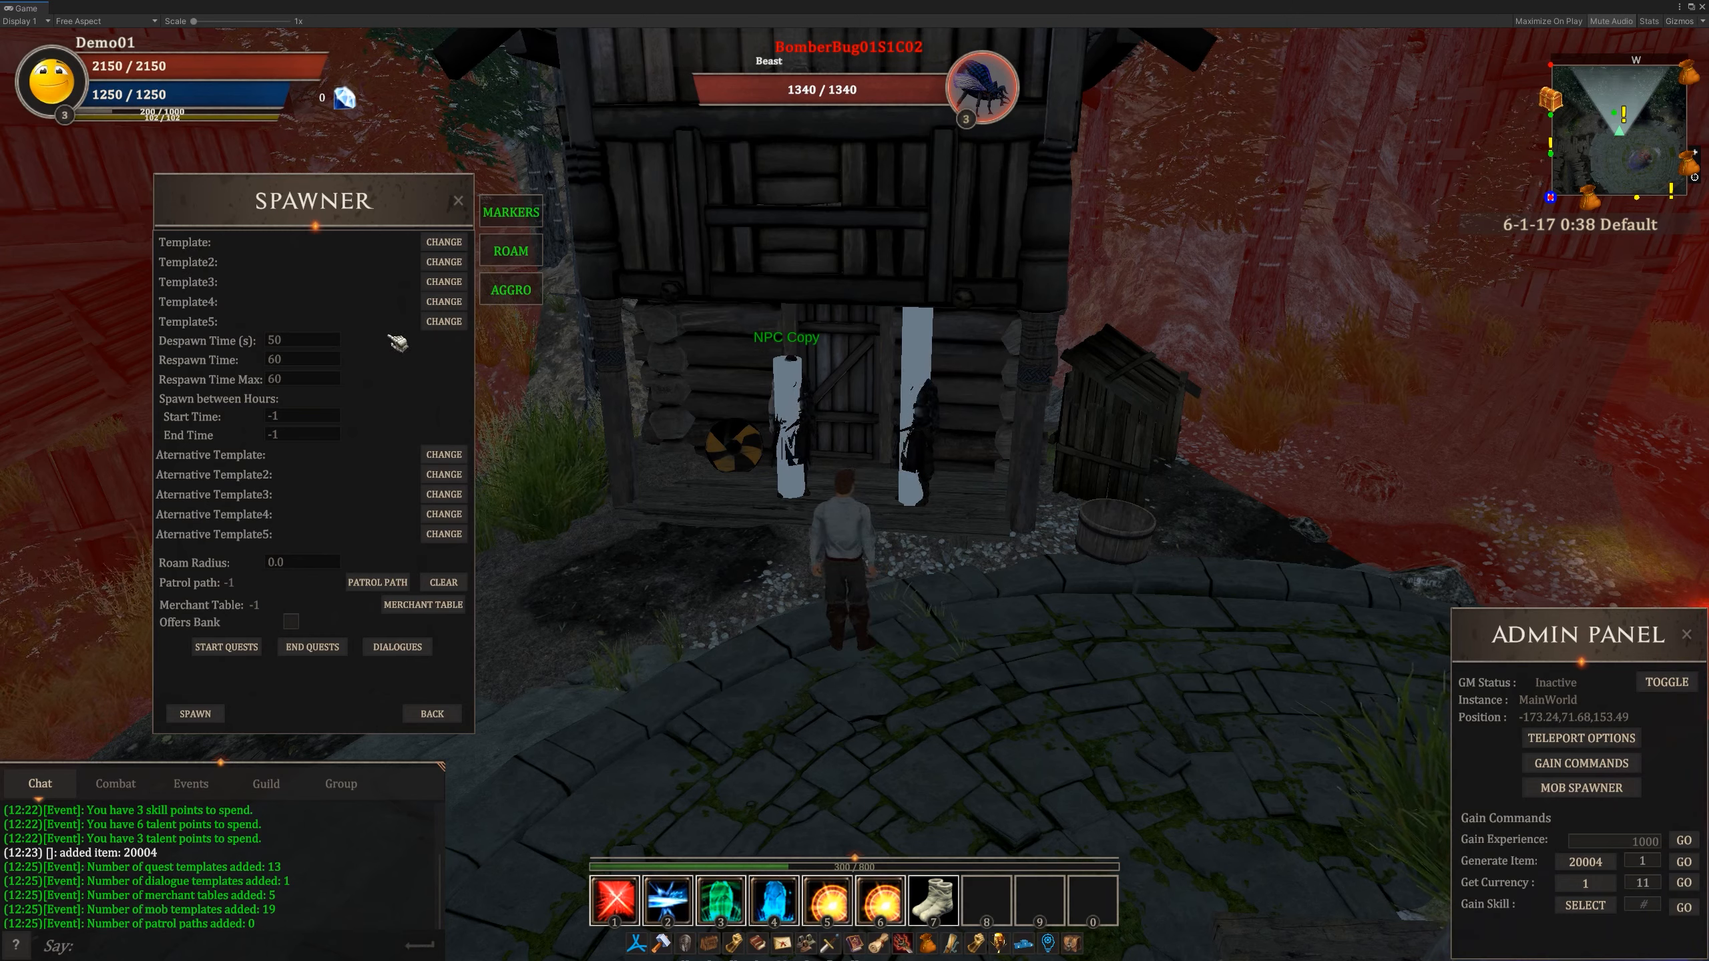
click(443, 243)
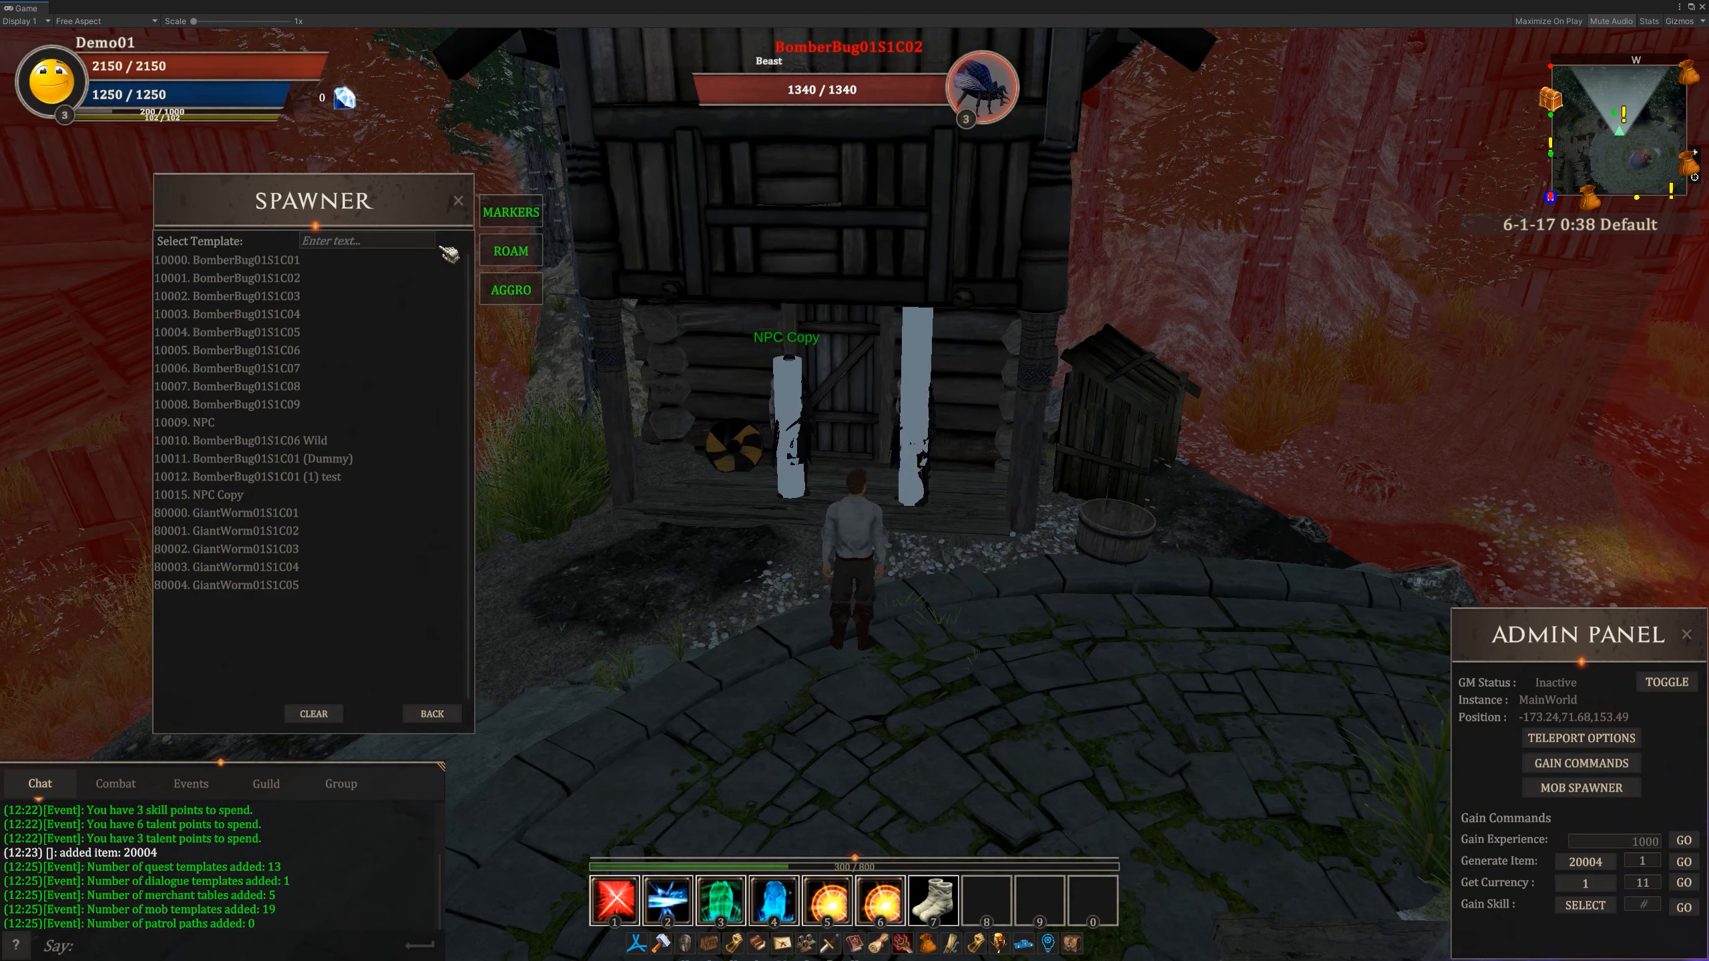
click(244, 424)
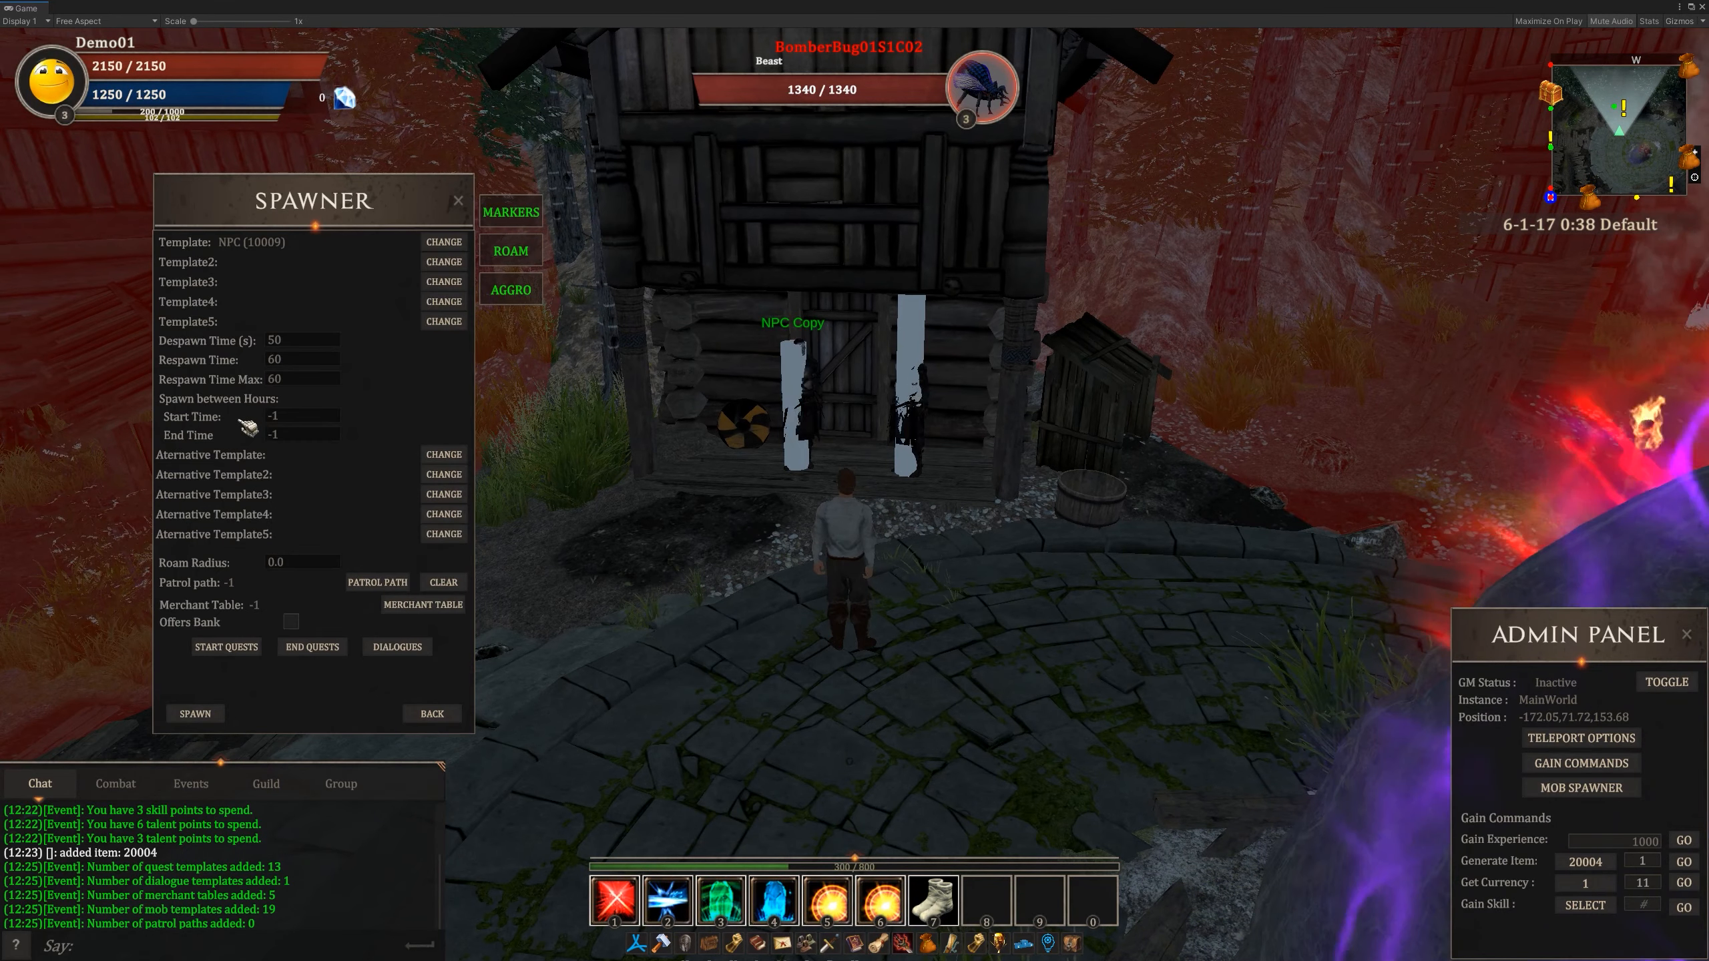
- Turn off the roam area and aggro range displays and reposition the character on the plaza facing the two NPCs
right_drag(506, 433, 513, 436)
key(w)
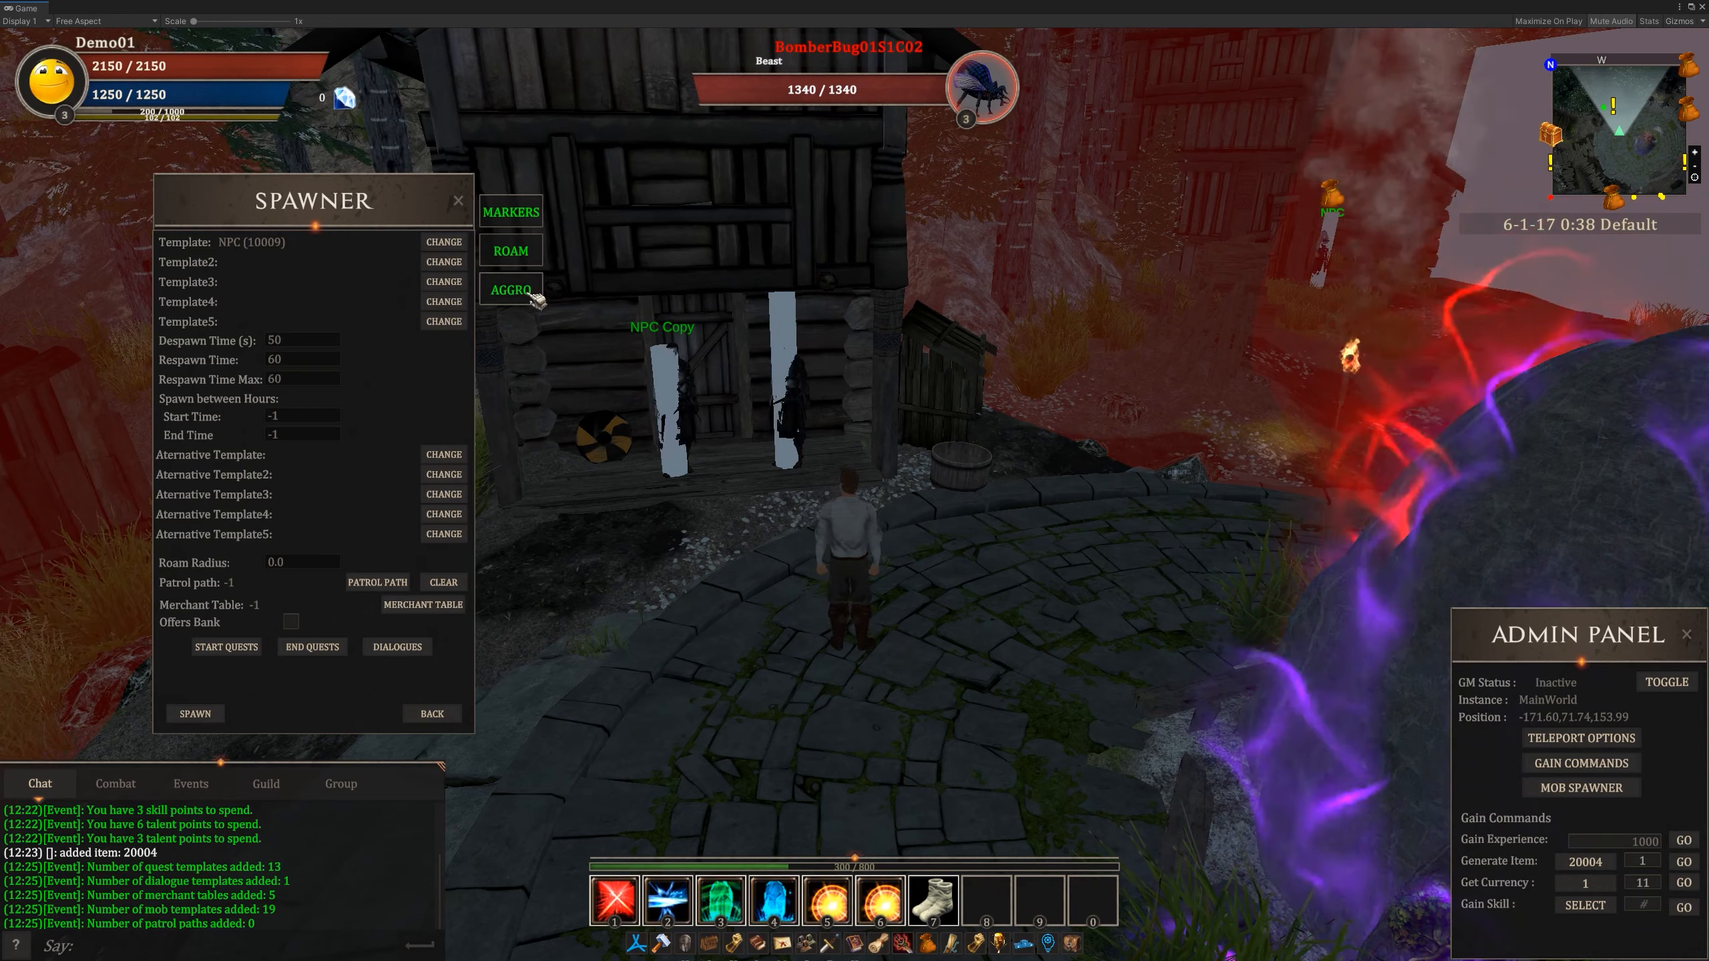
click(531, 255)
key(a)
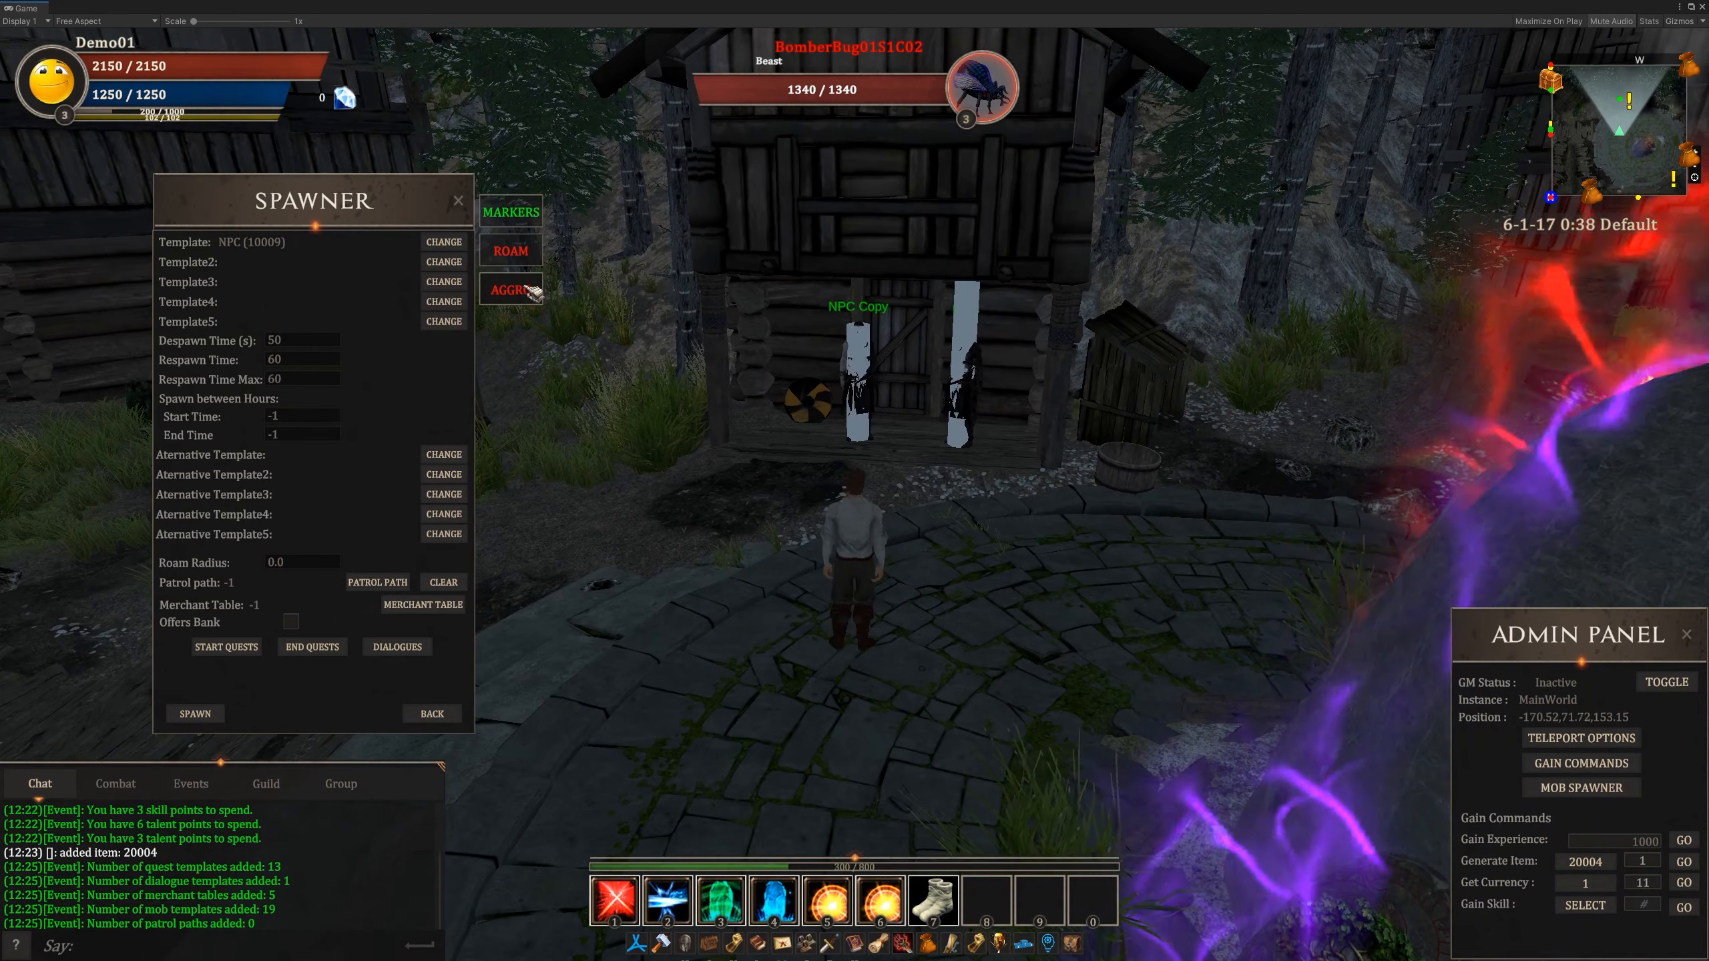
key(d)
key(s)
key(a)
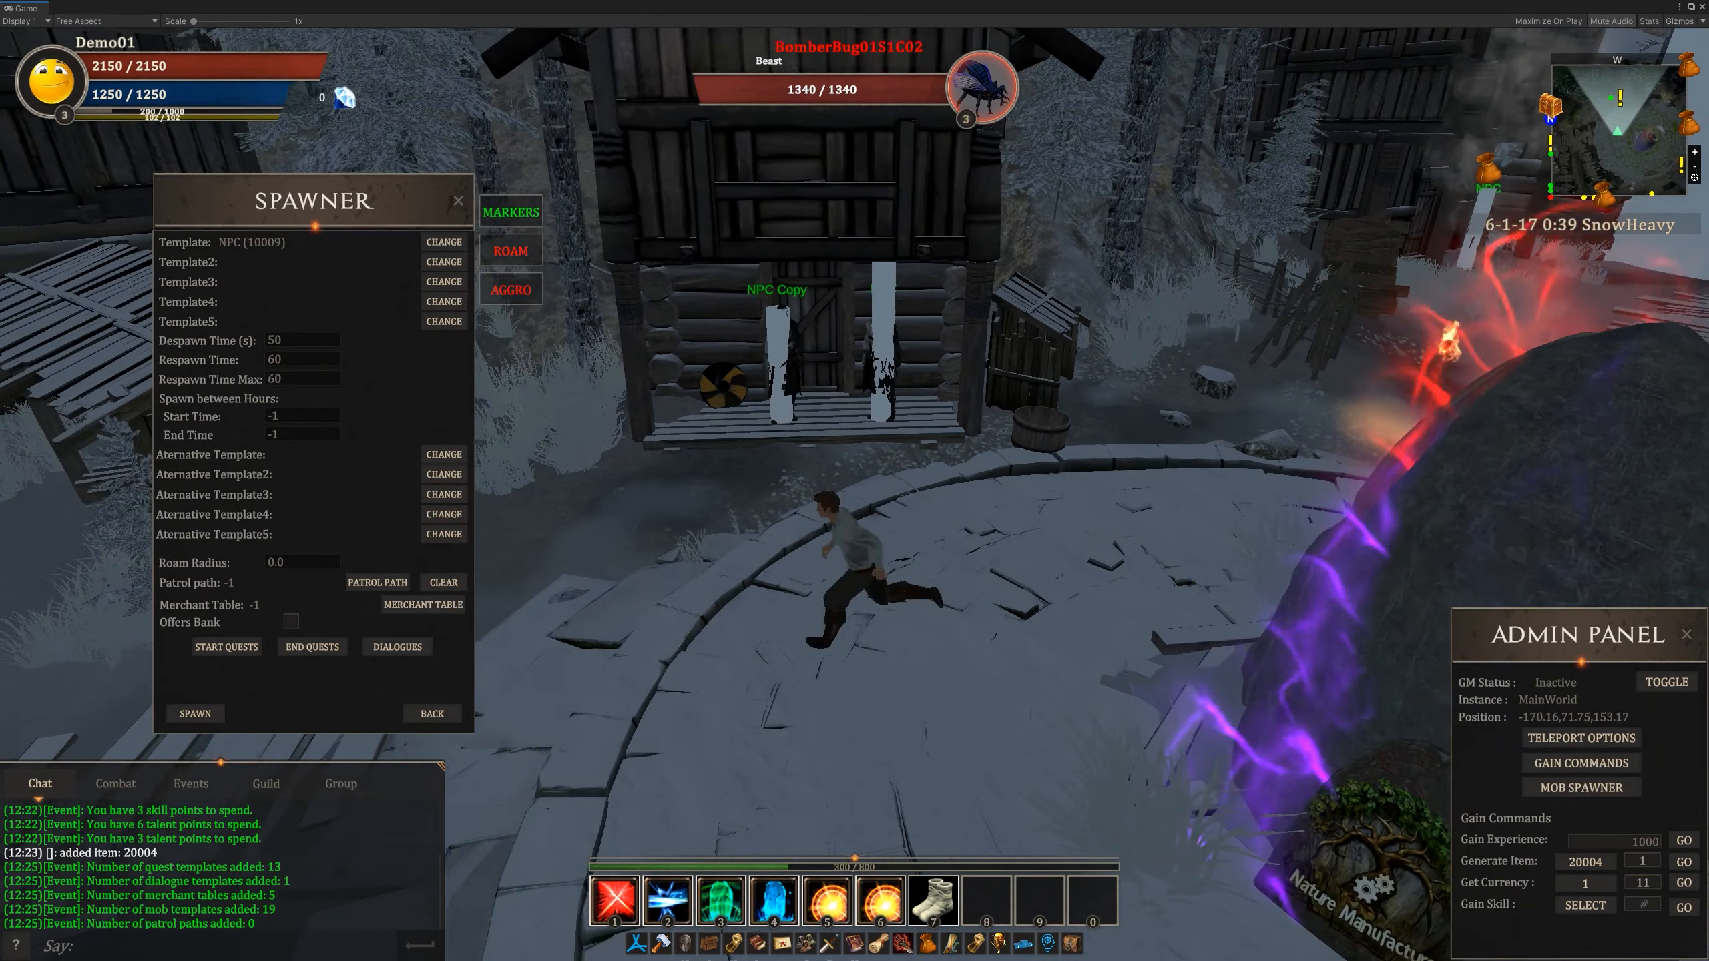
key(d)
key(w)
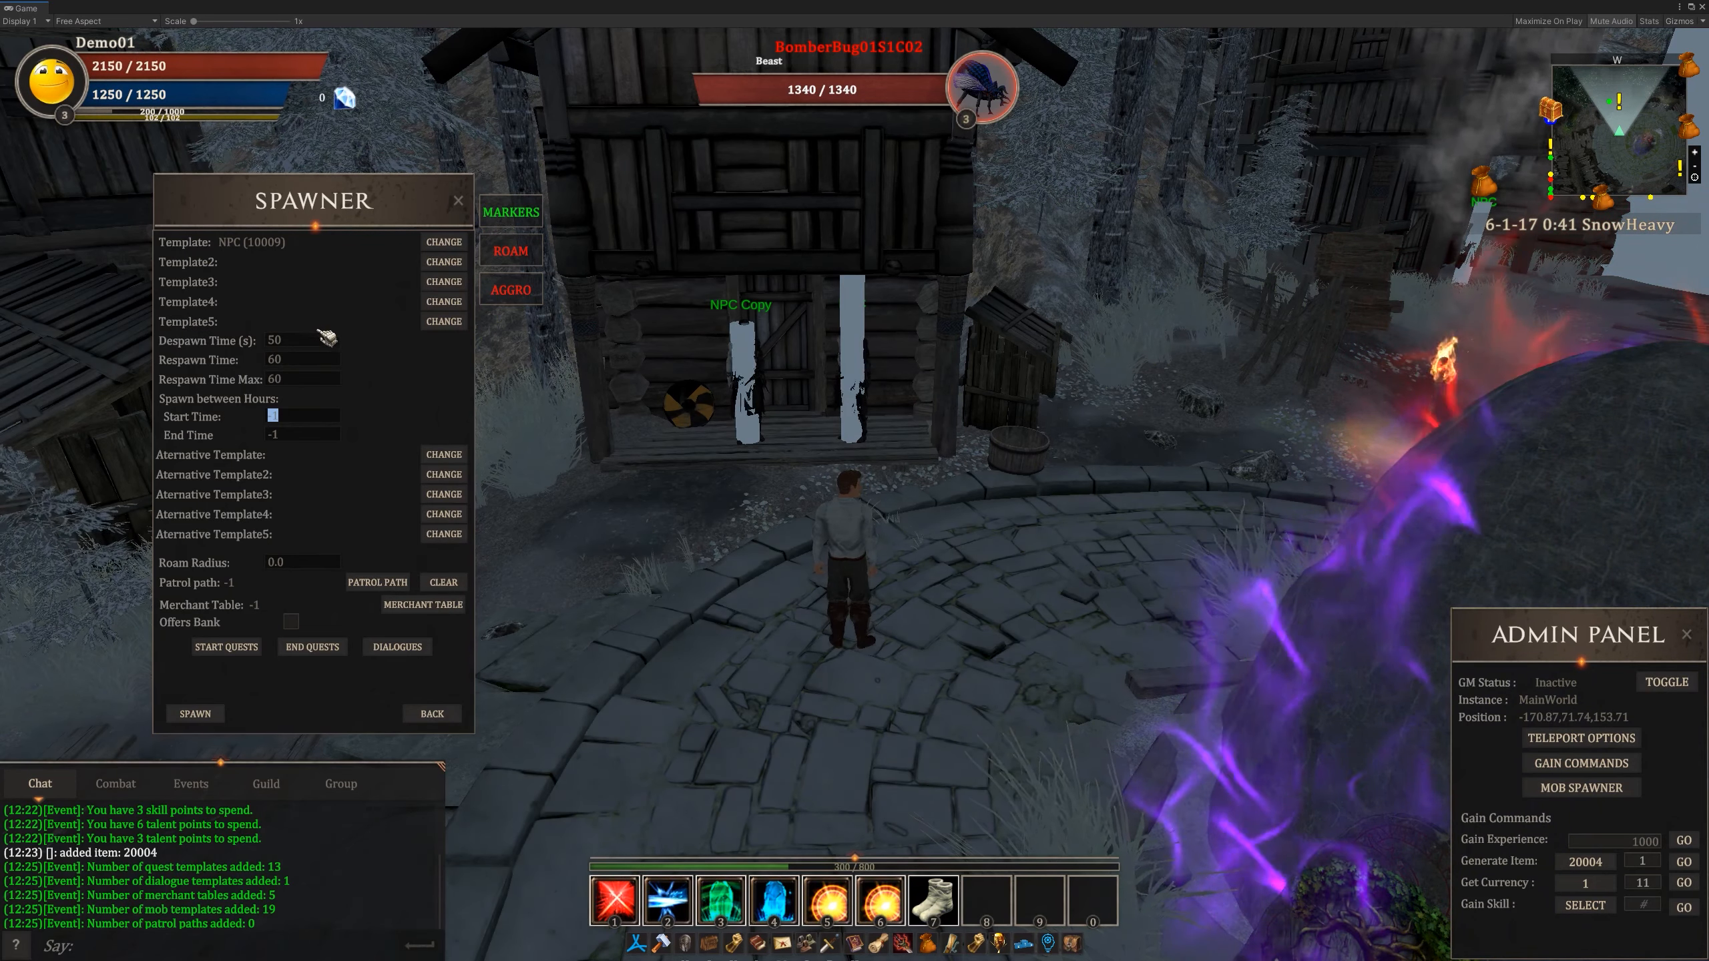
- Set the new spawn's hours to start at 5:00 and end at 7:00
click(295, 417)
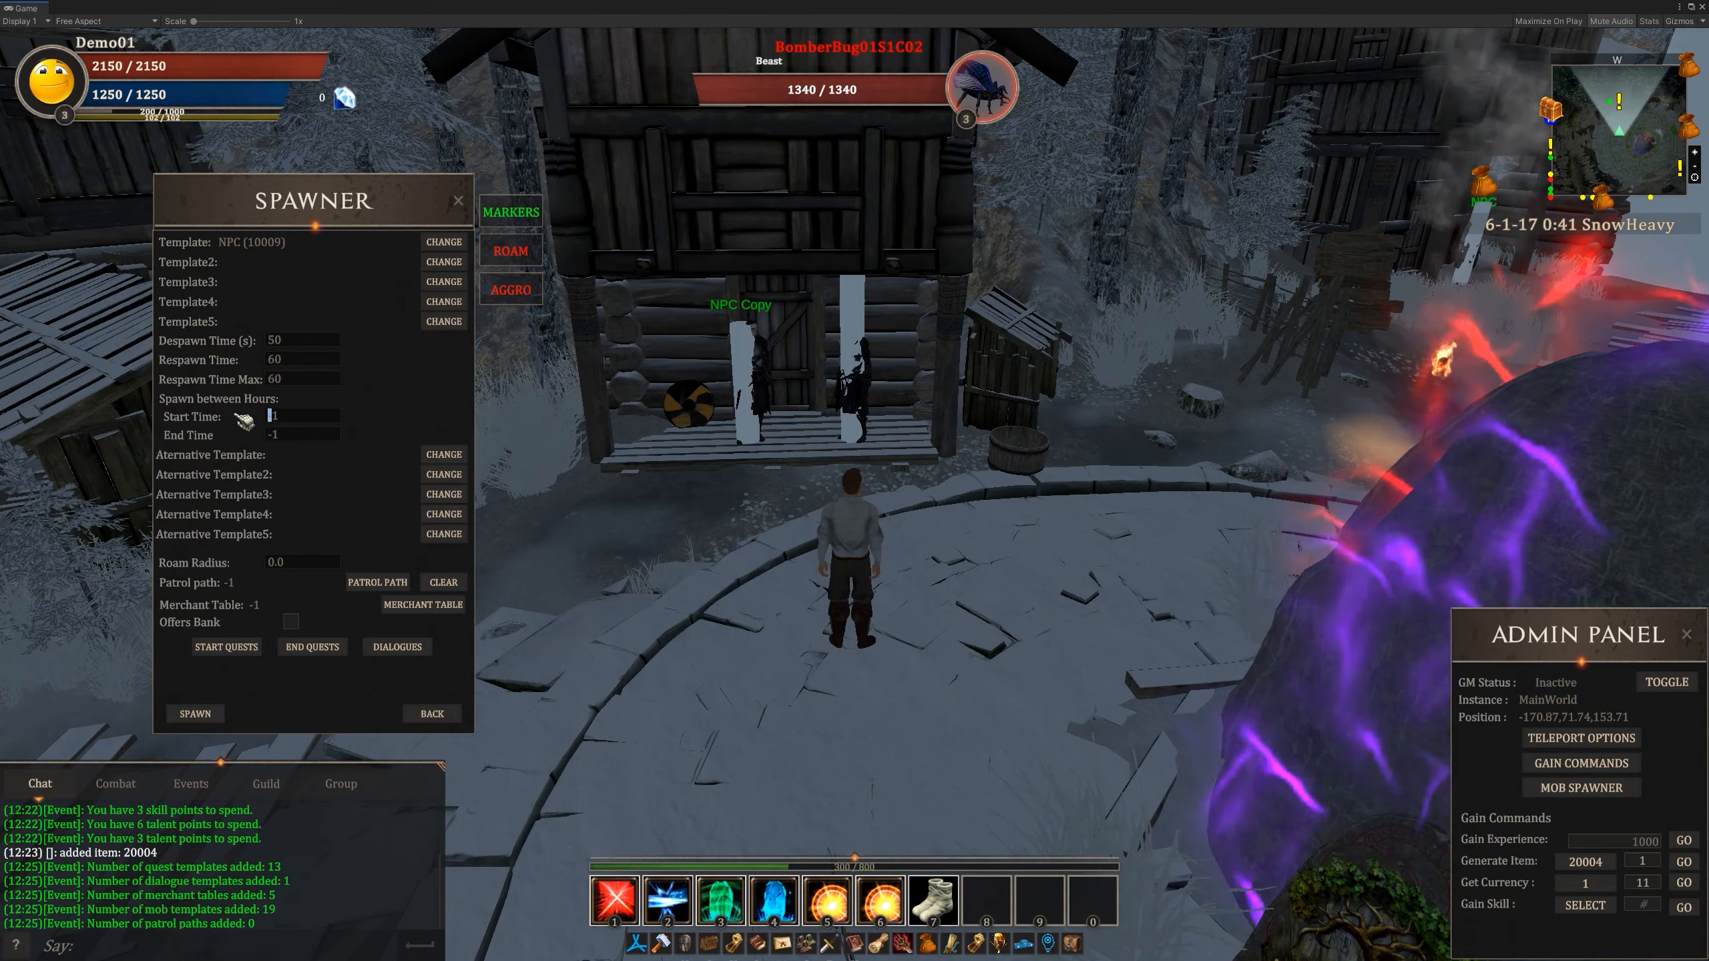
key(BackSpace)
key(BackSpace)
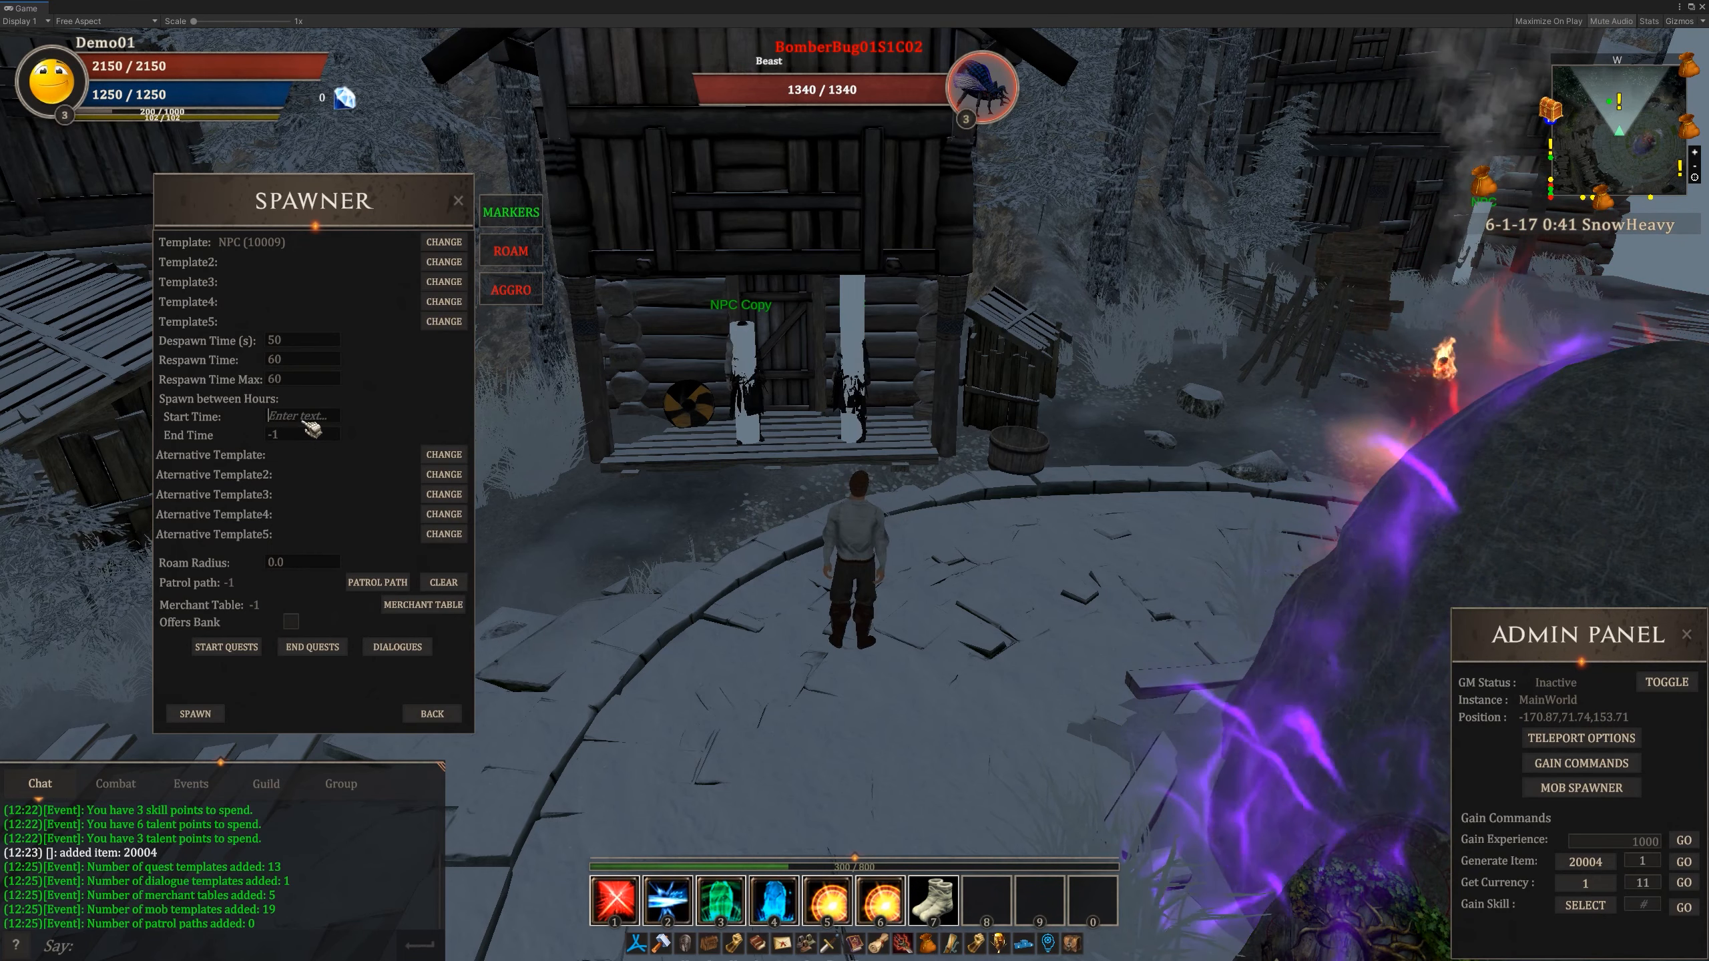
text(5)
key(BackSpace)
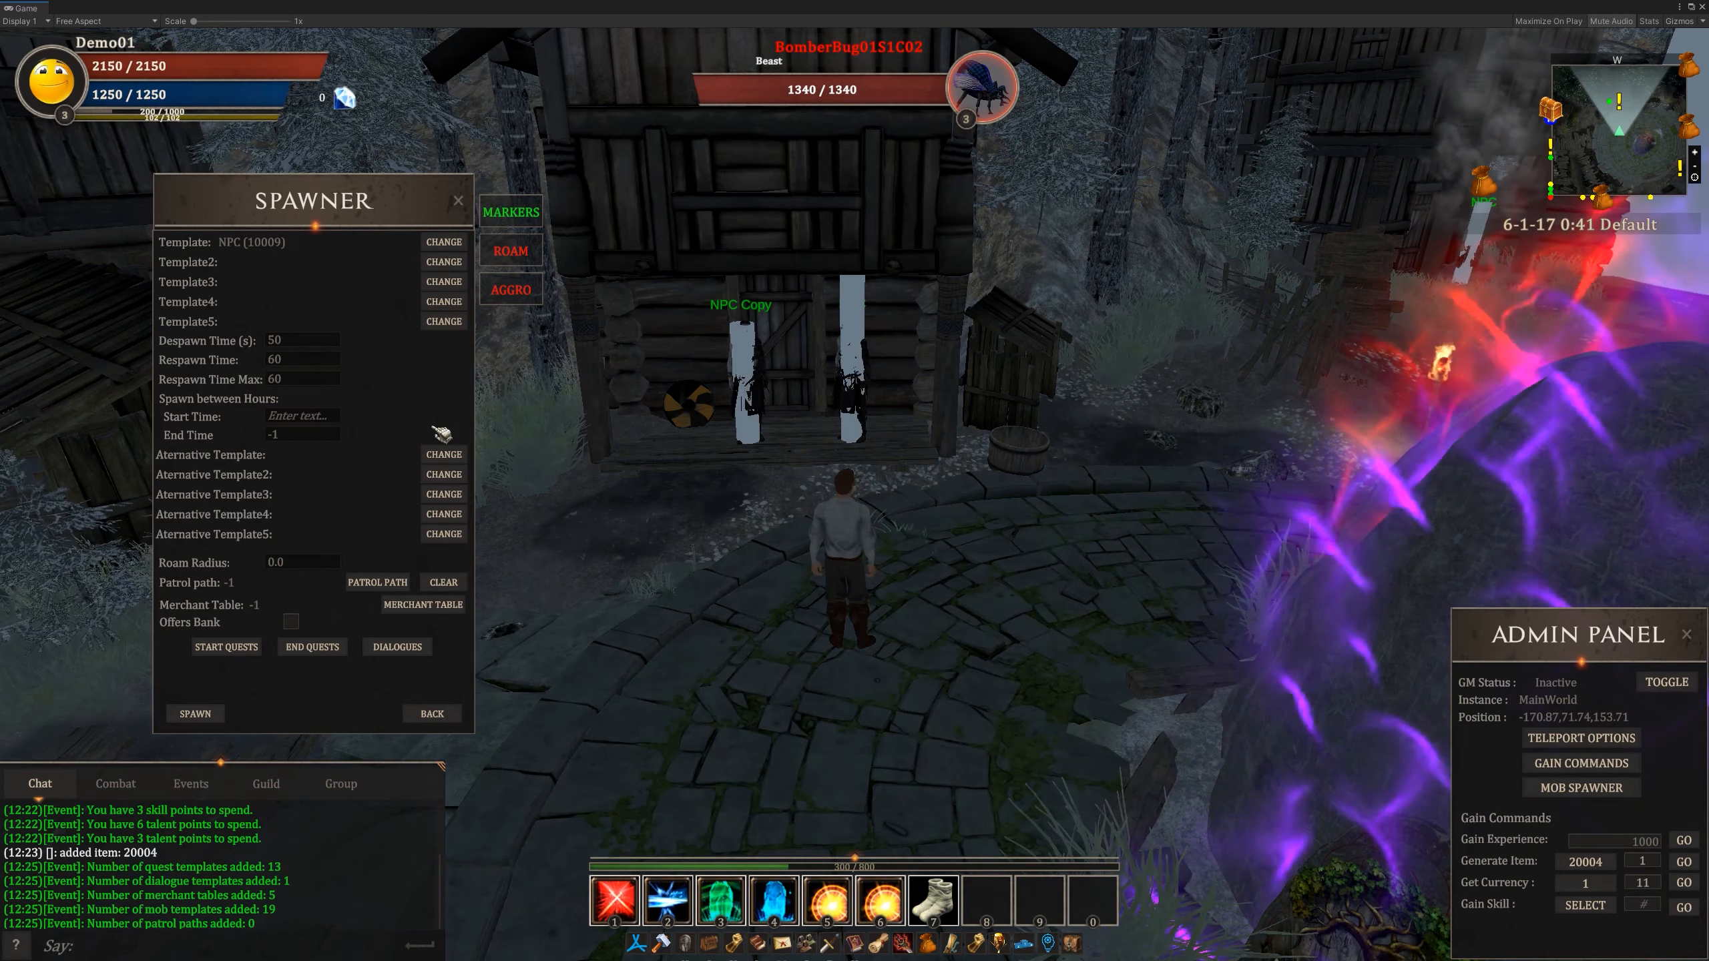
text(5:00)
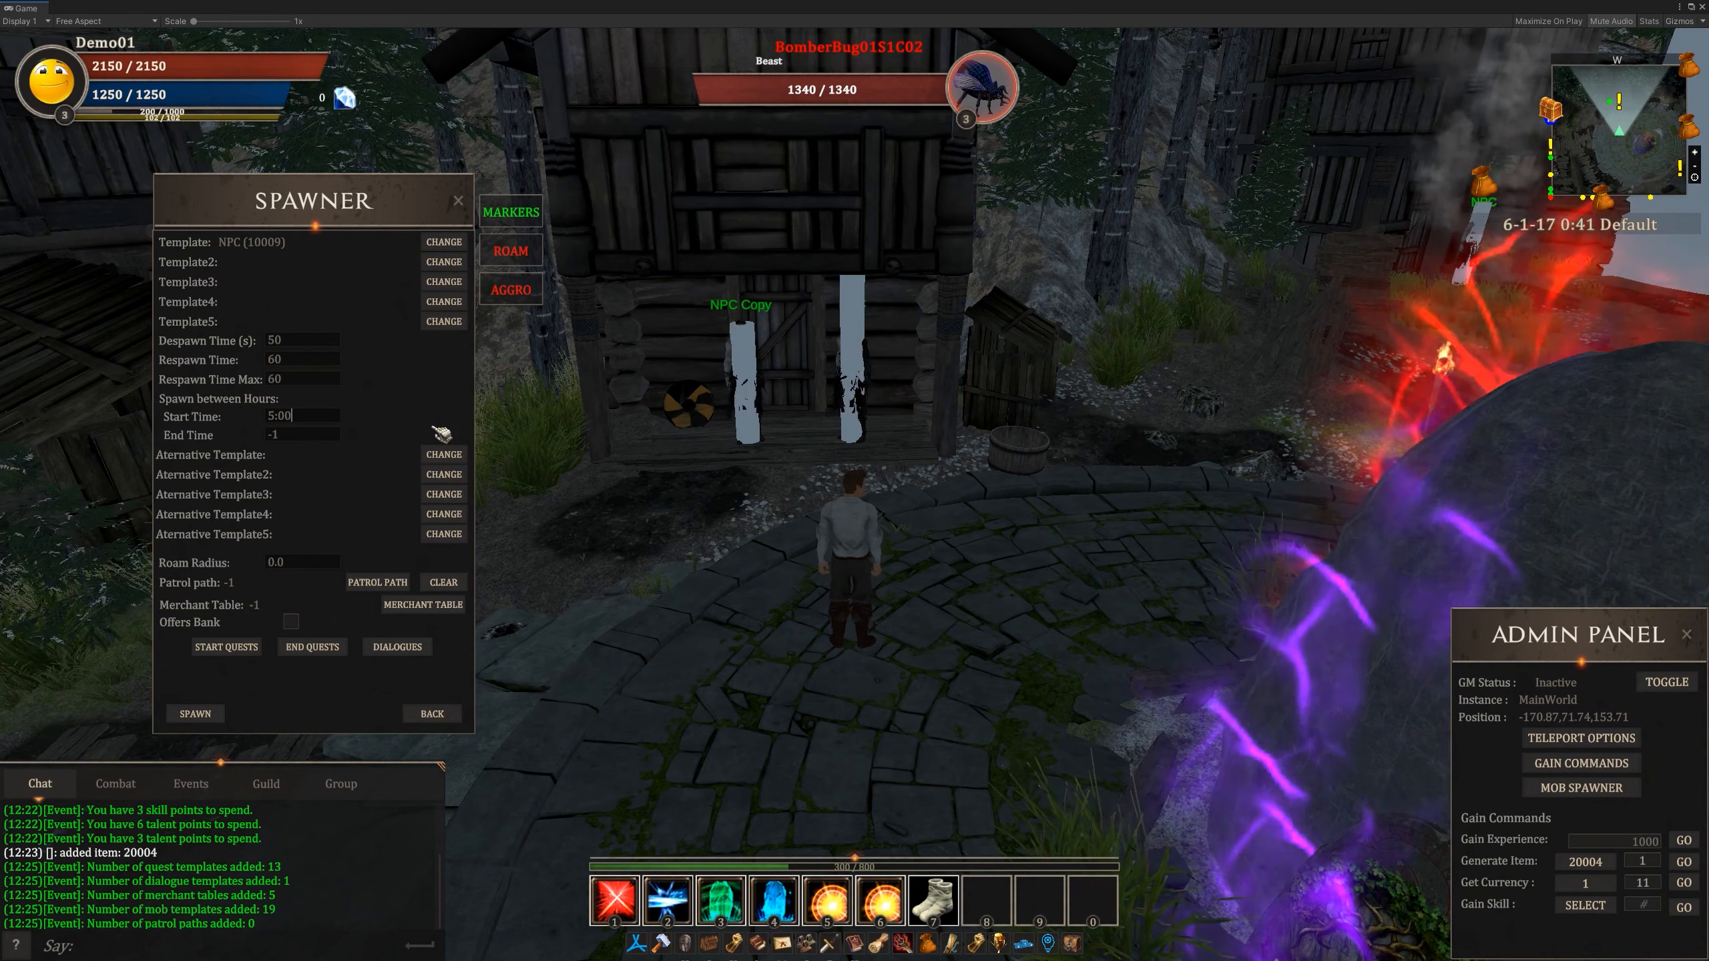
click(309, 438)
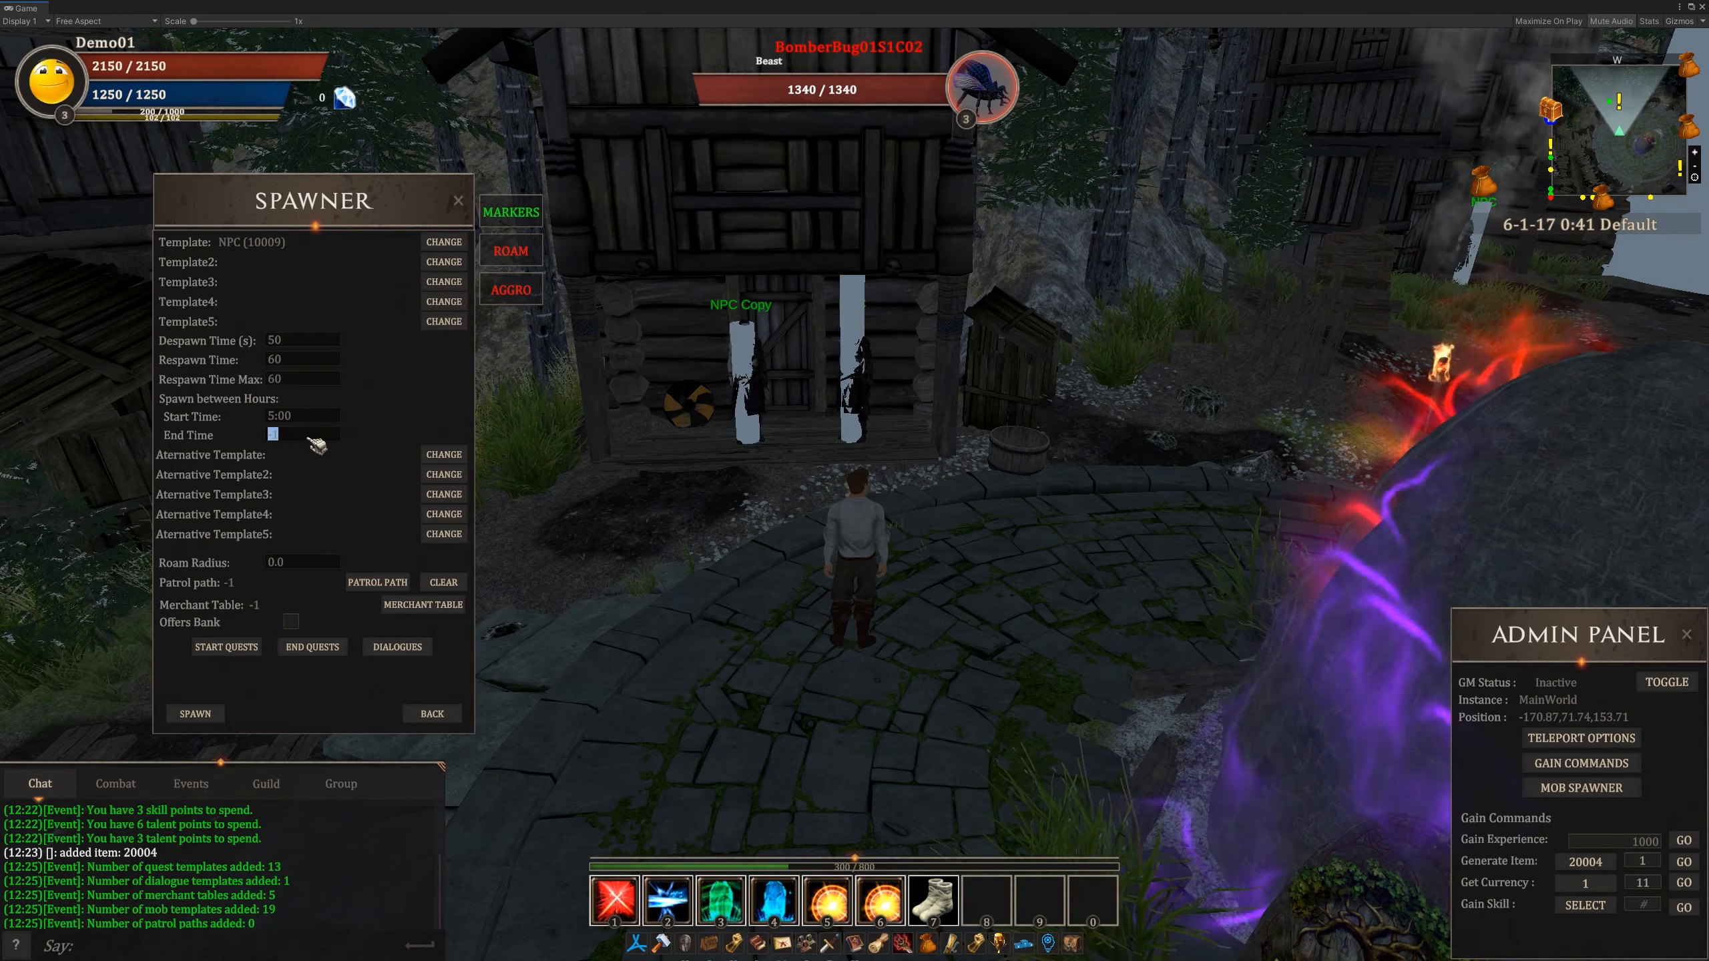
text(78)
key(BackSpace)
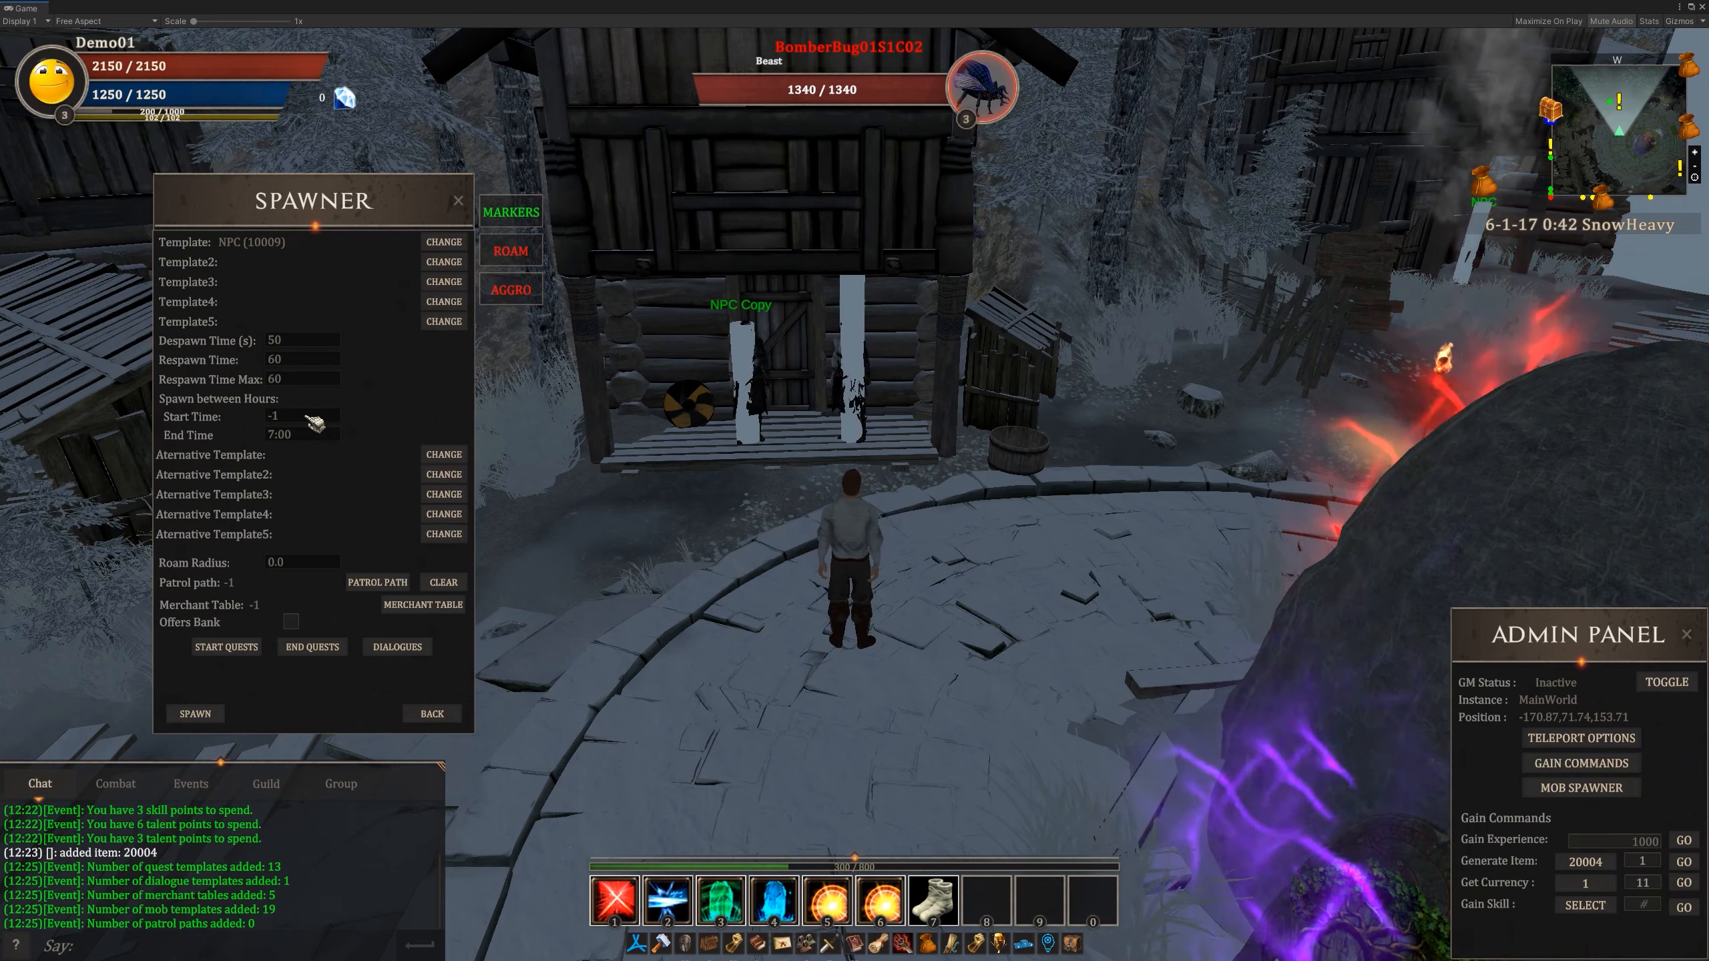
- Reset both the start time and the end time of the spawn hours to -1
click(311, 418)
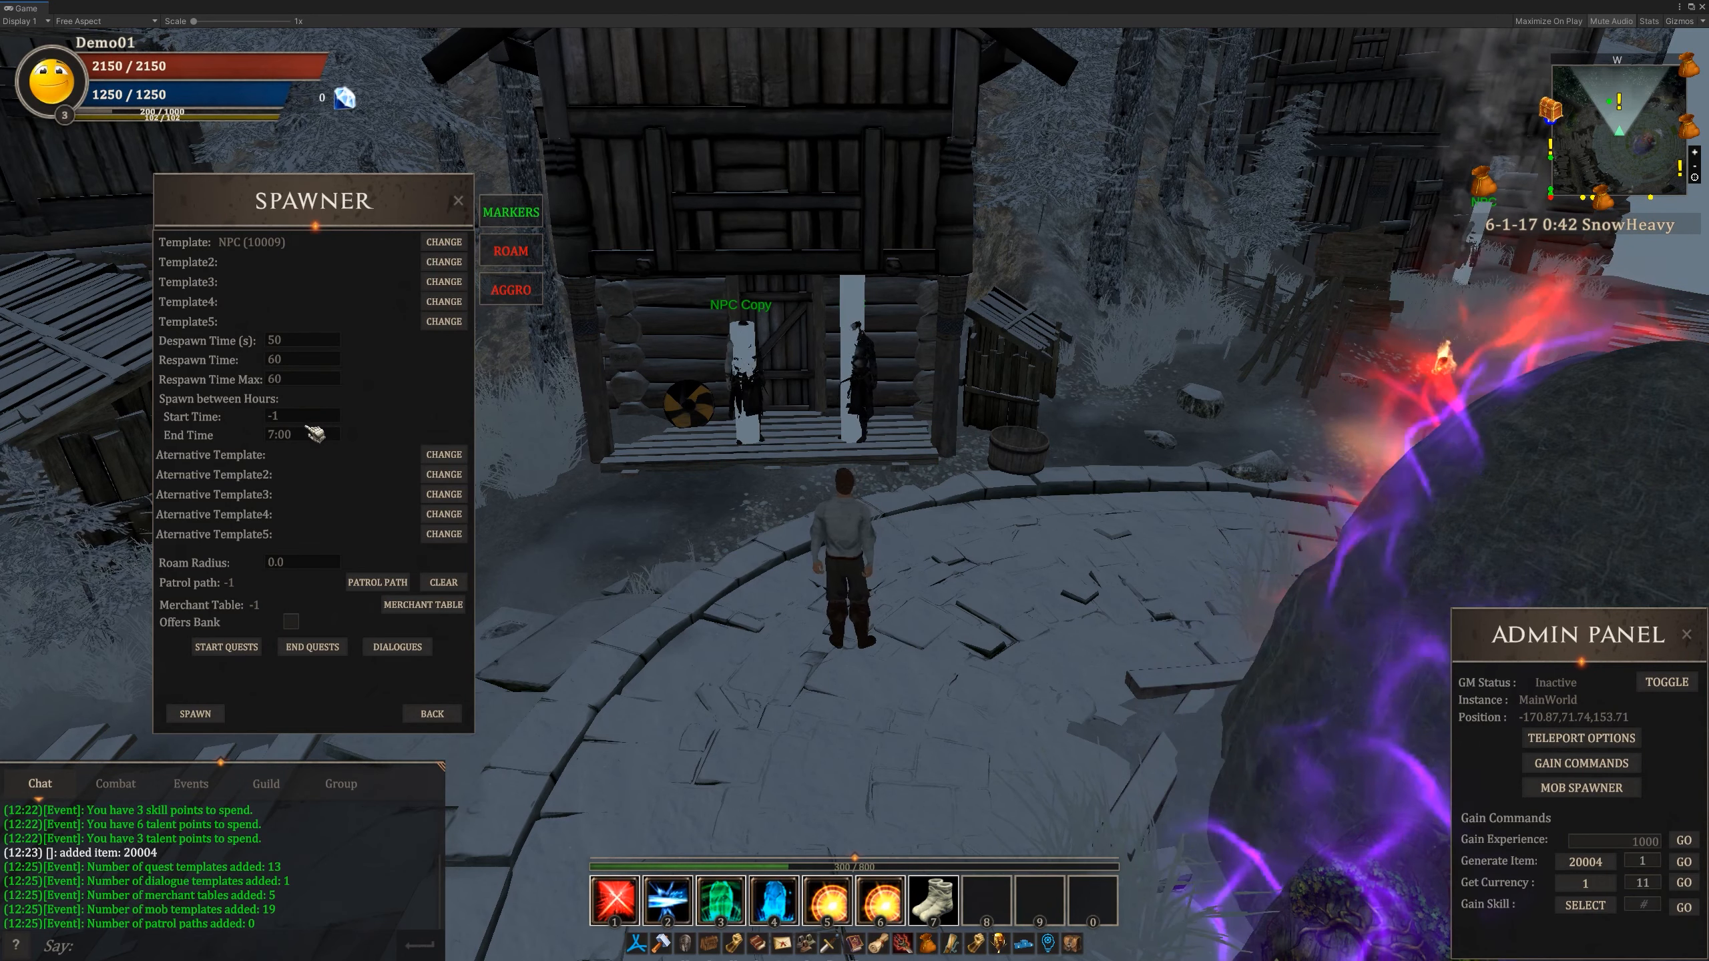
click(312, 436)
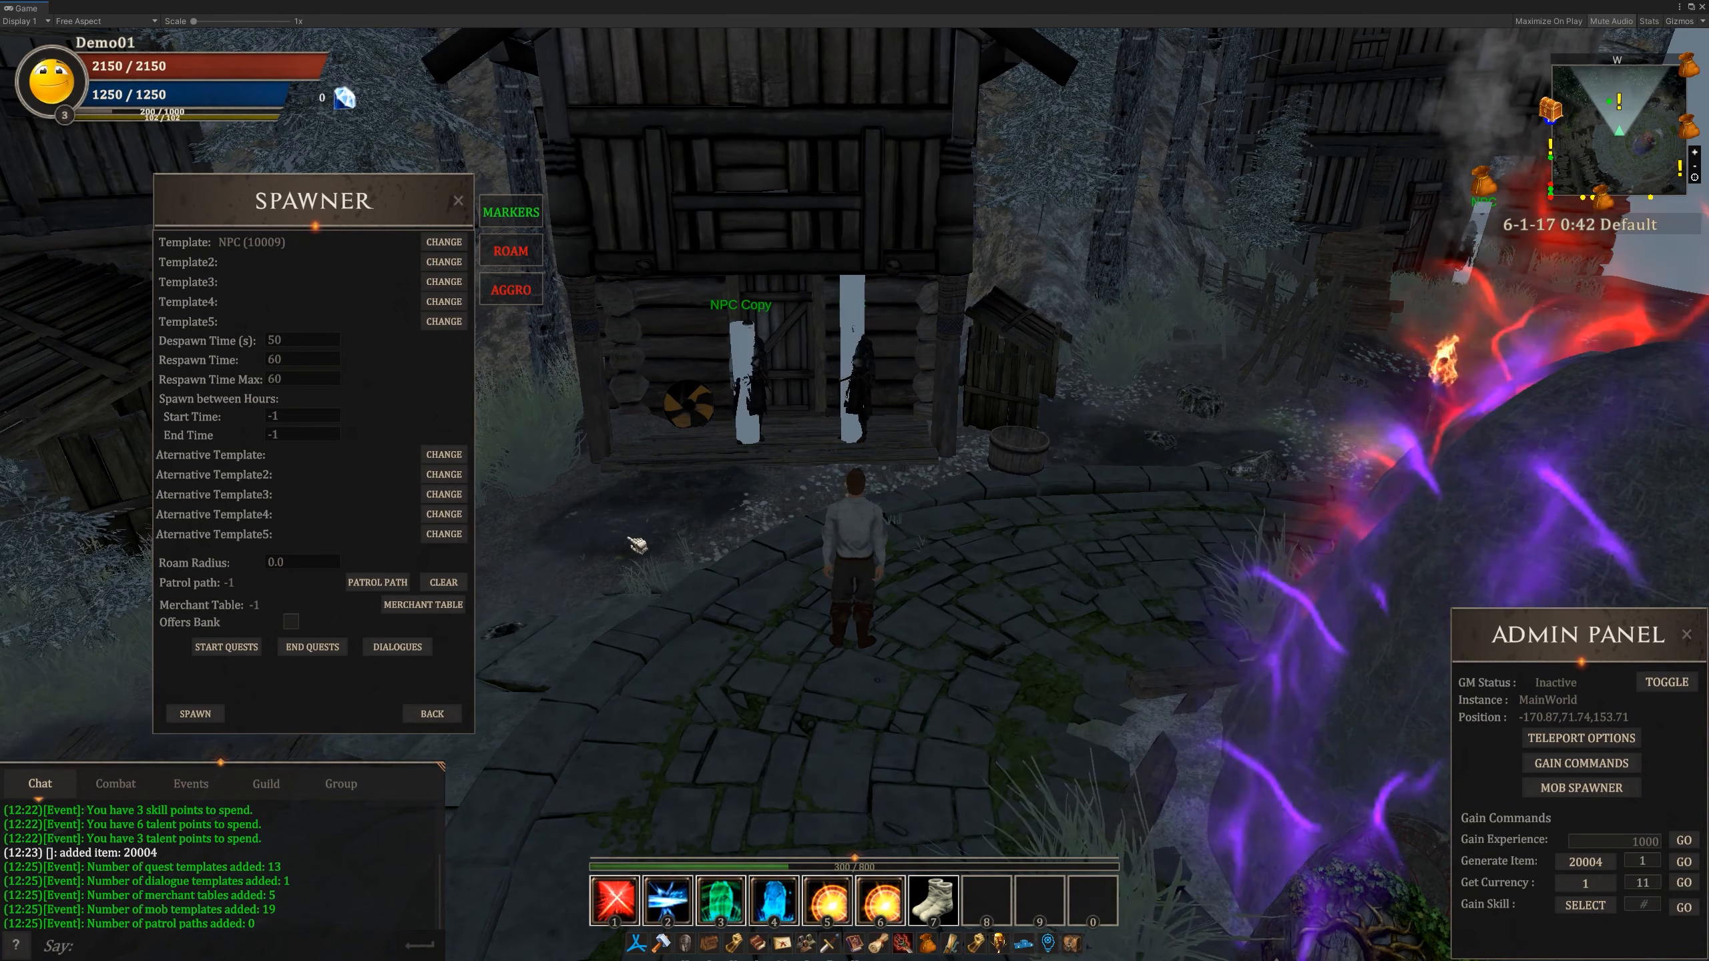
- Turn the roam area display back on, look towards the village gate and open the spawn's roam radius for editing
drag(955, 465, 880, 482)
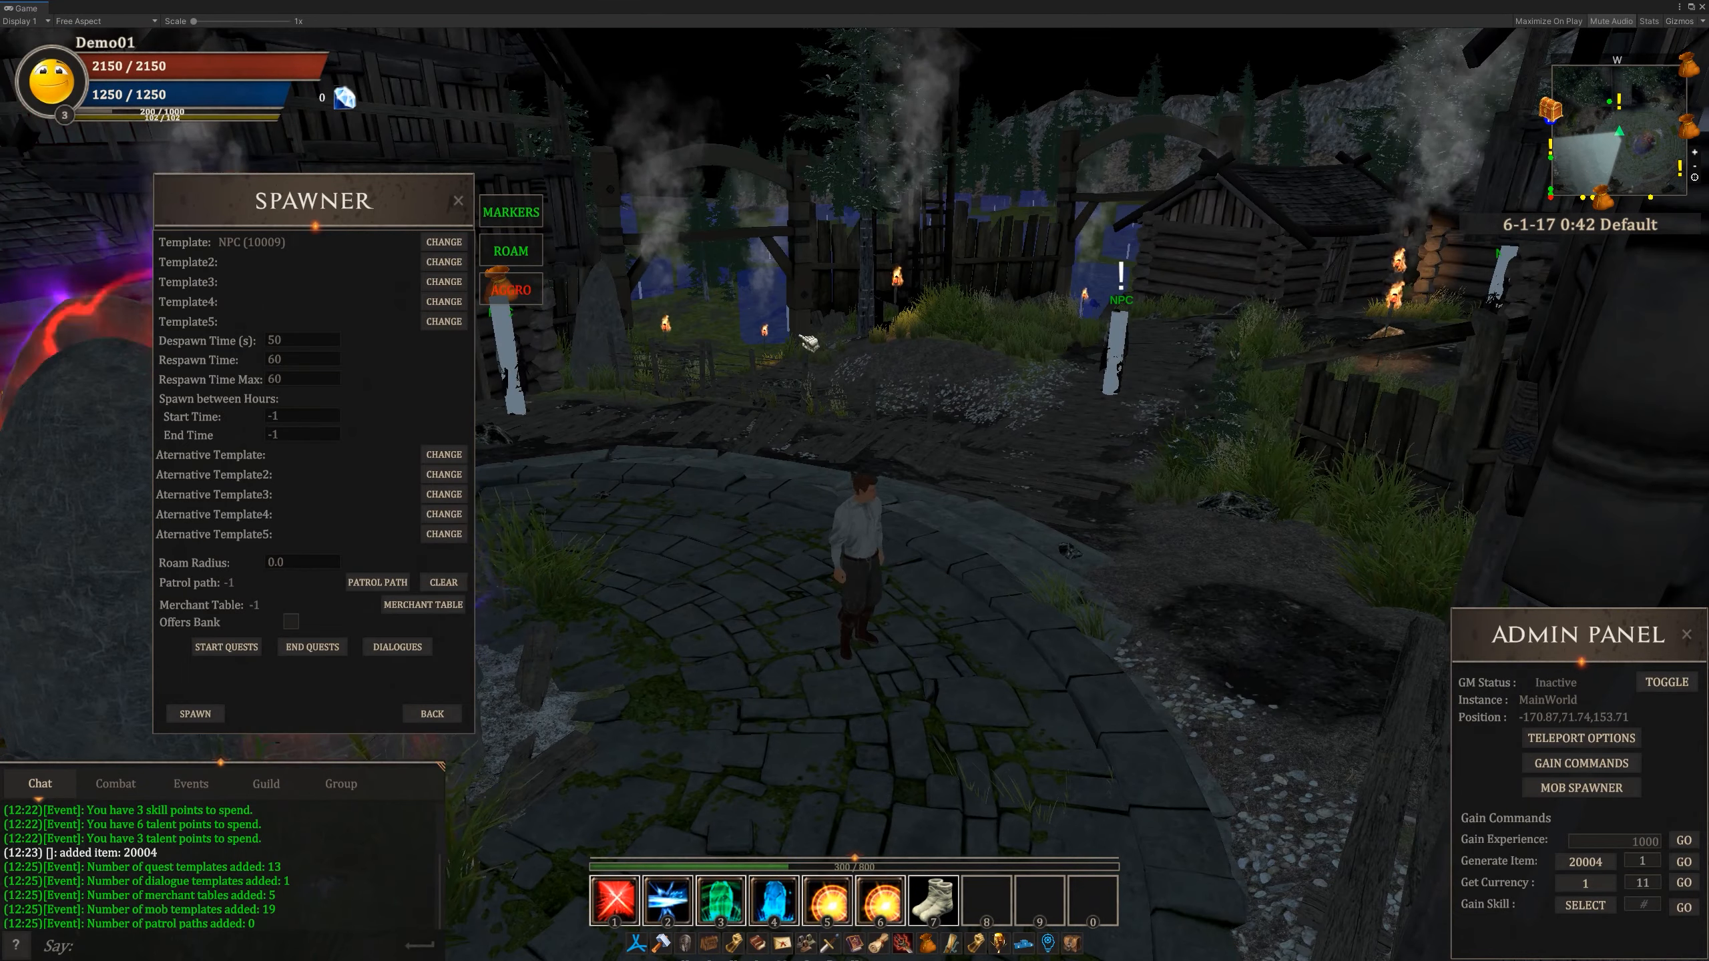
drag(769, 434, 845, 497)
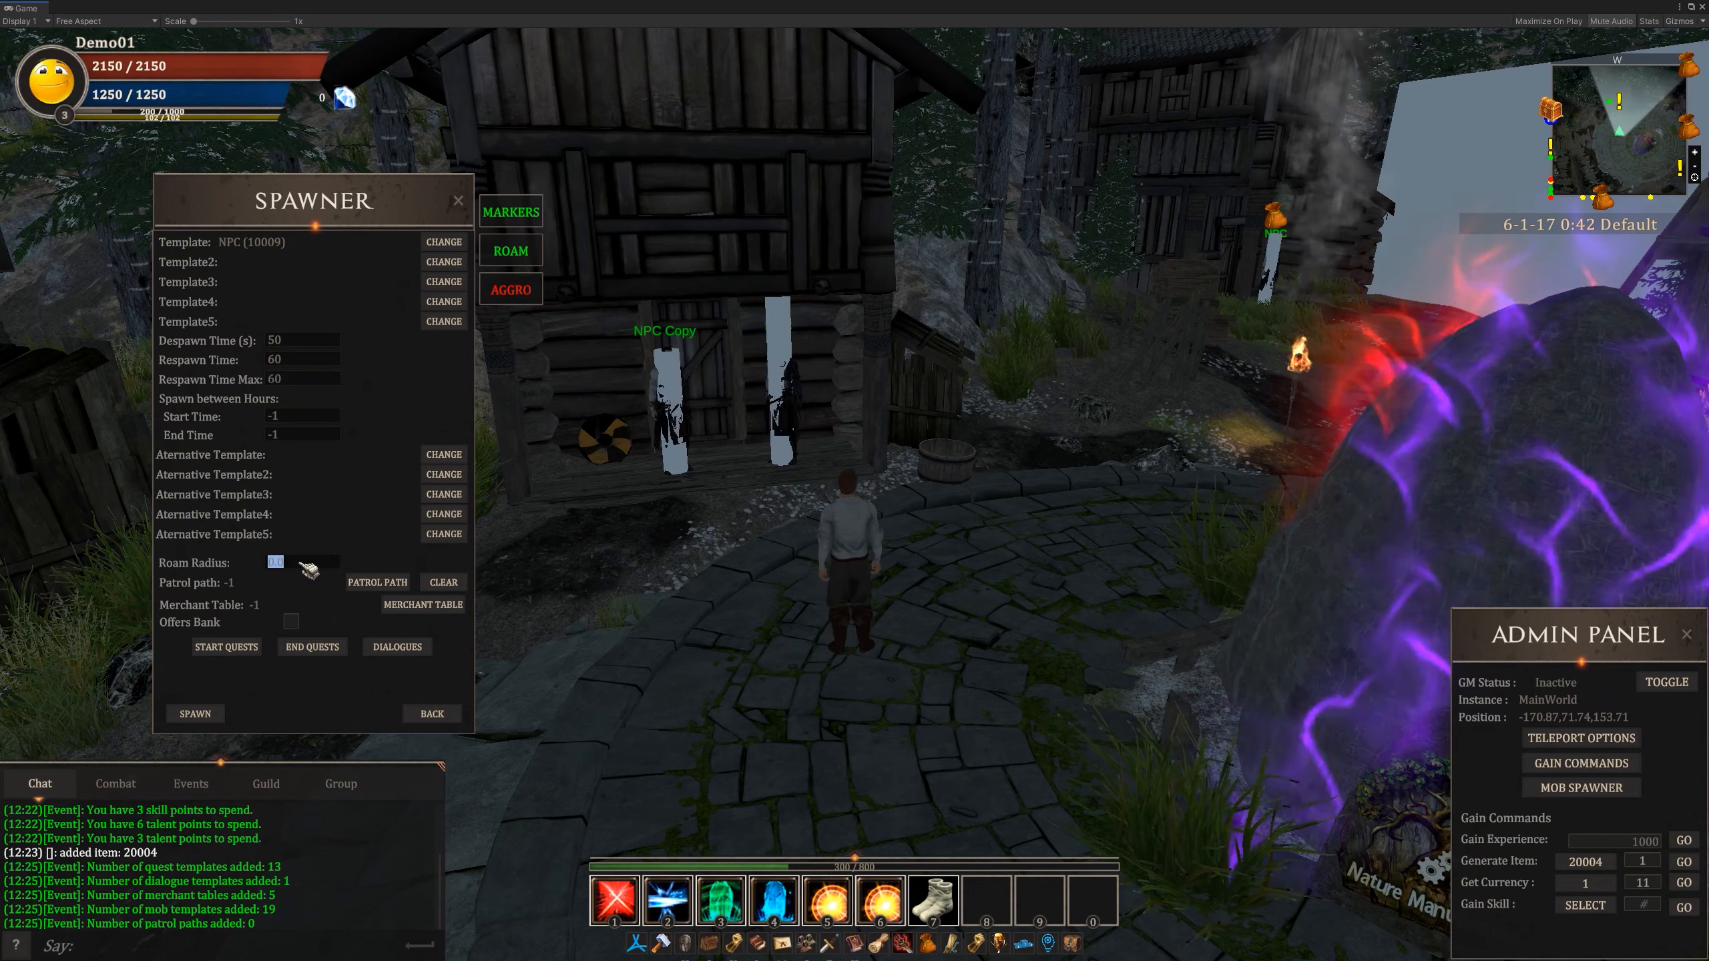
click(334, 564)
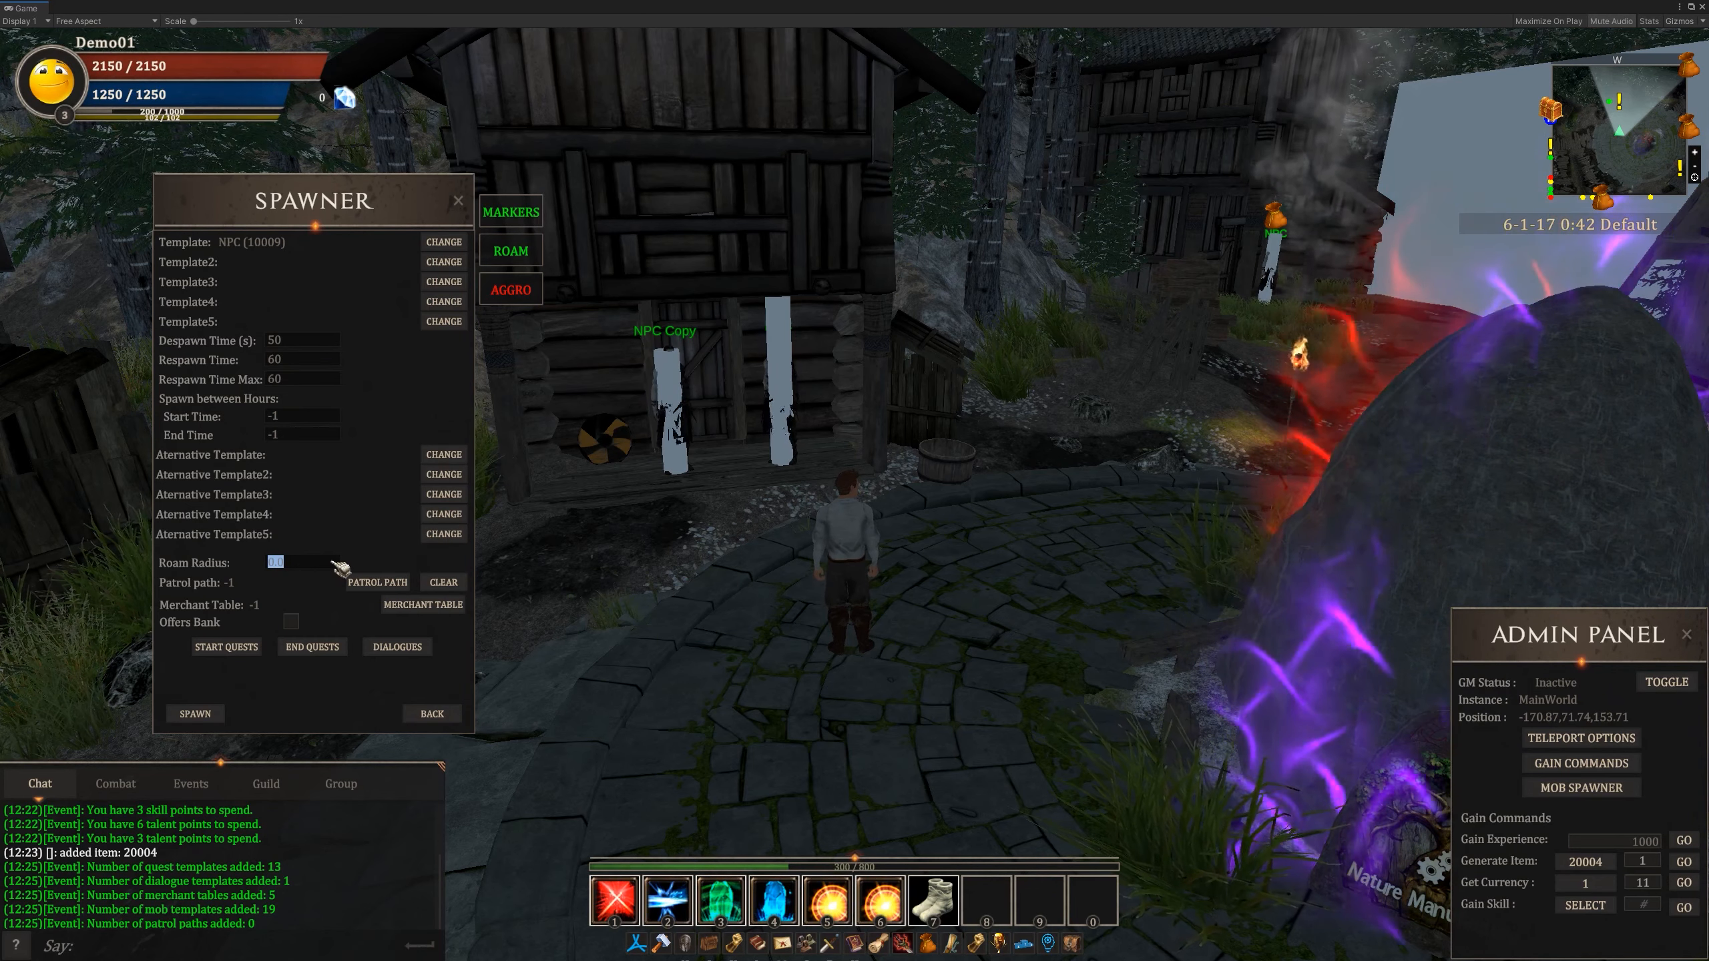
click(361, 563)
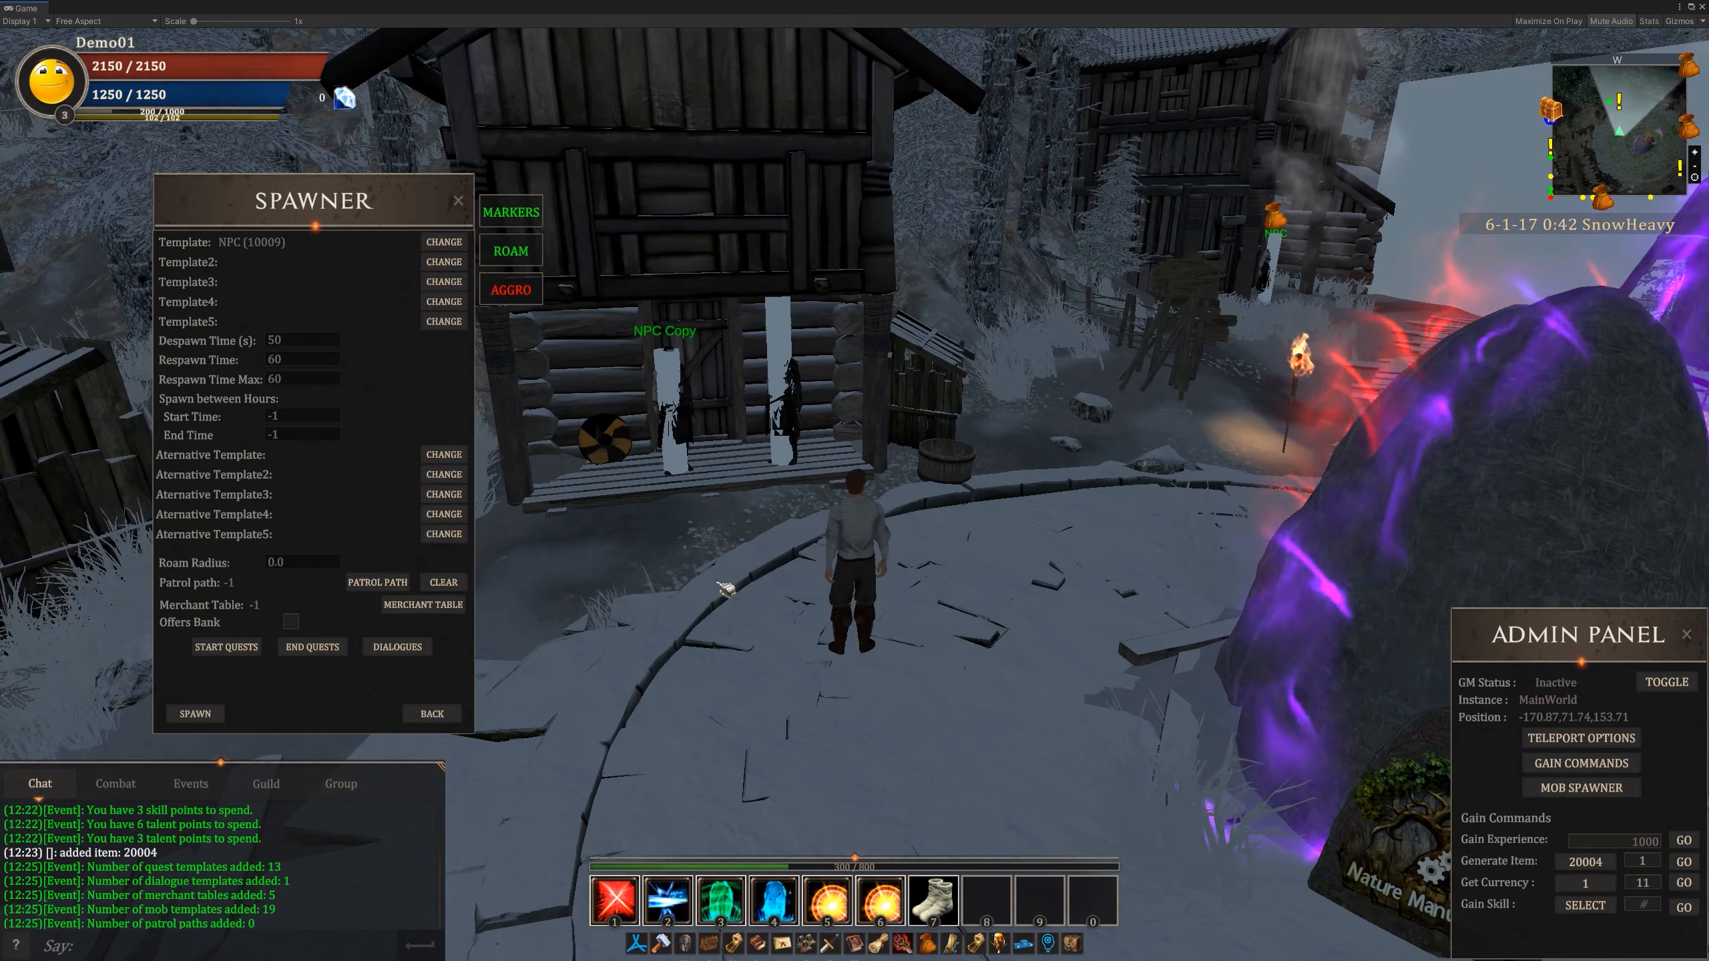
- Run the character to the plaza's edge by the wooden walkway and start a new patrol path named patrol01
right_drag(727, 590, 586, 592)
key(w)
key(w)
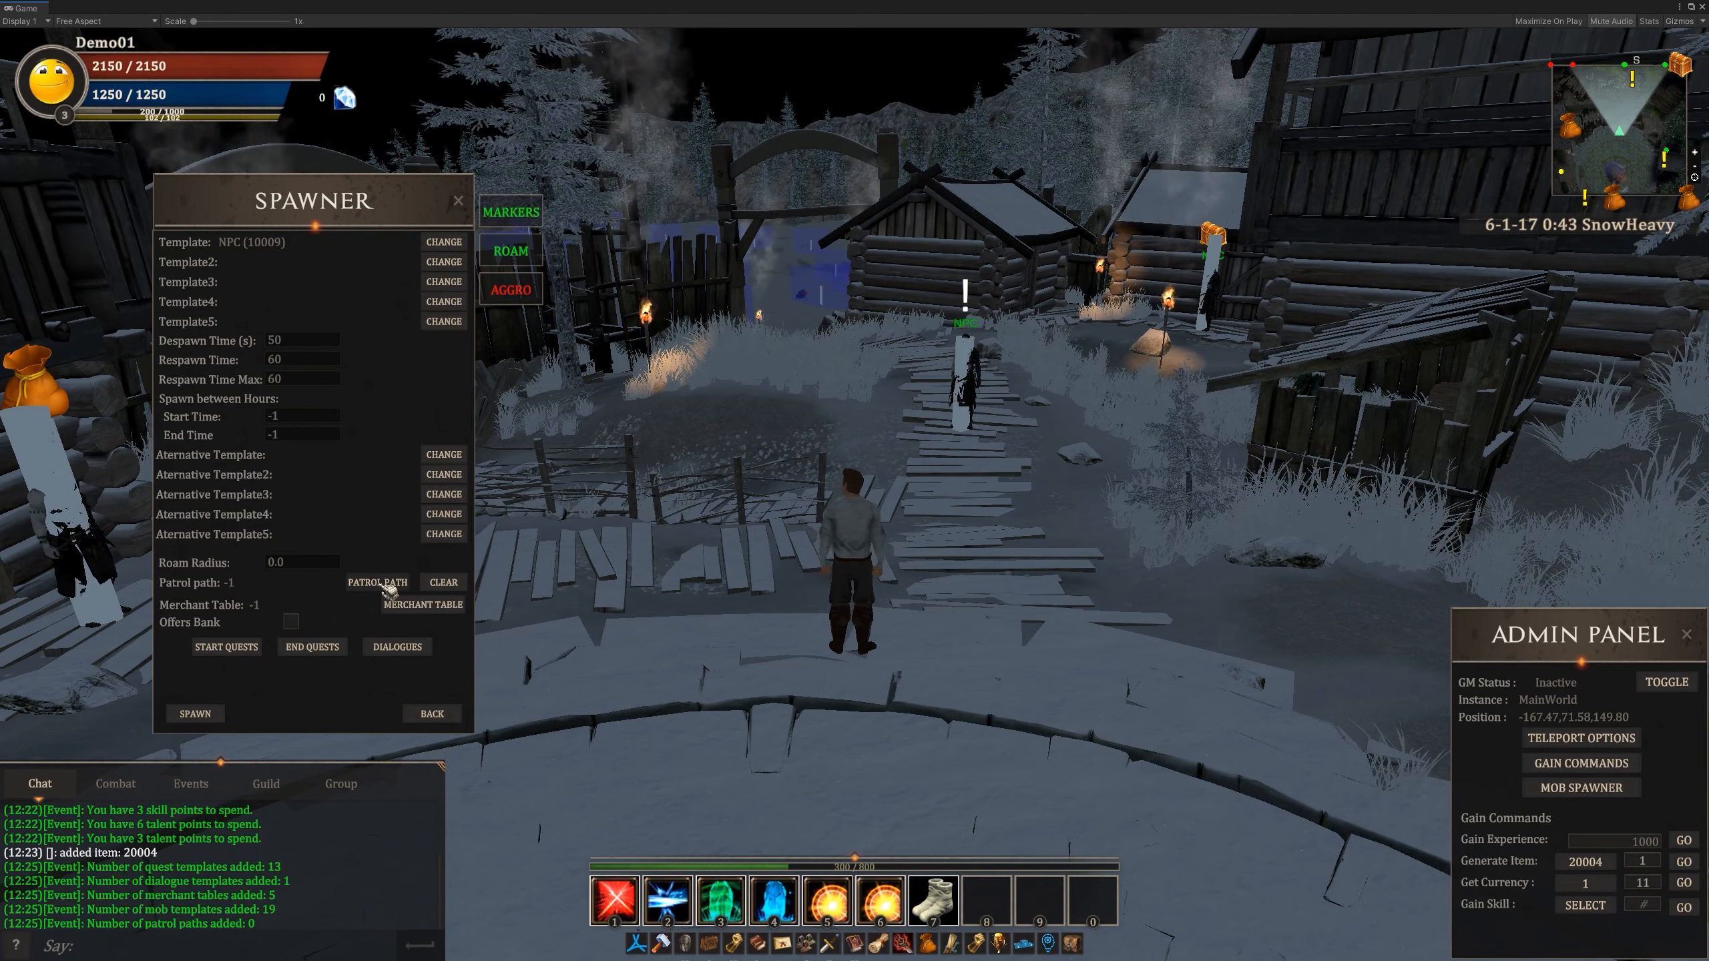
click(390, 584)
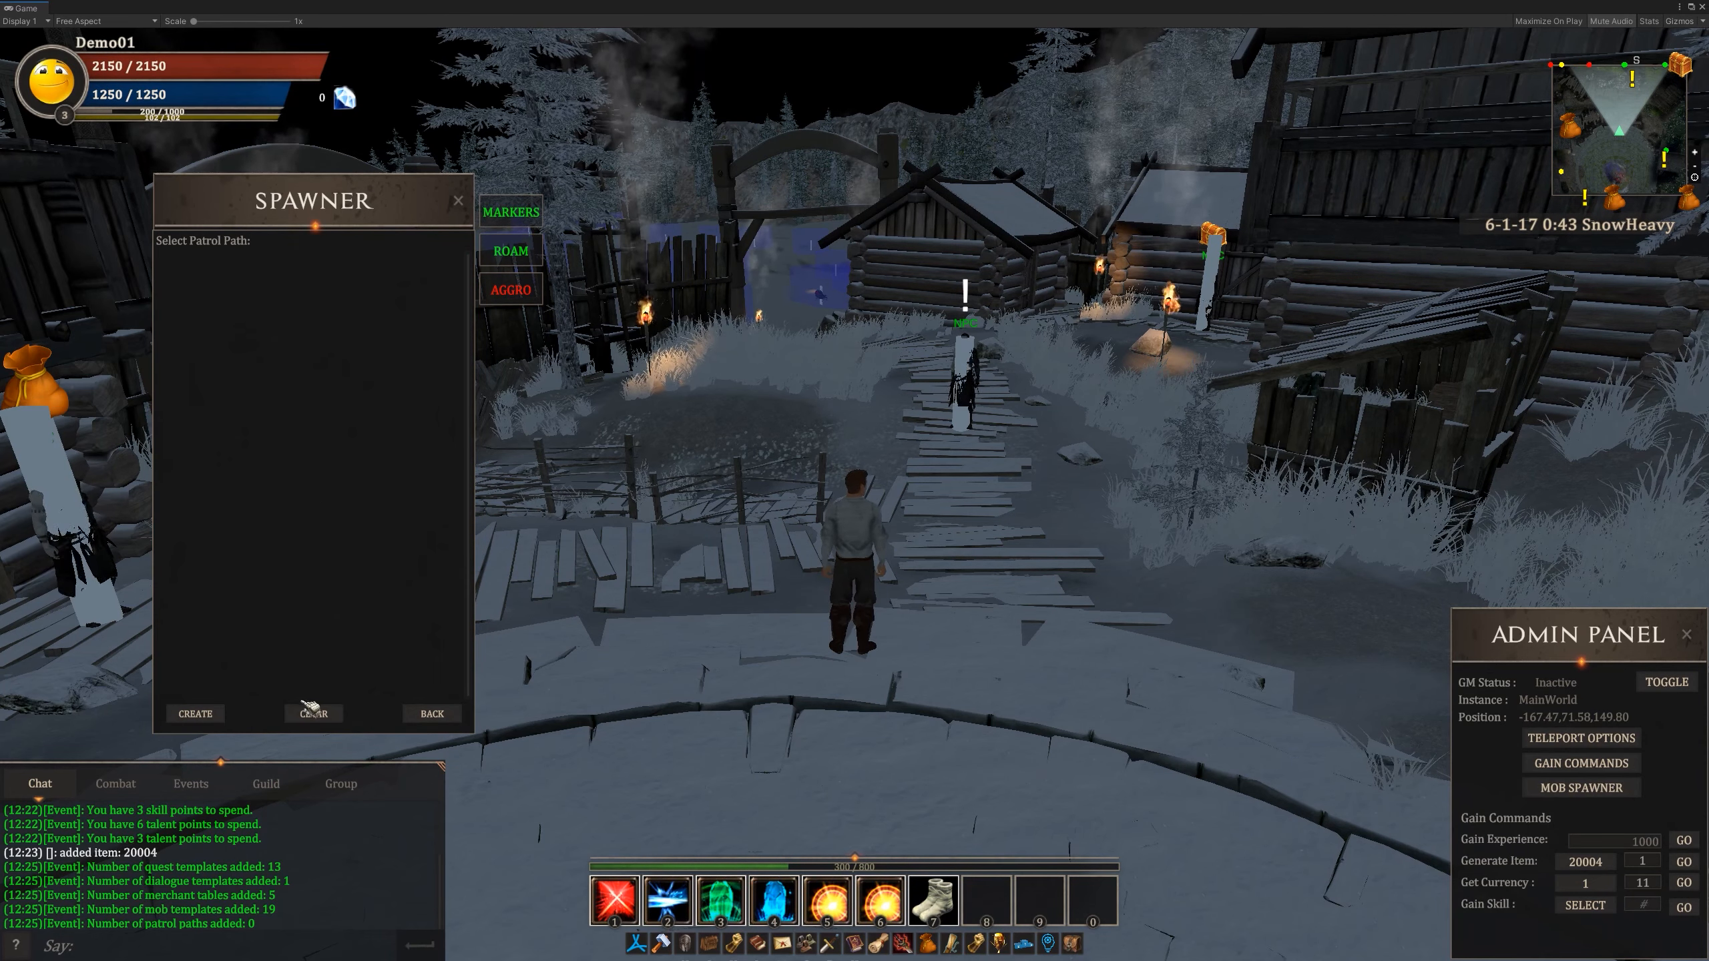
click(201, 714)
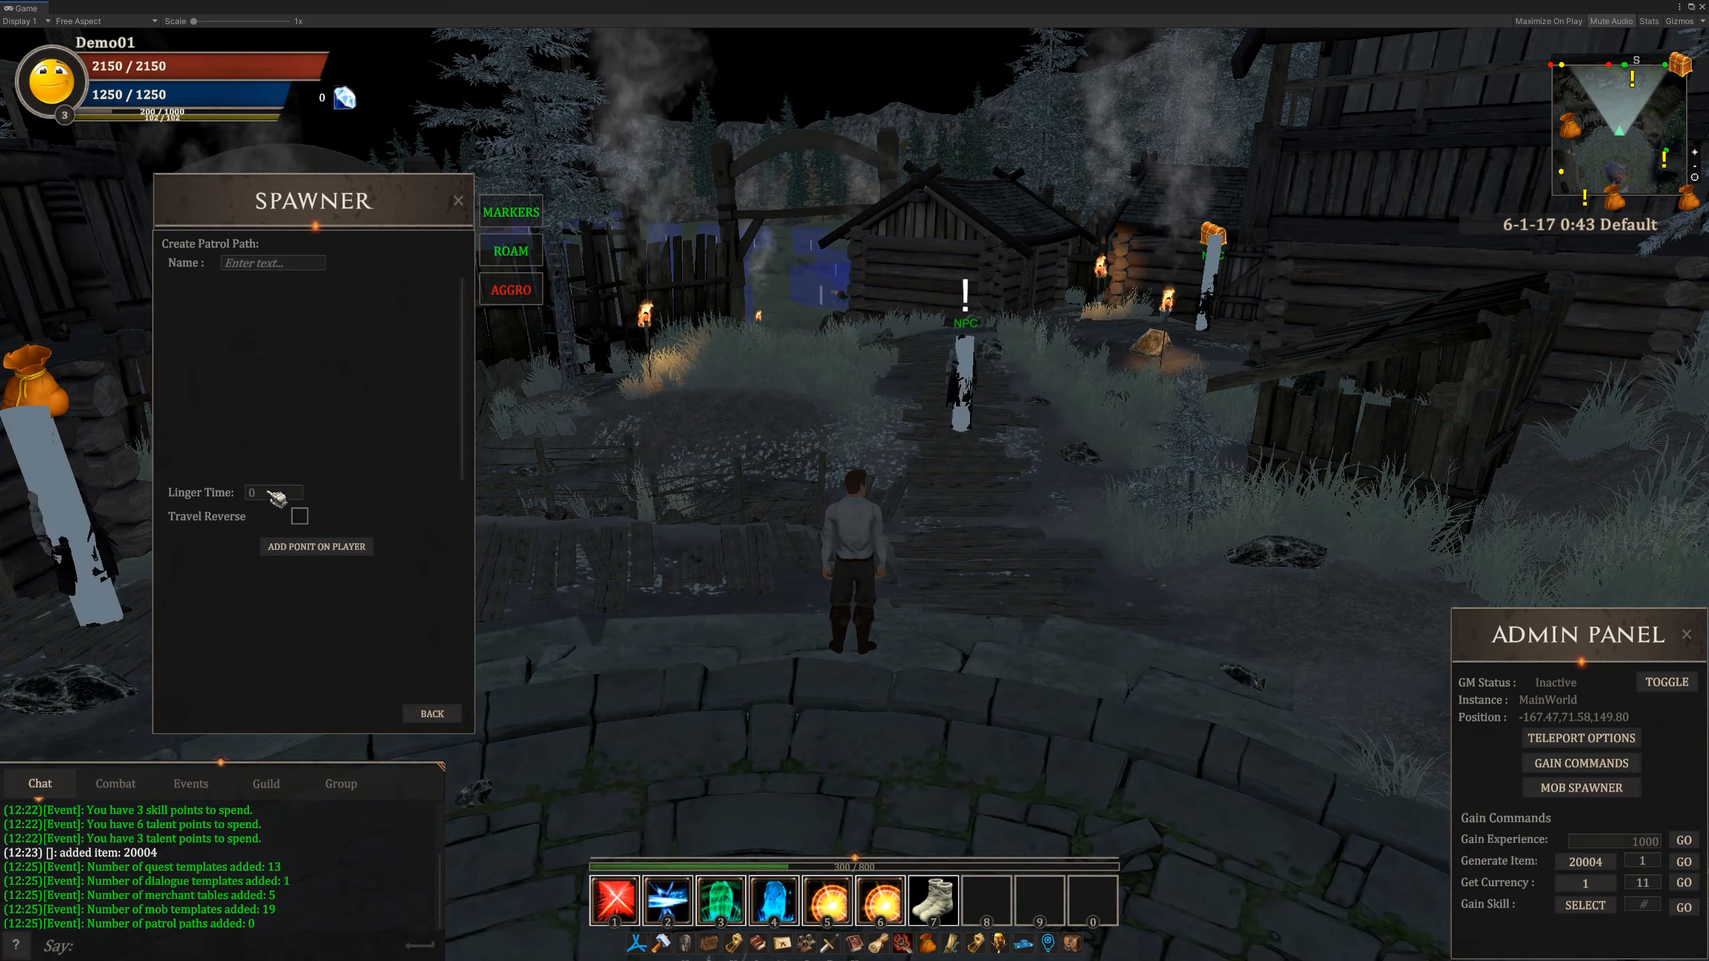
click(300, 273)
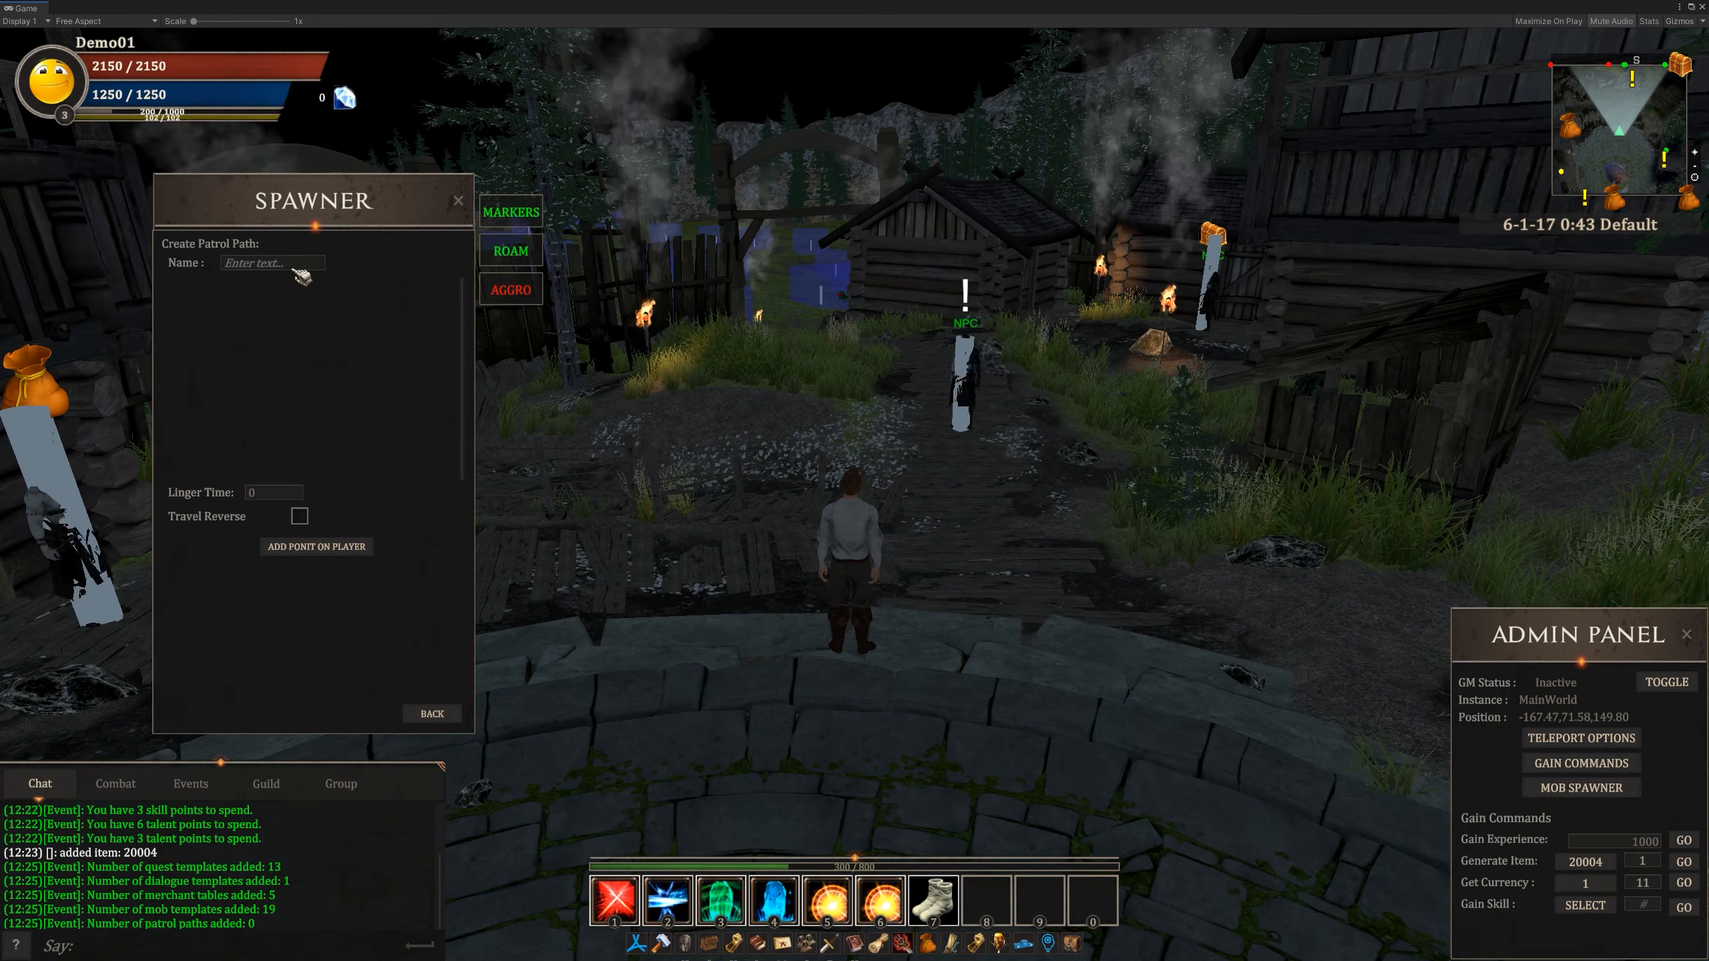
text(patrol01)
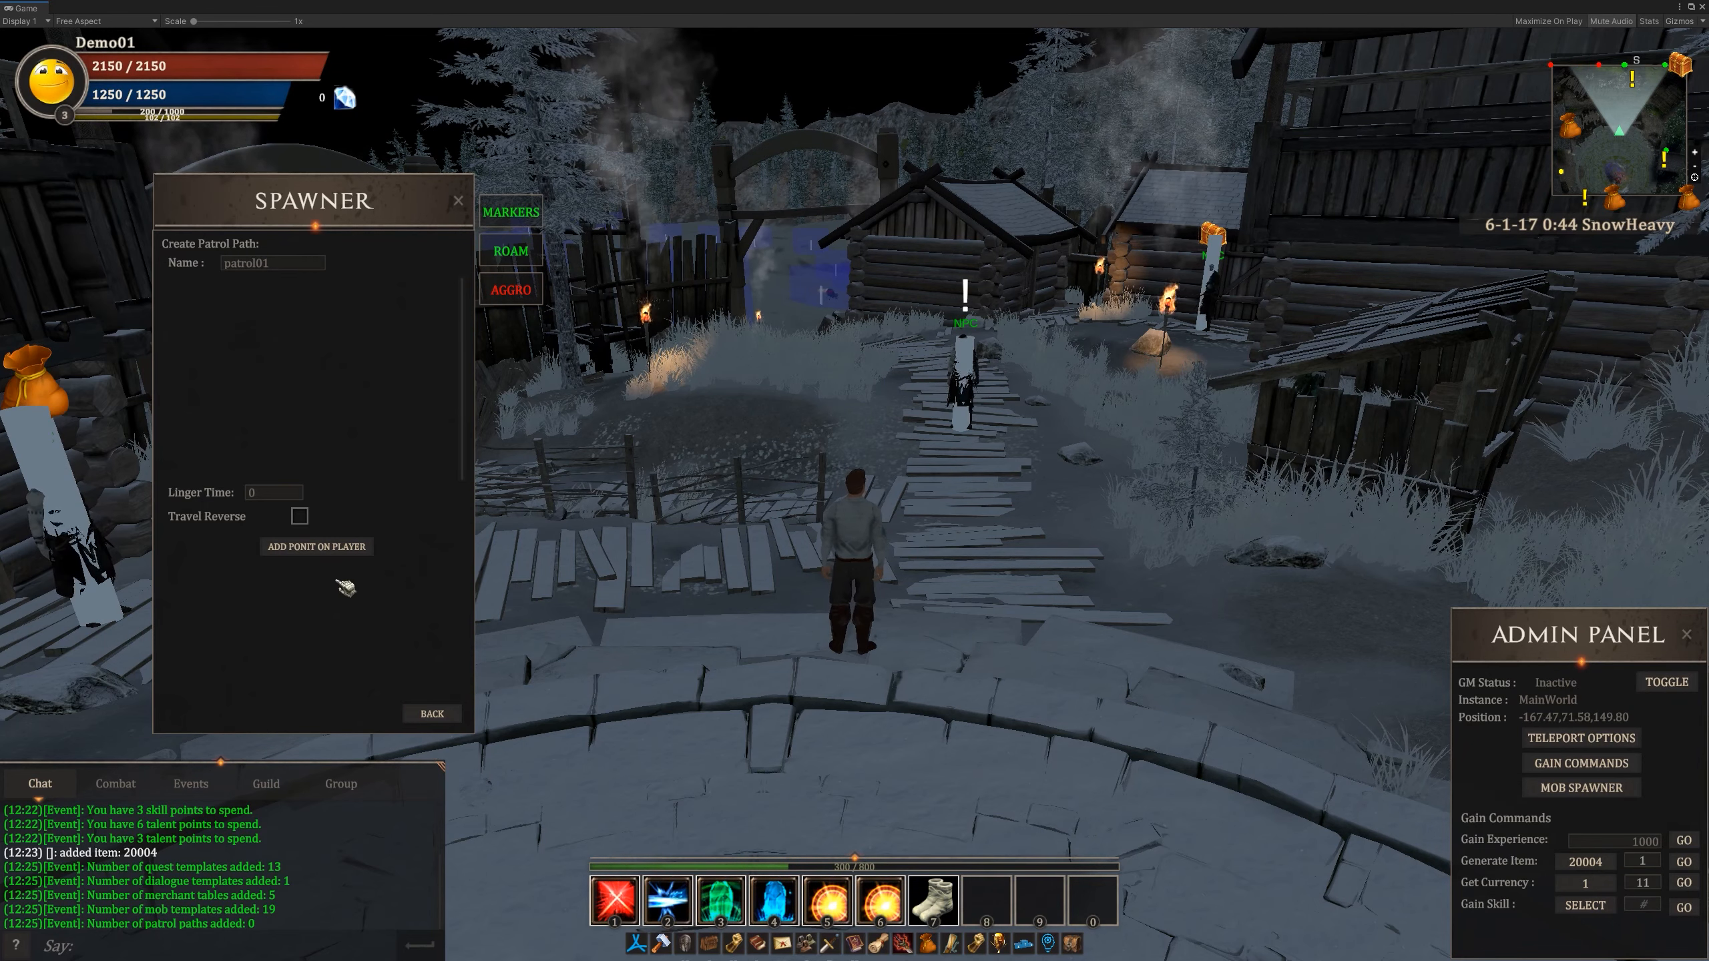
- Add three patrol points at the player's position, at the plaza's edge, on the walkway and near the village gate, and run back to the plaza
click(335, 549)
key(w)
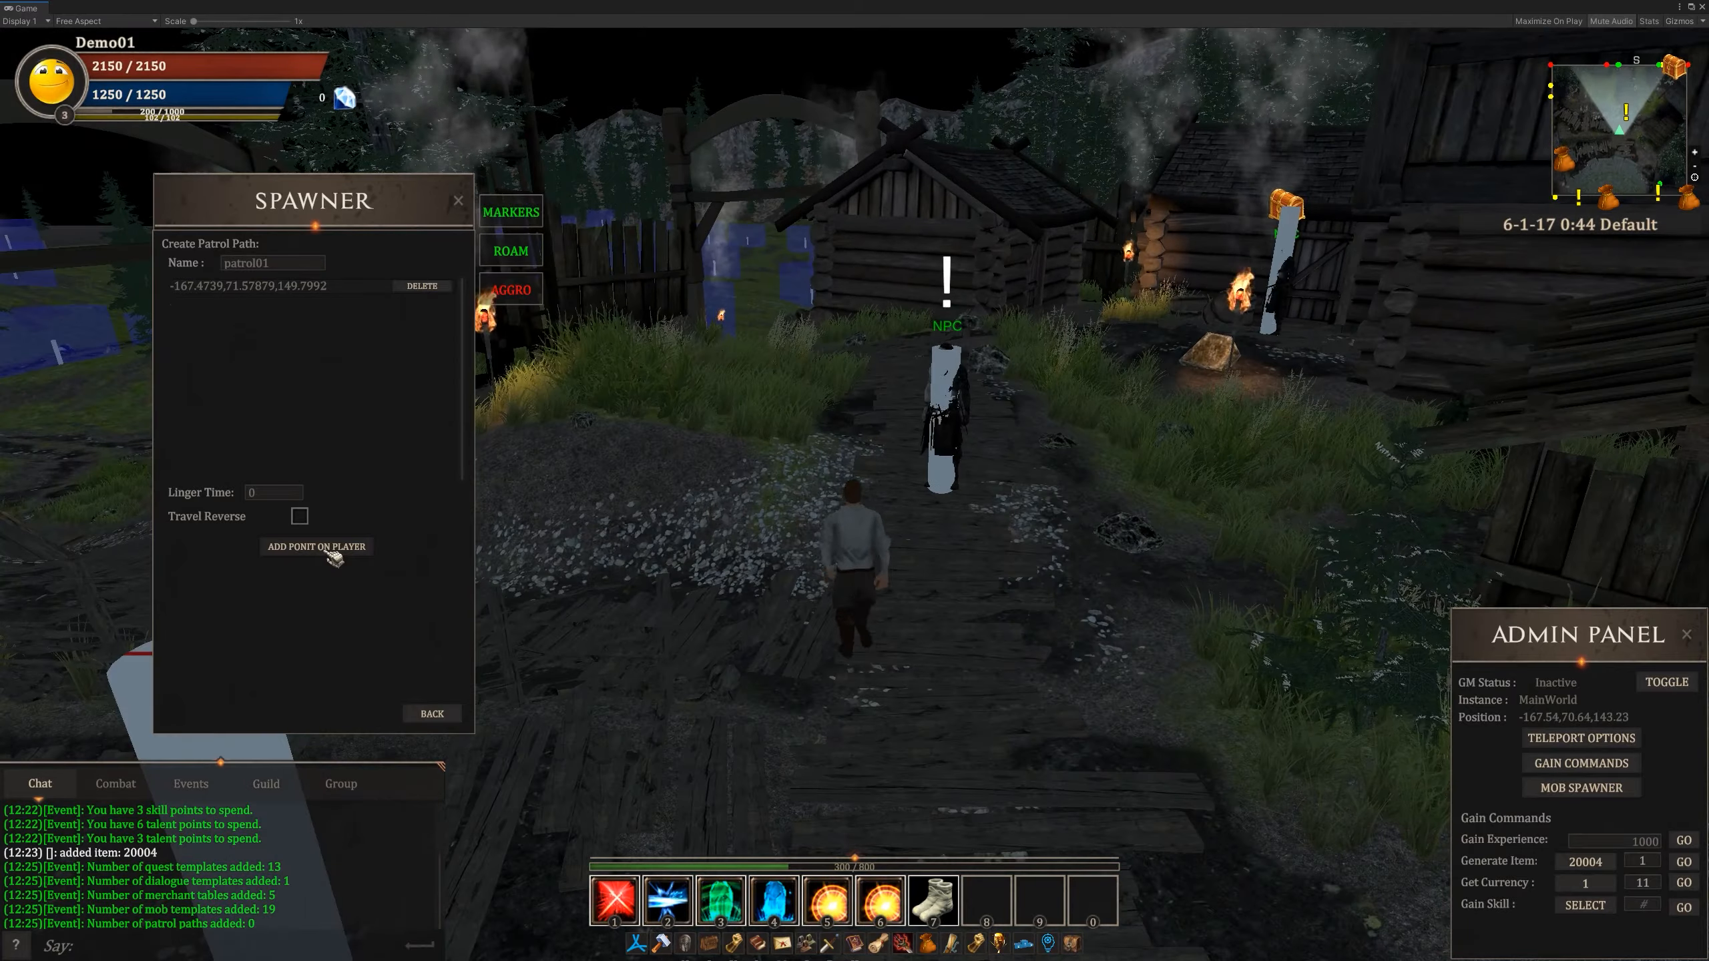
click(332, 548)
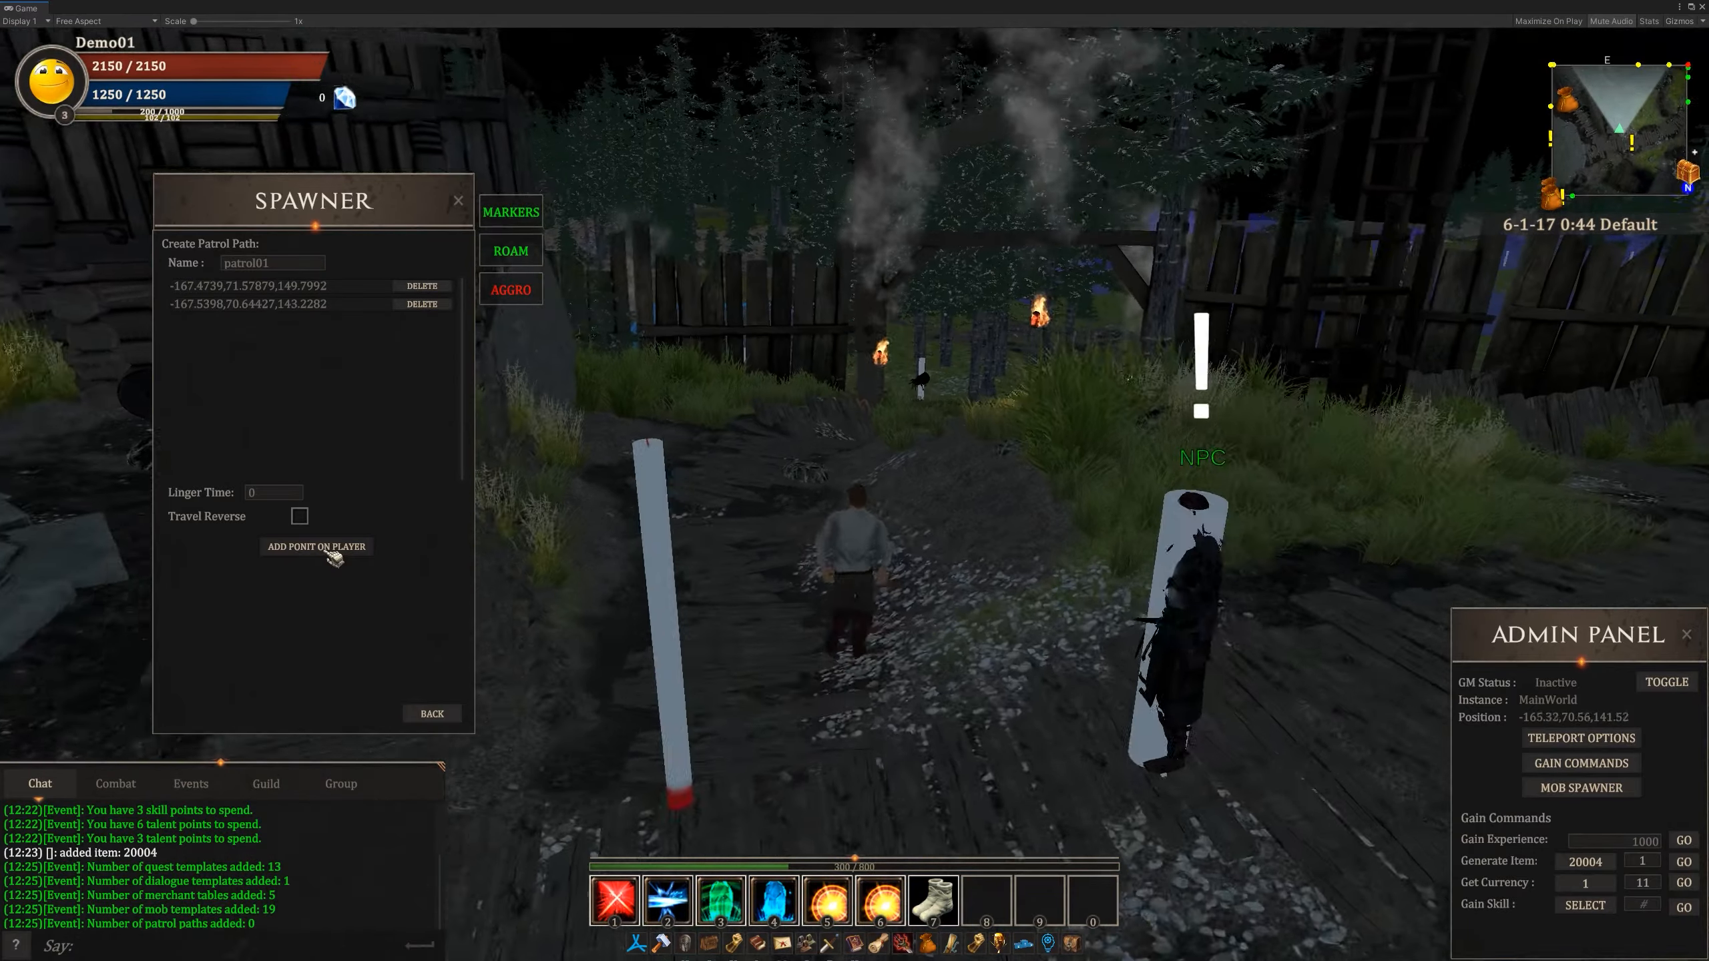
key(w)
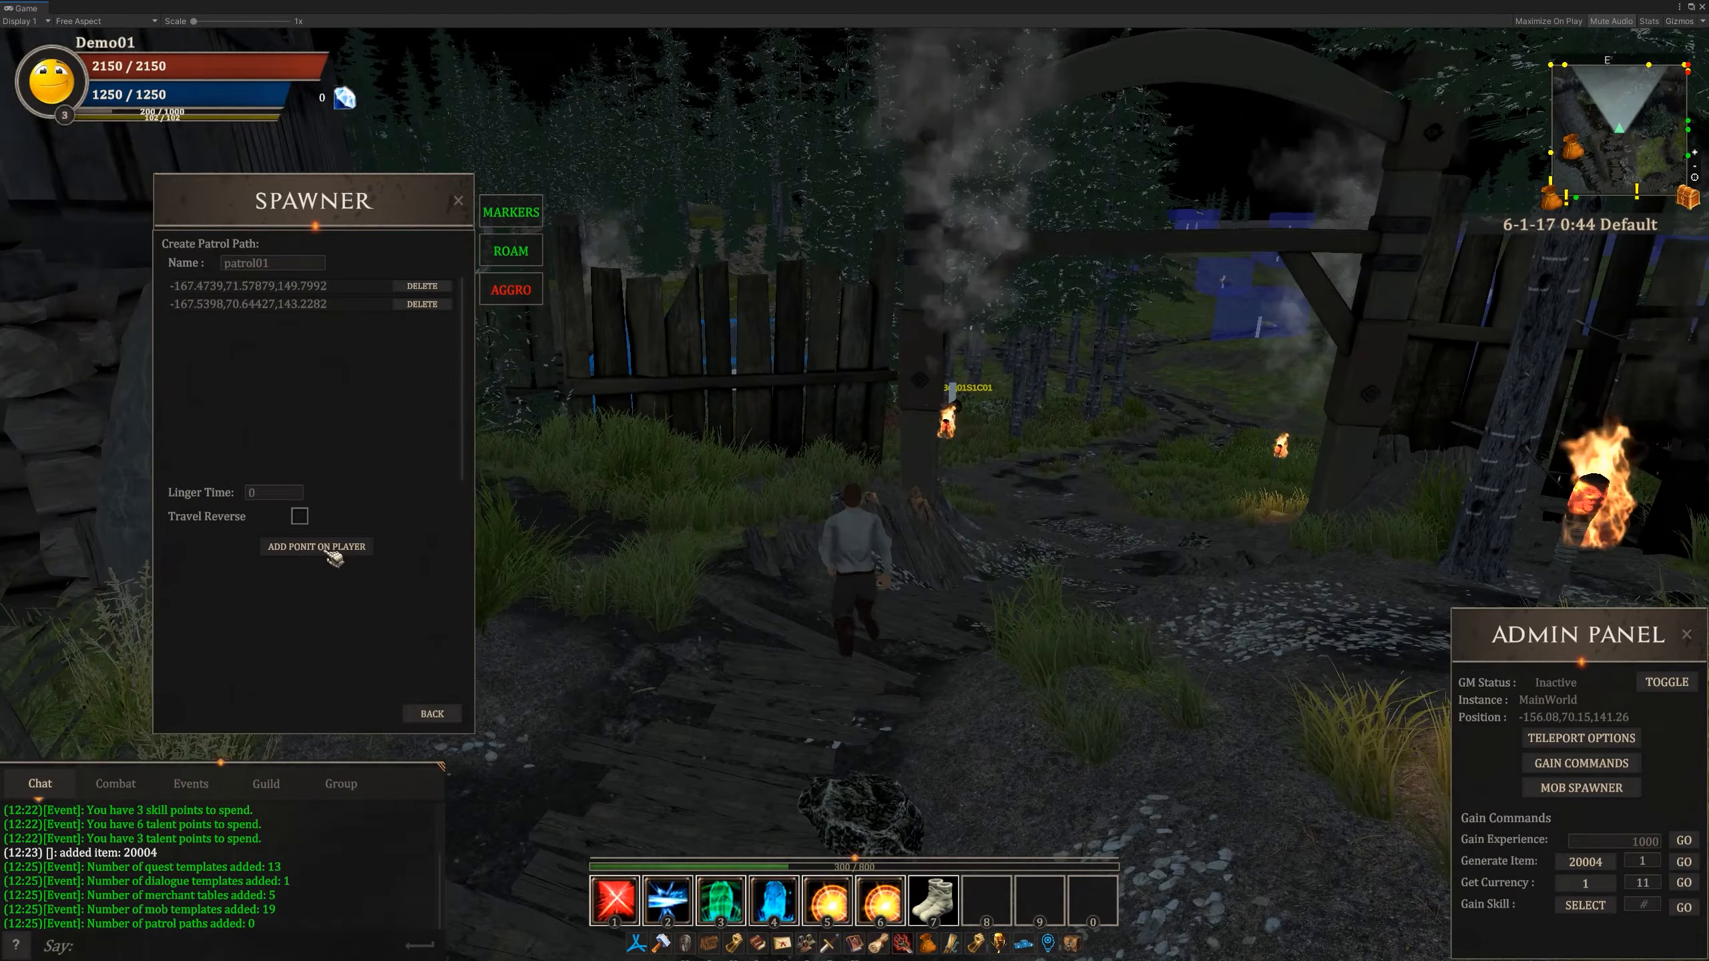
click(333, 549)
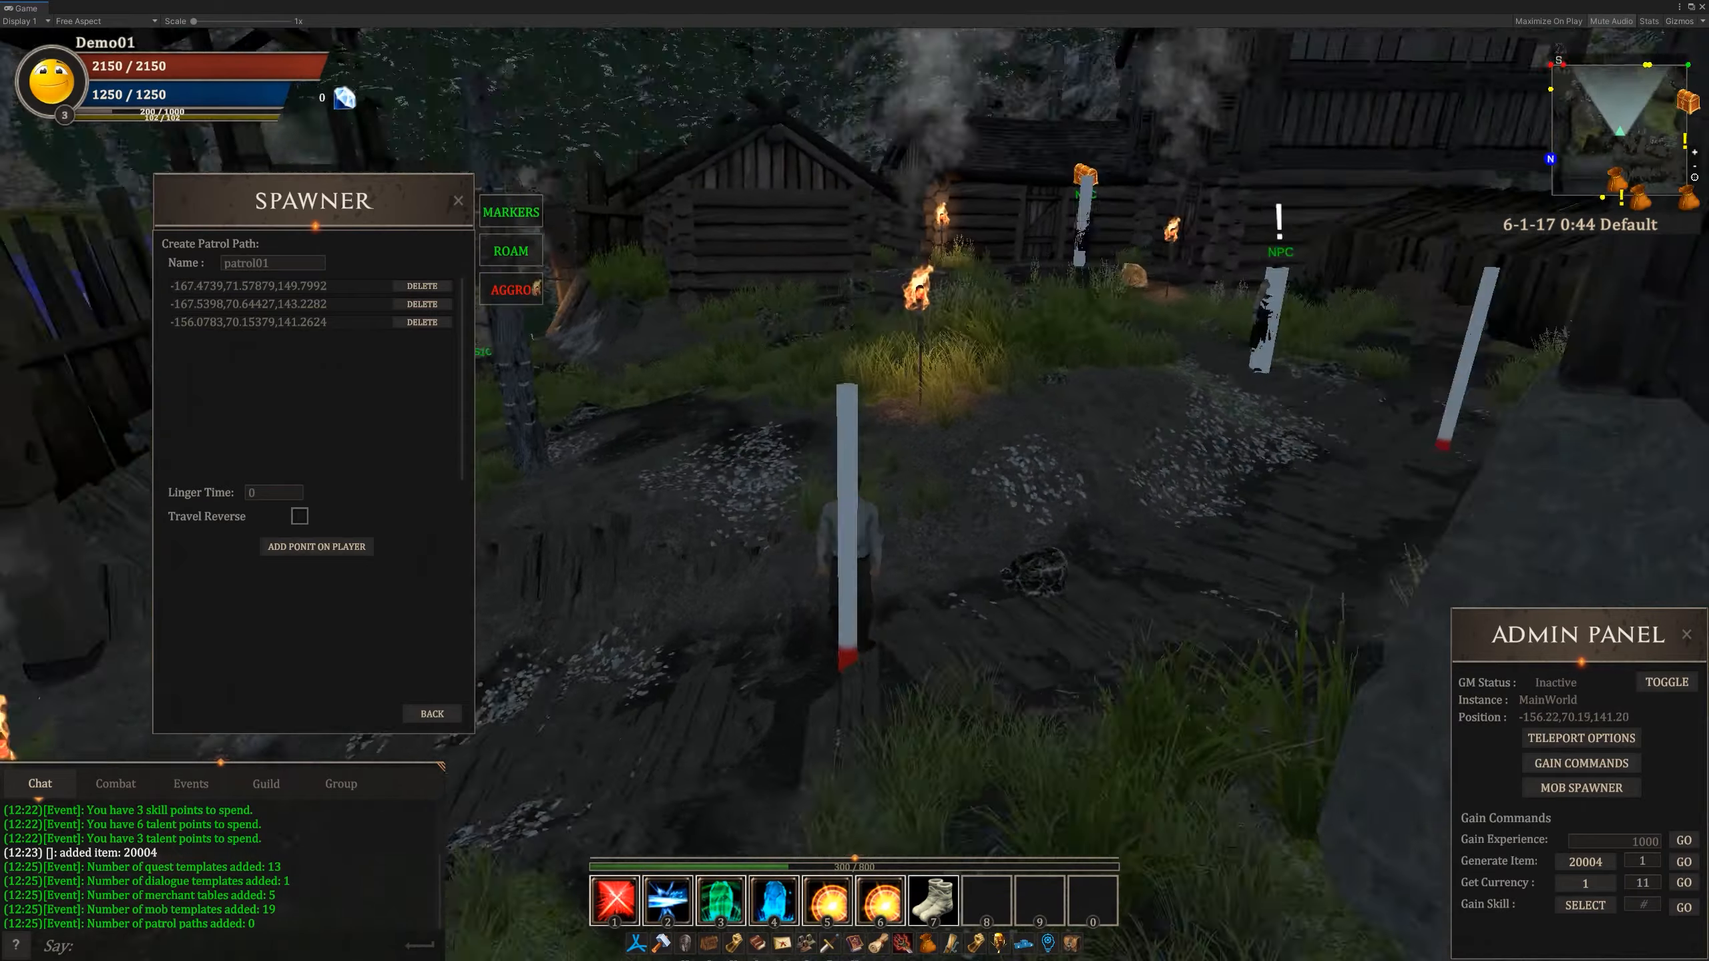
key(w)
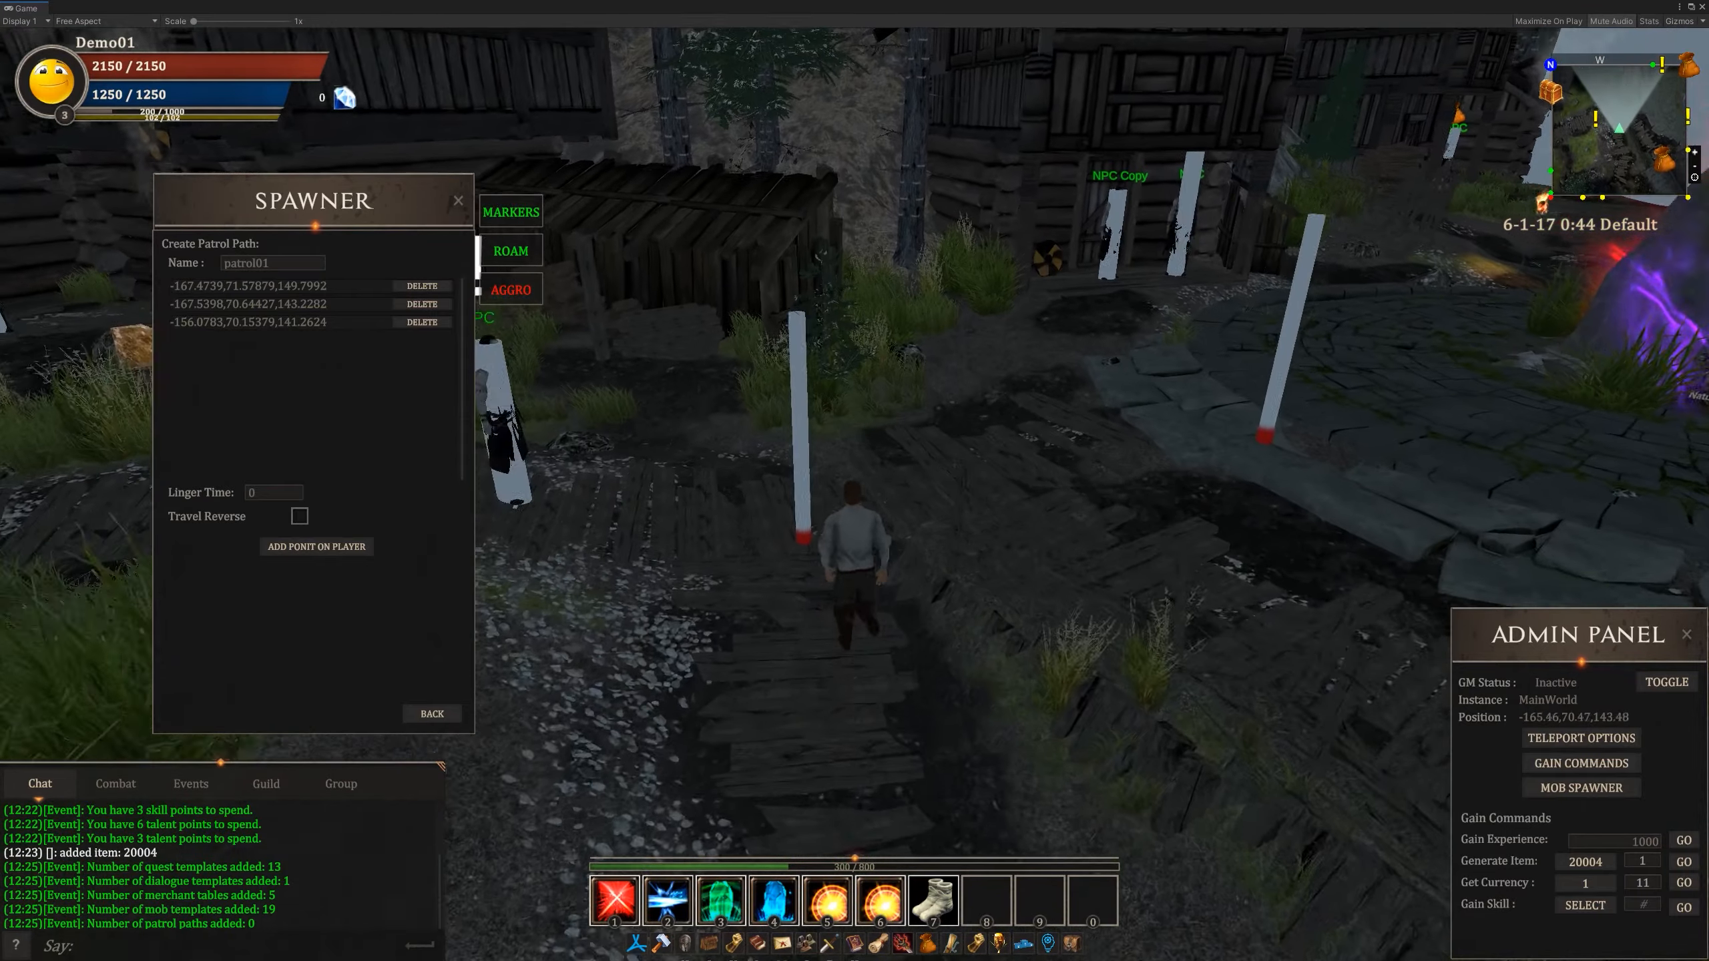
key(w)
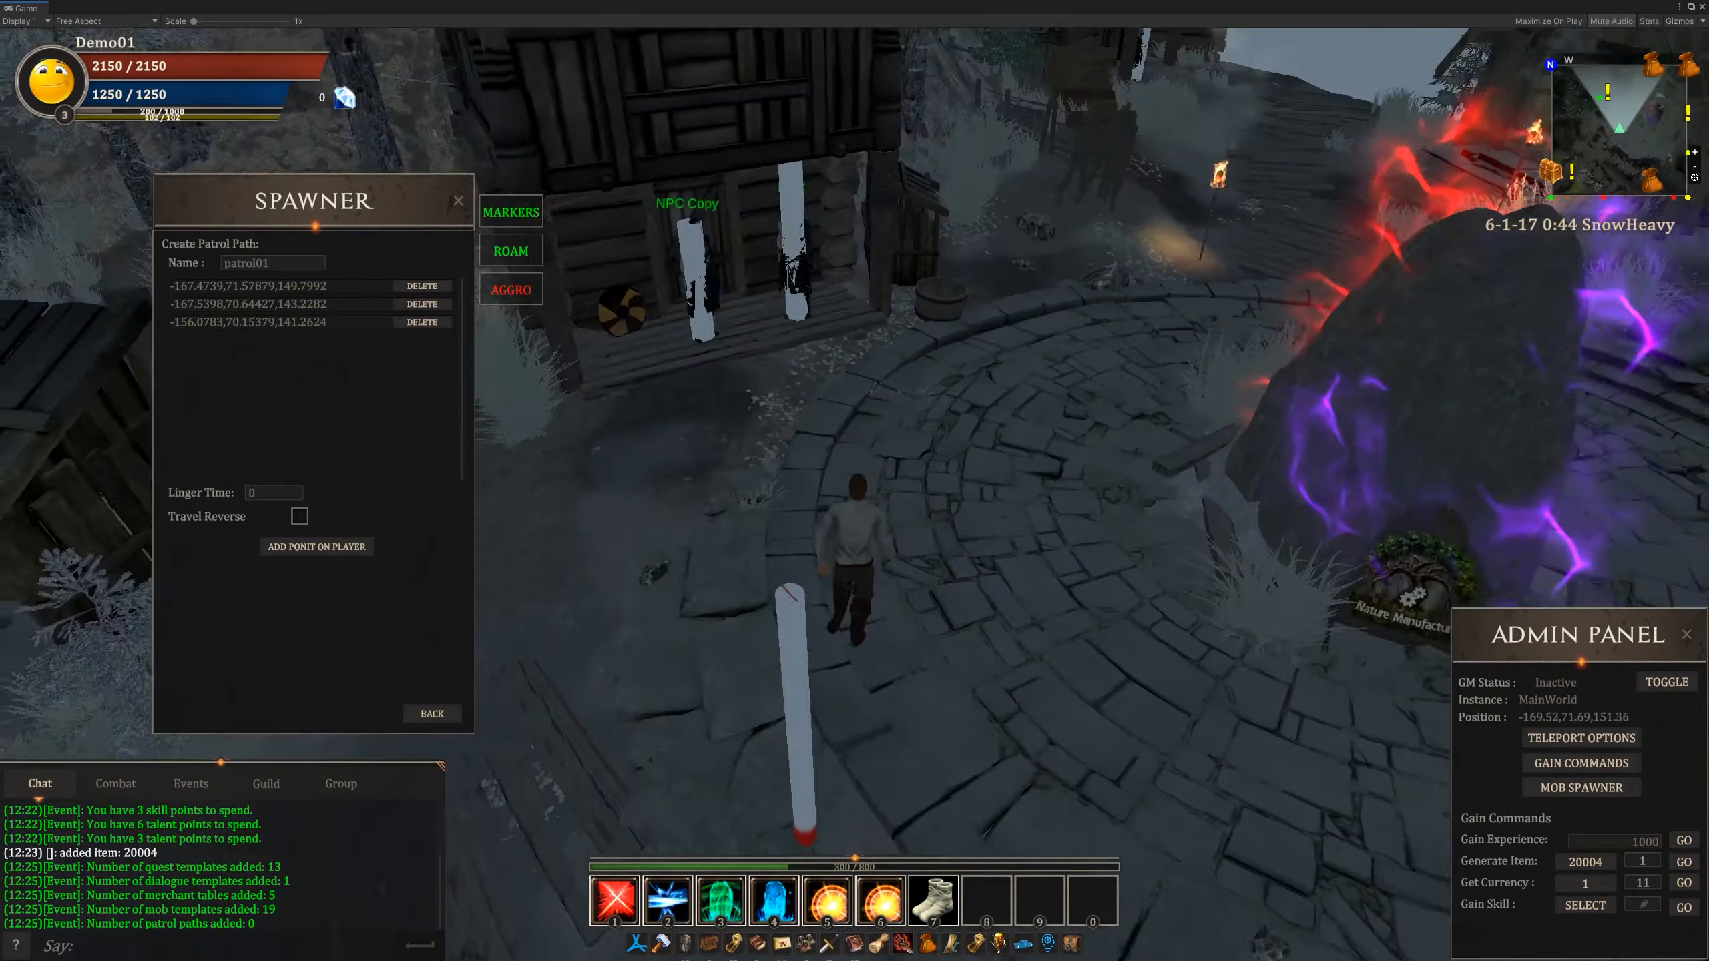
- Return from the patrol01 path to the spawn settings and open the merchant table selection
key(w)
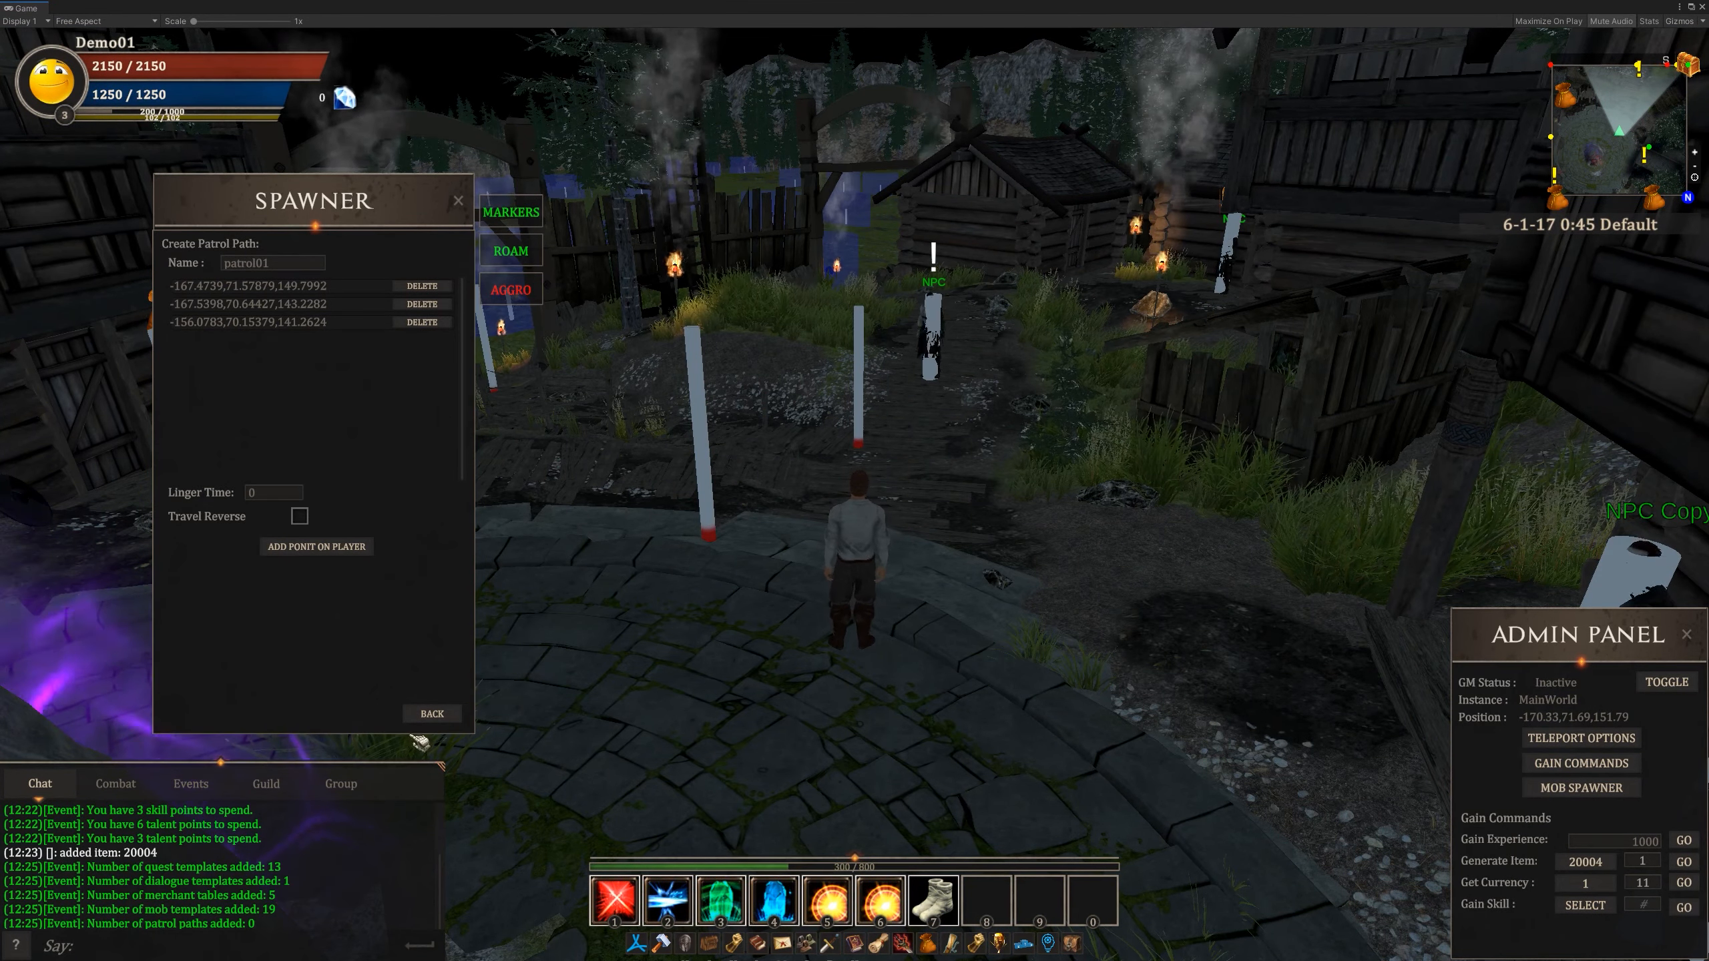
click(444, 719)
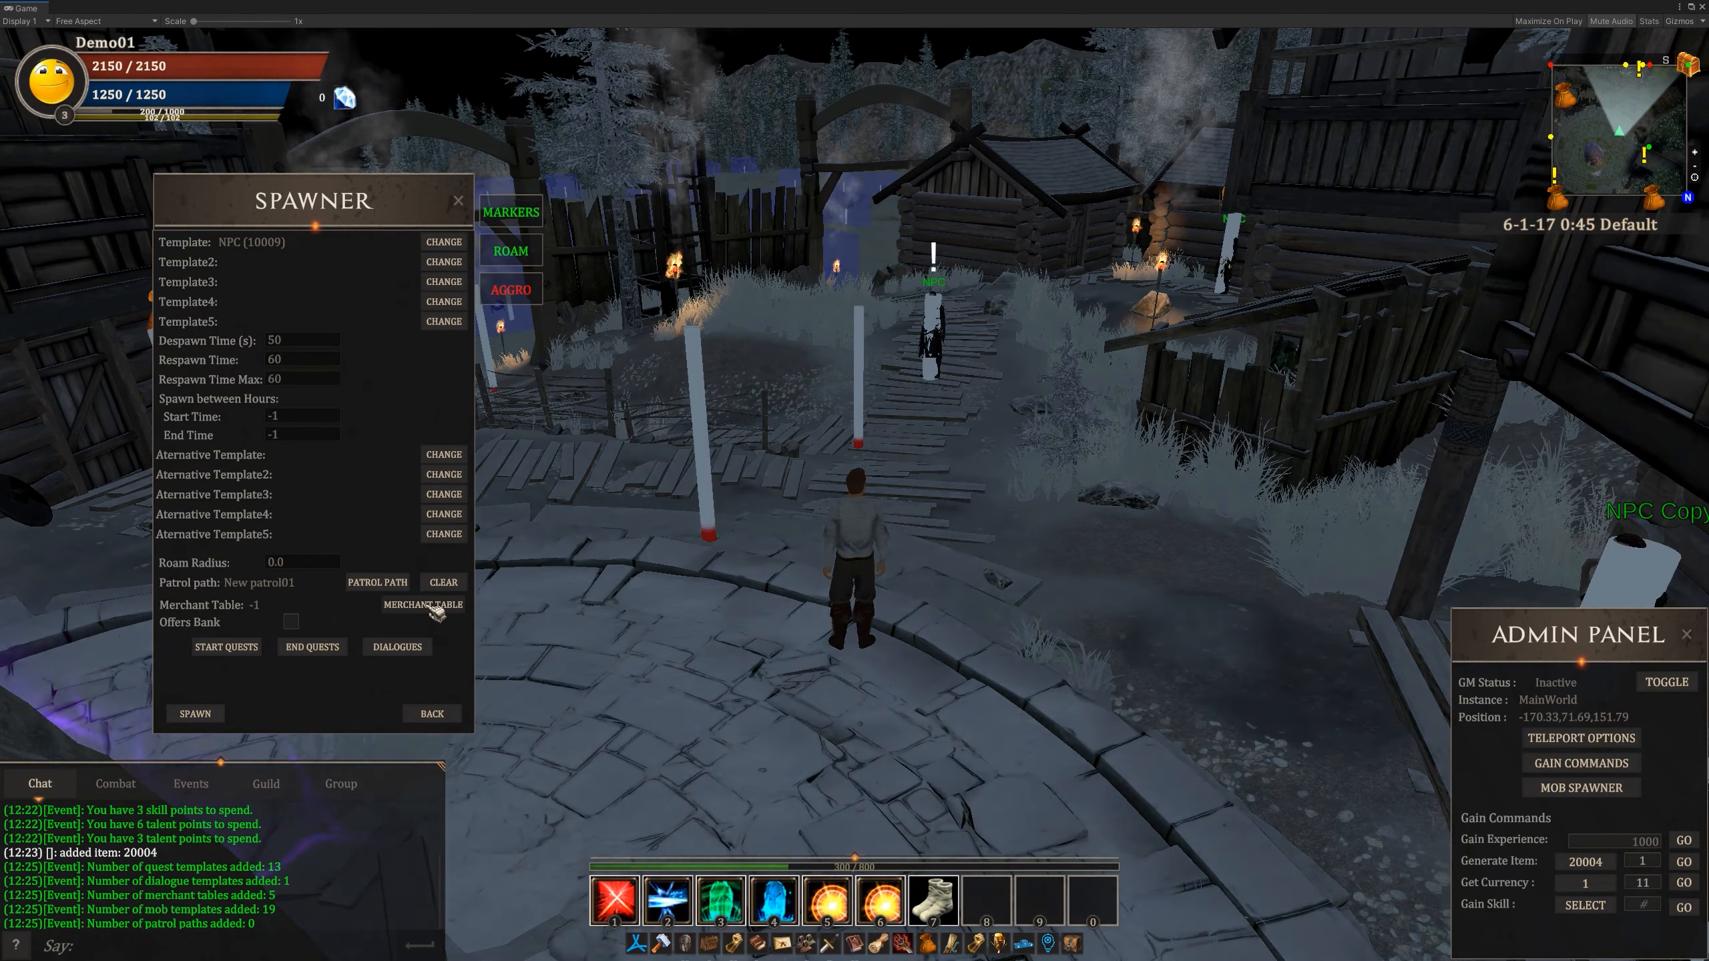
click(433, 606)
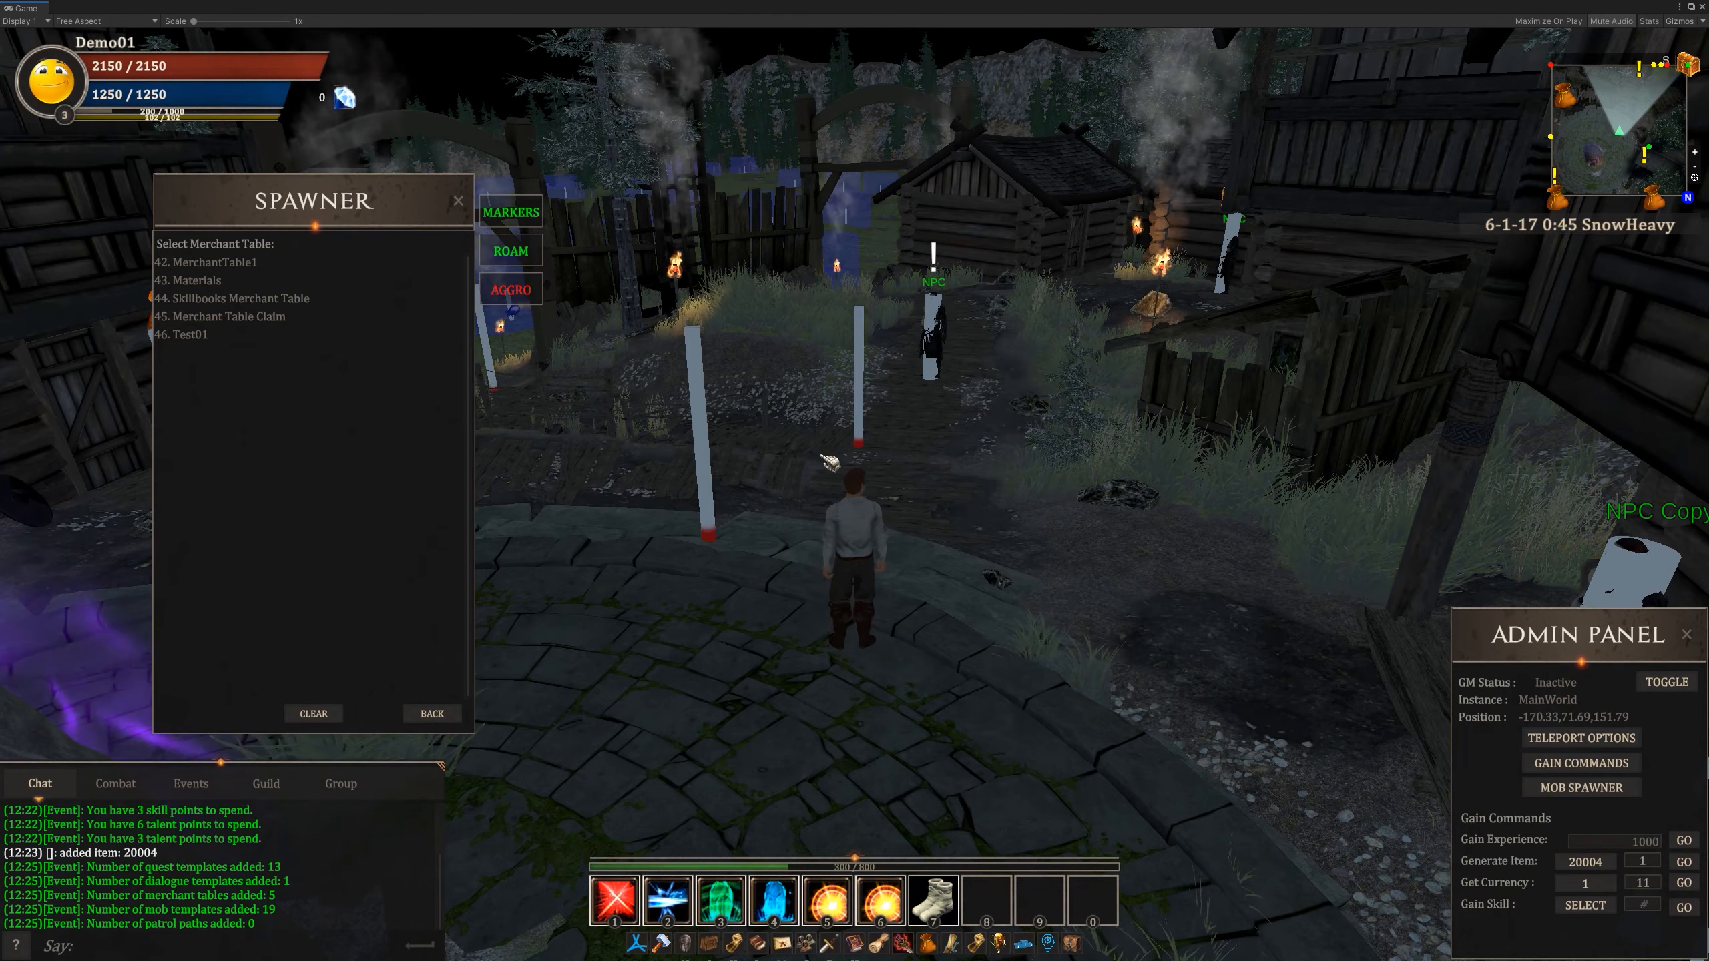
- Run to the merchant NPC by the log house, inspect the skillbooks it sells, and return to the spawn settings
right_drag(828, 462, 673, 464)
key(w)
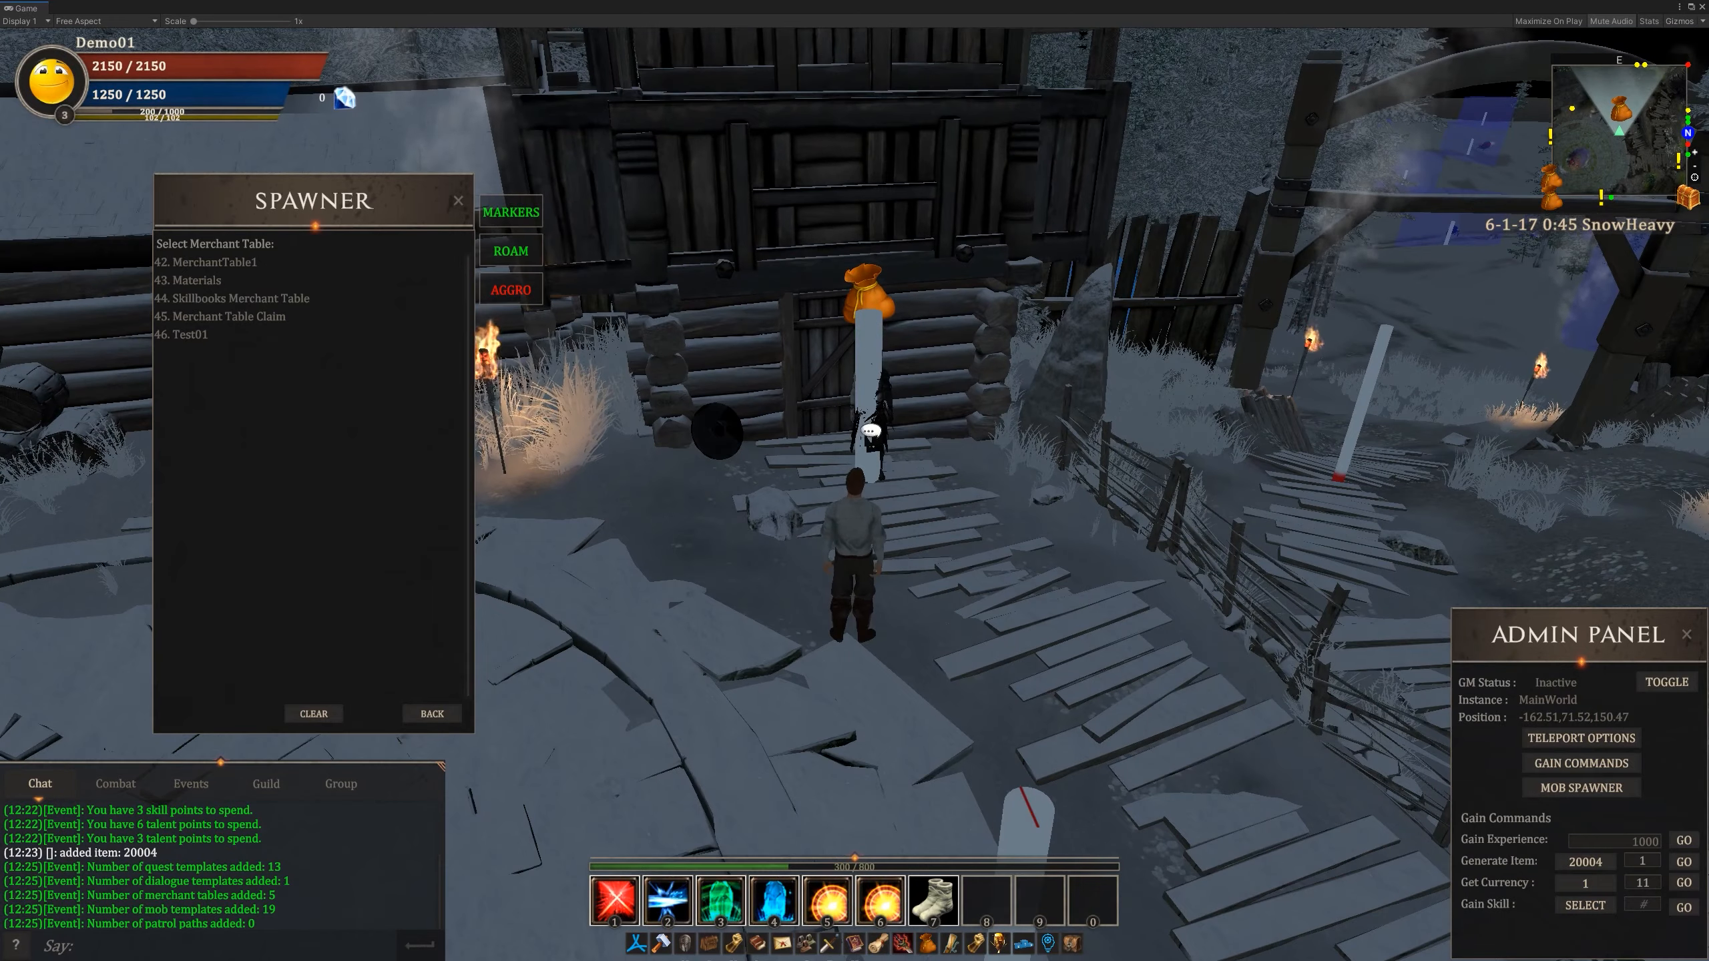
right_click(864, 425)
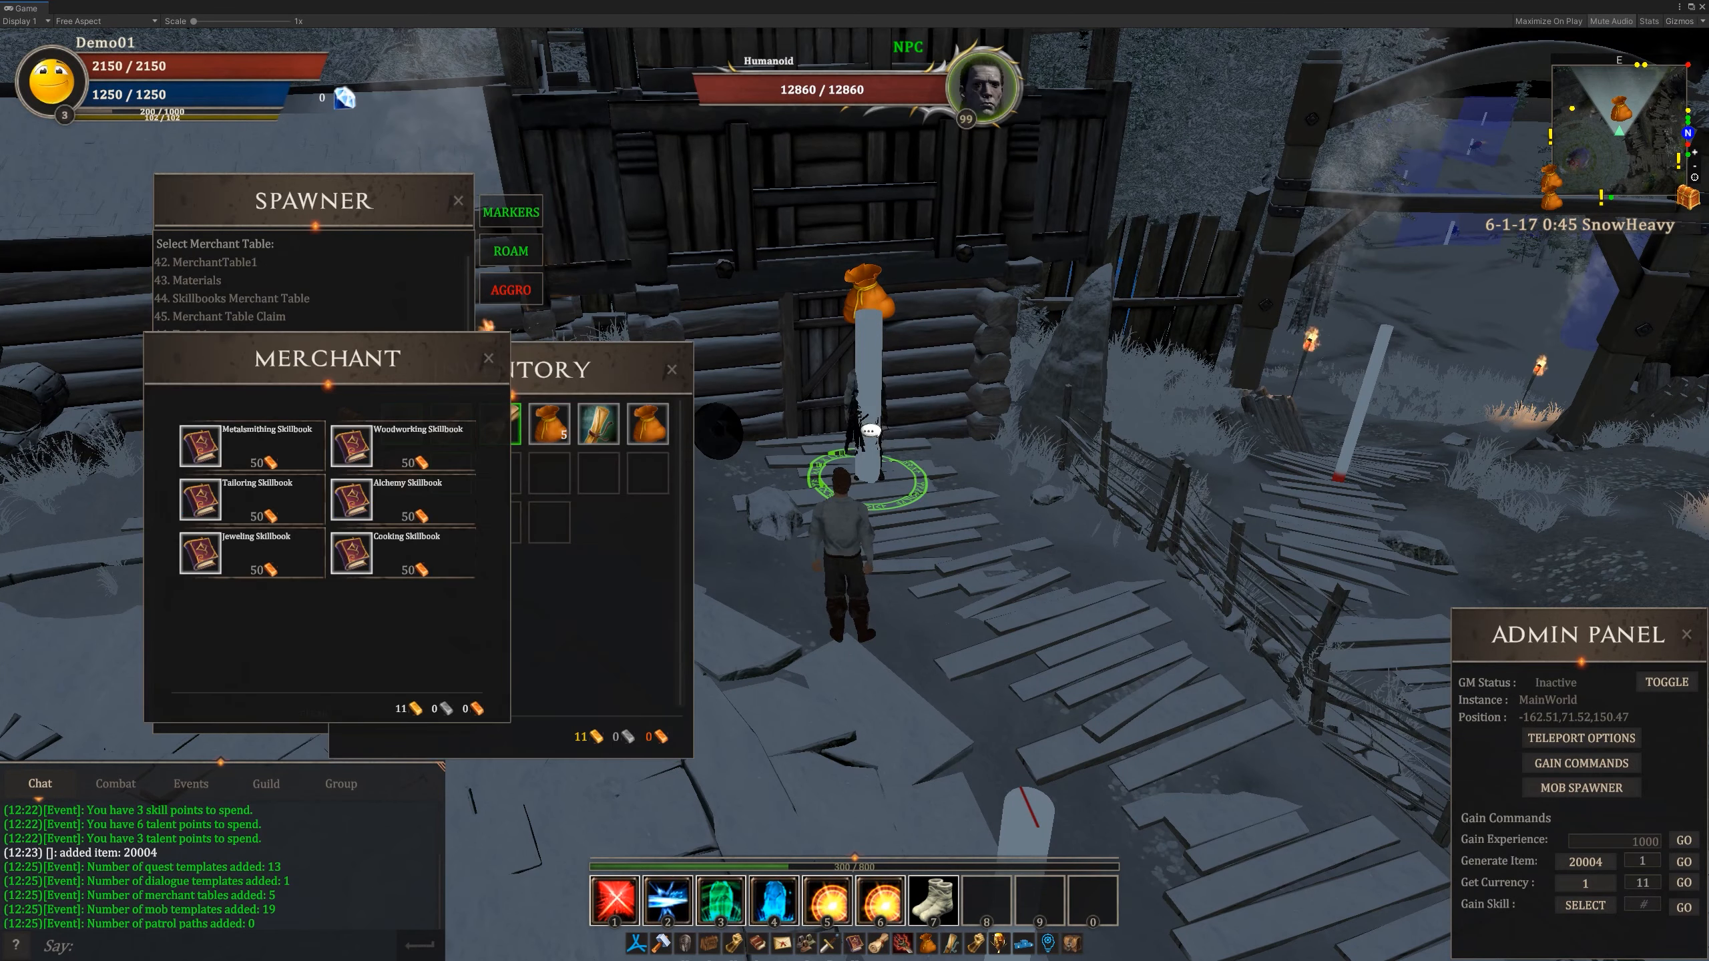
drag(440, 385, 968, 396)
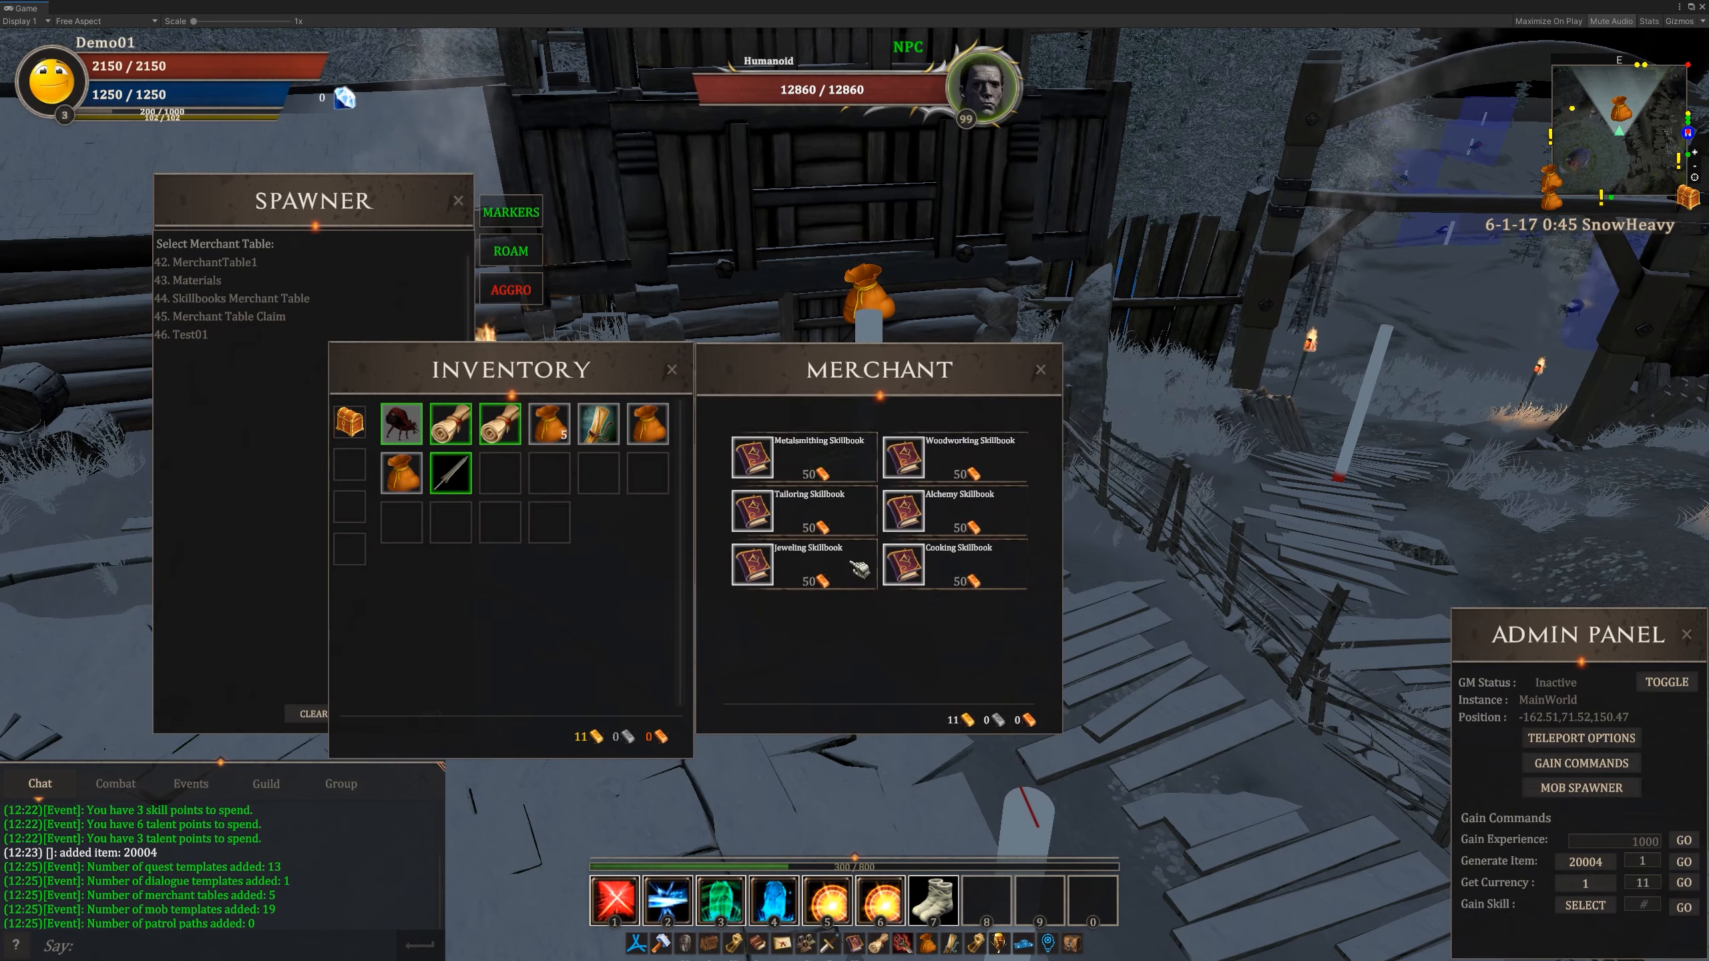
mouse_move(753, 510)
mouse_move(763, 480)
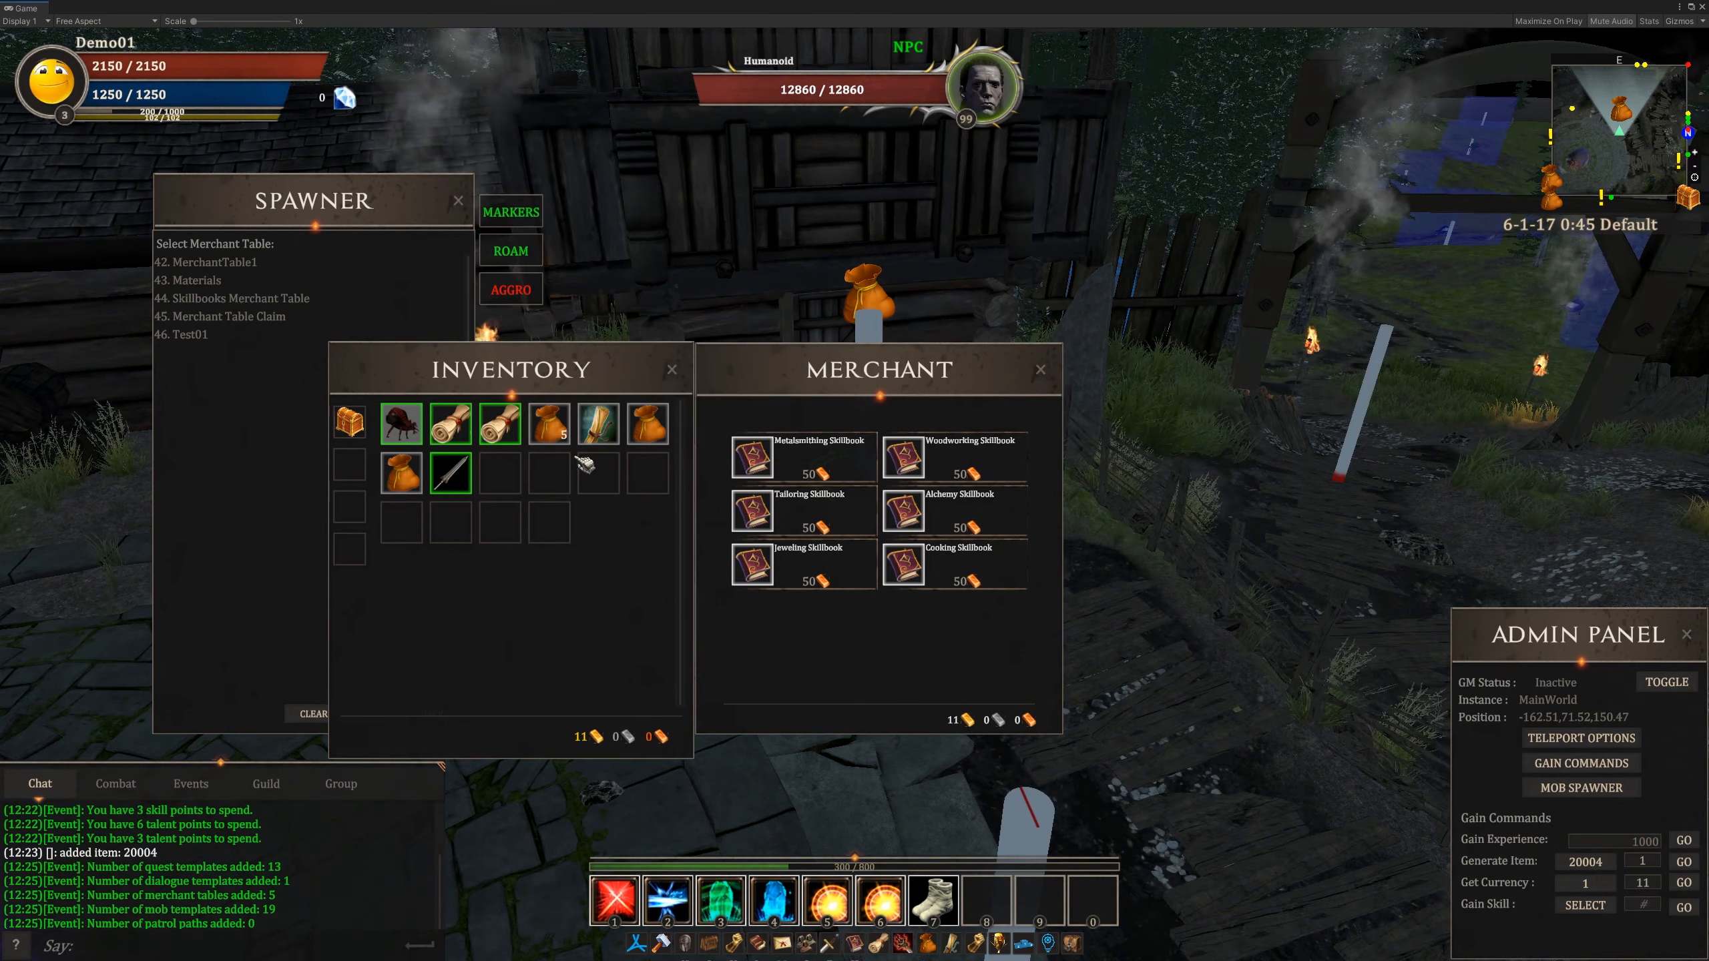
click(680, 381)
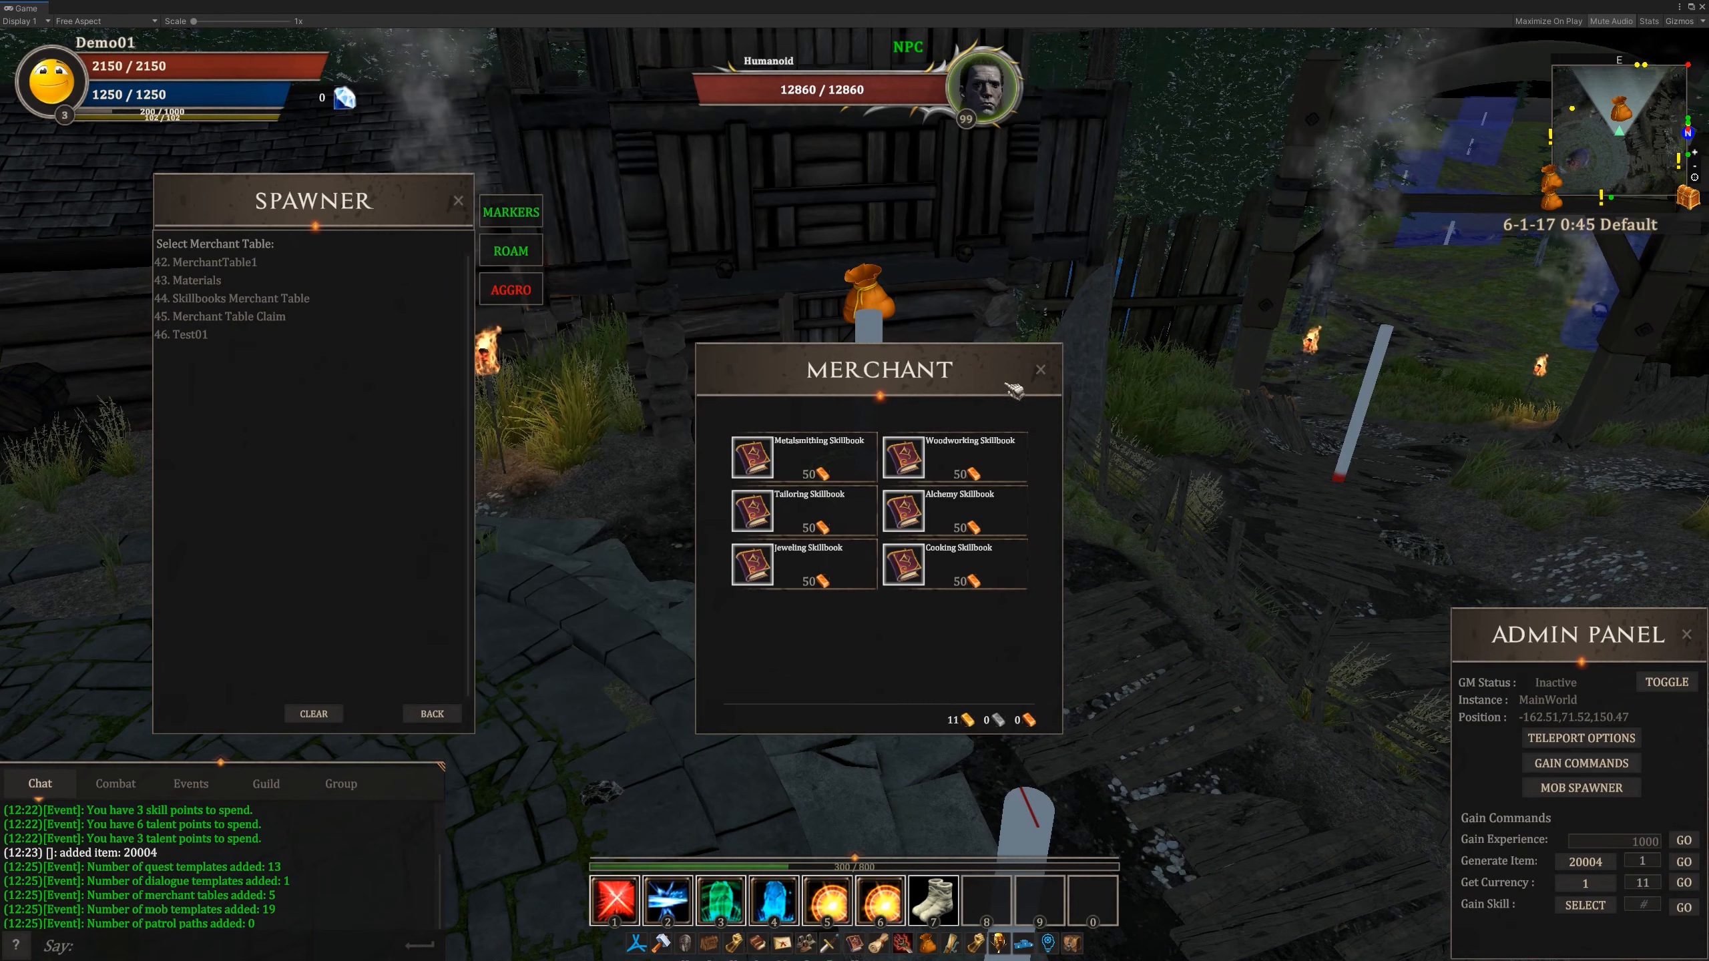
click(1047, 380)
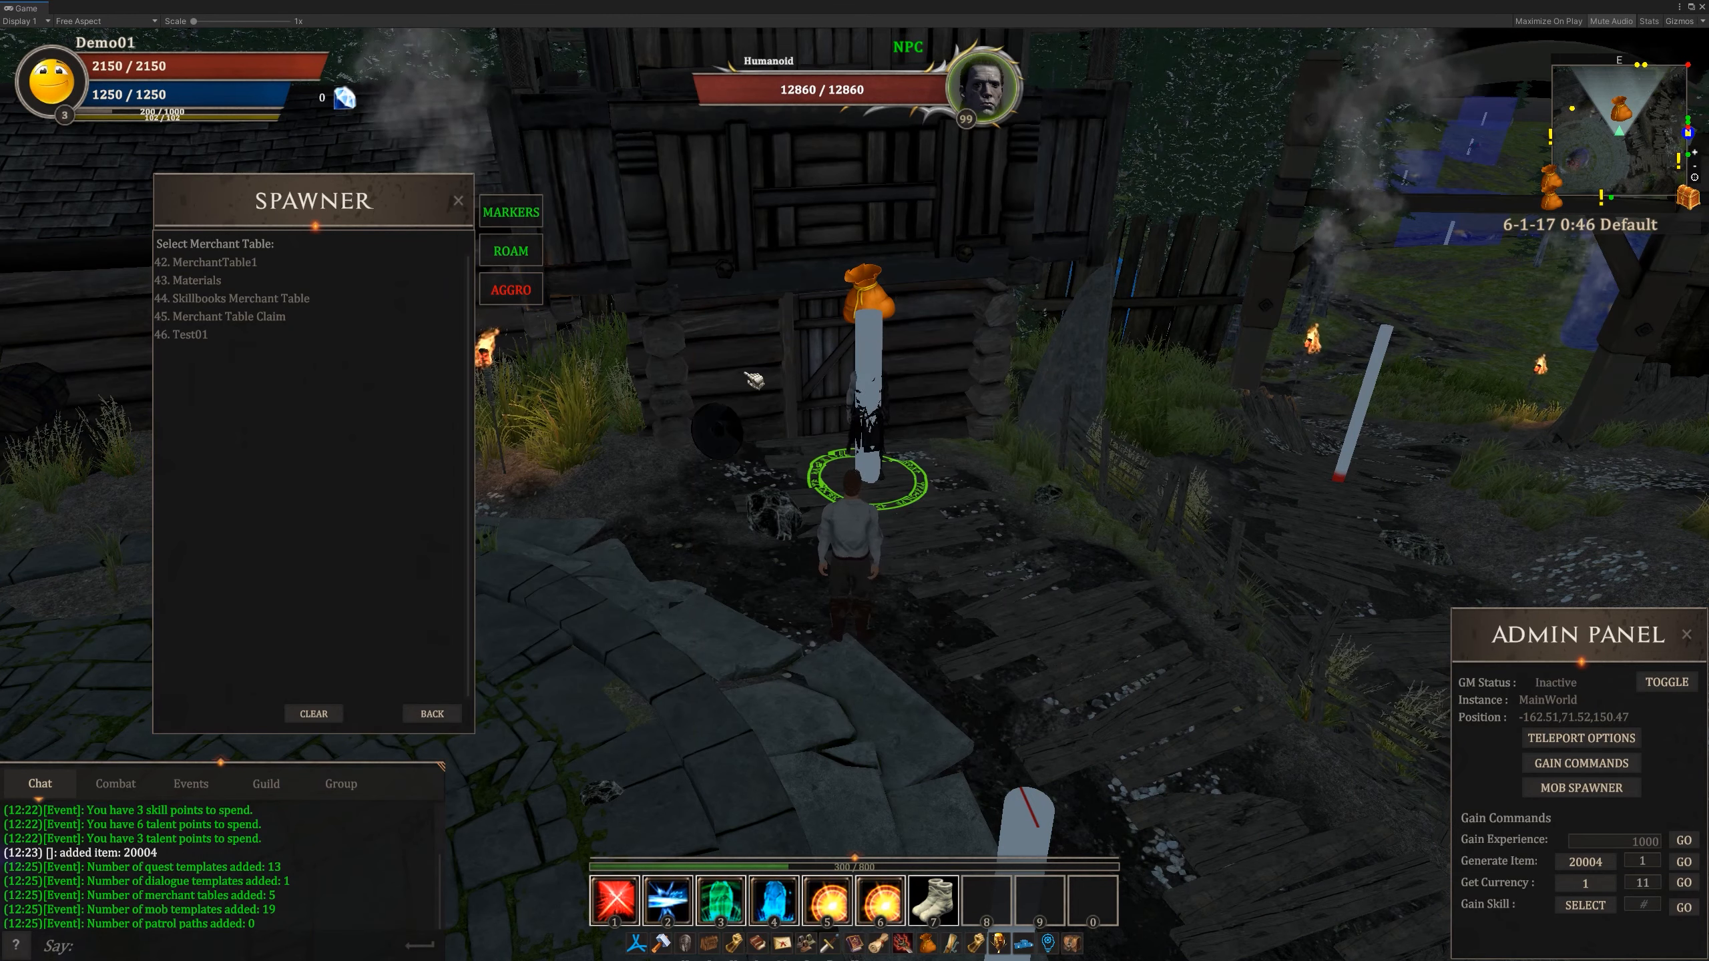
click(444, 718)
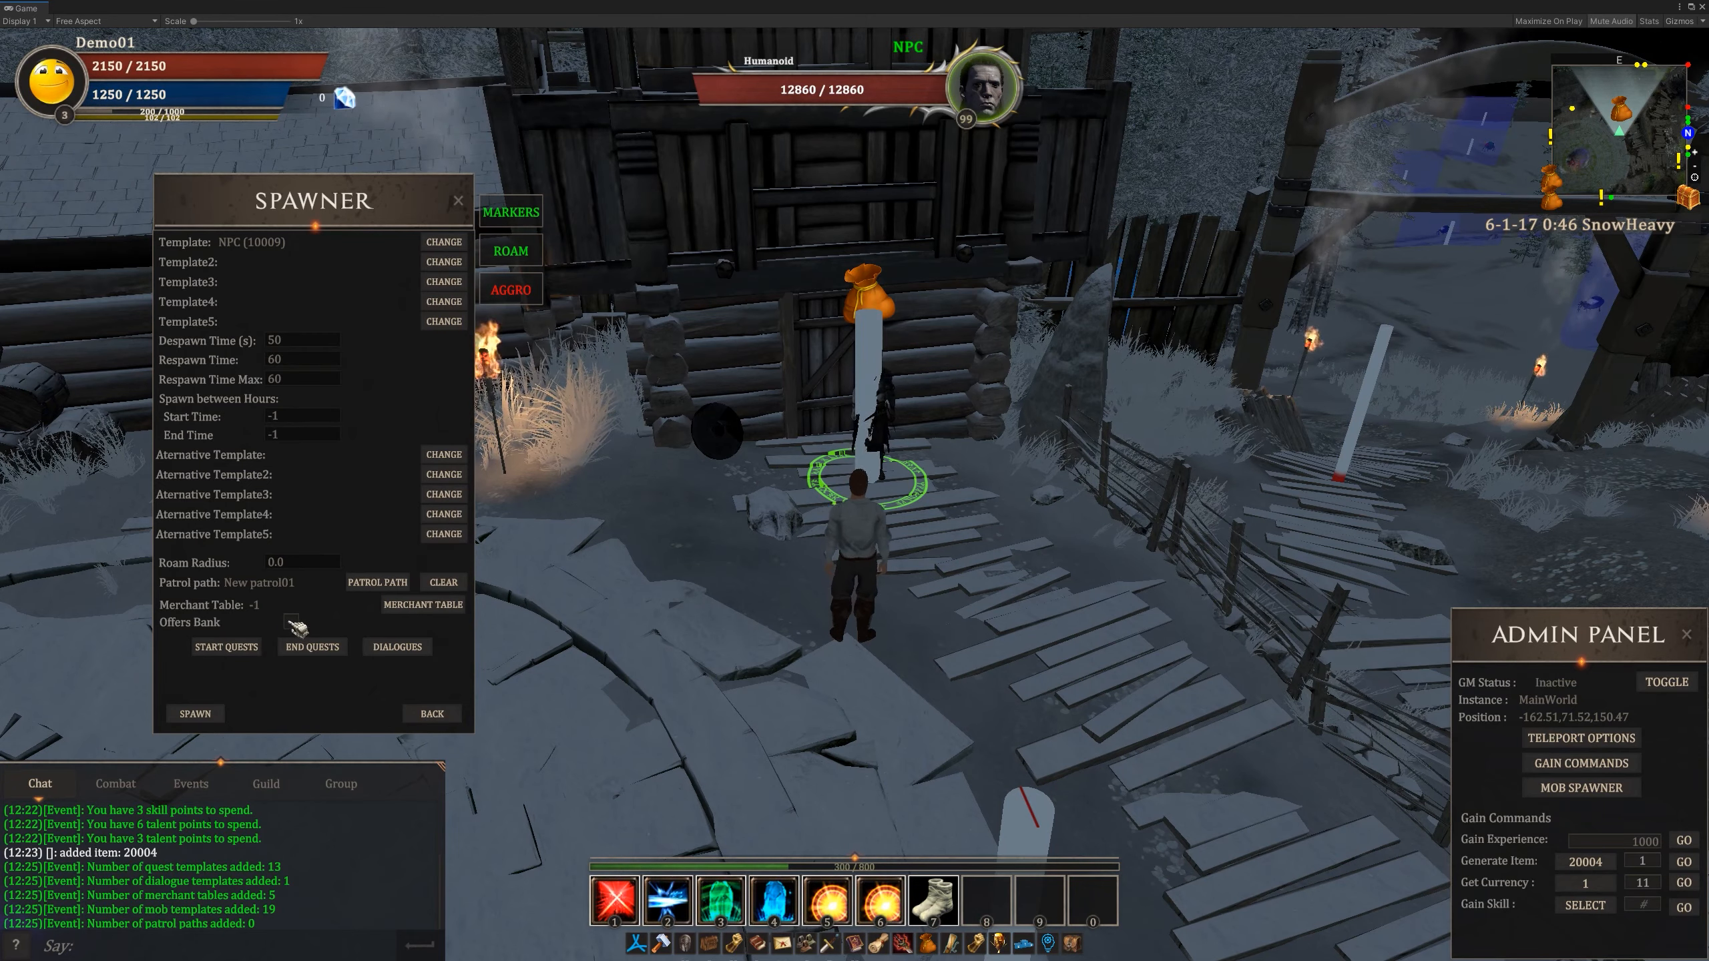
- Run along the walkway to the banker NPC between the log houses and open its bank clear of the spawner
right_drag(909, 552, 1251, 620)
key(w)
key(w)
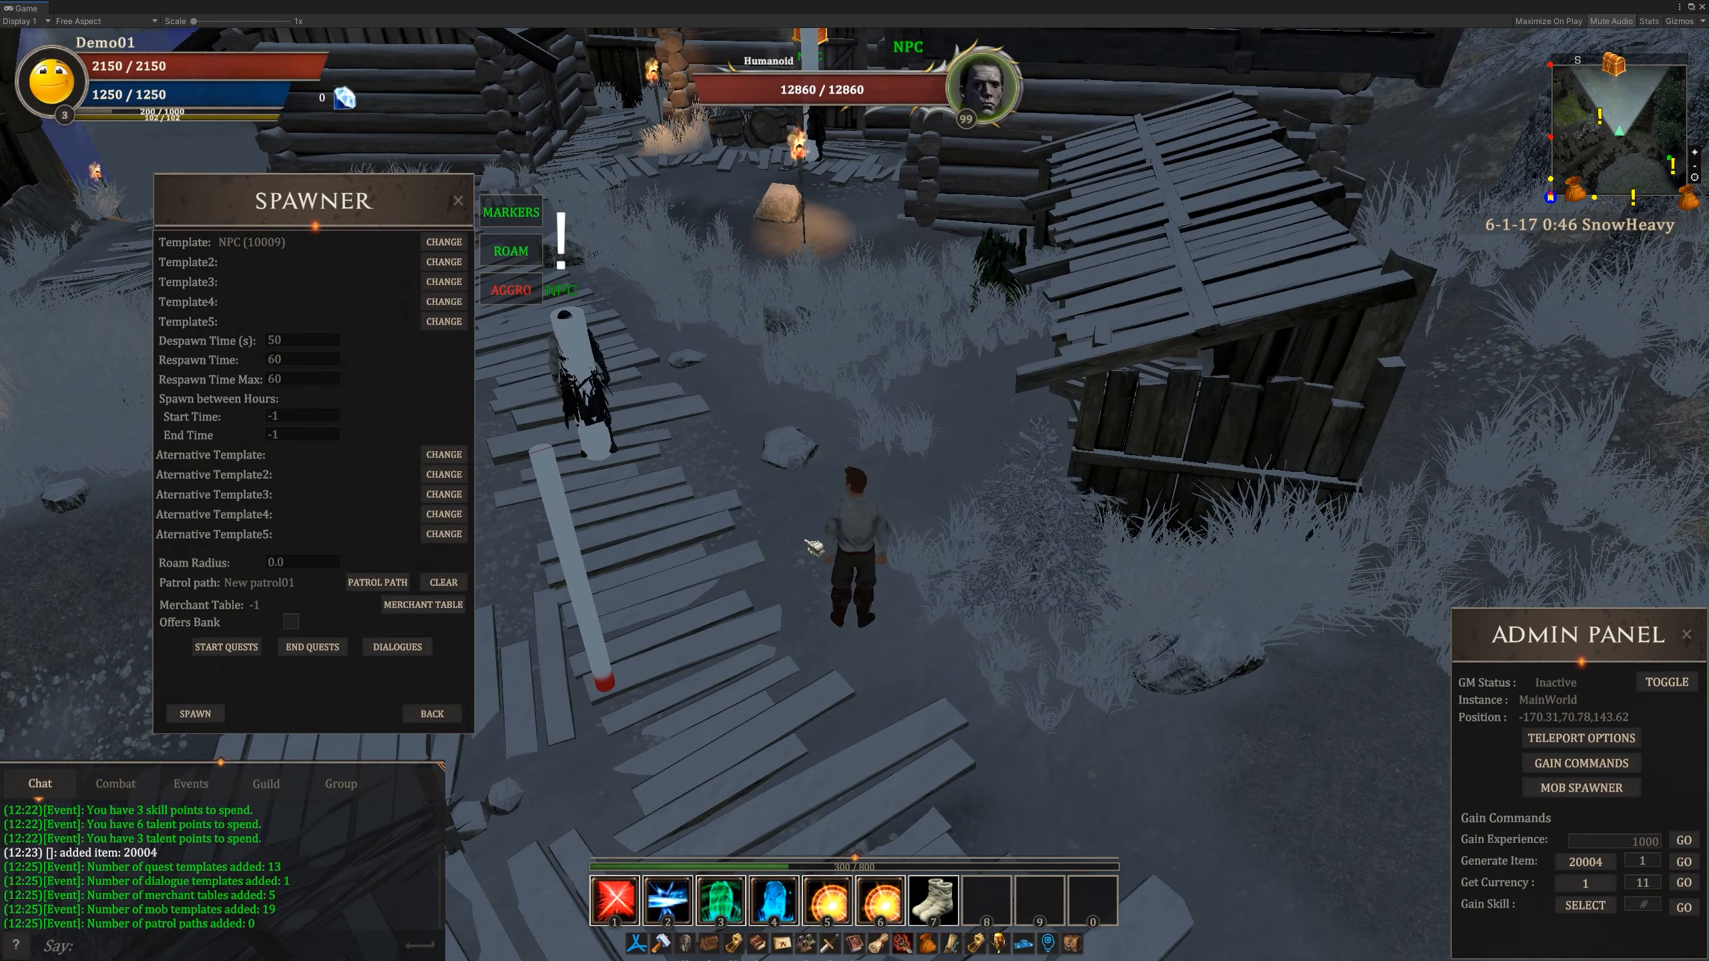
key(w)
key(w)
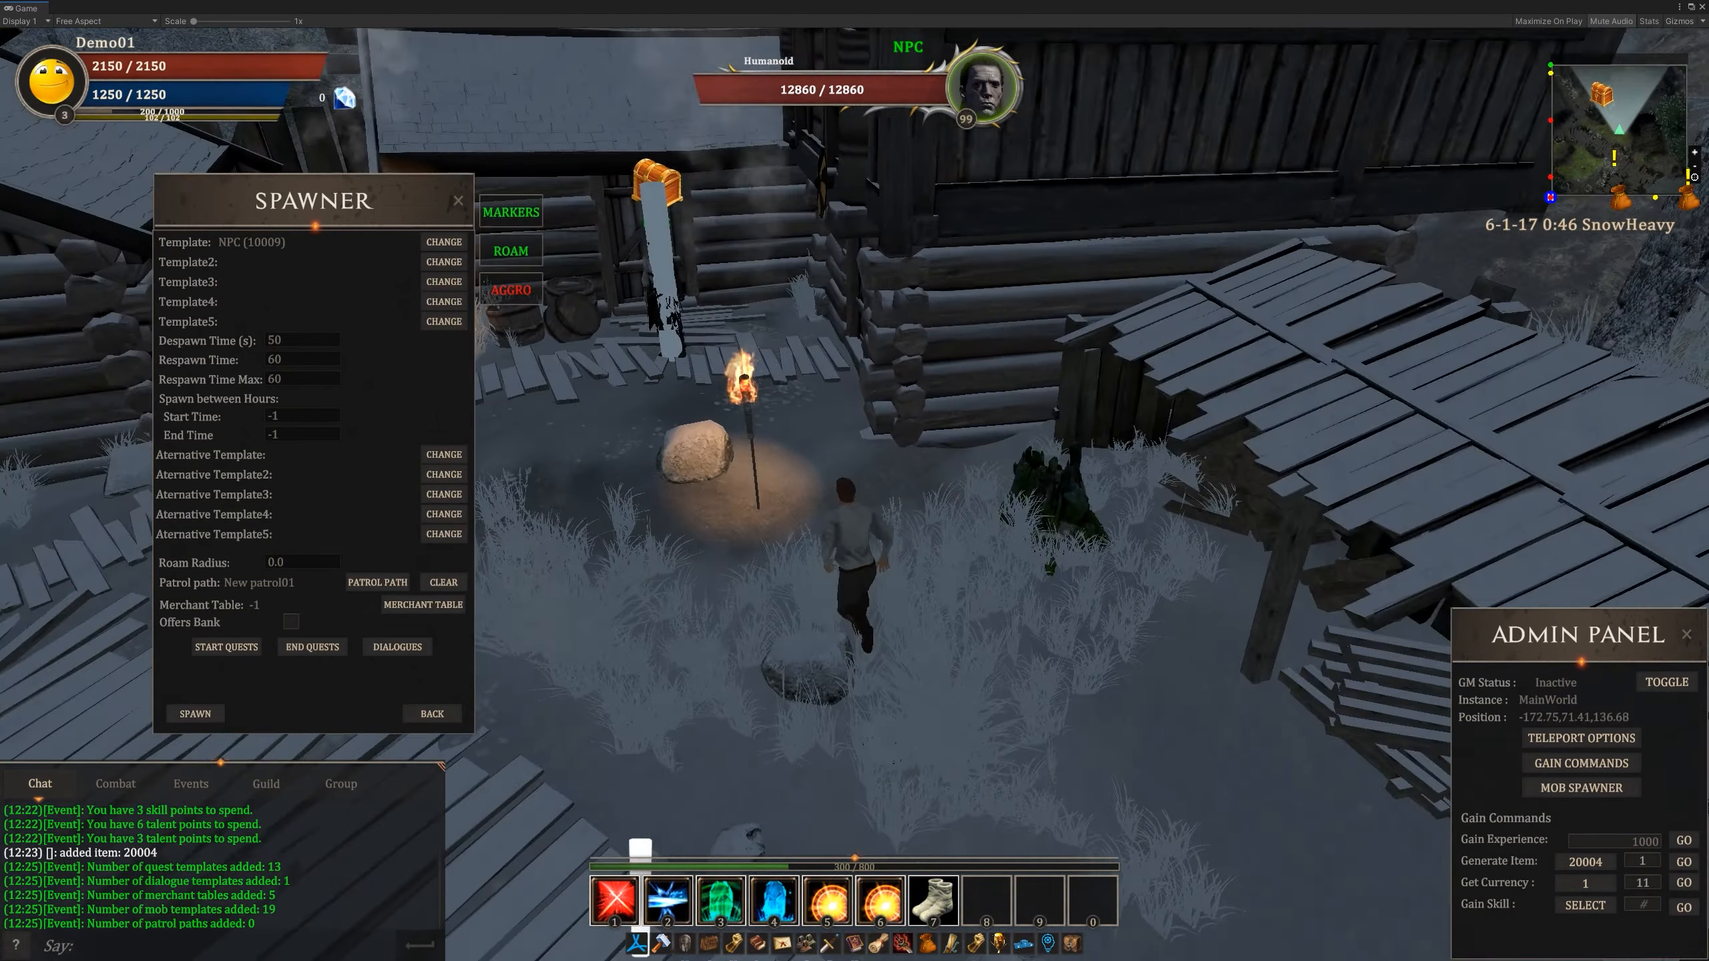
key(w)
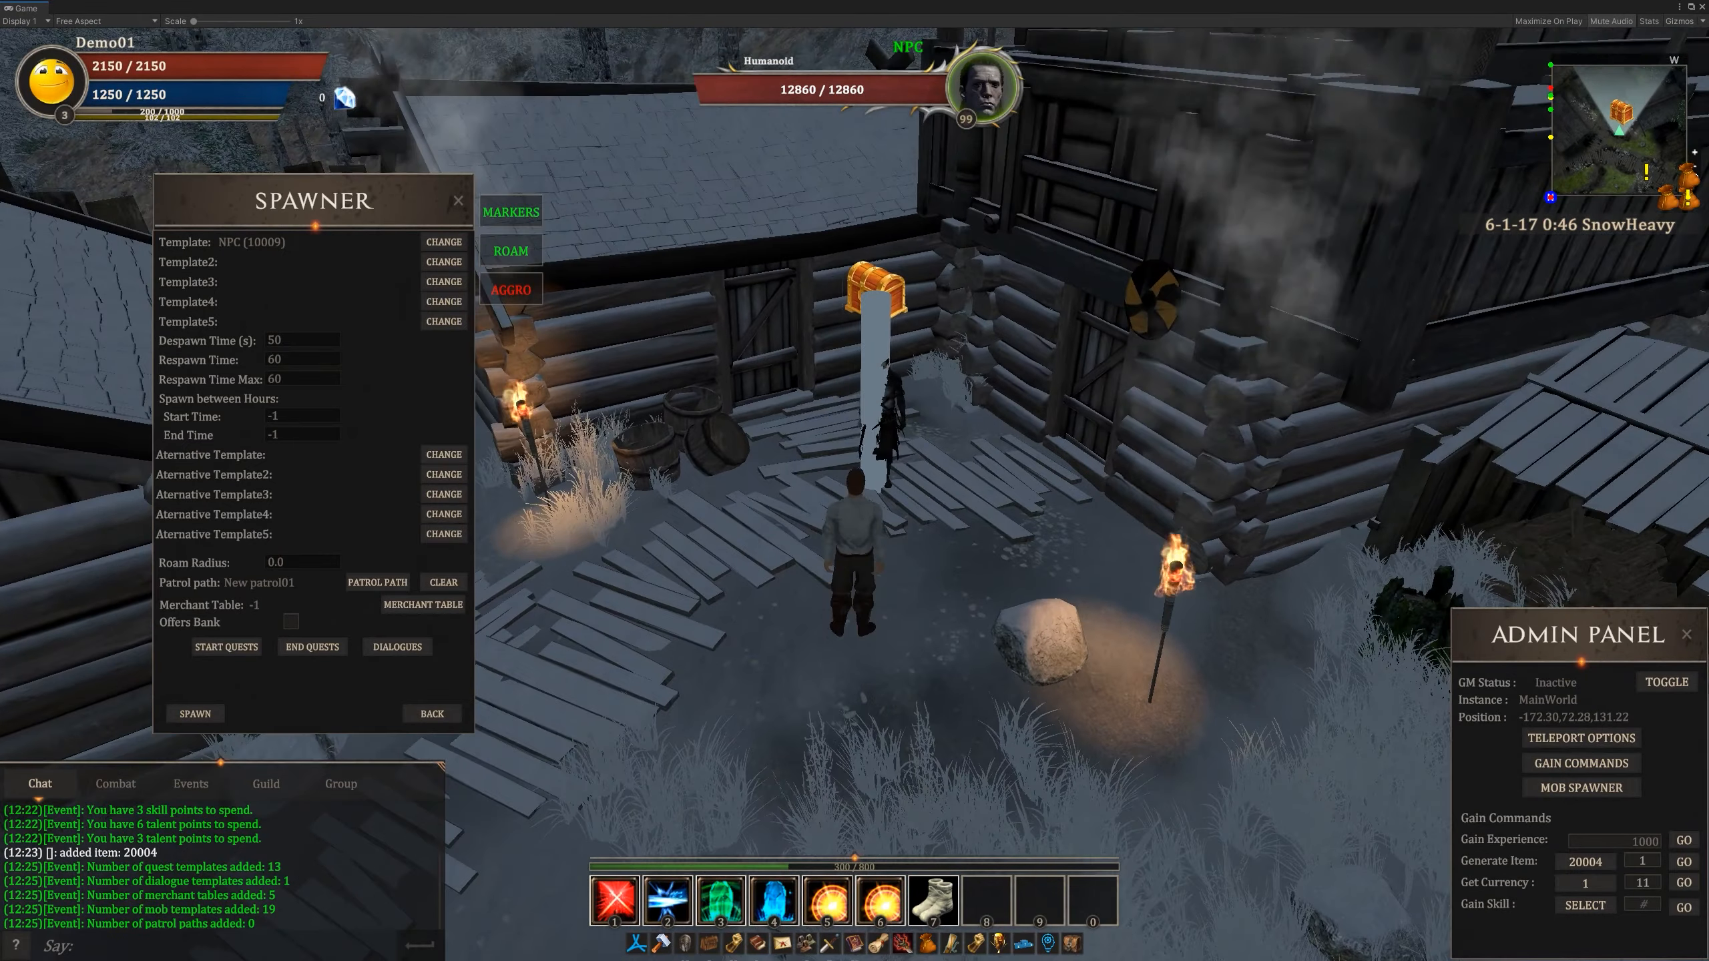
key(w)
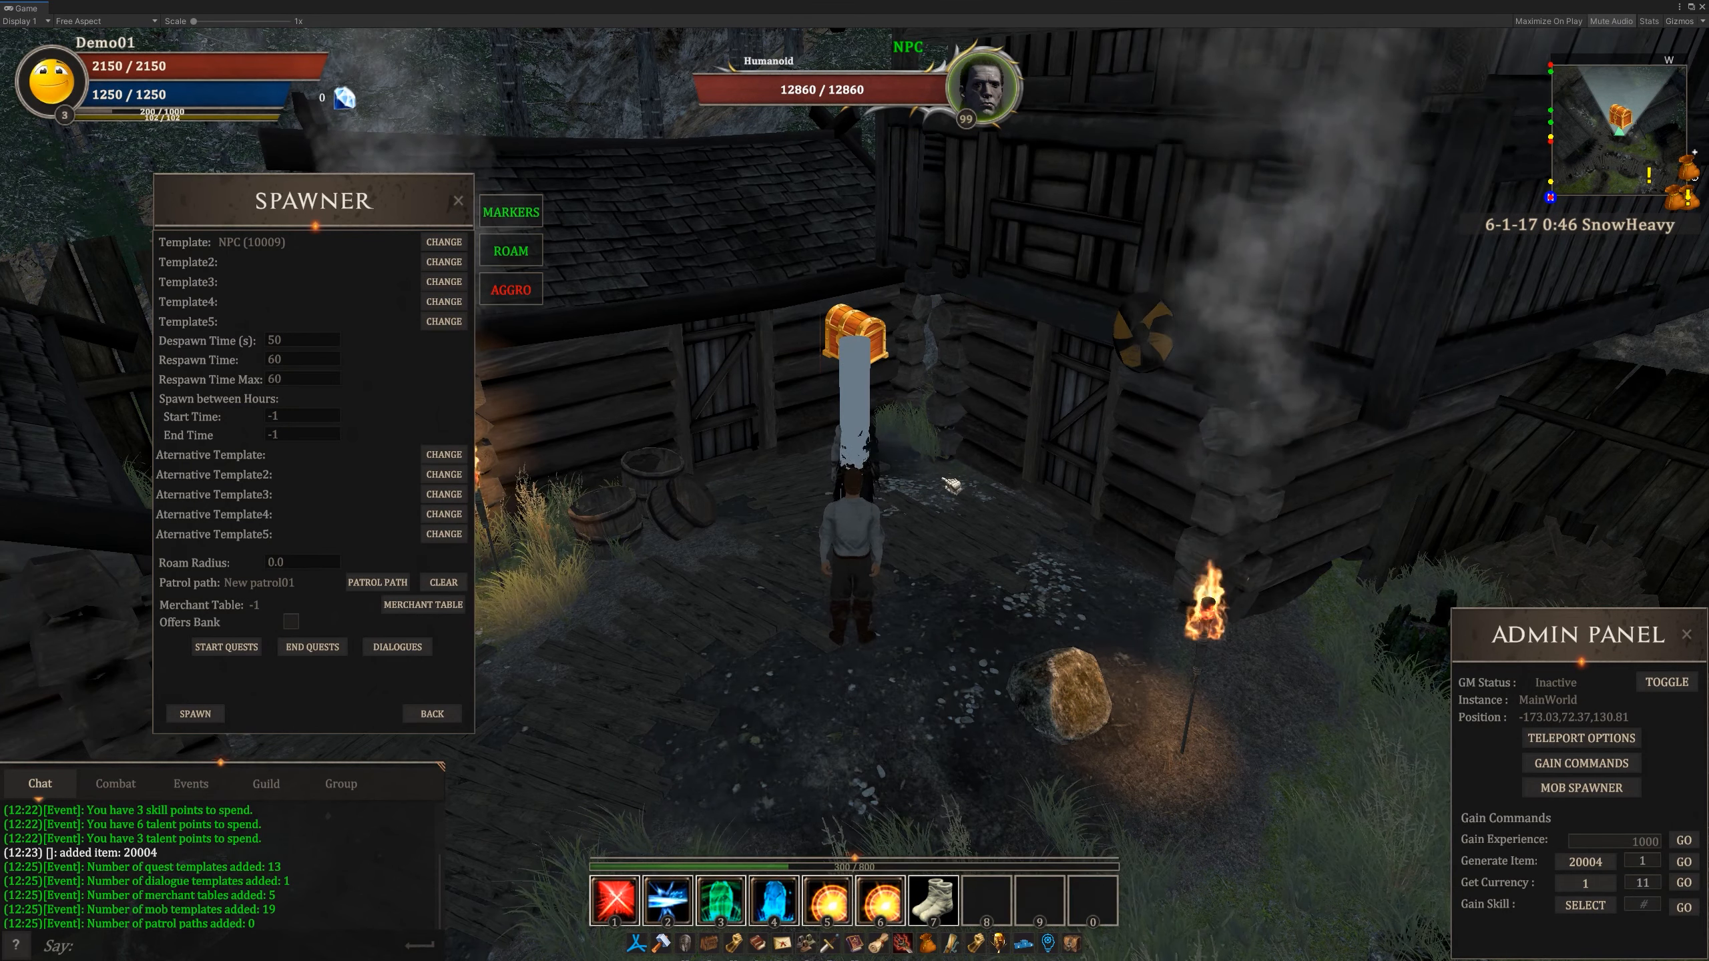
right_click(867, 477)
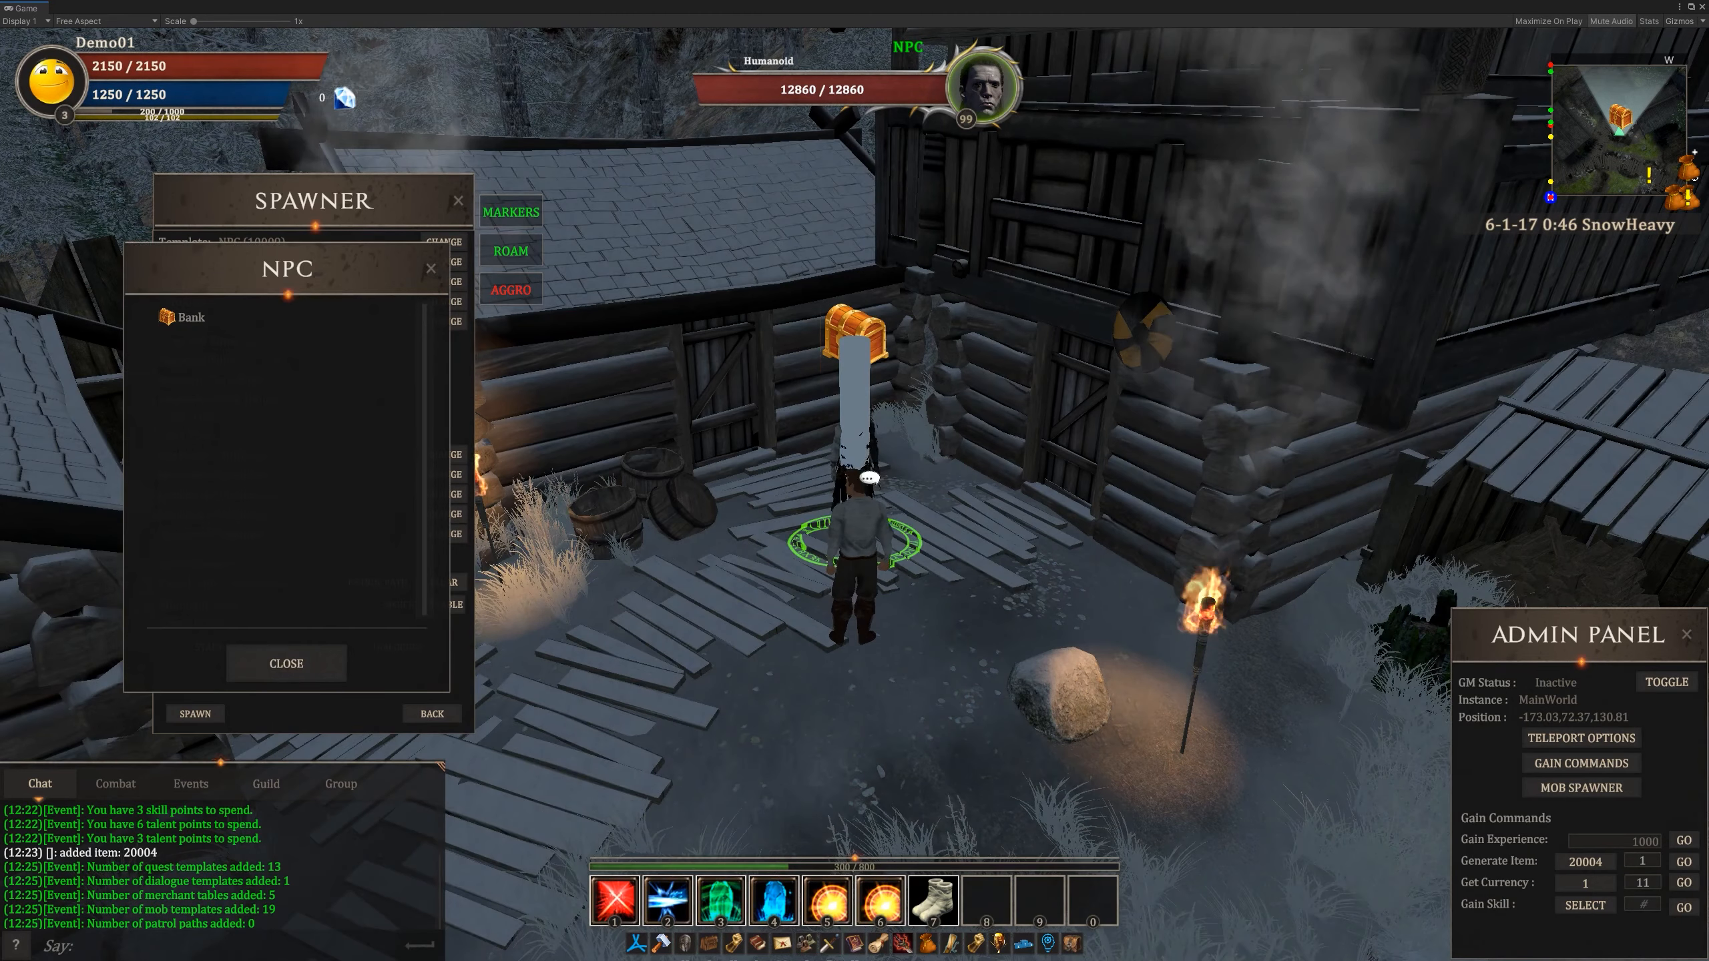
drag(397, 272, 780, 316)
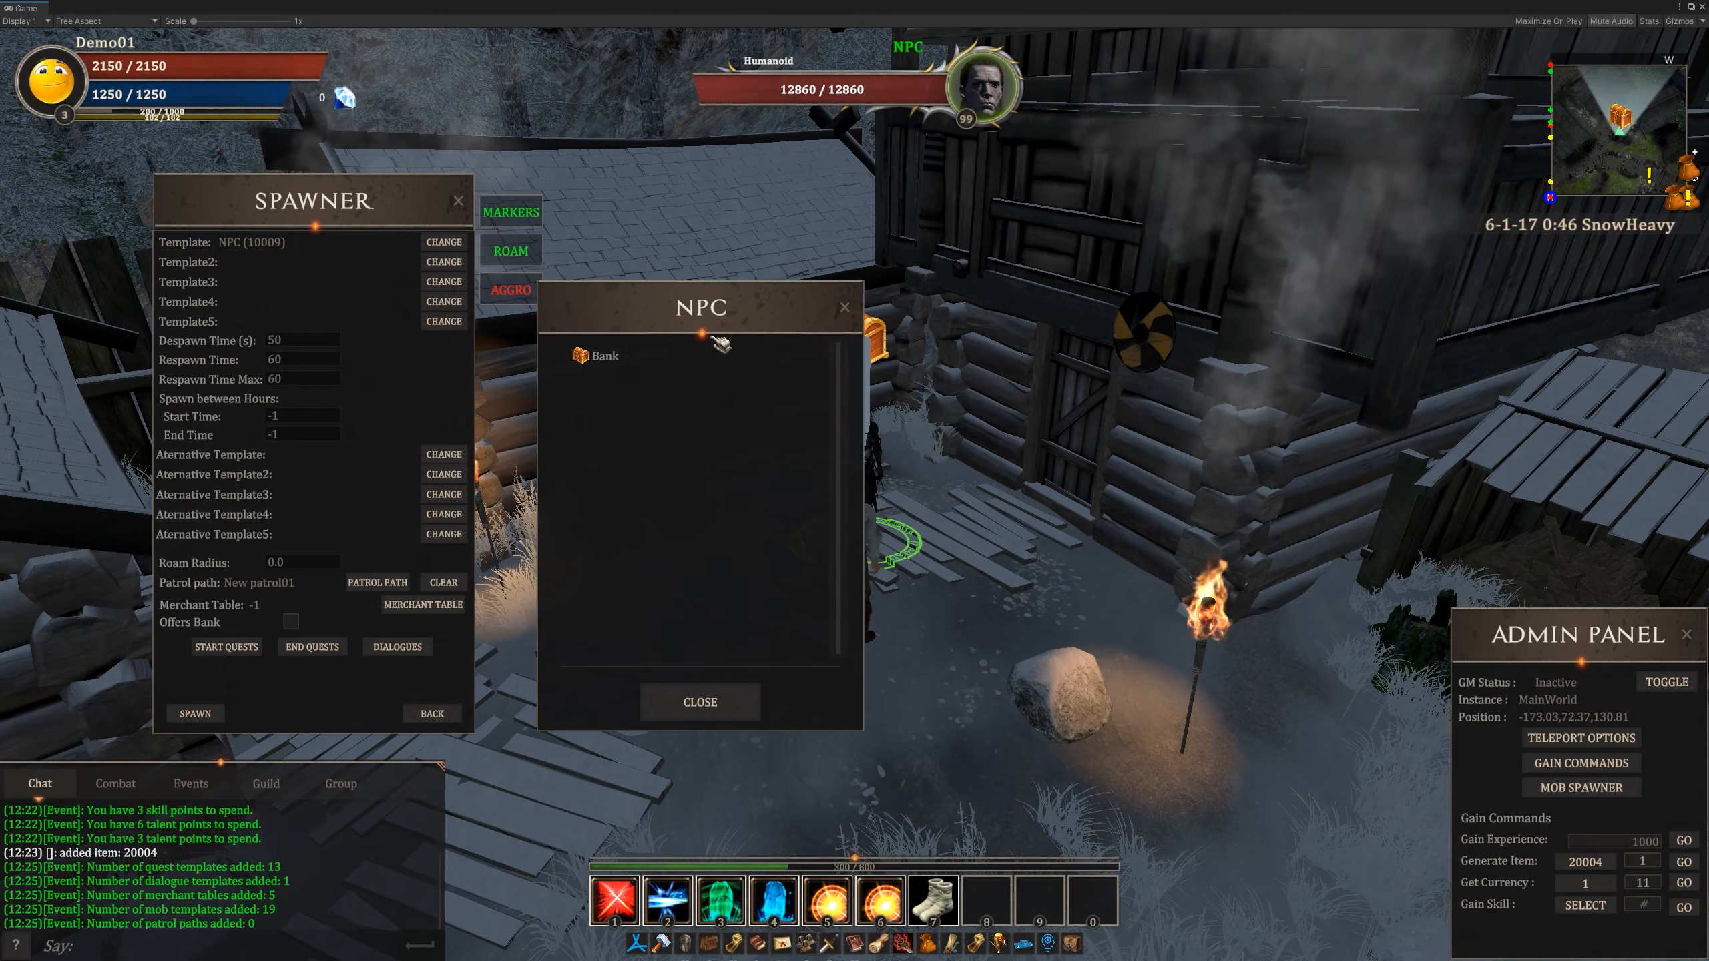
click(616, 363)
drag(452, 382, 781, 414)
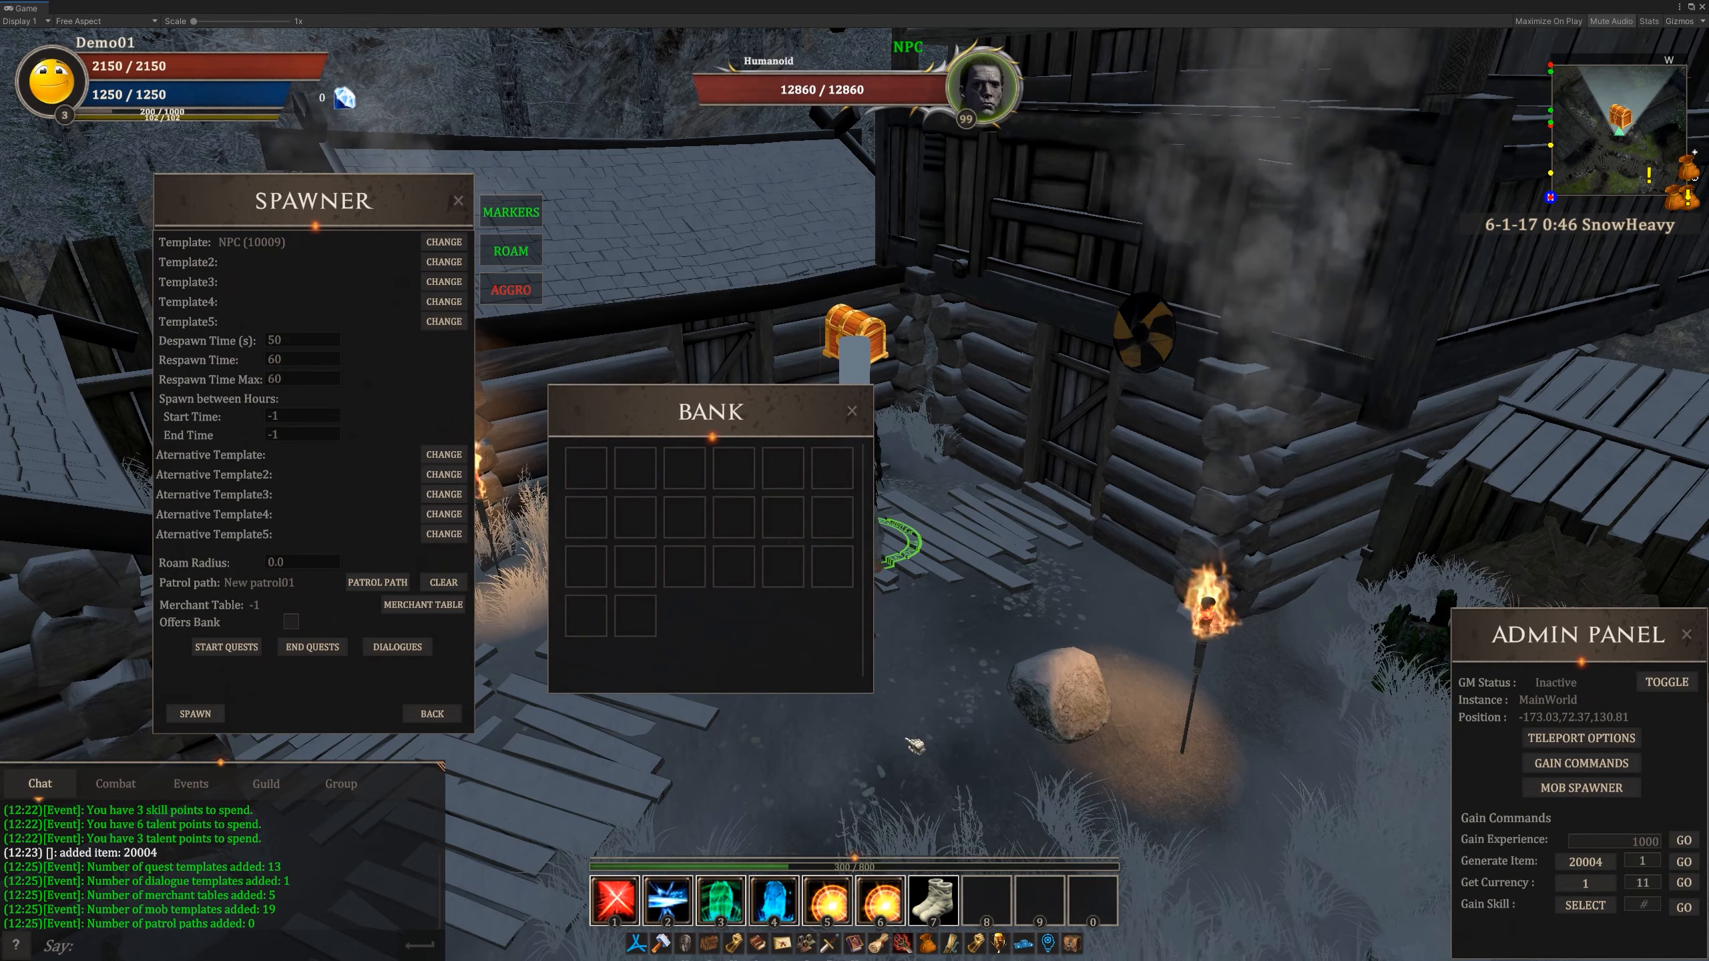
- Open the inventory beside the bank, store a 100m2 Land Deed in the first bank slot, and close both
click(710, 944)
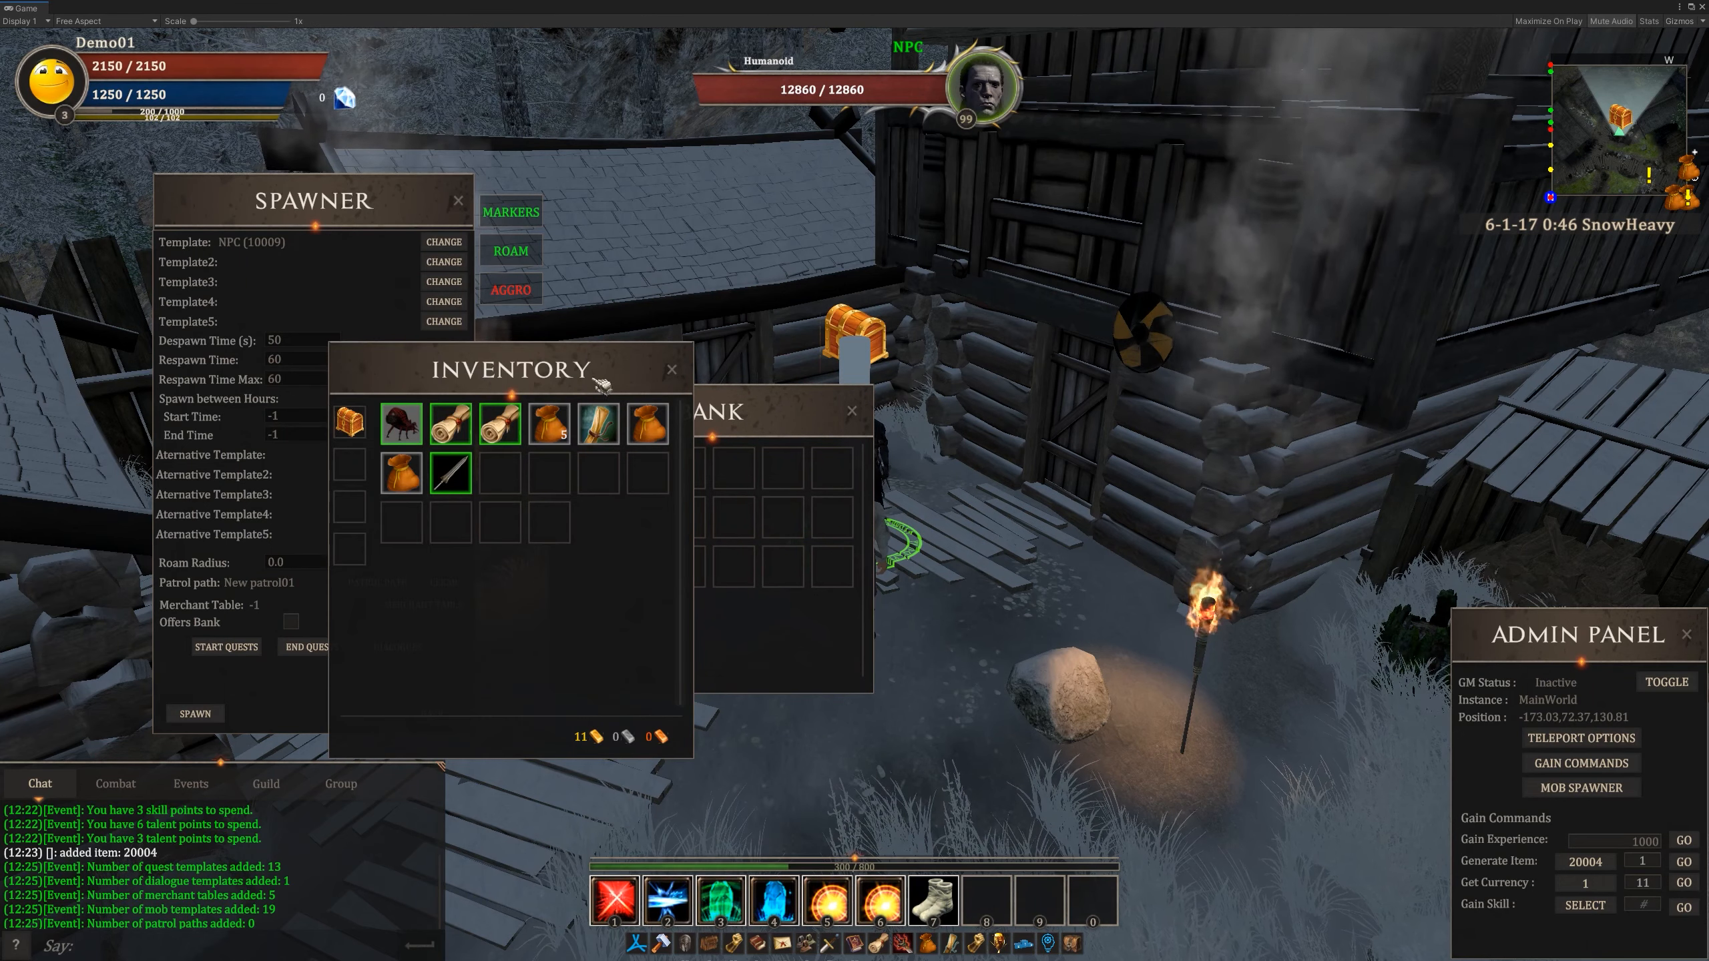
drag(601, 385, 1155, 391)
mouse_move(1069, 436)
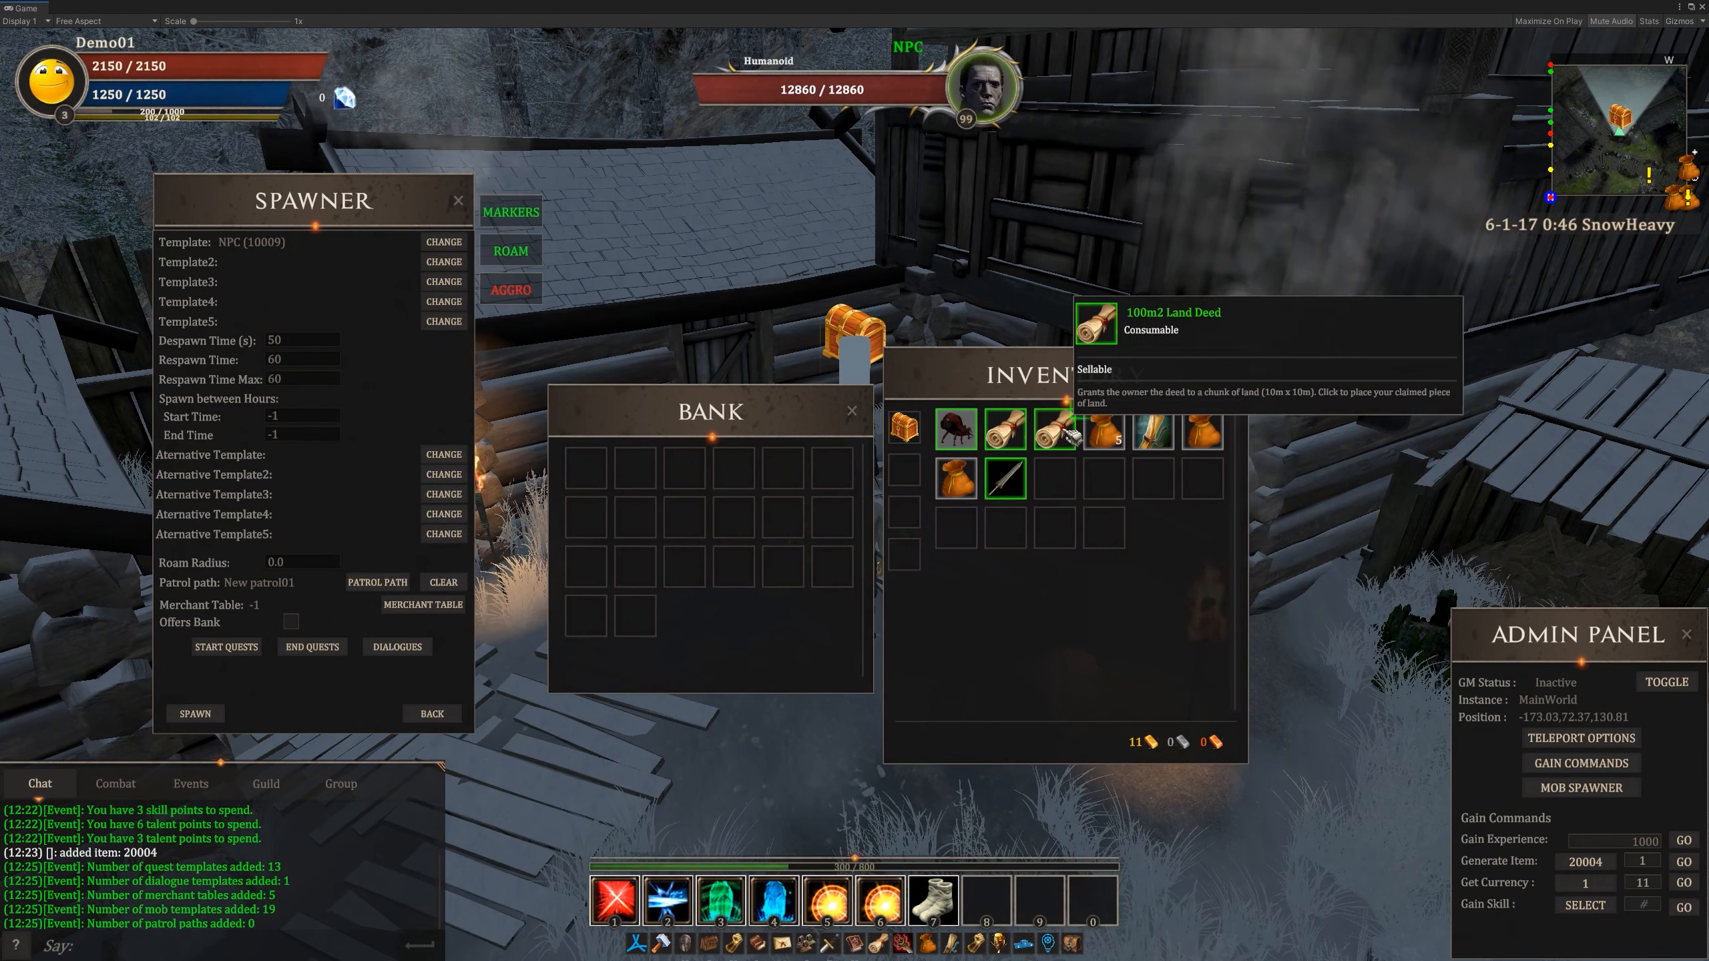
drag(1068, 436, 585, 468)
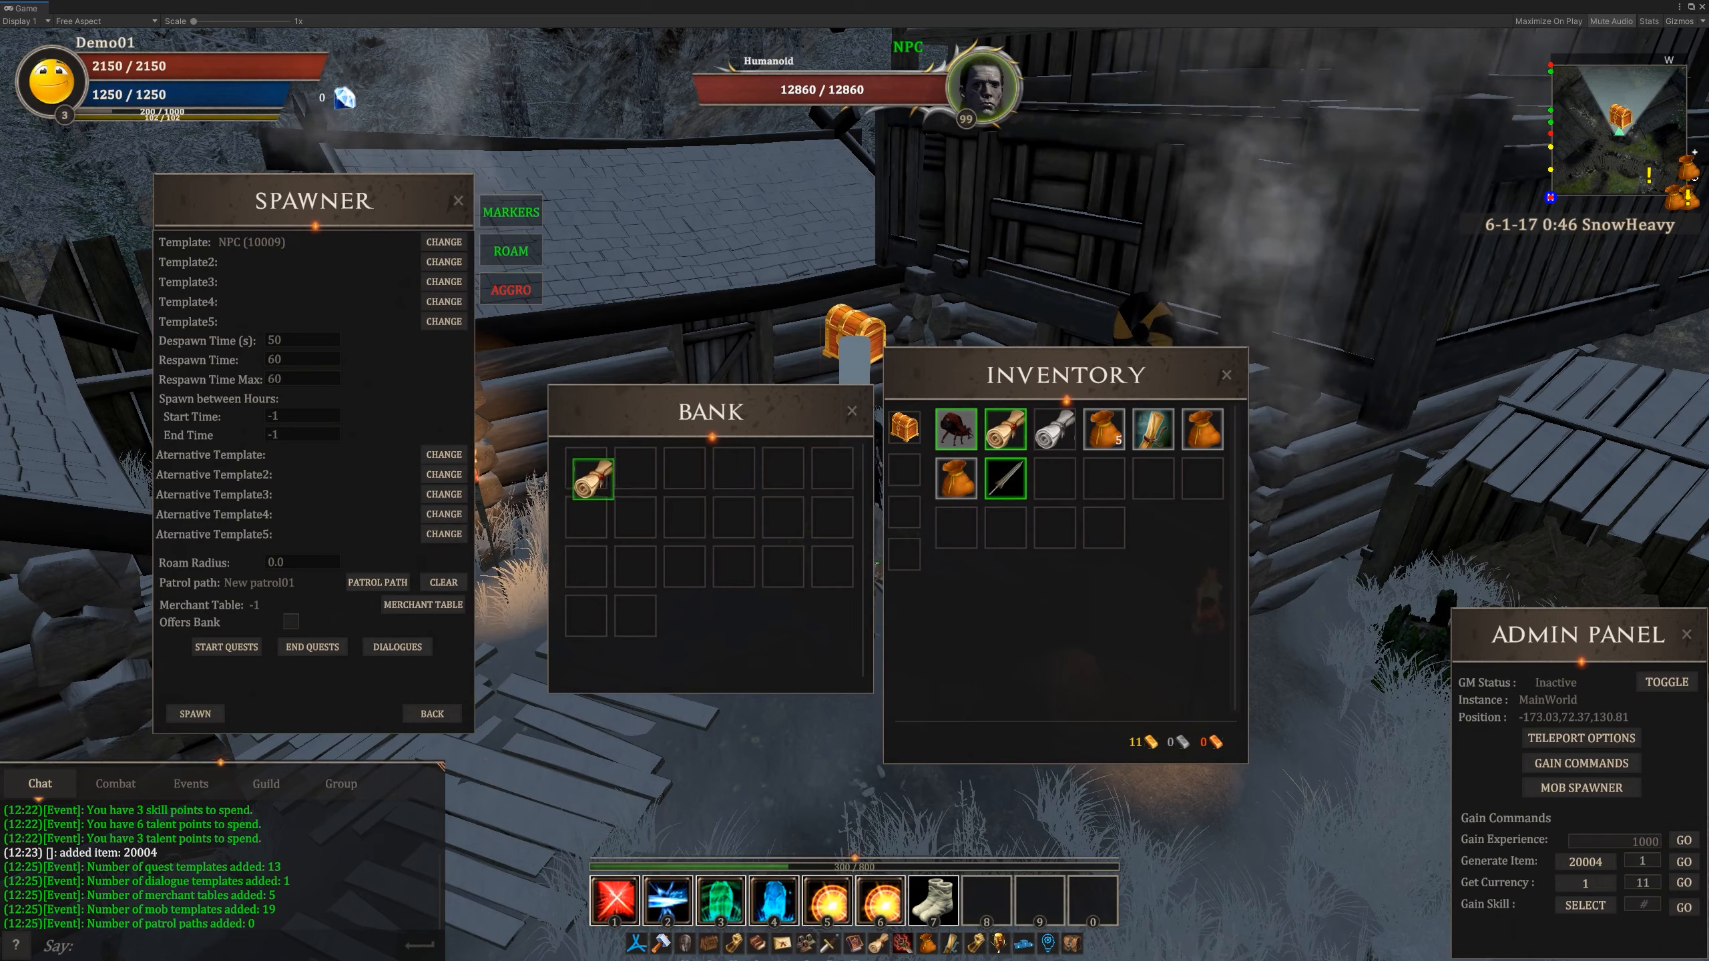
click(843, 412)
click(1226, 381)
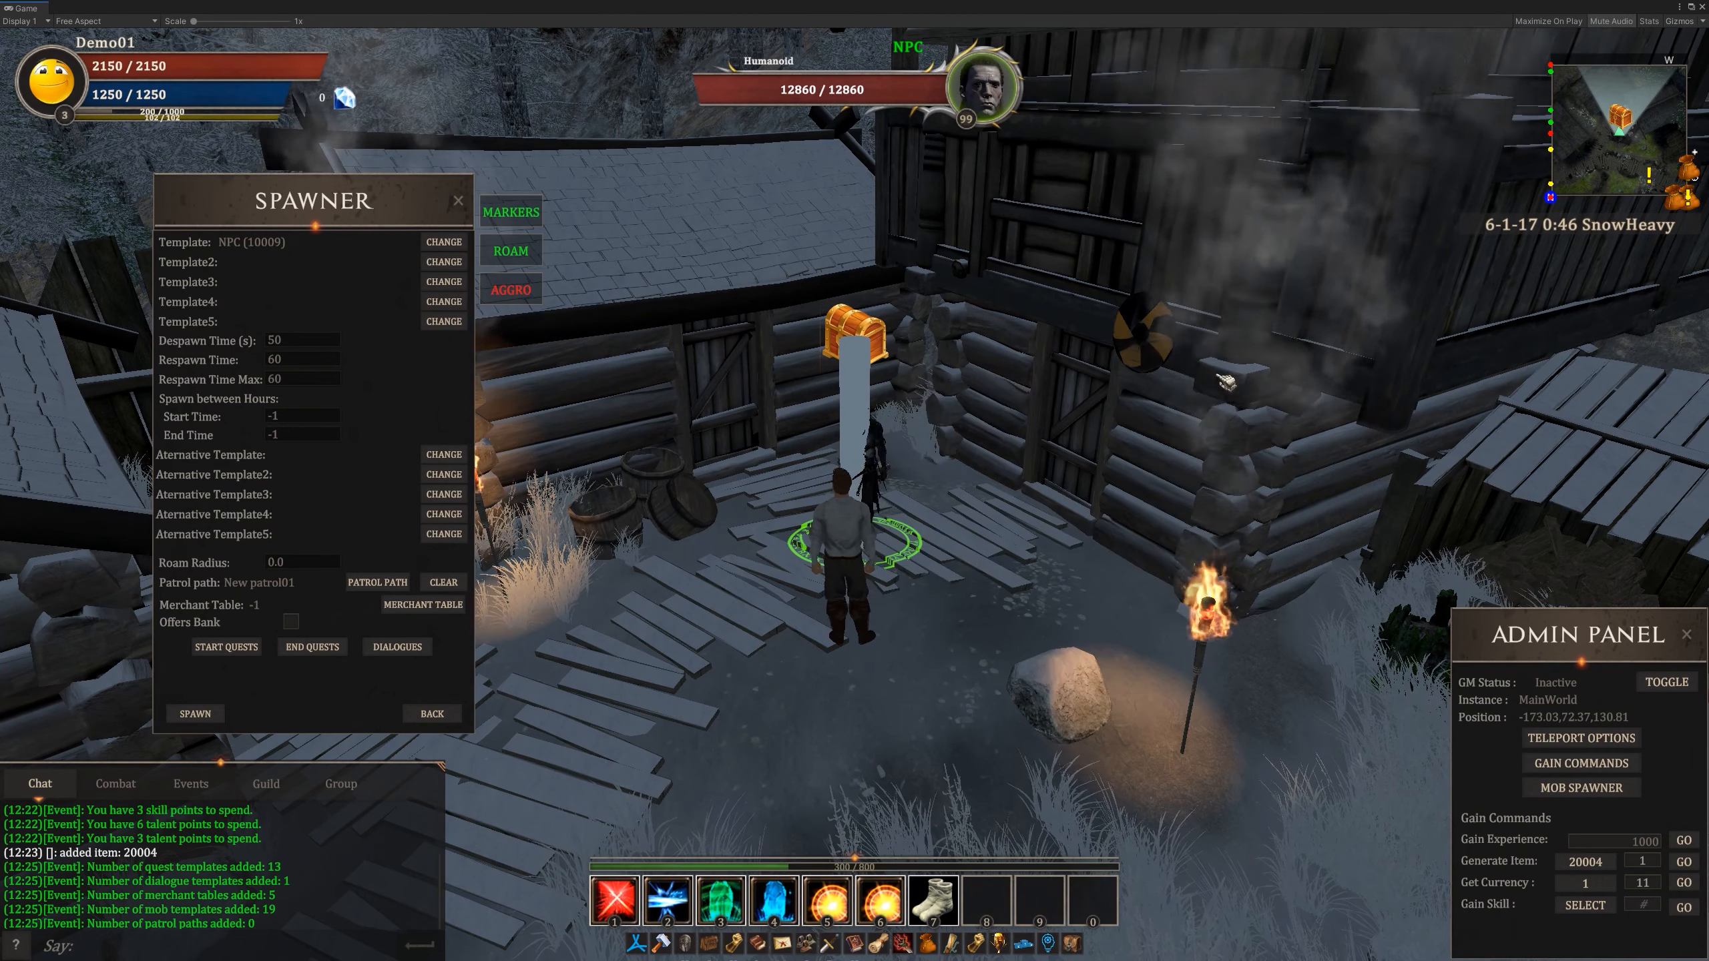
- Reopen the banker NPC's bank to check the stored Land Deed and close it again
right_click(858, 454)
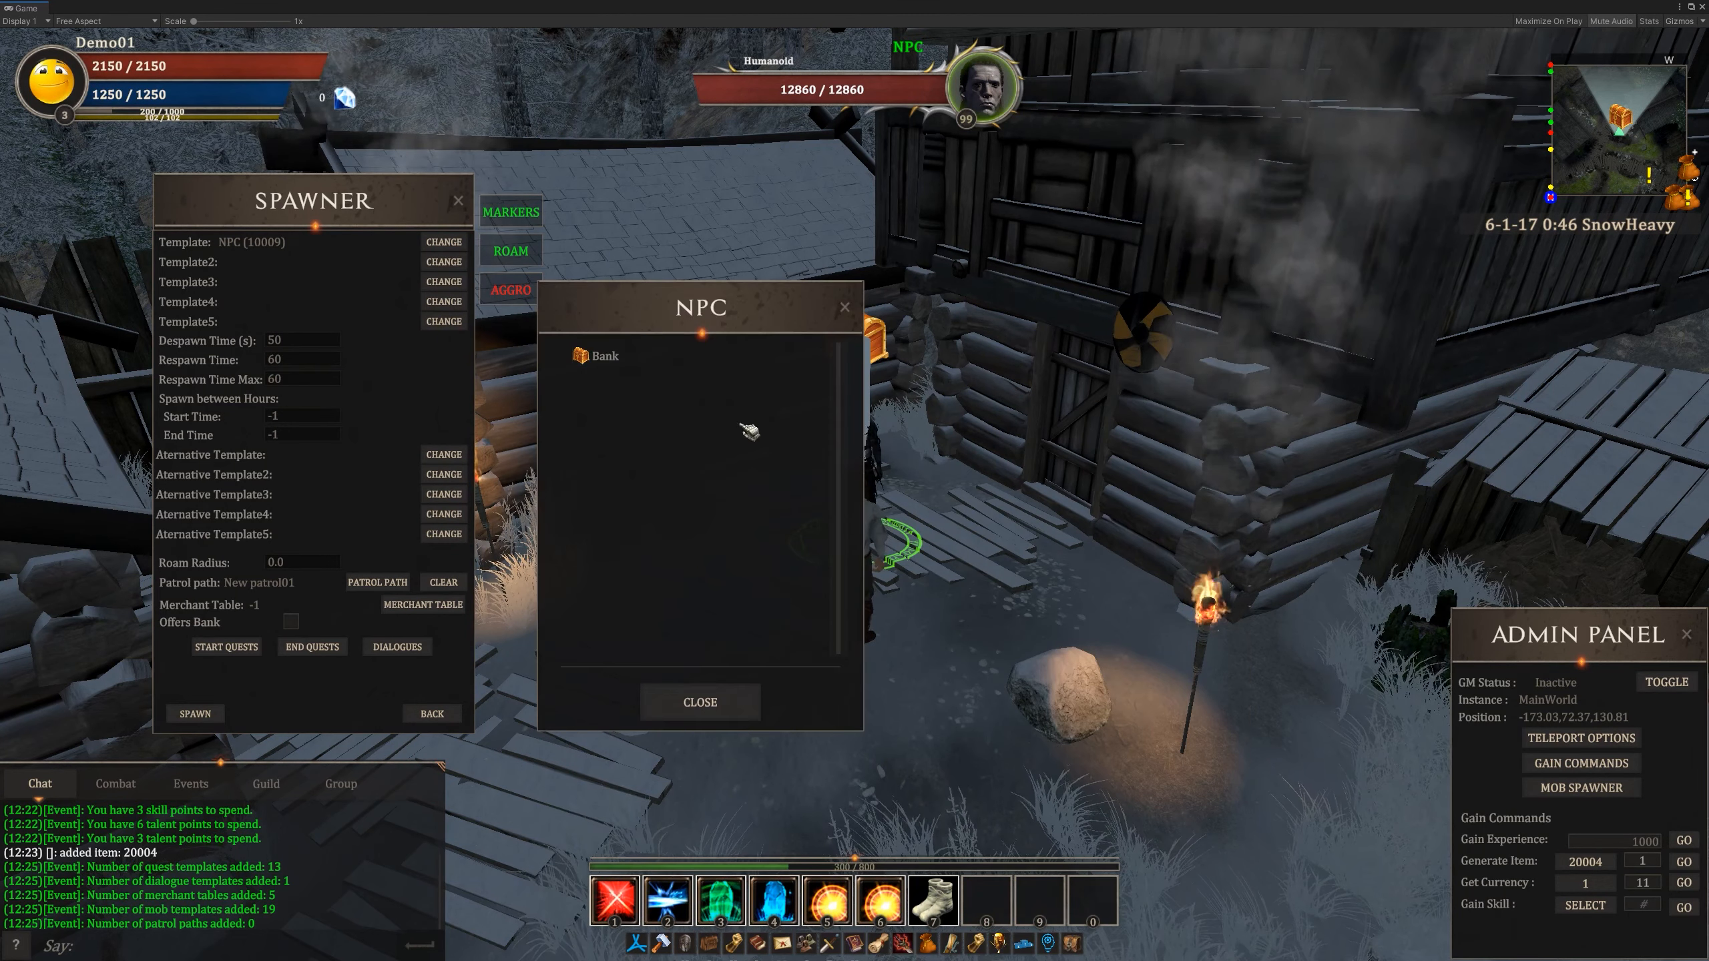
click(599, 360)
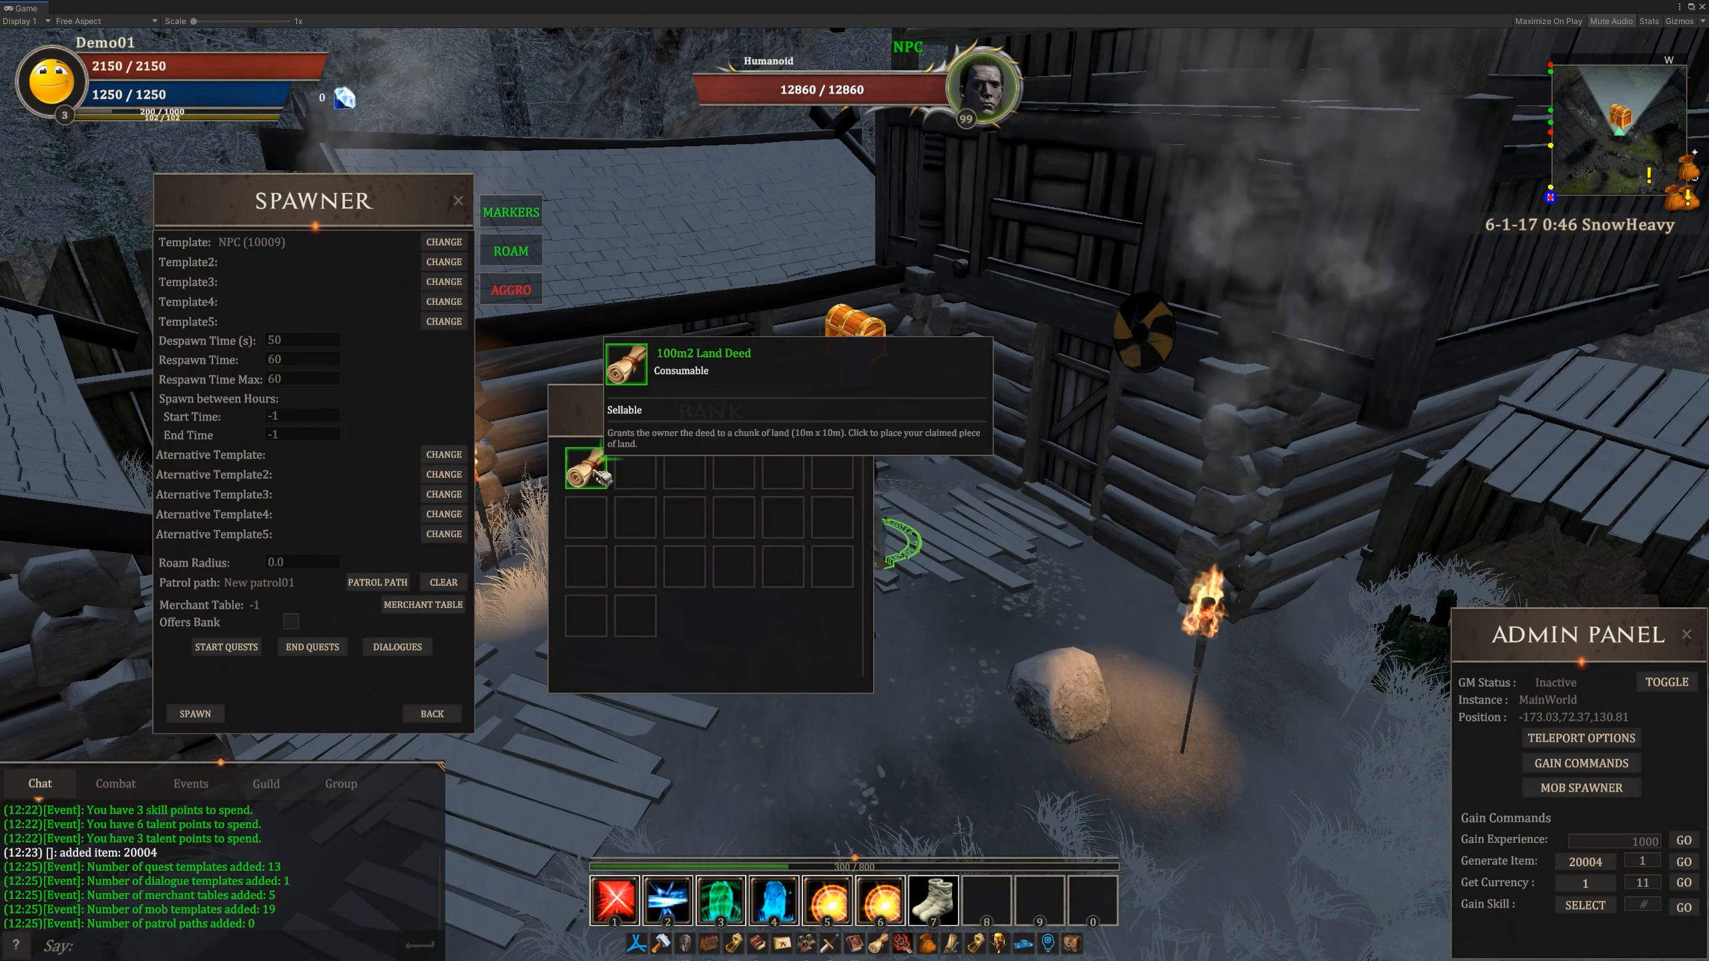
click(865, 416)
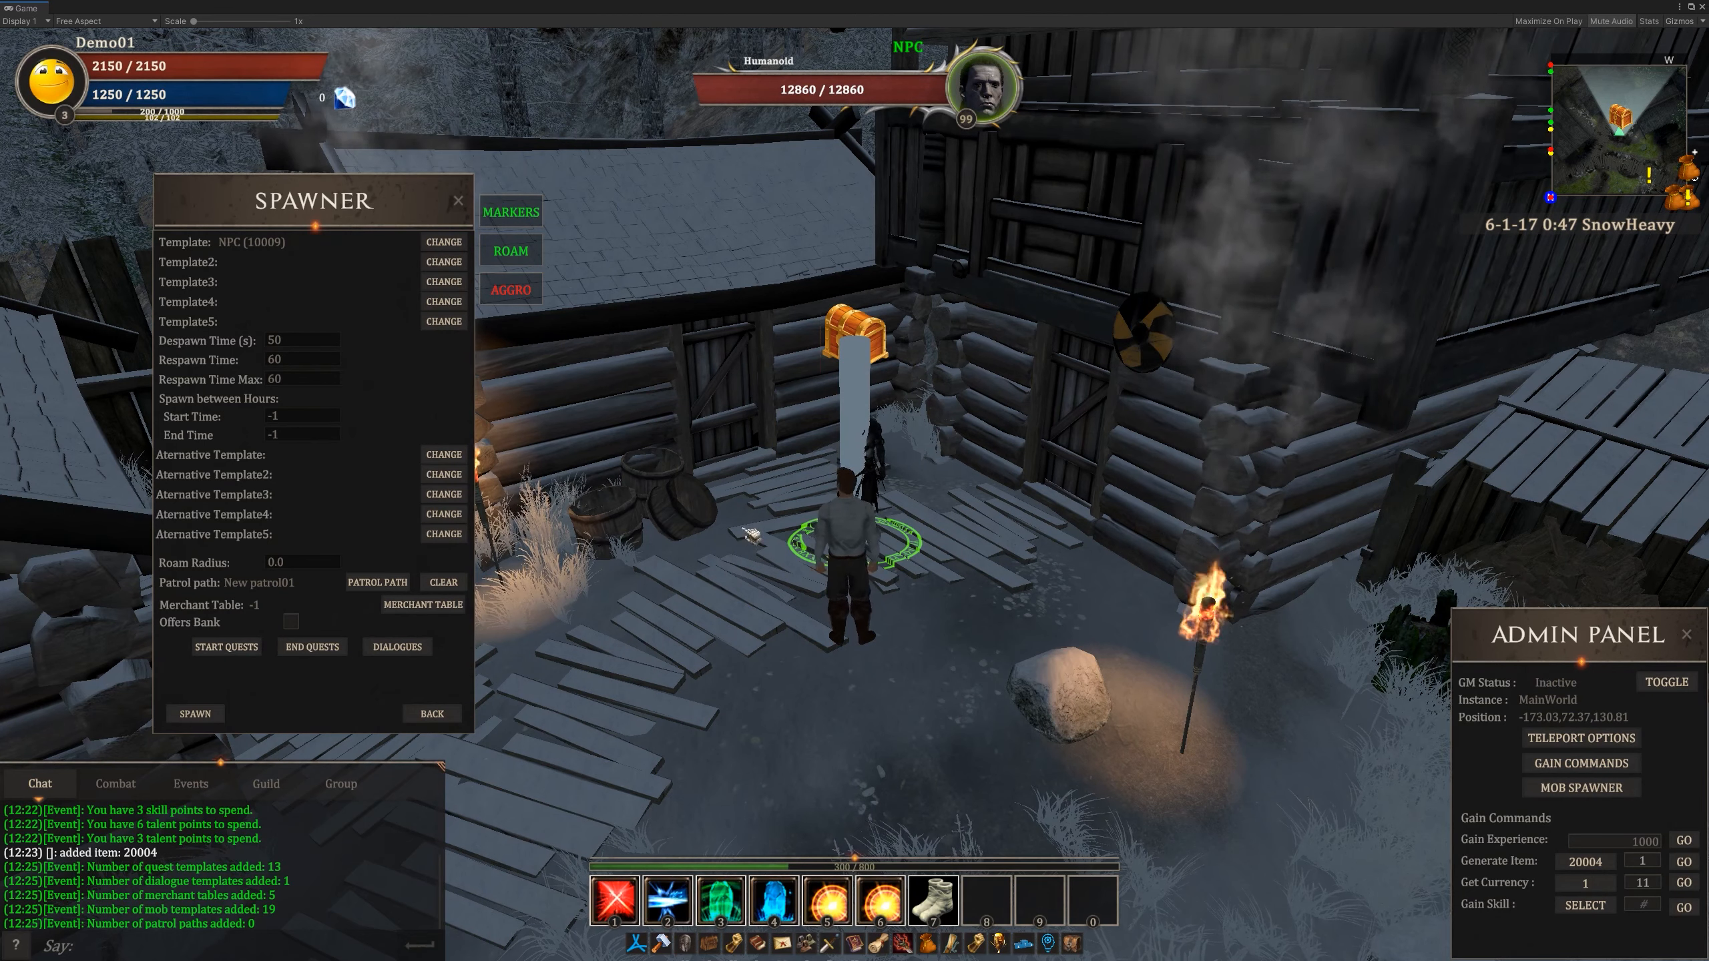
- Assign Example Quest and Craft for a stranger as the spawn's start quests
click(227, 647)
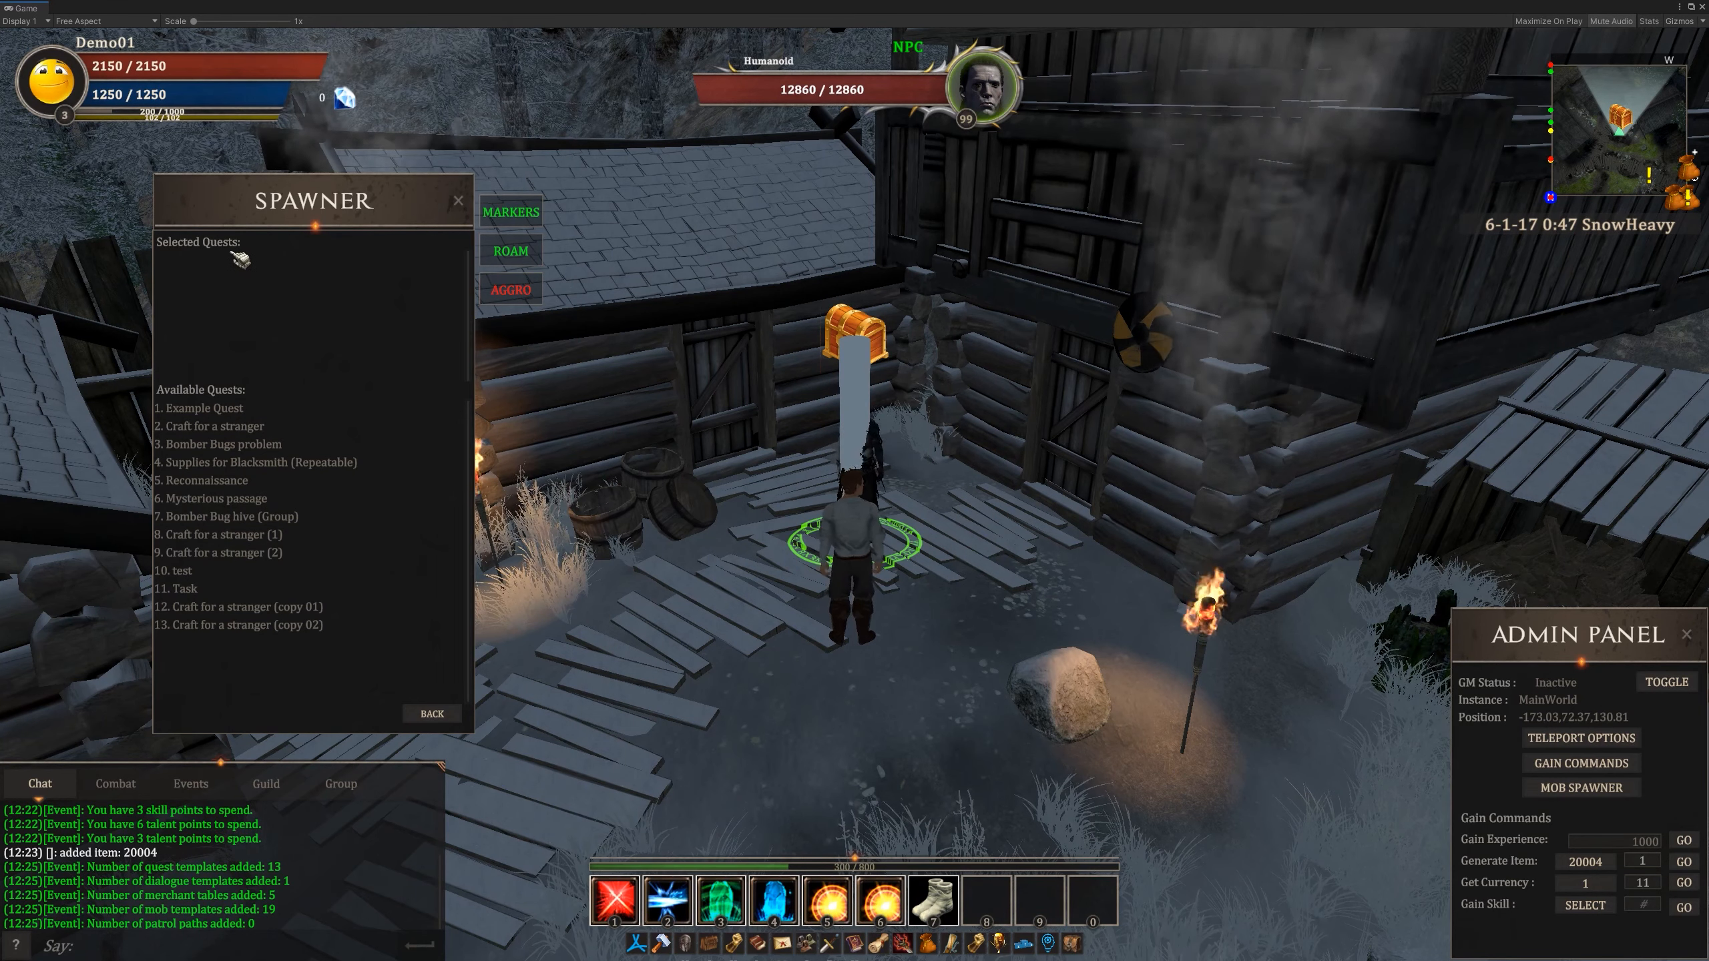
click(202, 408)
click(232, 408)
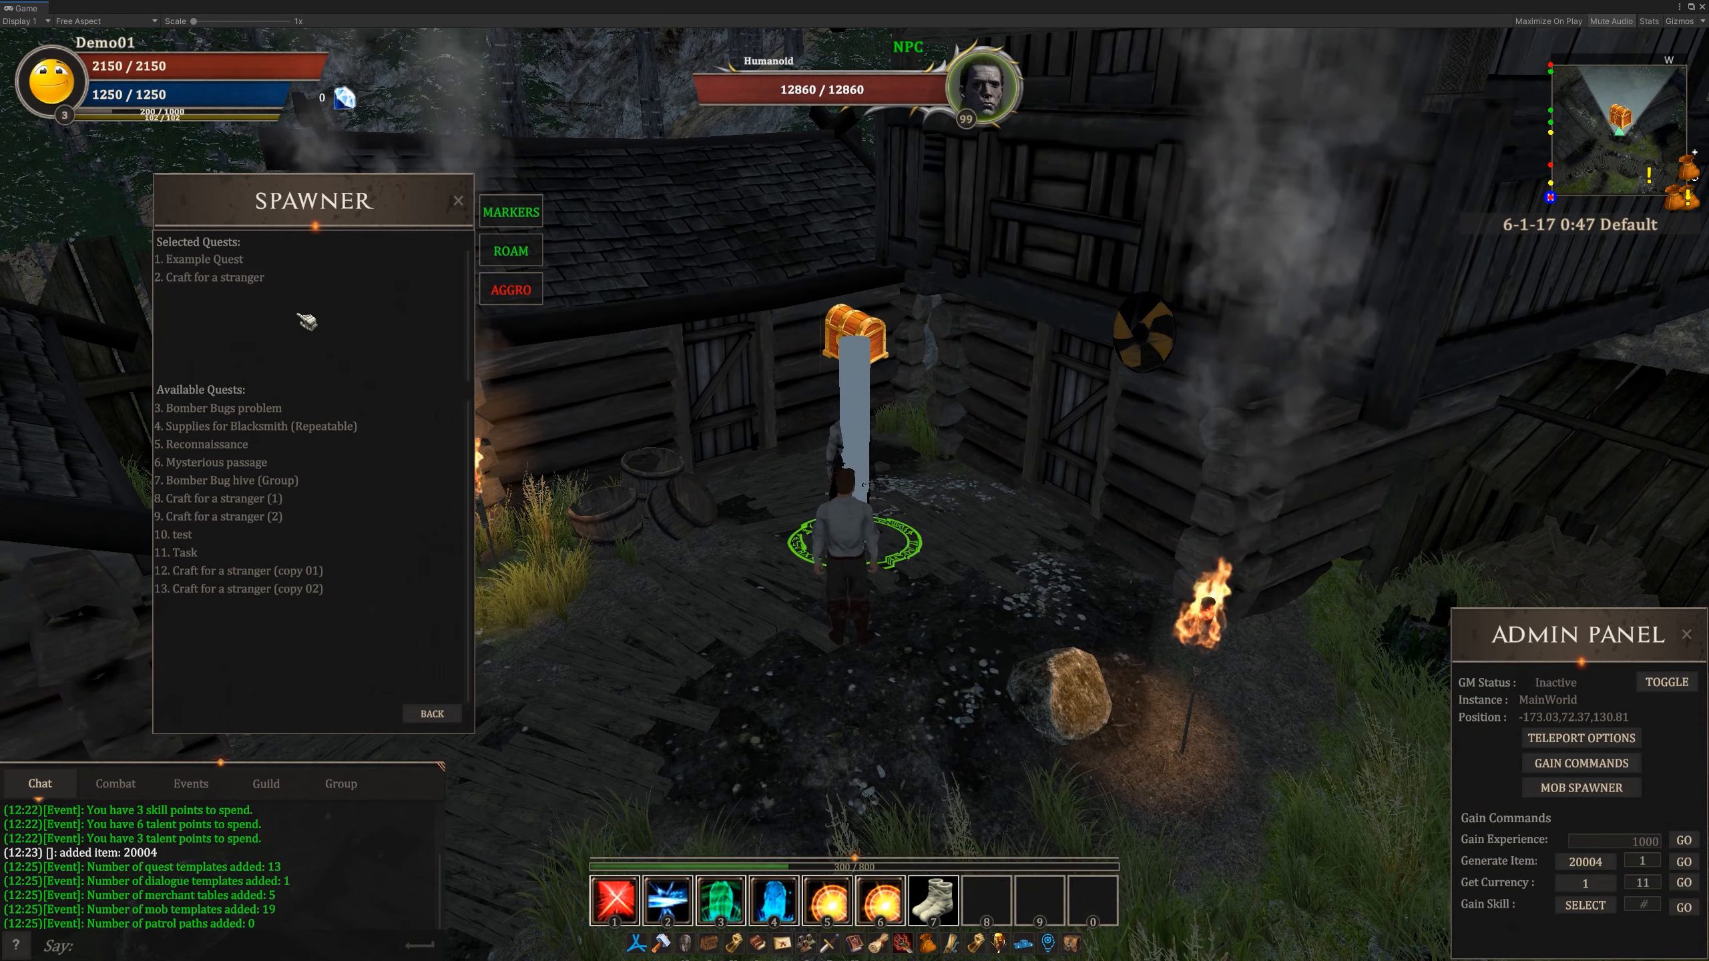
click(434, 714)
- Assign Craft for a stranger and Reconnaissance as the spawn's end quests and view the available dialogues
click(313, 649)
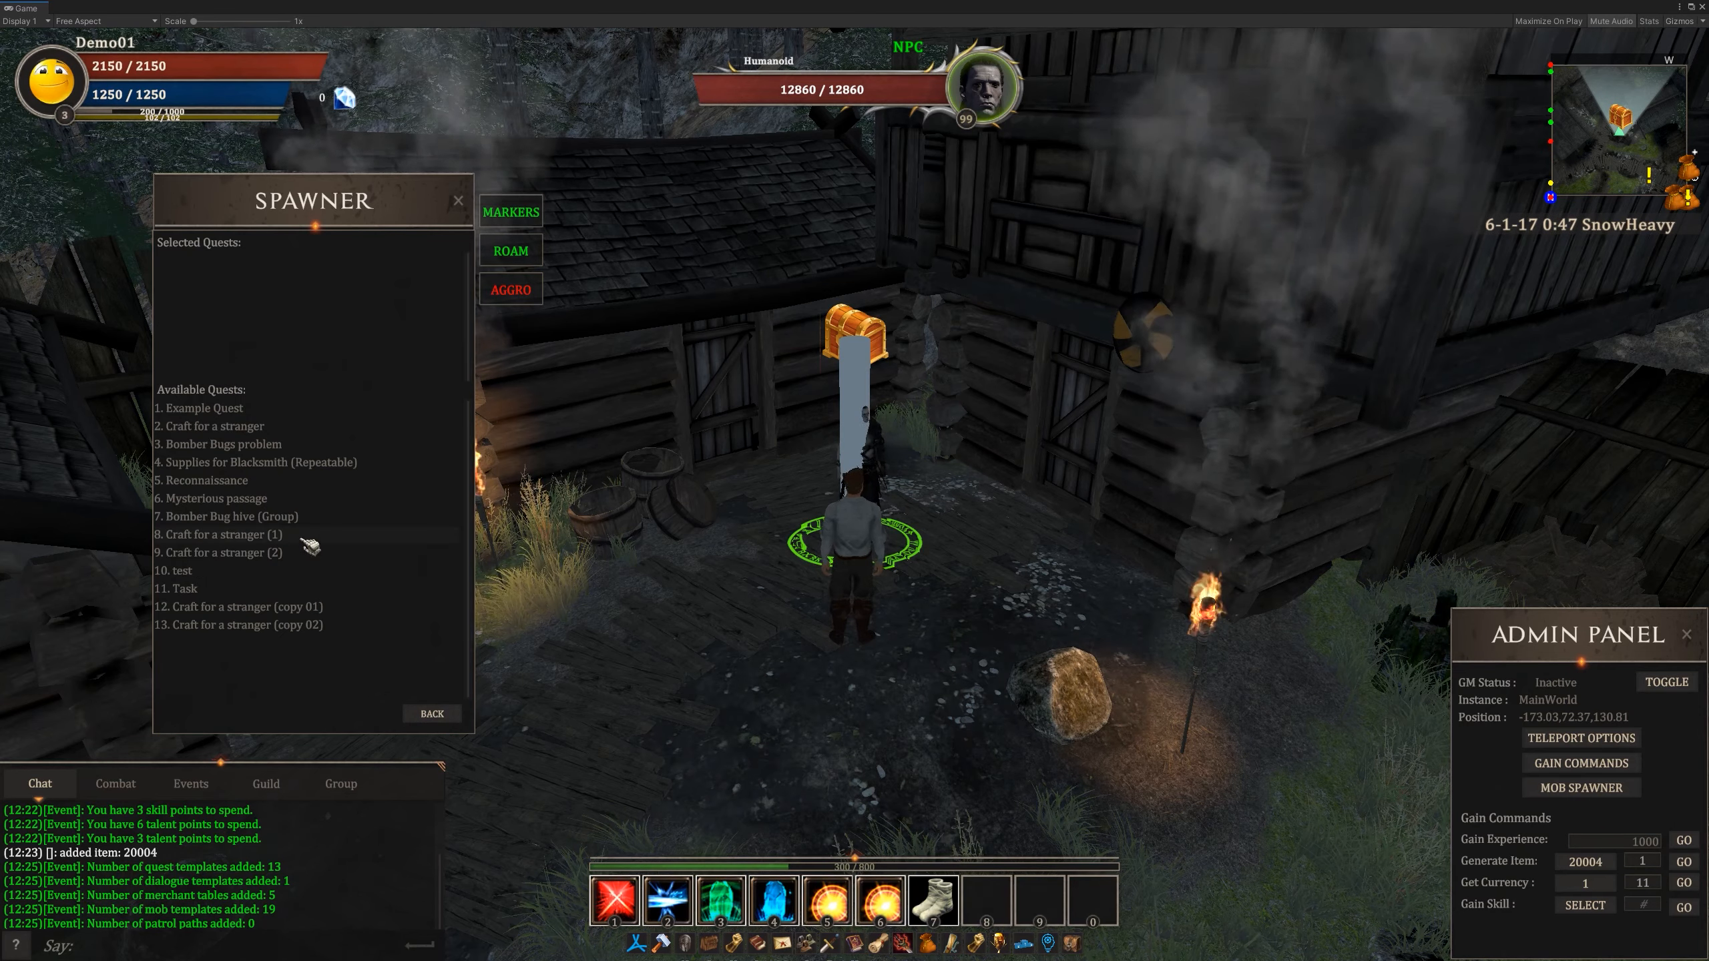
click(259, 428)
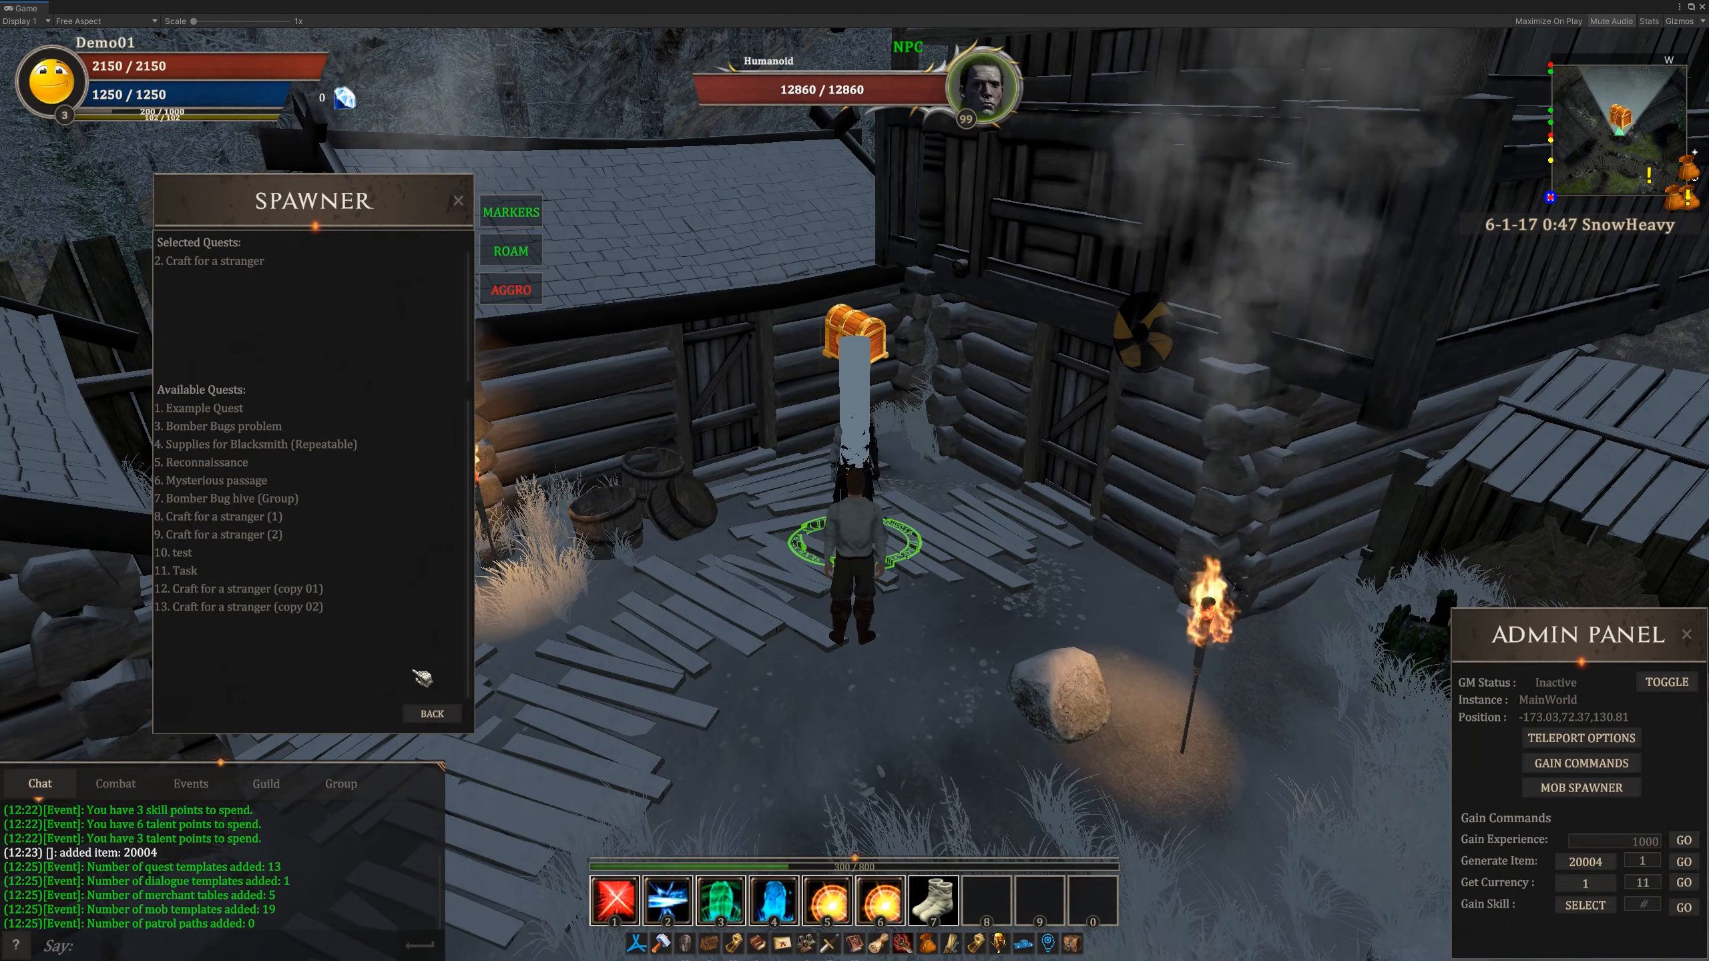
click(262, 465)
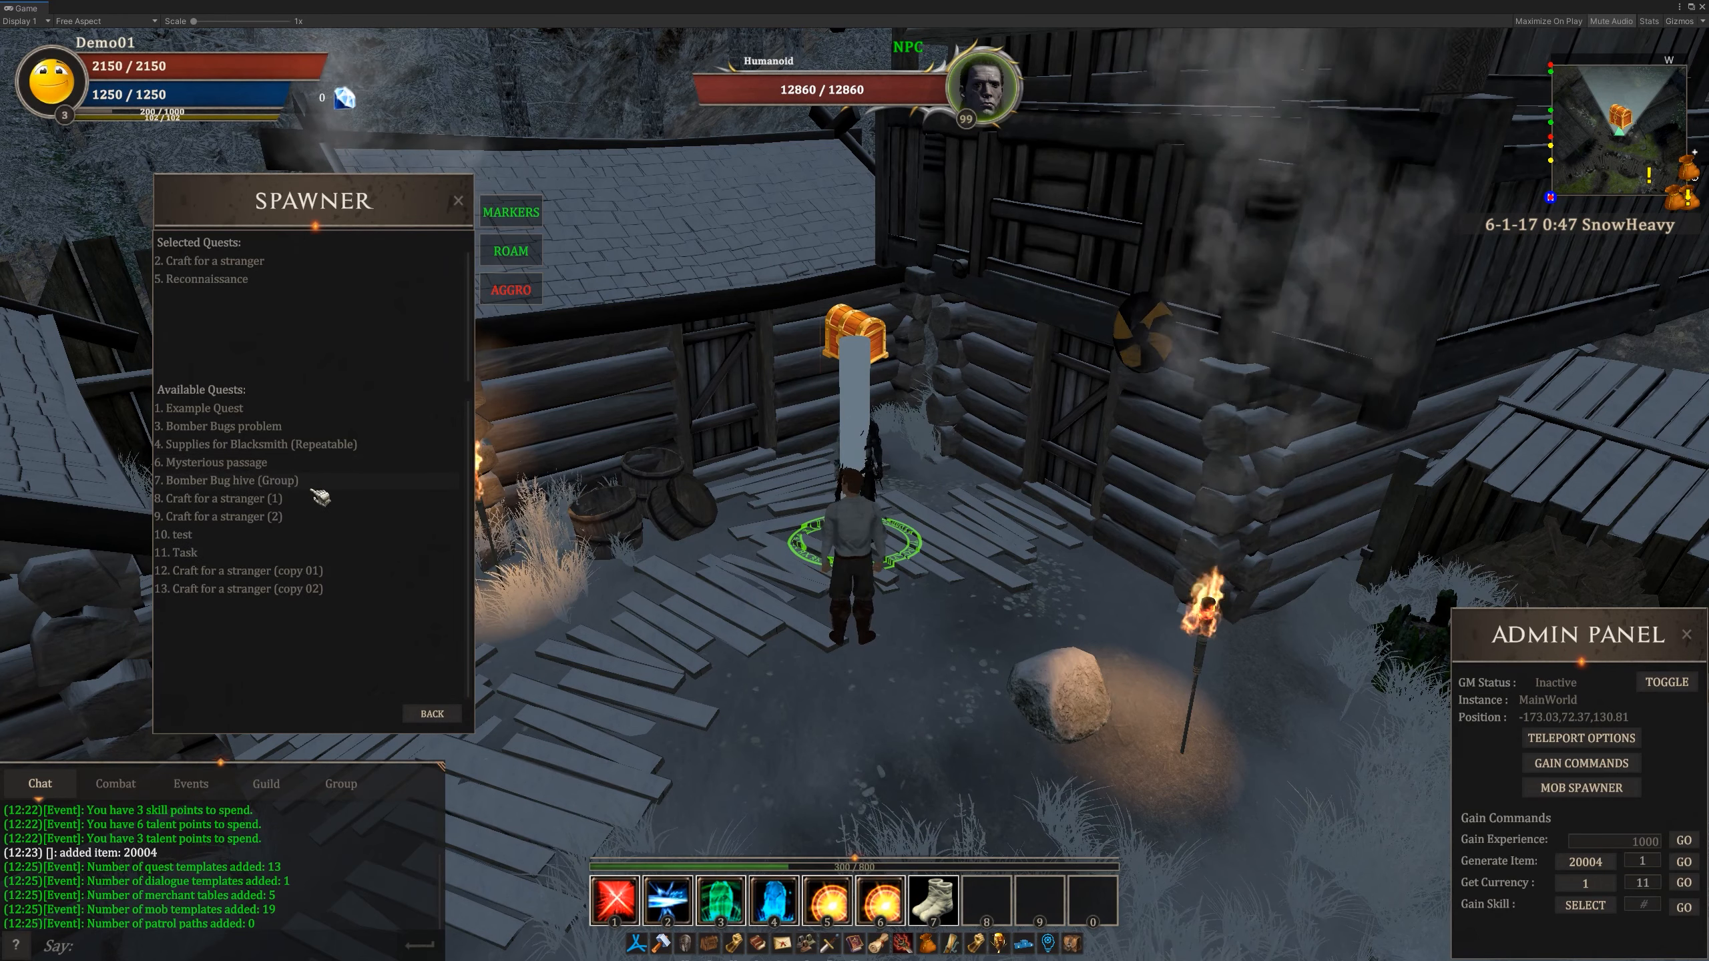
click(432, 715)
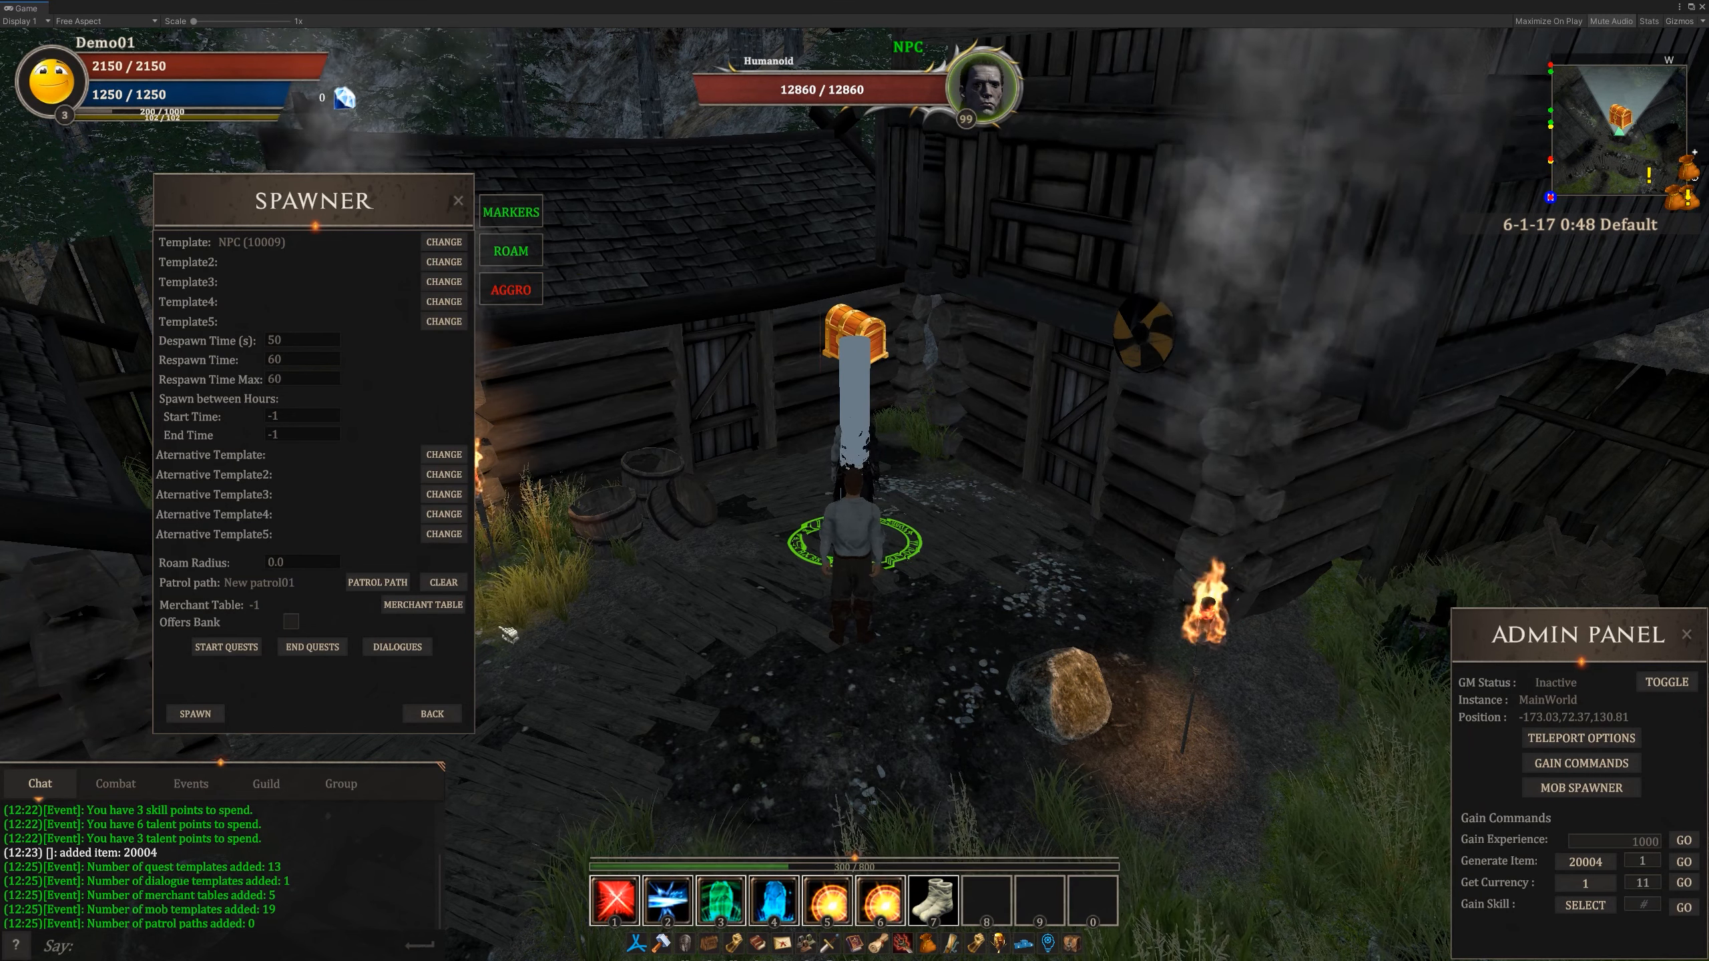
click(398, 648)
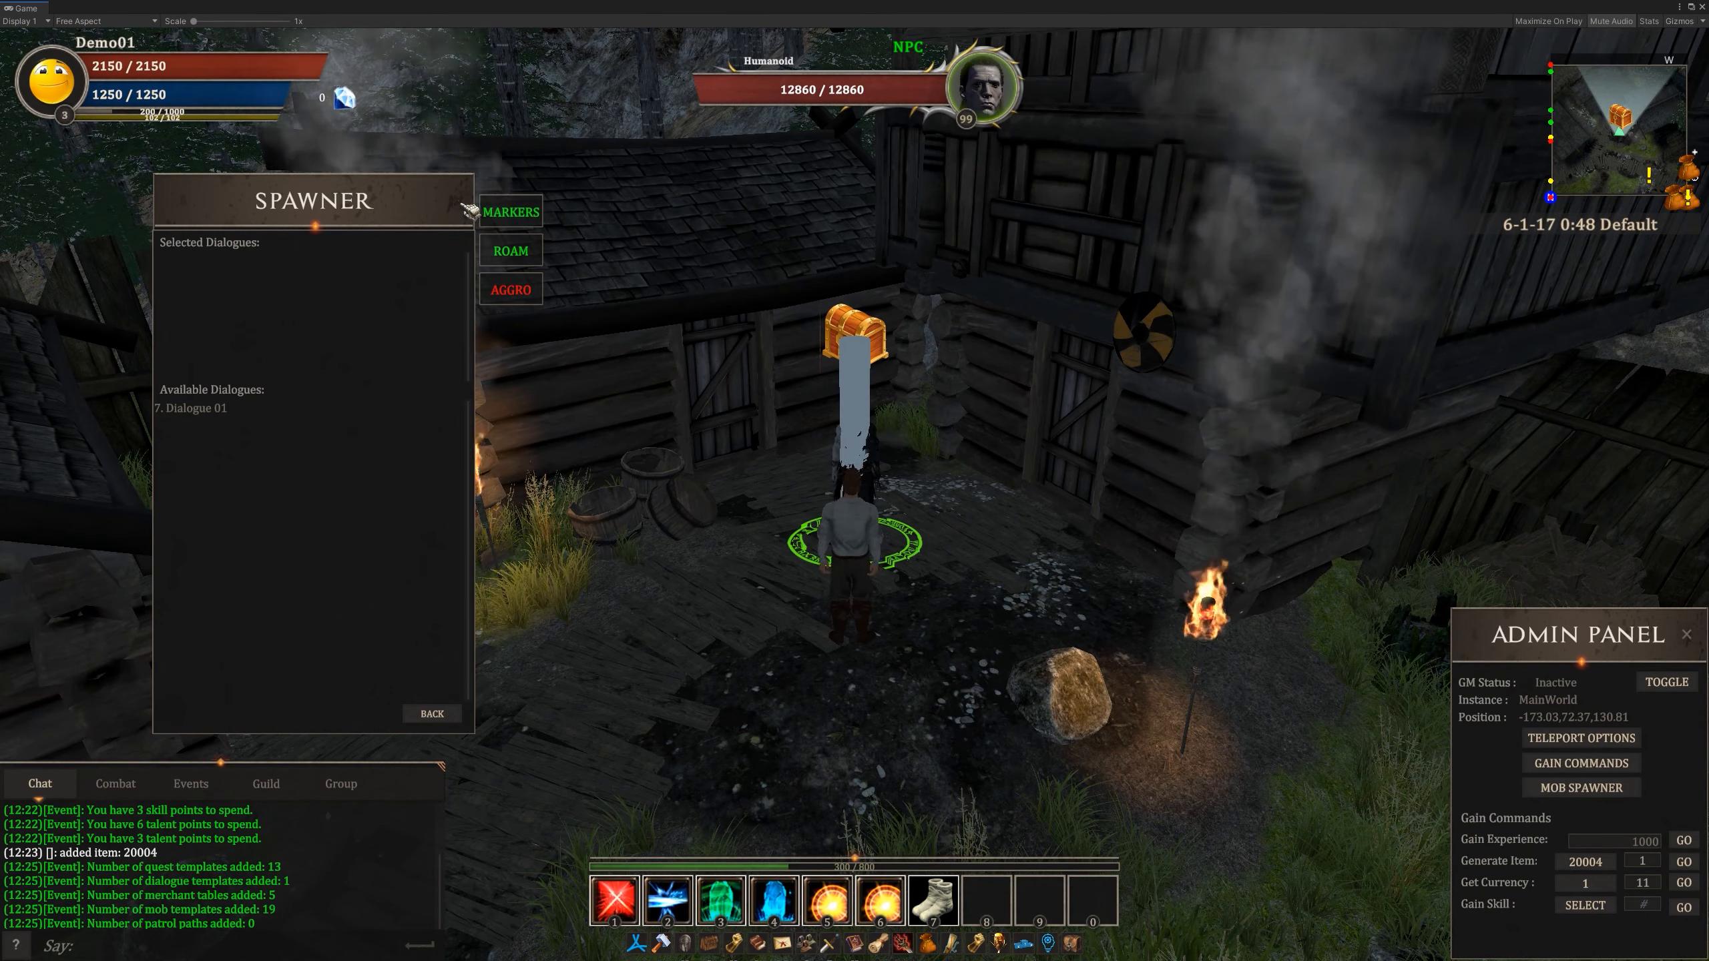
click(434, 715)
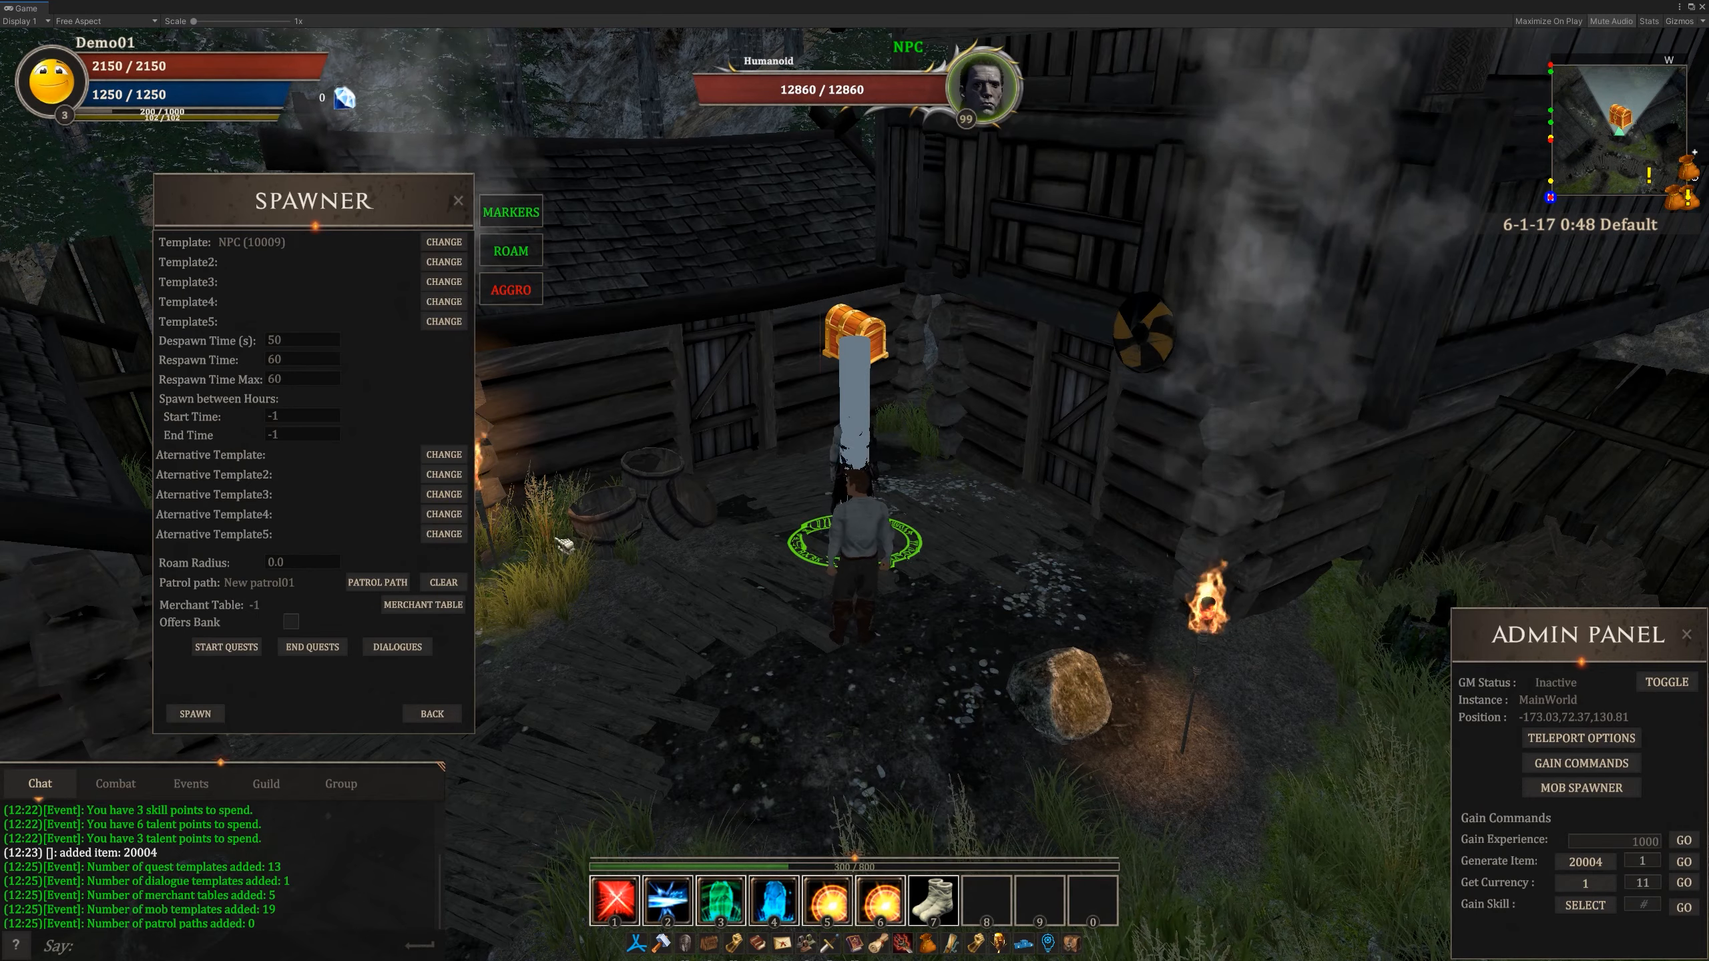
- Walk to the edge of the stone circle and spawn the configured NPC there with its patrol path
right_drag(680, 573, 875, 539)
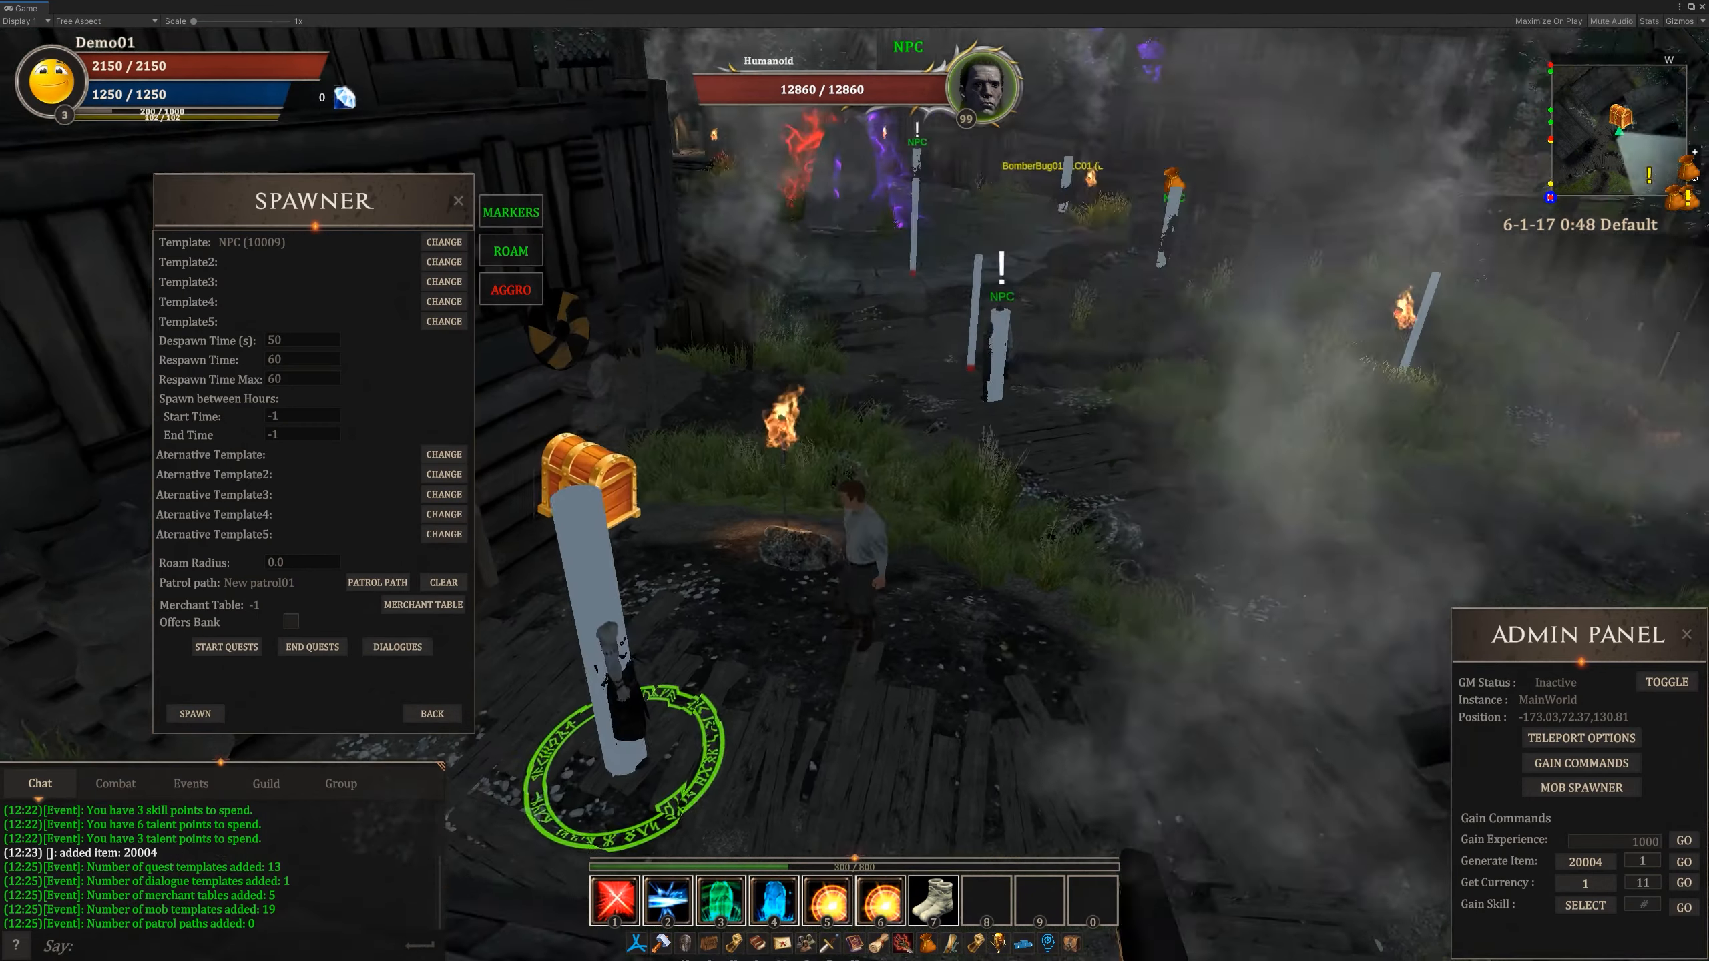
key(w)
key(w)
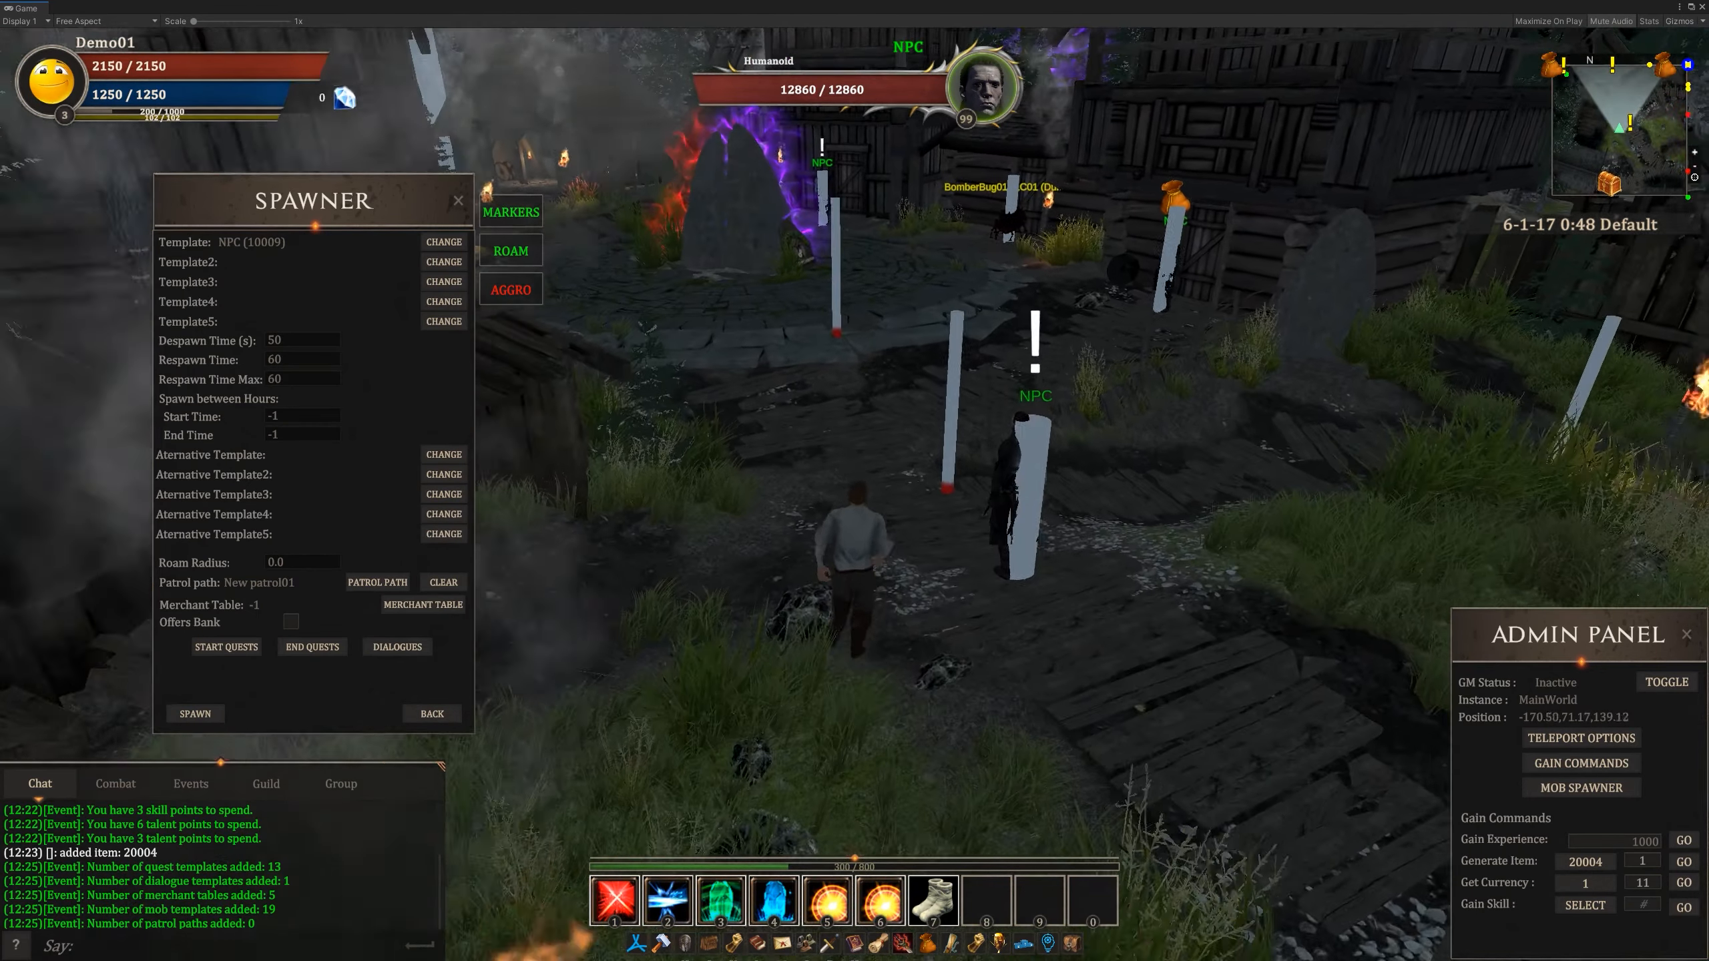
key(w)
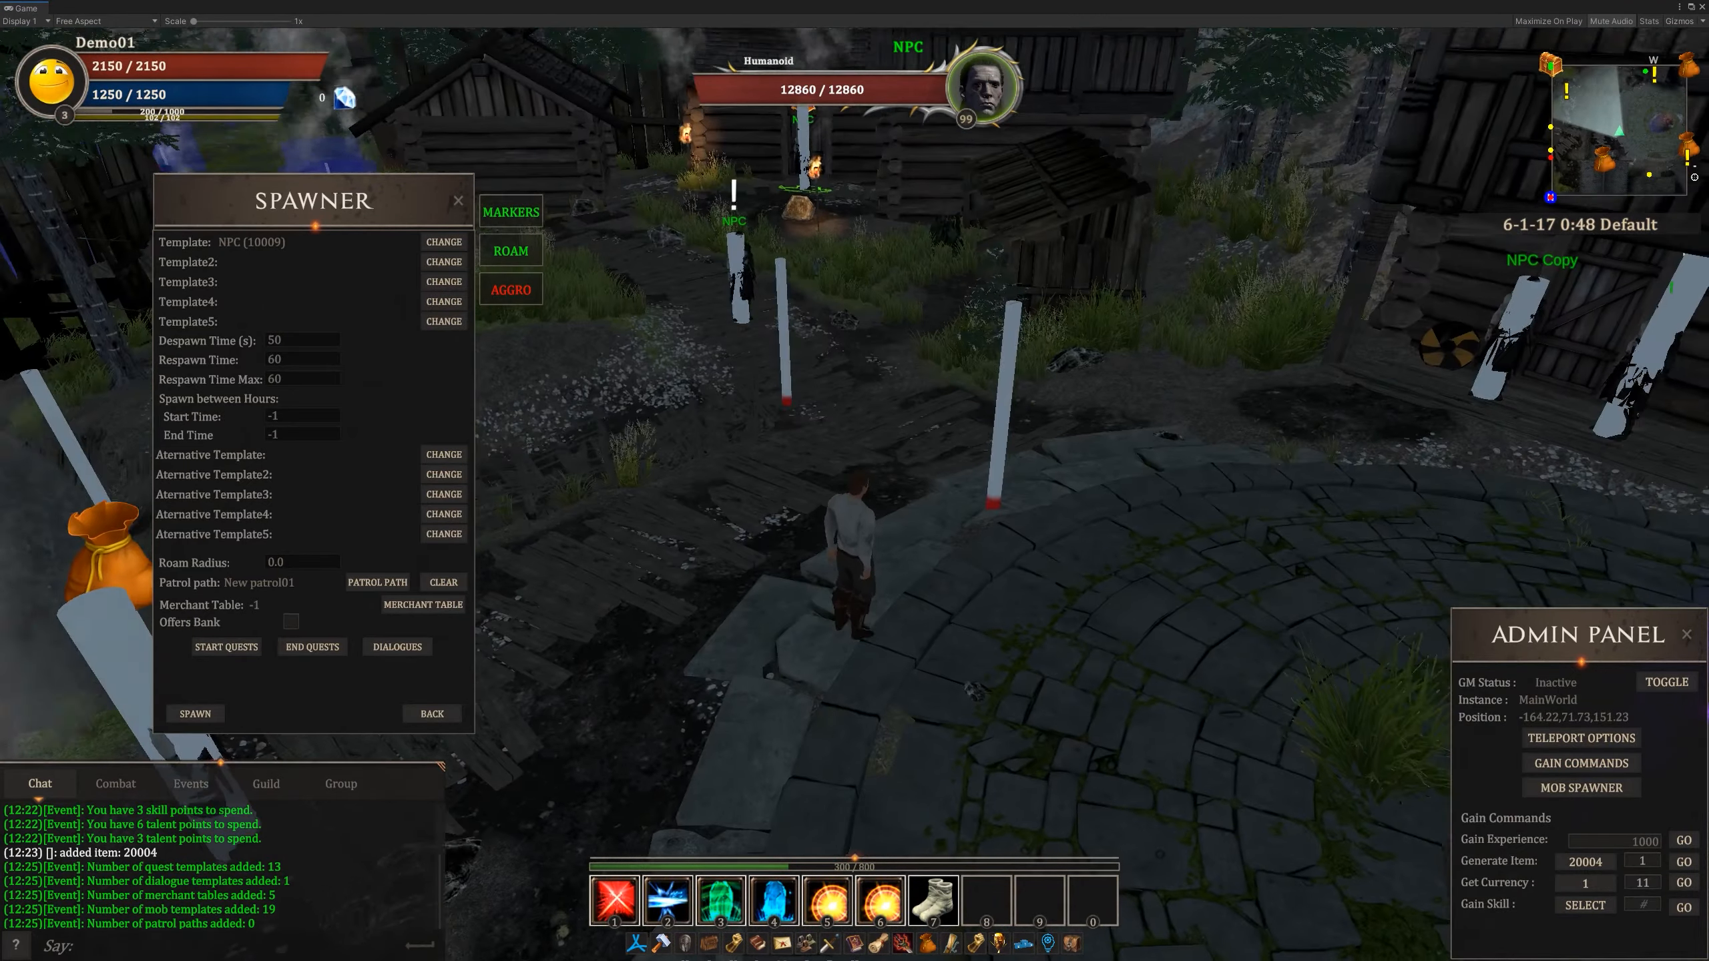
right_drag(855, 505, 787, 525)
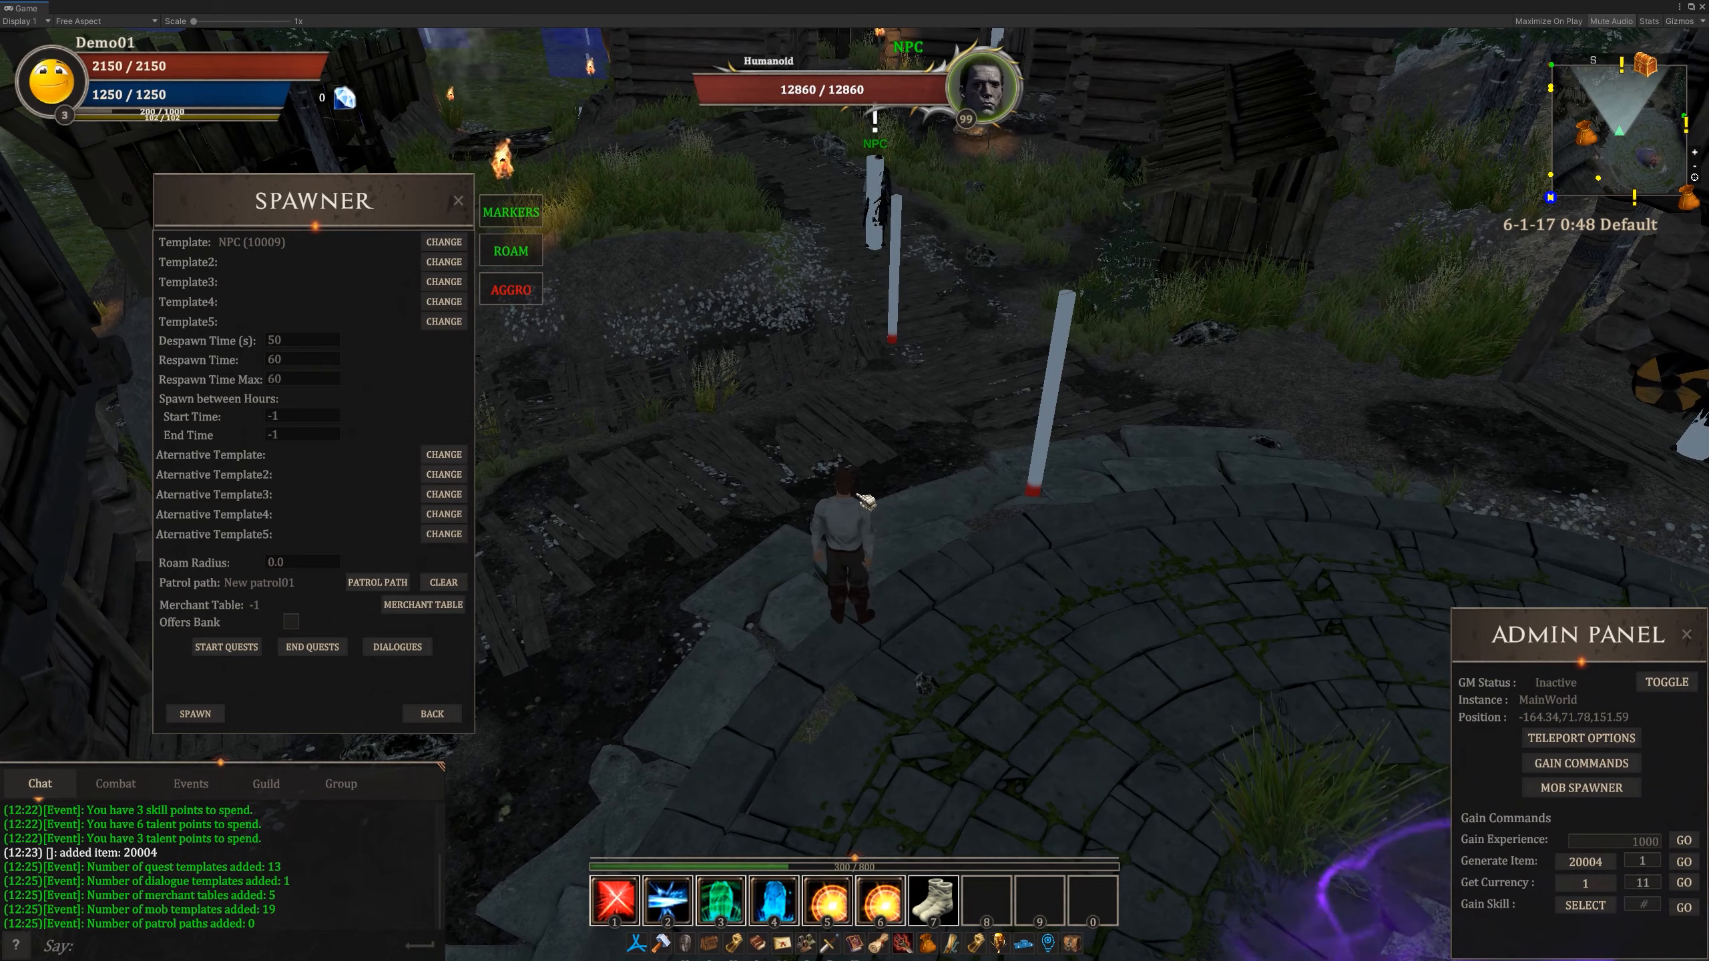
key(d)
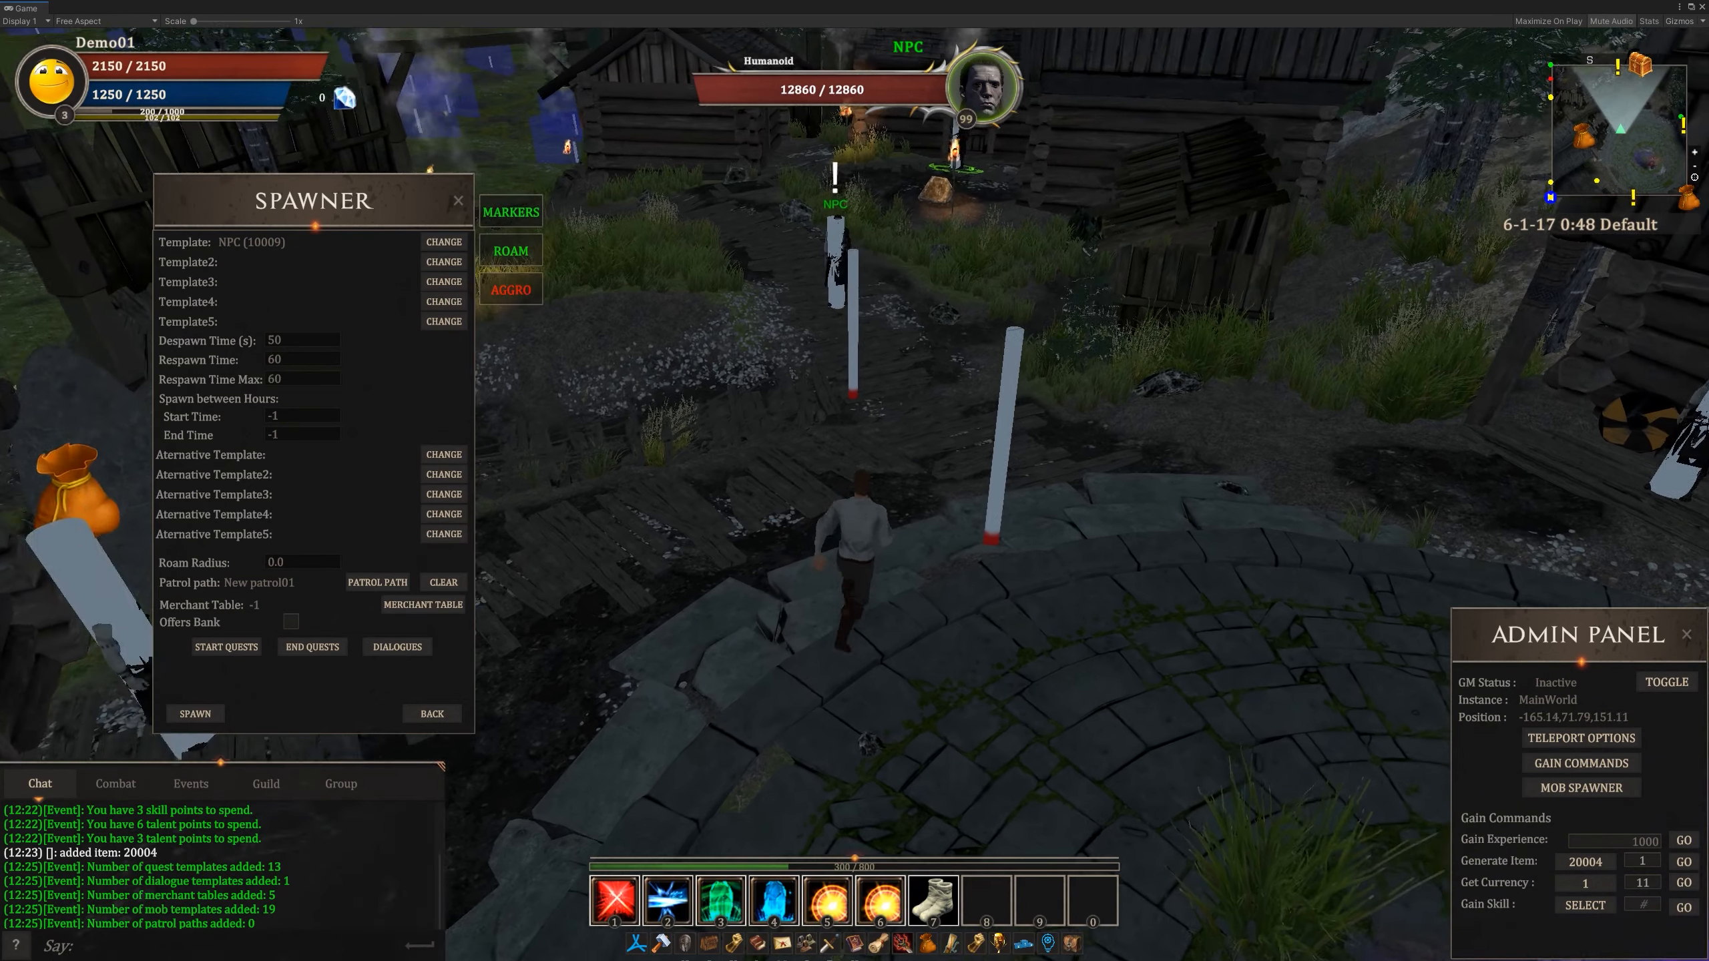
key(s)
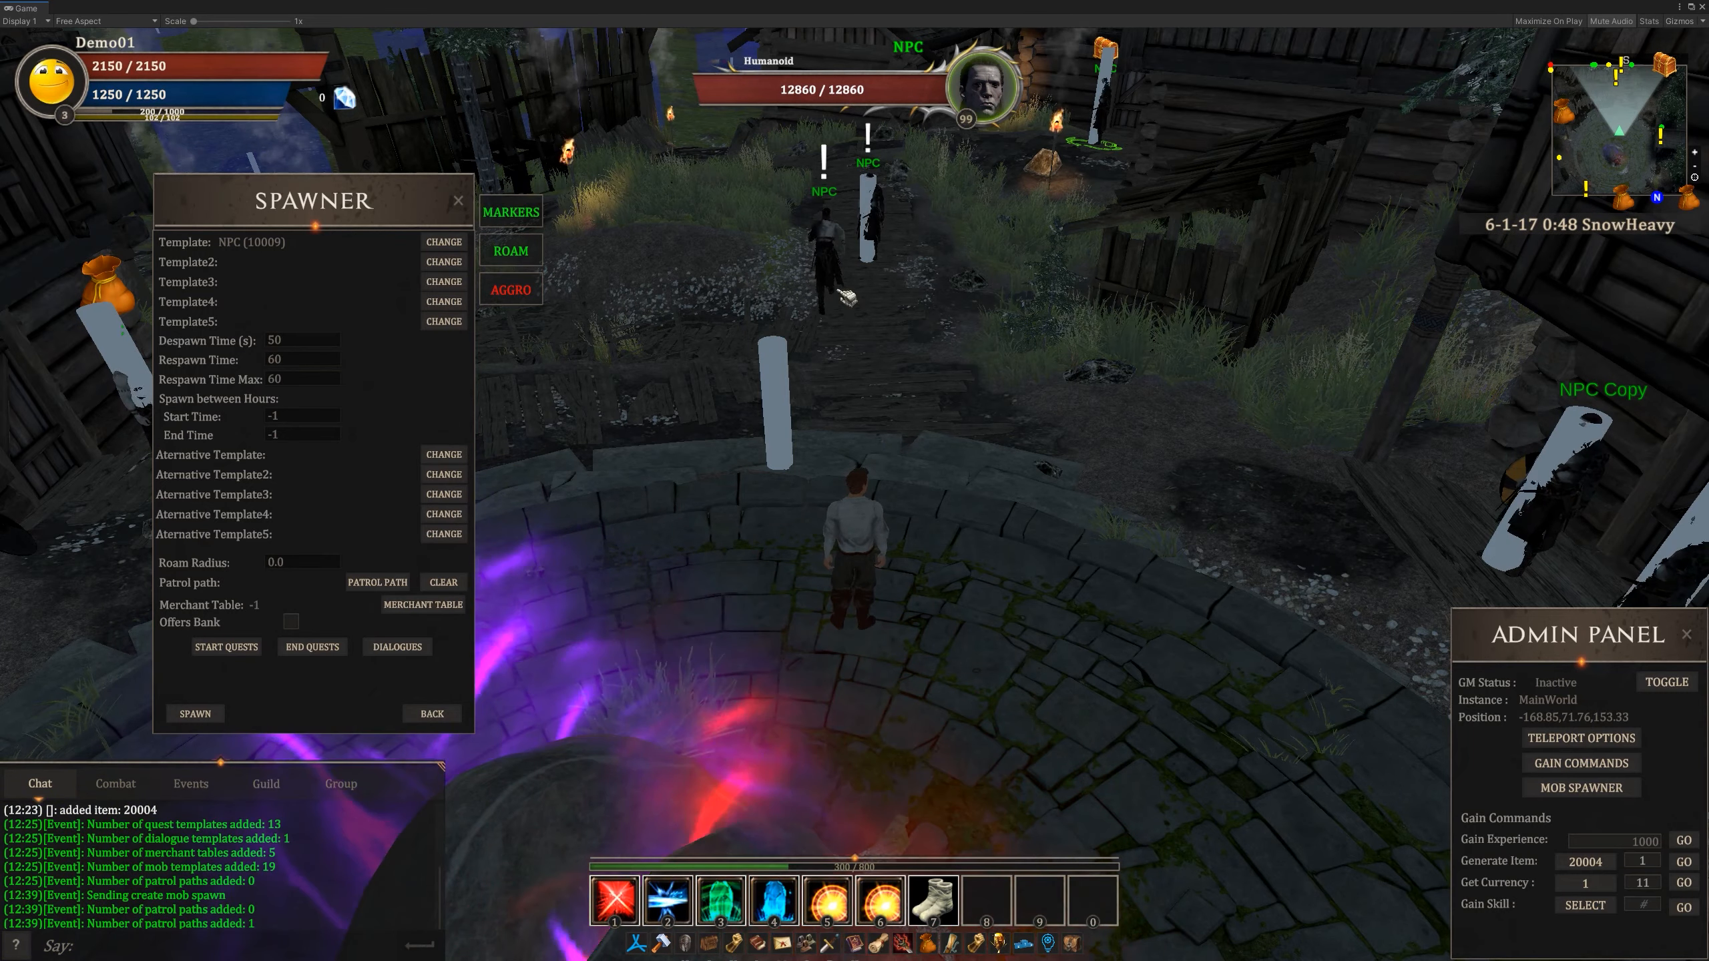
- Follow the newly spawned NPC around the village to check that it walks its patrol path
mouse_move(907, 423)
right_down()
mouse_move(844, 377)
mouse_move(841, 407)
mouse_move(760, 384)
mouse_move(807, 384)
right_up()
key(w)
key(a)
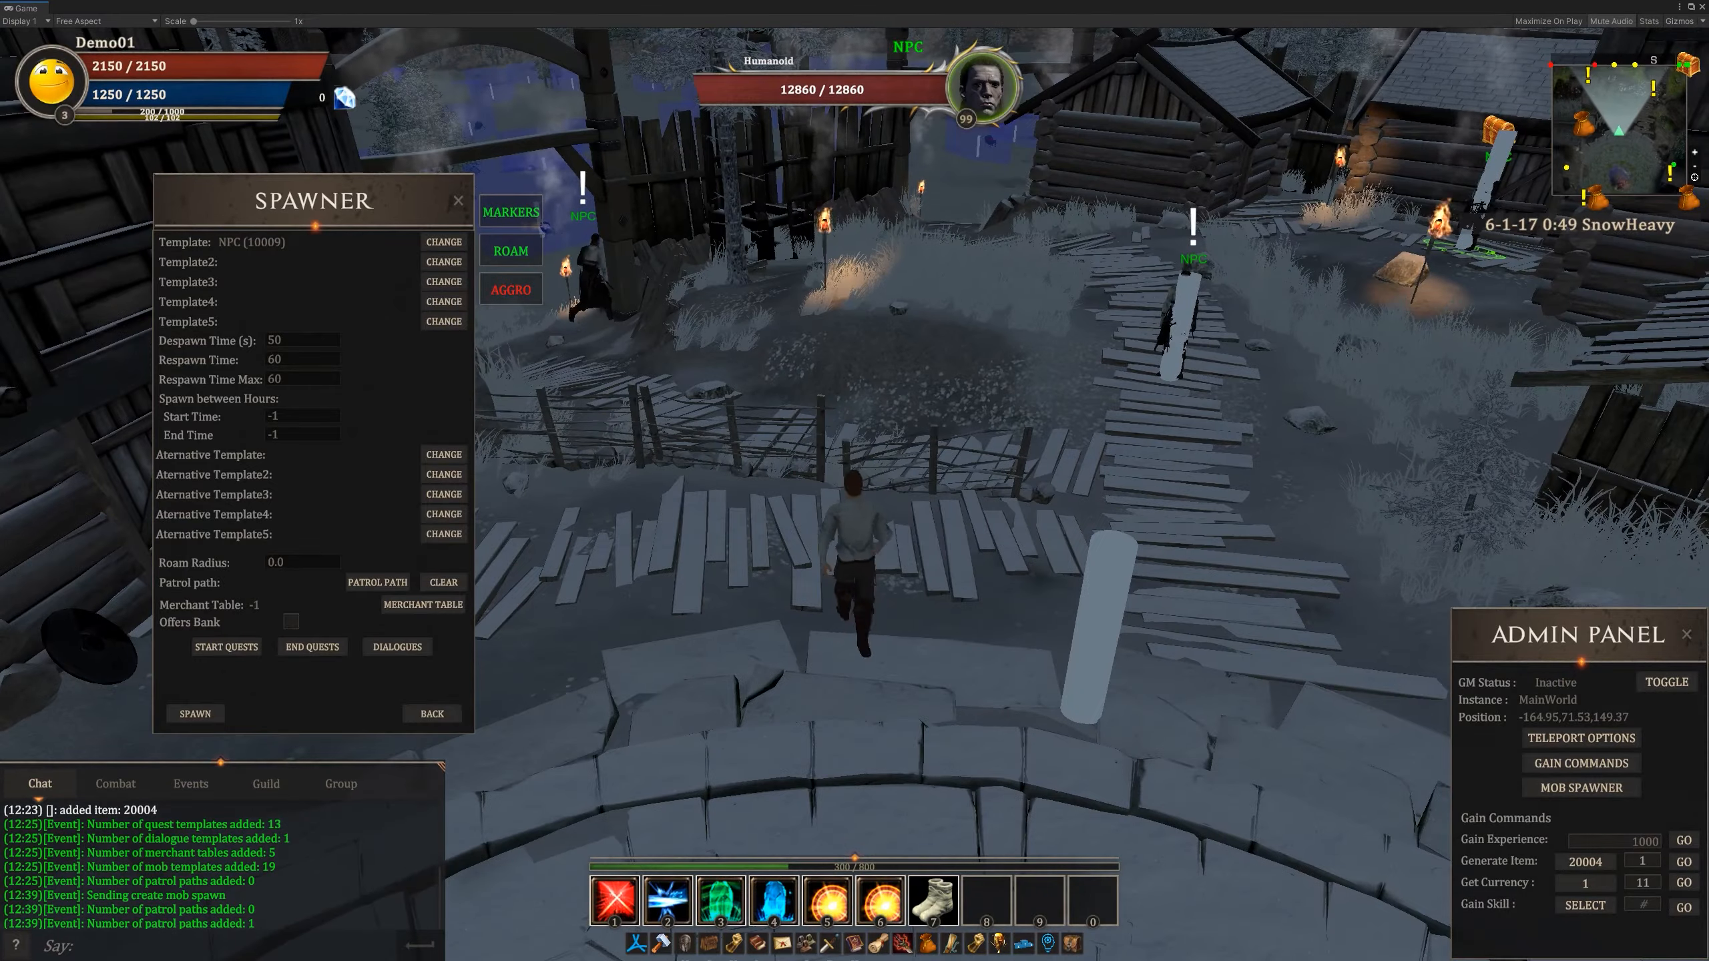
key(s)
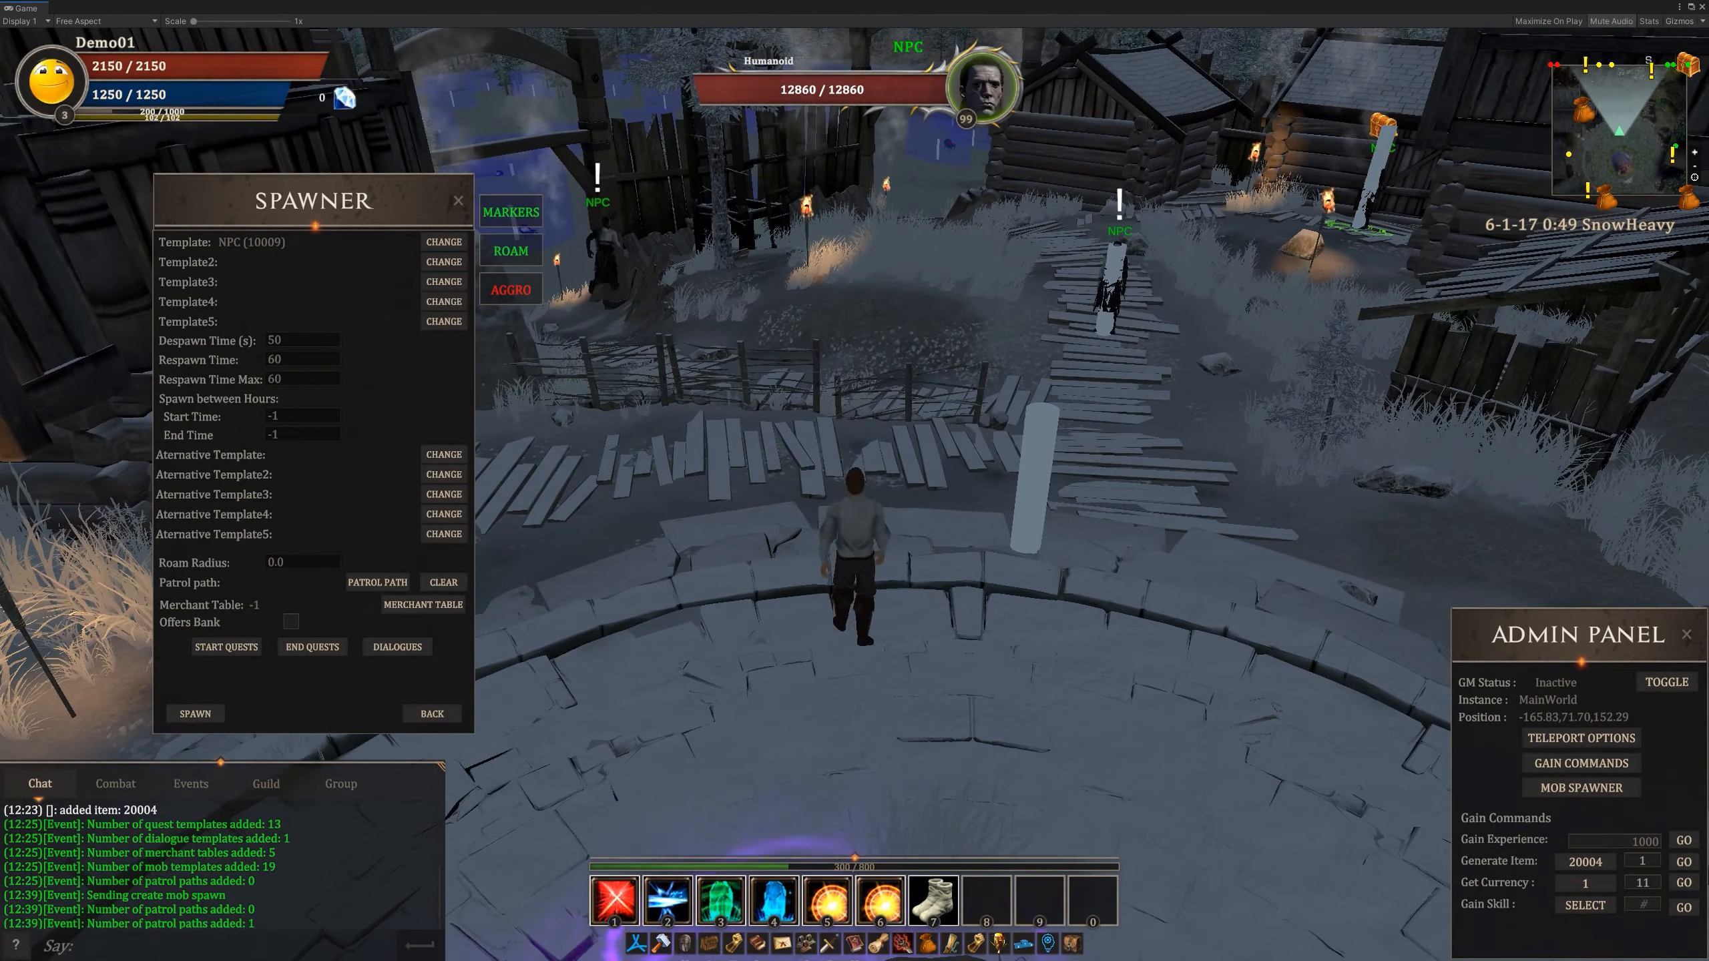
mouse_move(807, 383)
right_down()
mouse_move(969, 397)
mouse_move(965, 336)
mouse_move(851, 346)
right_up()
key(w)
key(a)
key(w)
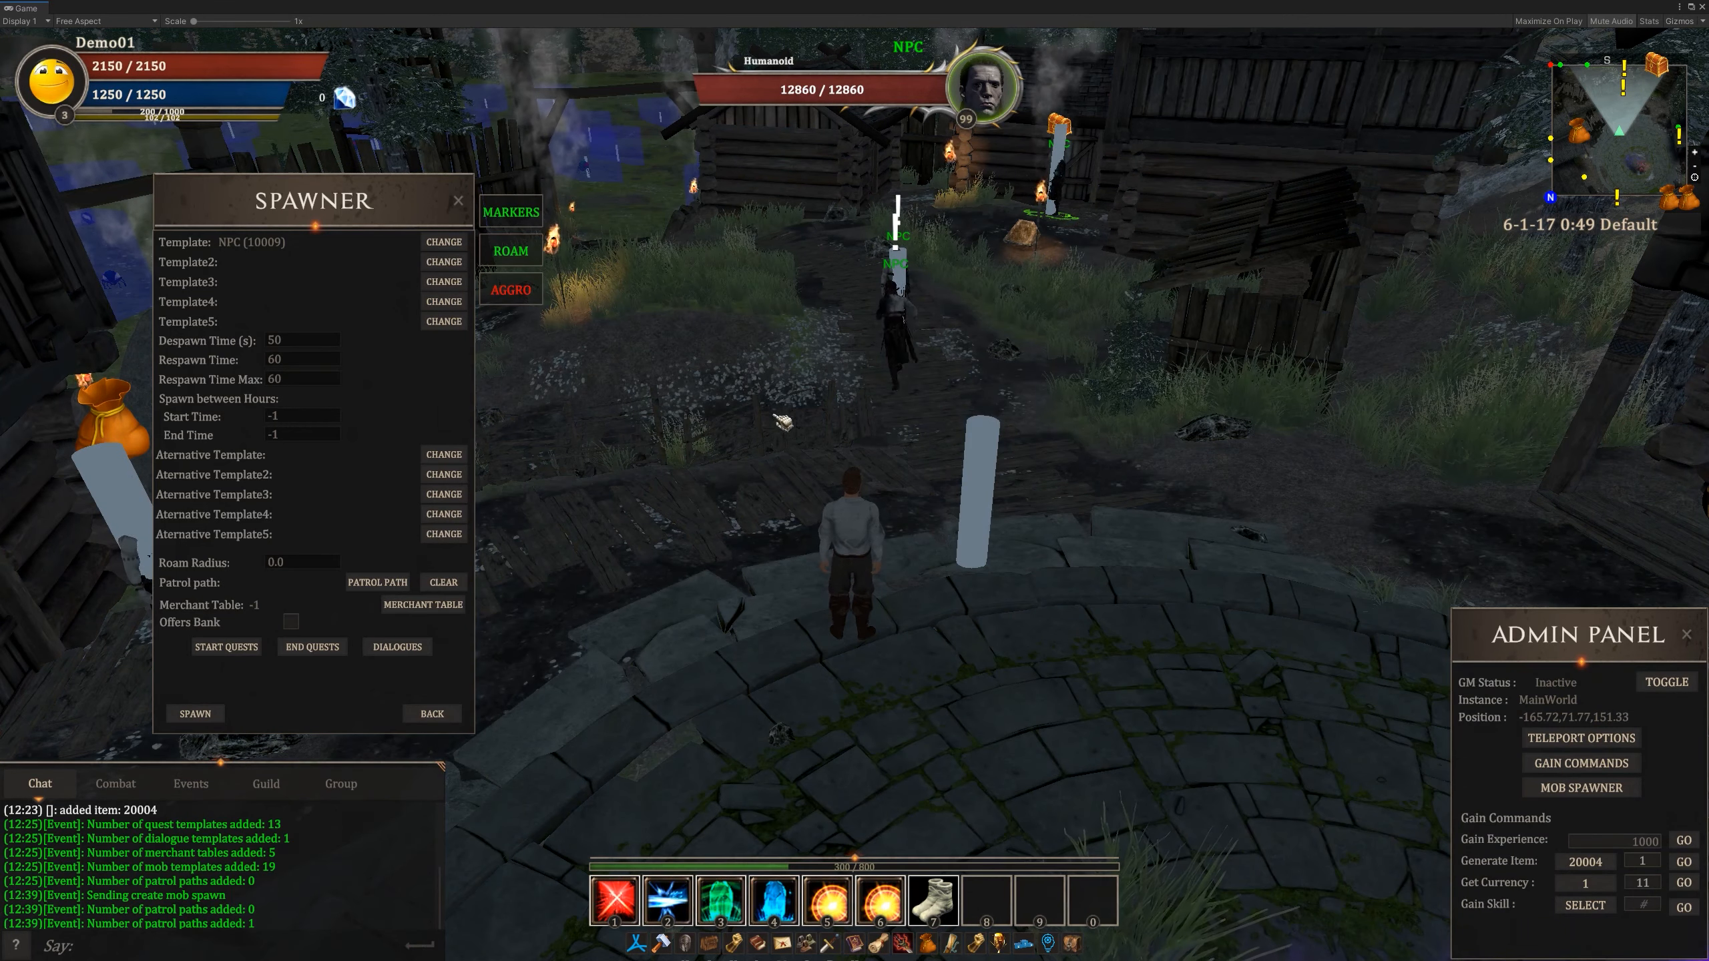
- Select the new spawn beside the stone circle, change its template to BomberBug01S1C01 (10000), and save it
click(427, 719)
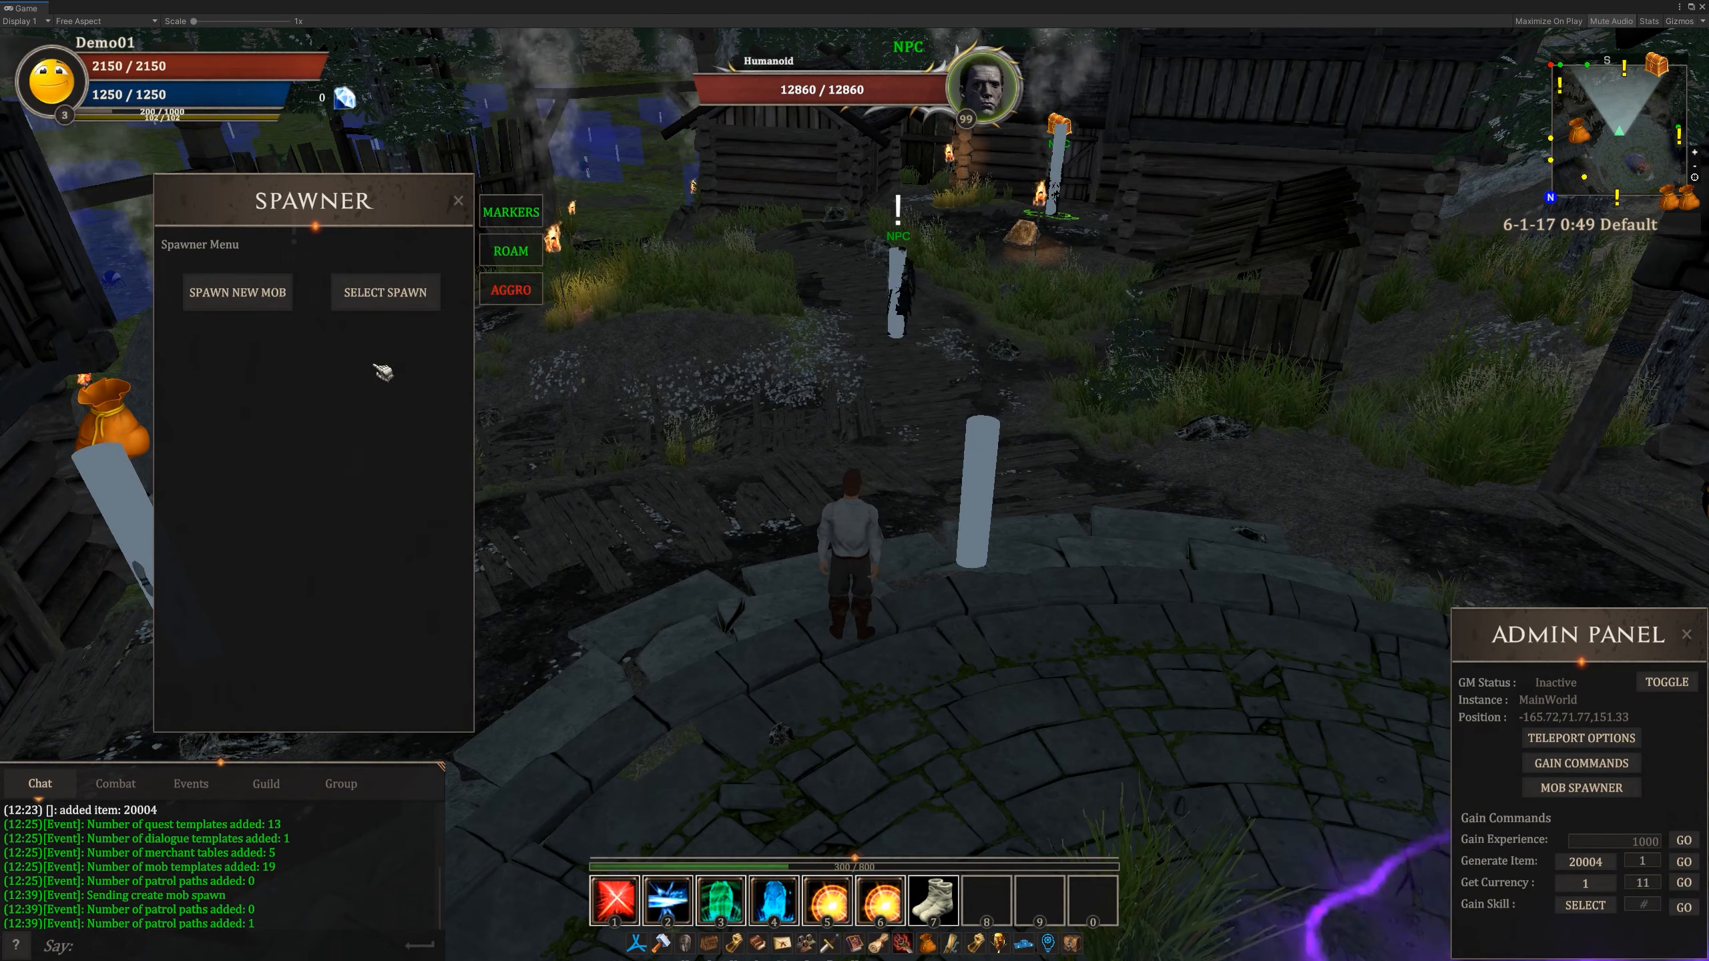
click(390, 304)
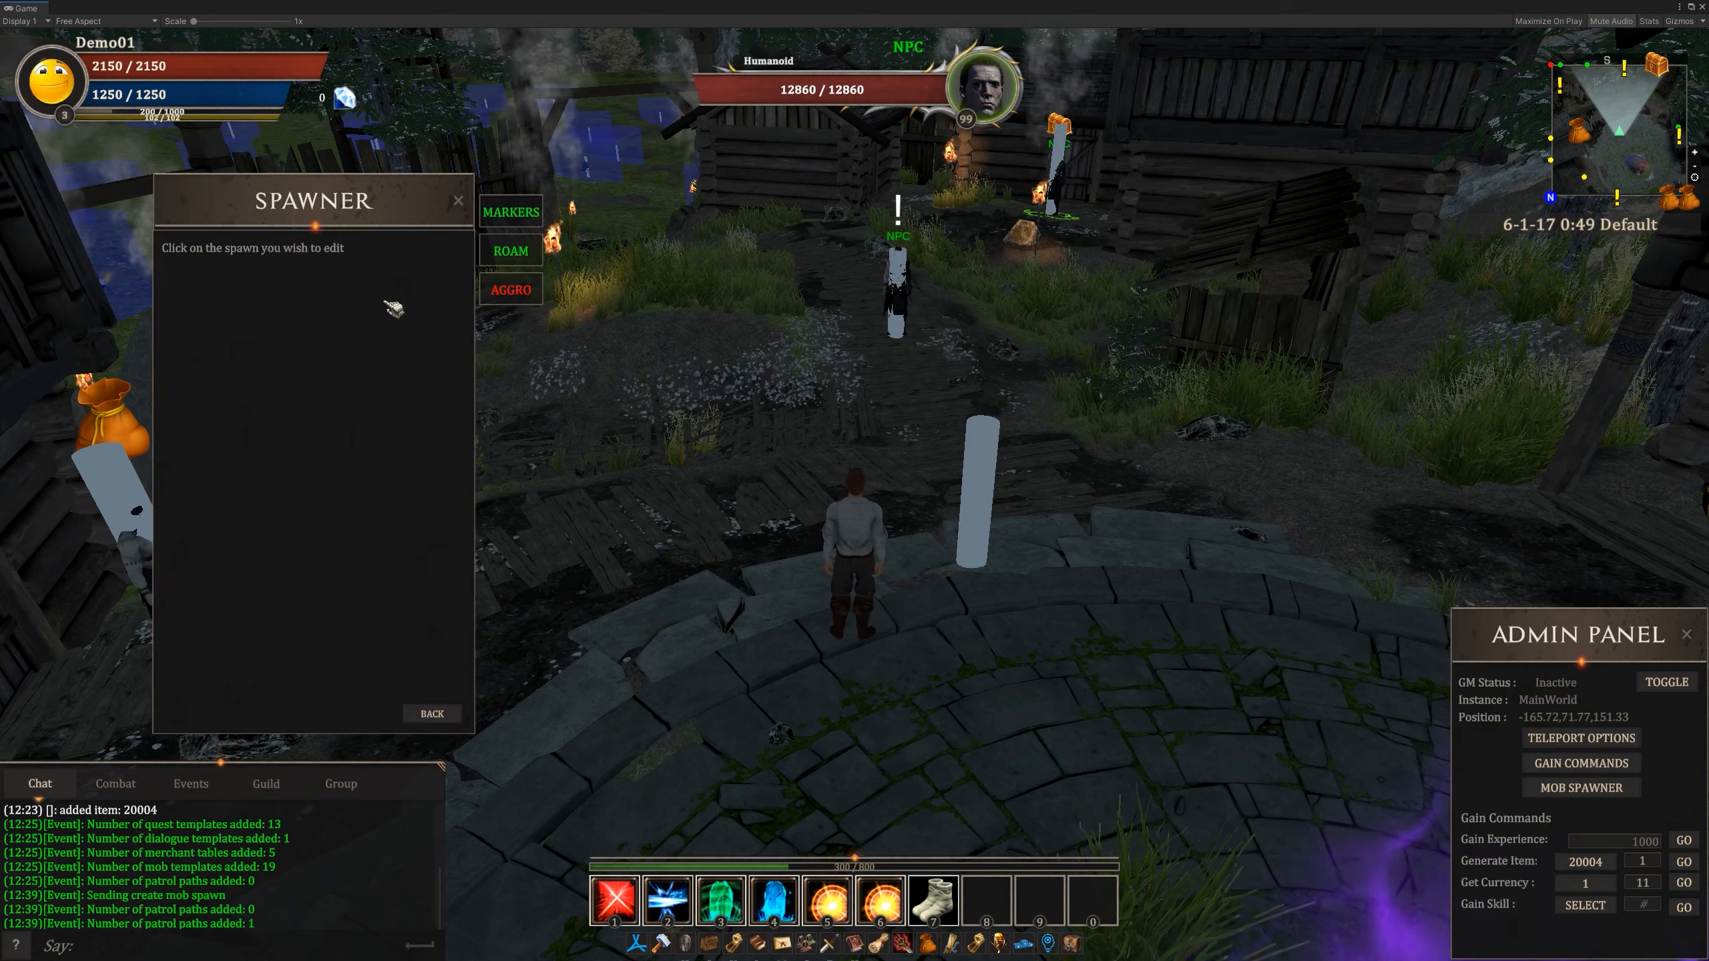
click(984, 524)
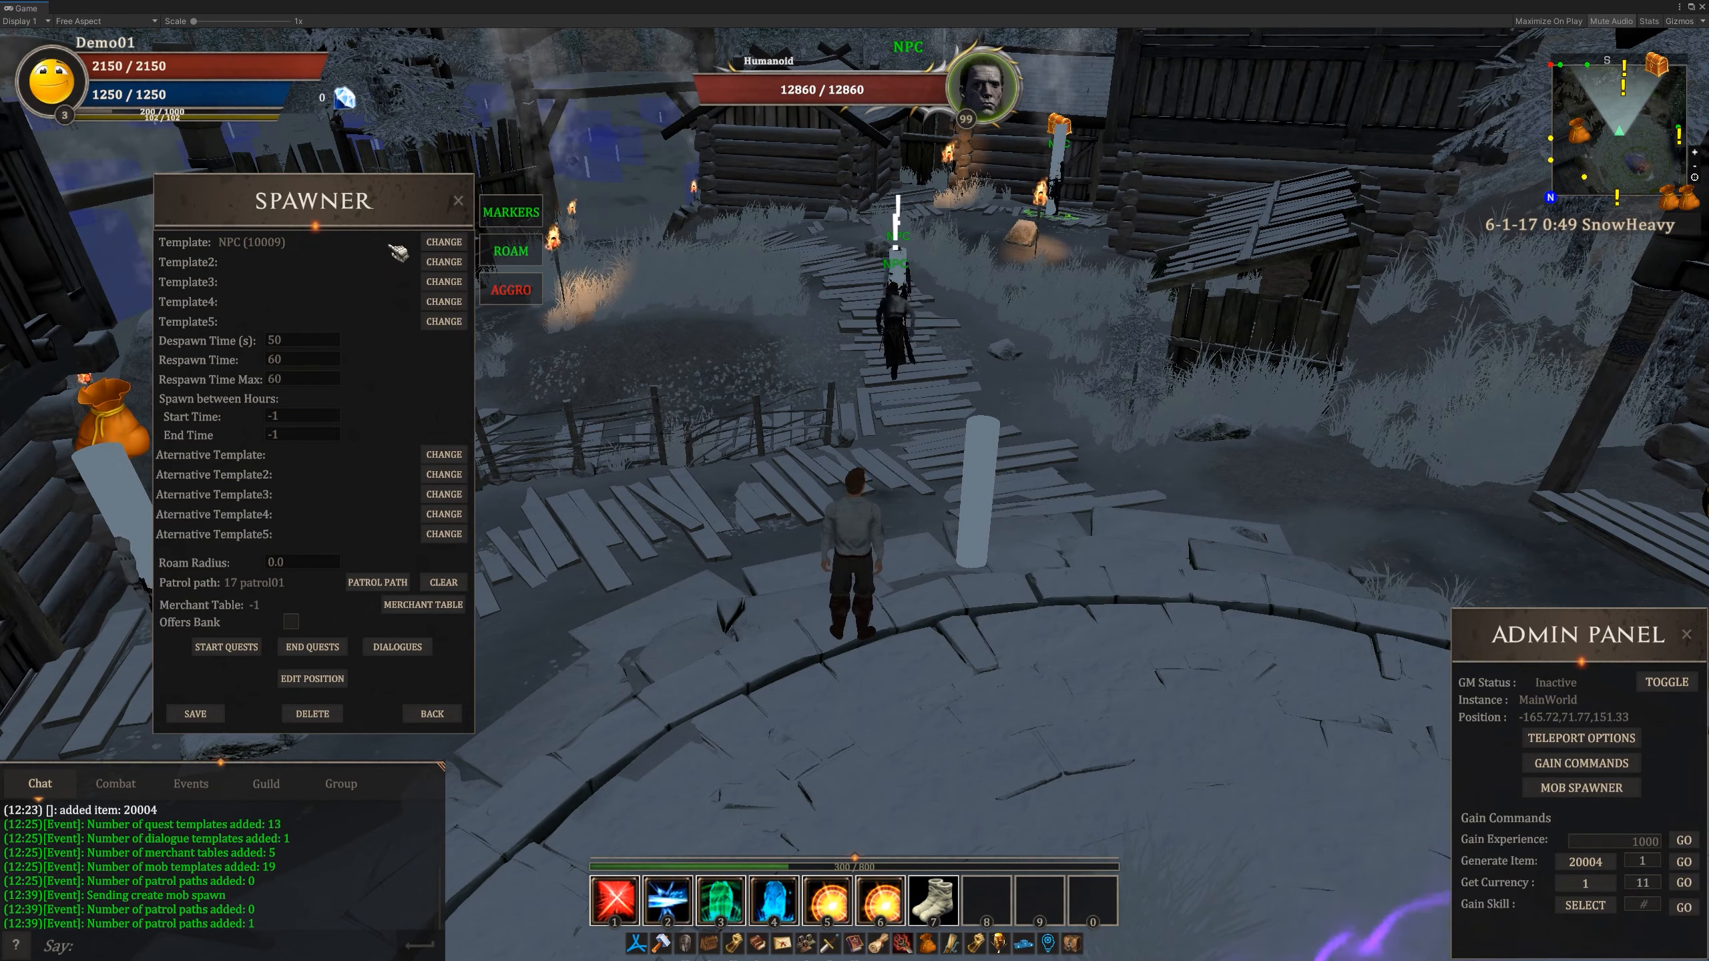
click(444, 243)
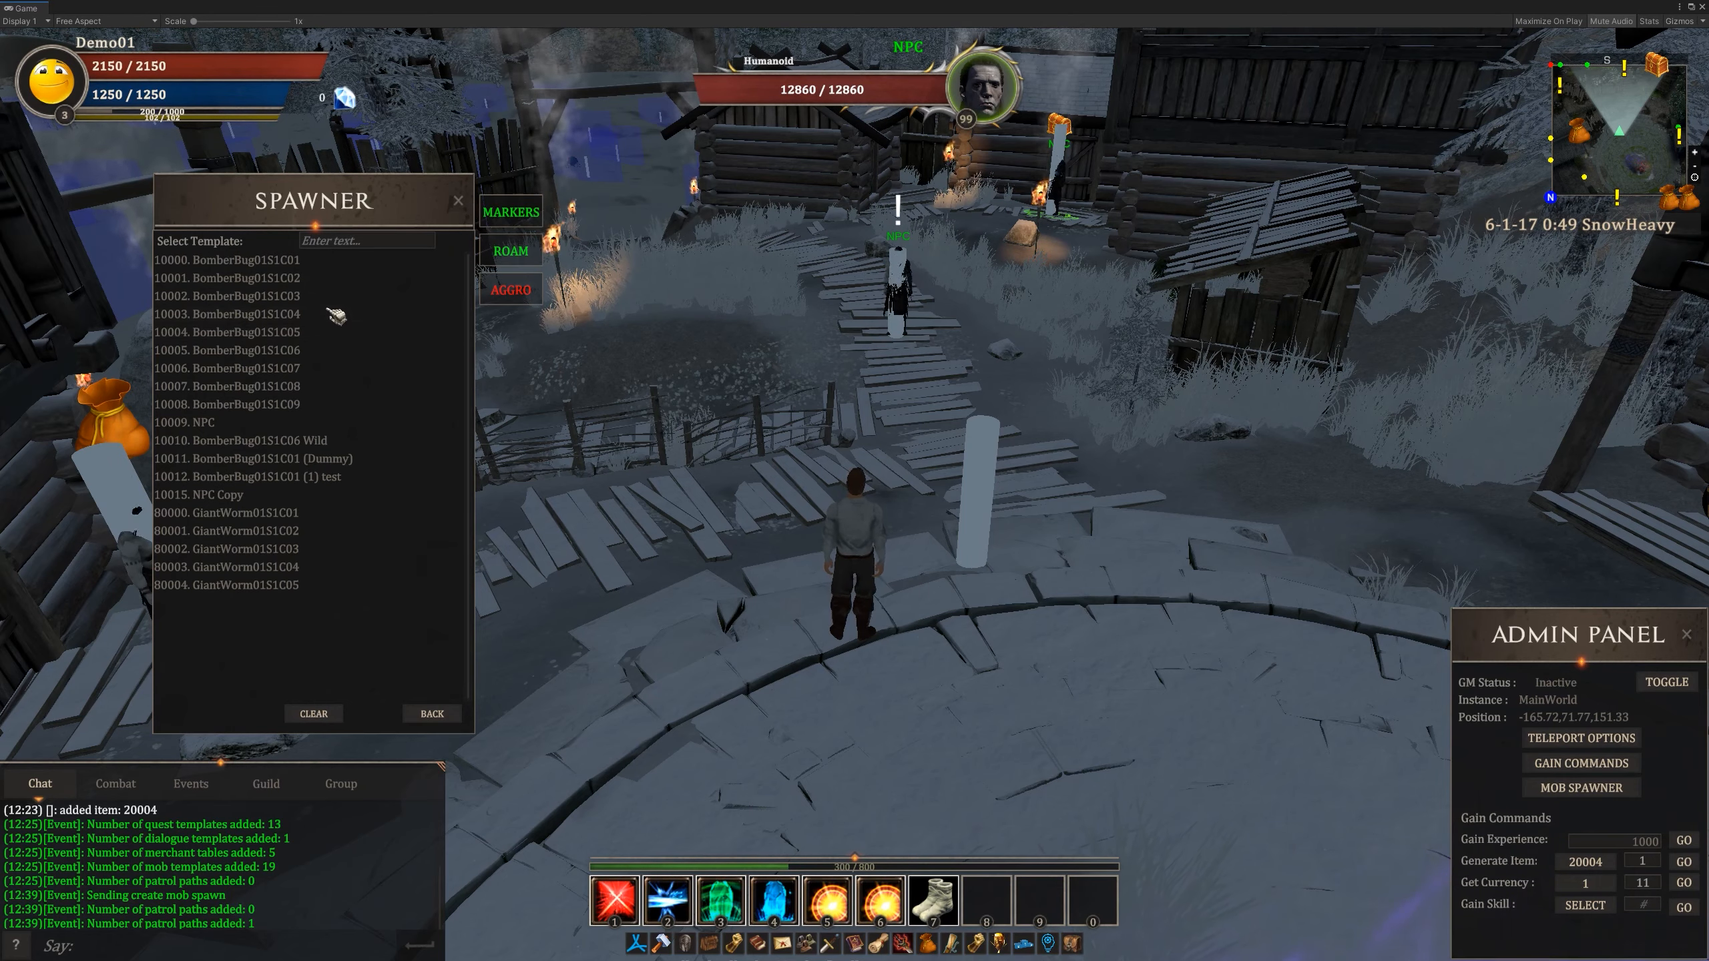
click(309, 262)
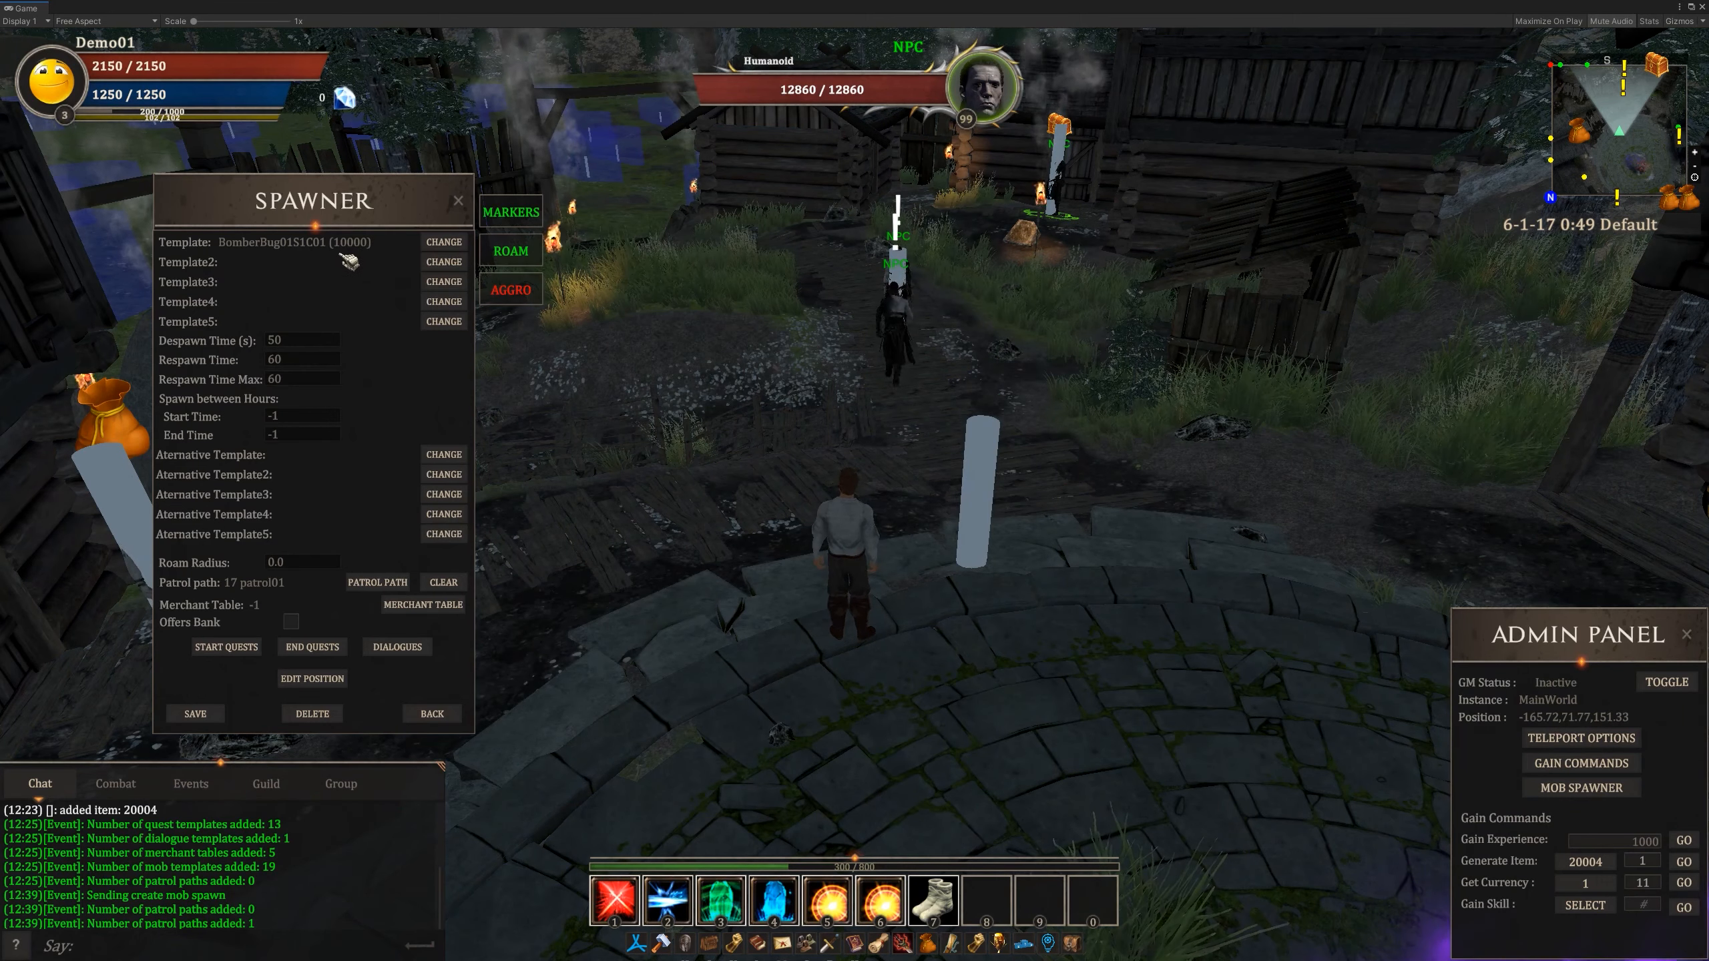
click(203, 716)
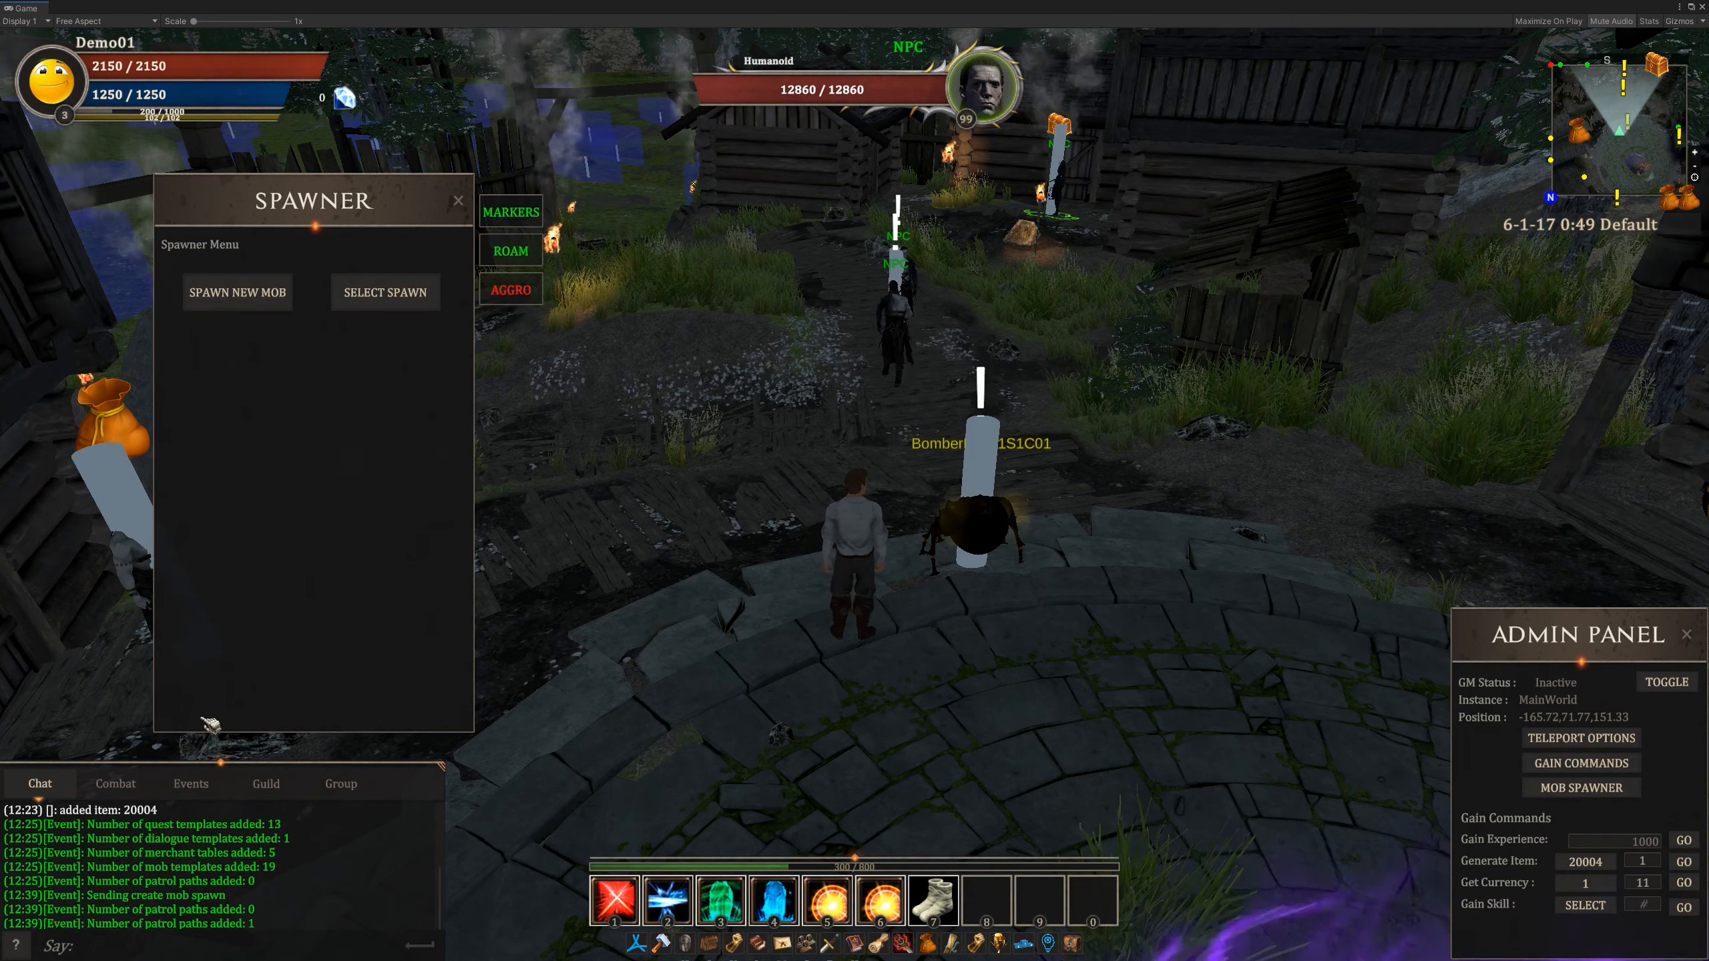
- Follow the BomberBug01S1C01 mob around the stone circle and along the wooden paths to examine its patrol
mouse_move(894, 378)
mouse_down()
mouse_move(787, 378)
mouse_move(878, 378)
mouse_up()
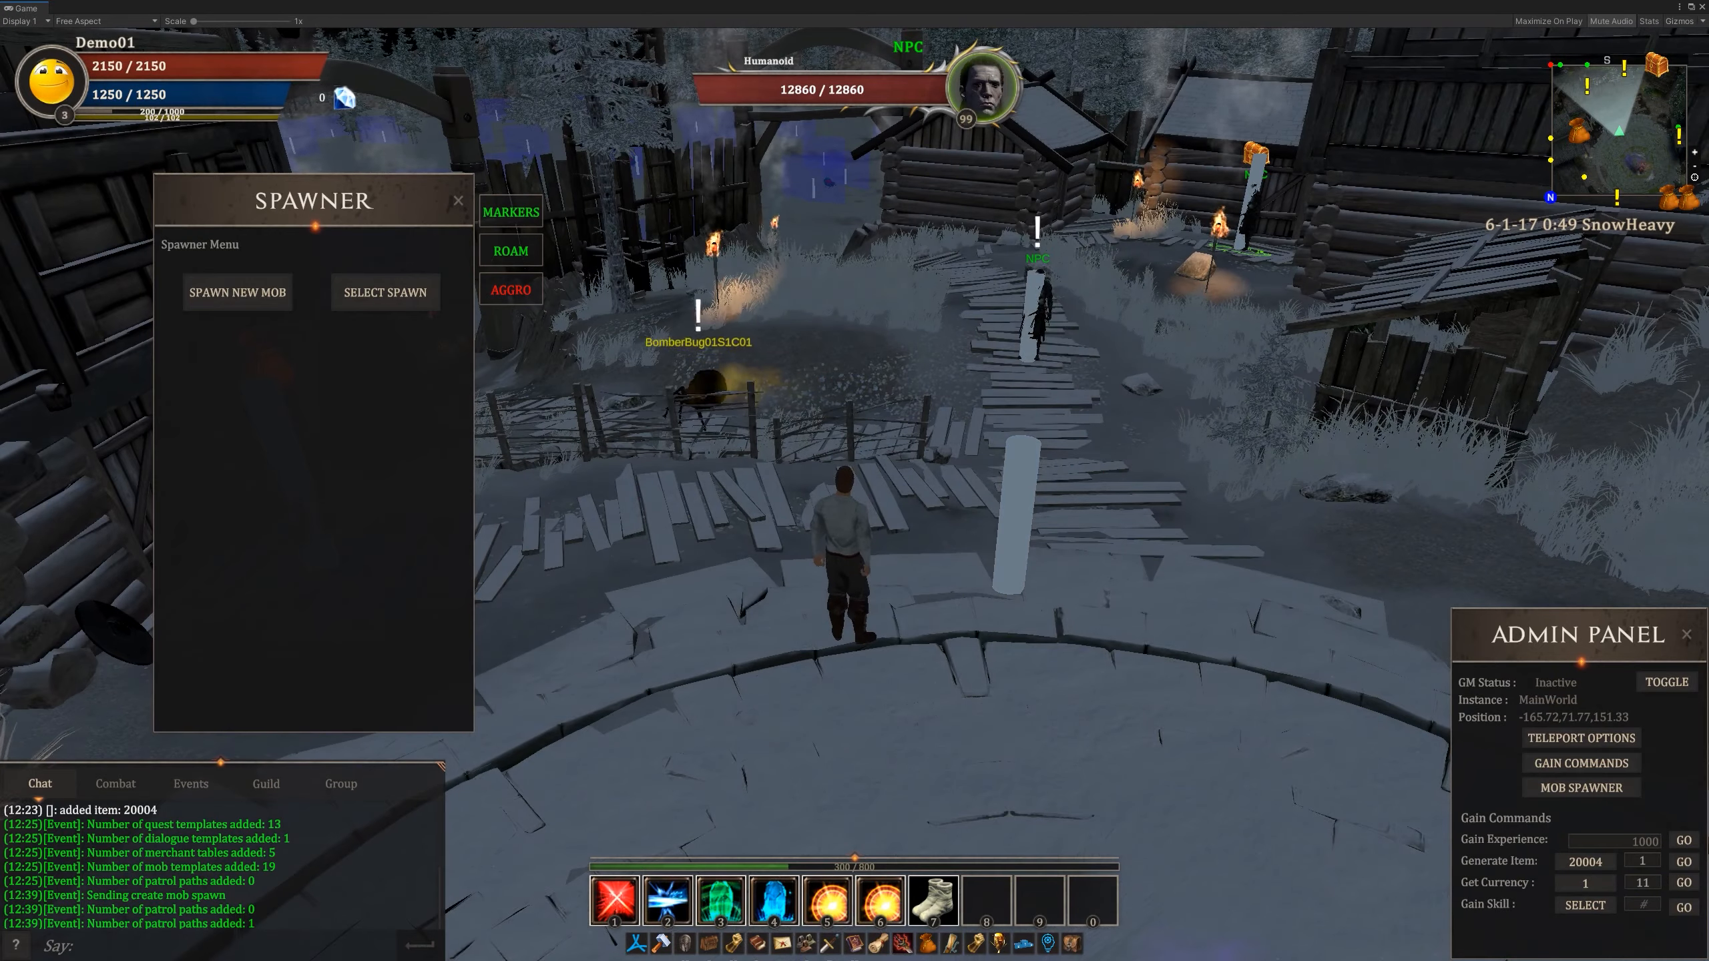
key(w)
mouse_move(878, 379)
right_down()
mouse_move(878, 407)
mouse_move(760, 408)
mouse_move(810, 408)
right_up()
key(d)
key(w)
key(s)
key(a)
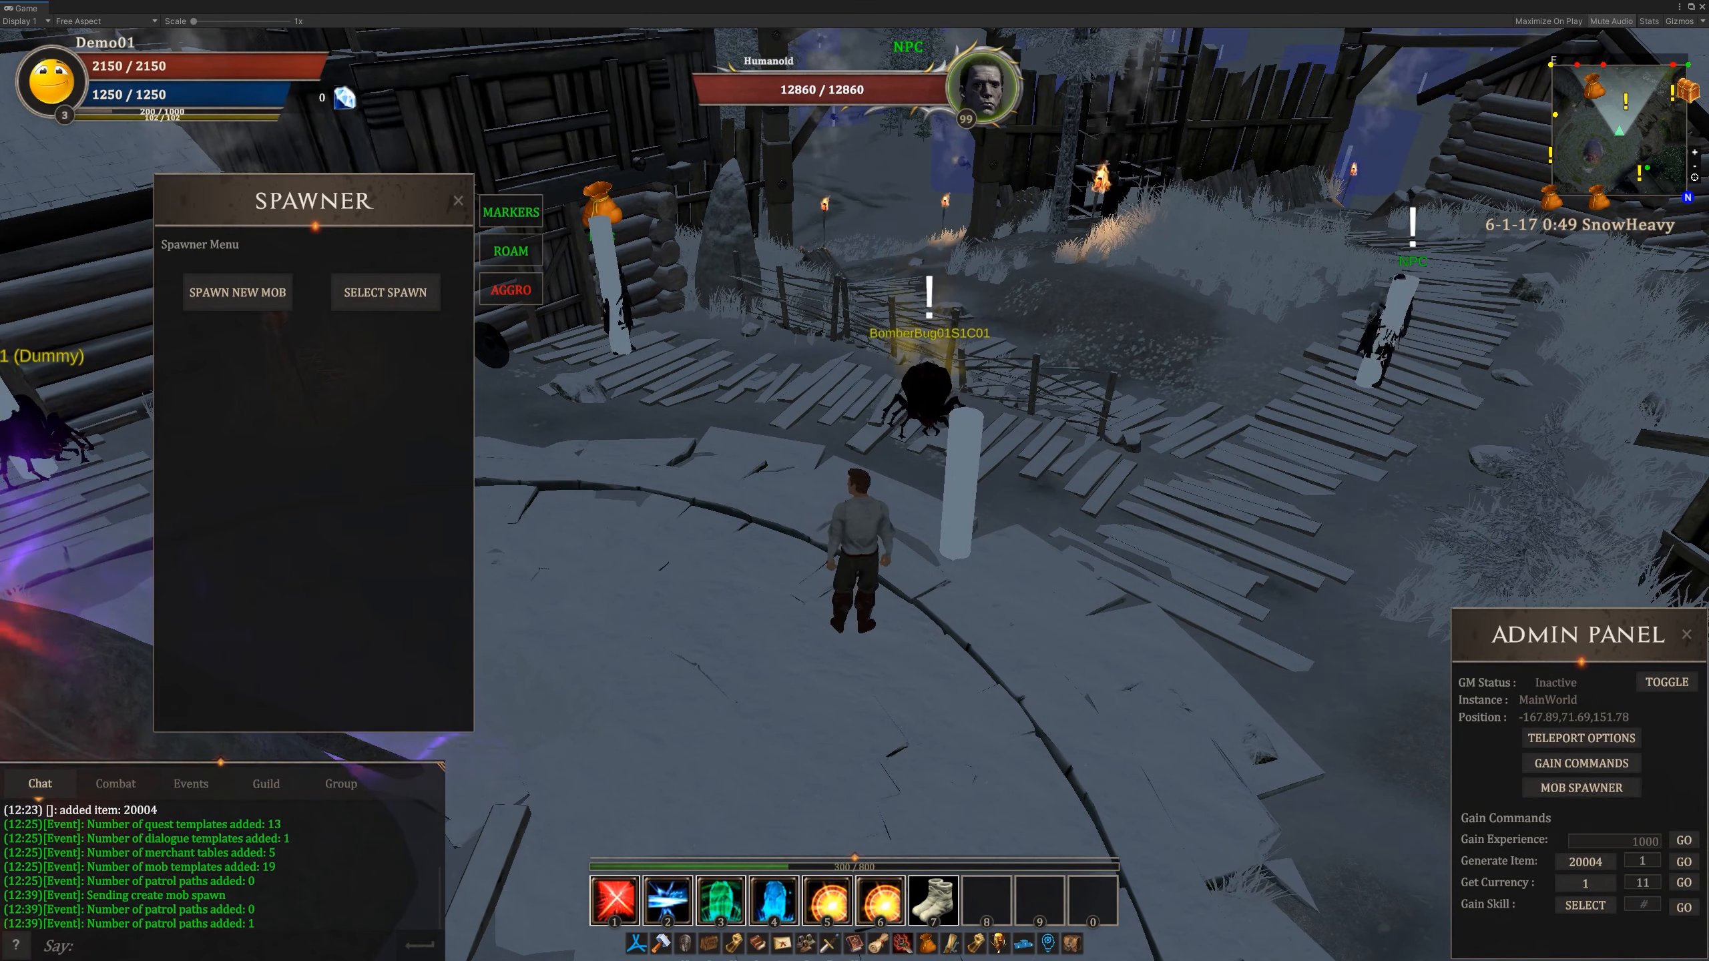
key(a)
right_drag(810, 408, 955, 414)
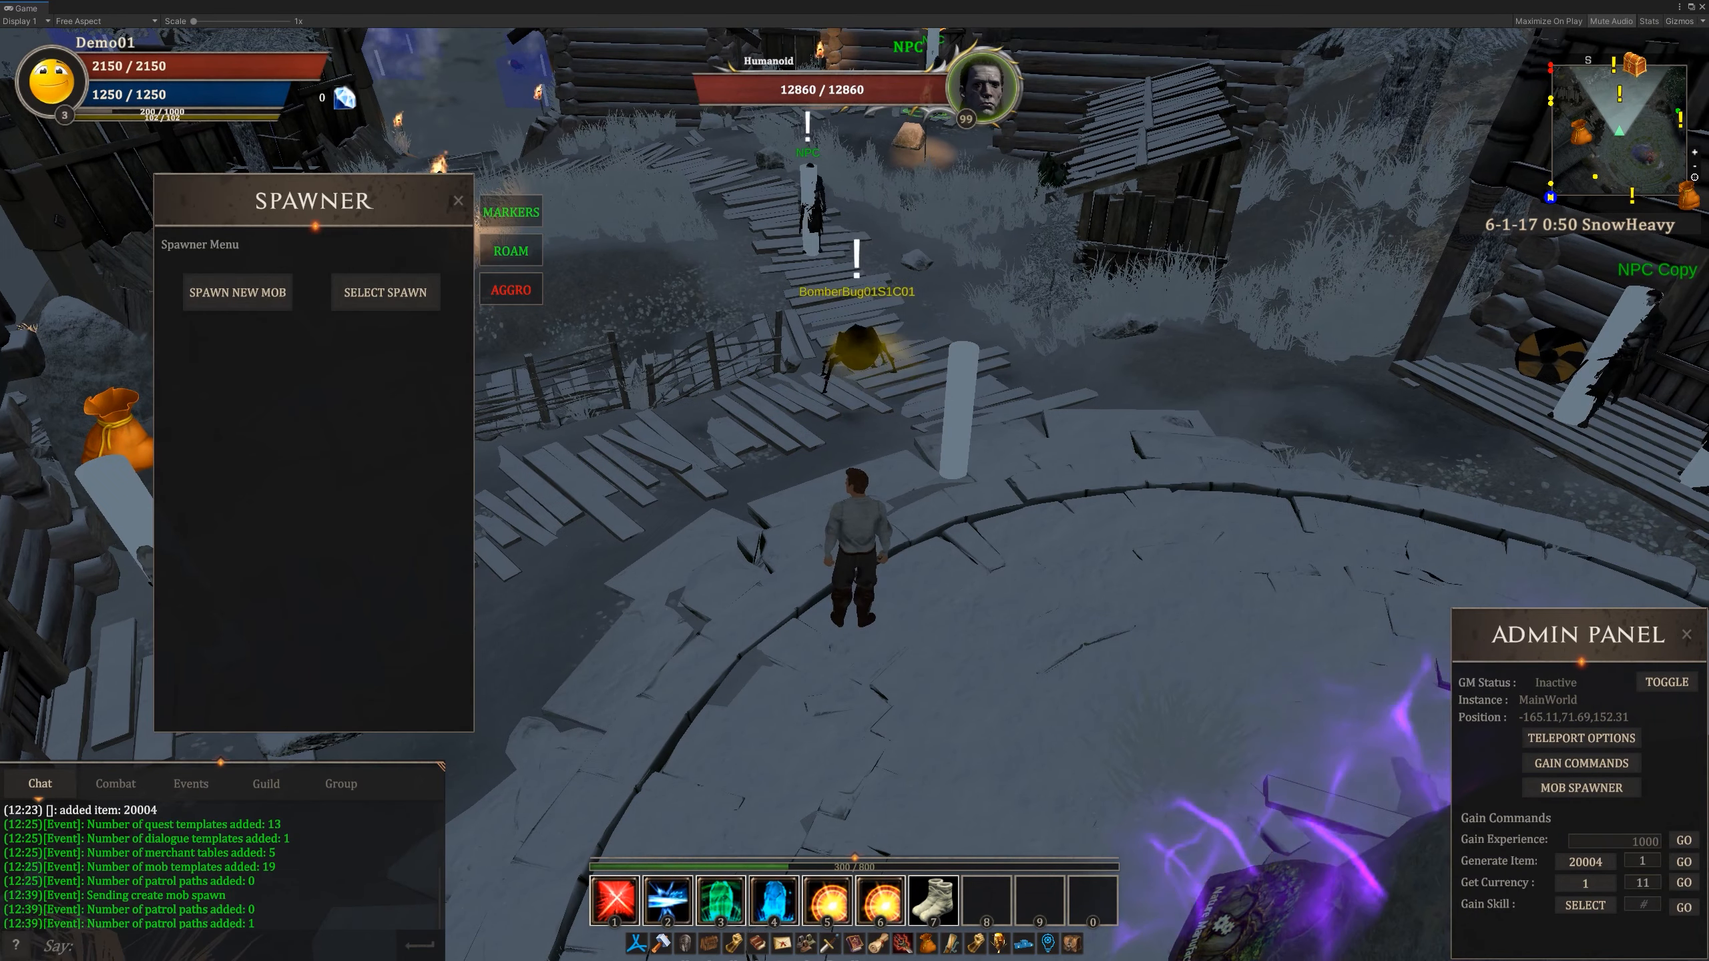
drag(895, 417, 801, 397)
mouse_move(800, 397)
right_down()
mouse_move(901, 398)
mouse_move(868, 397)
right_up()
key(w)
right_drag(1076, 430, 944, 449)
key(w)
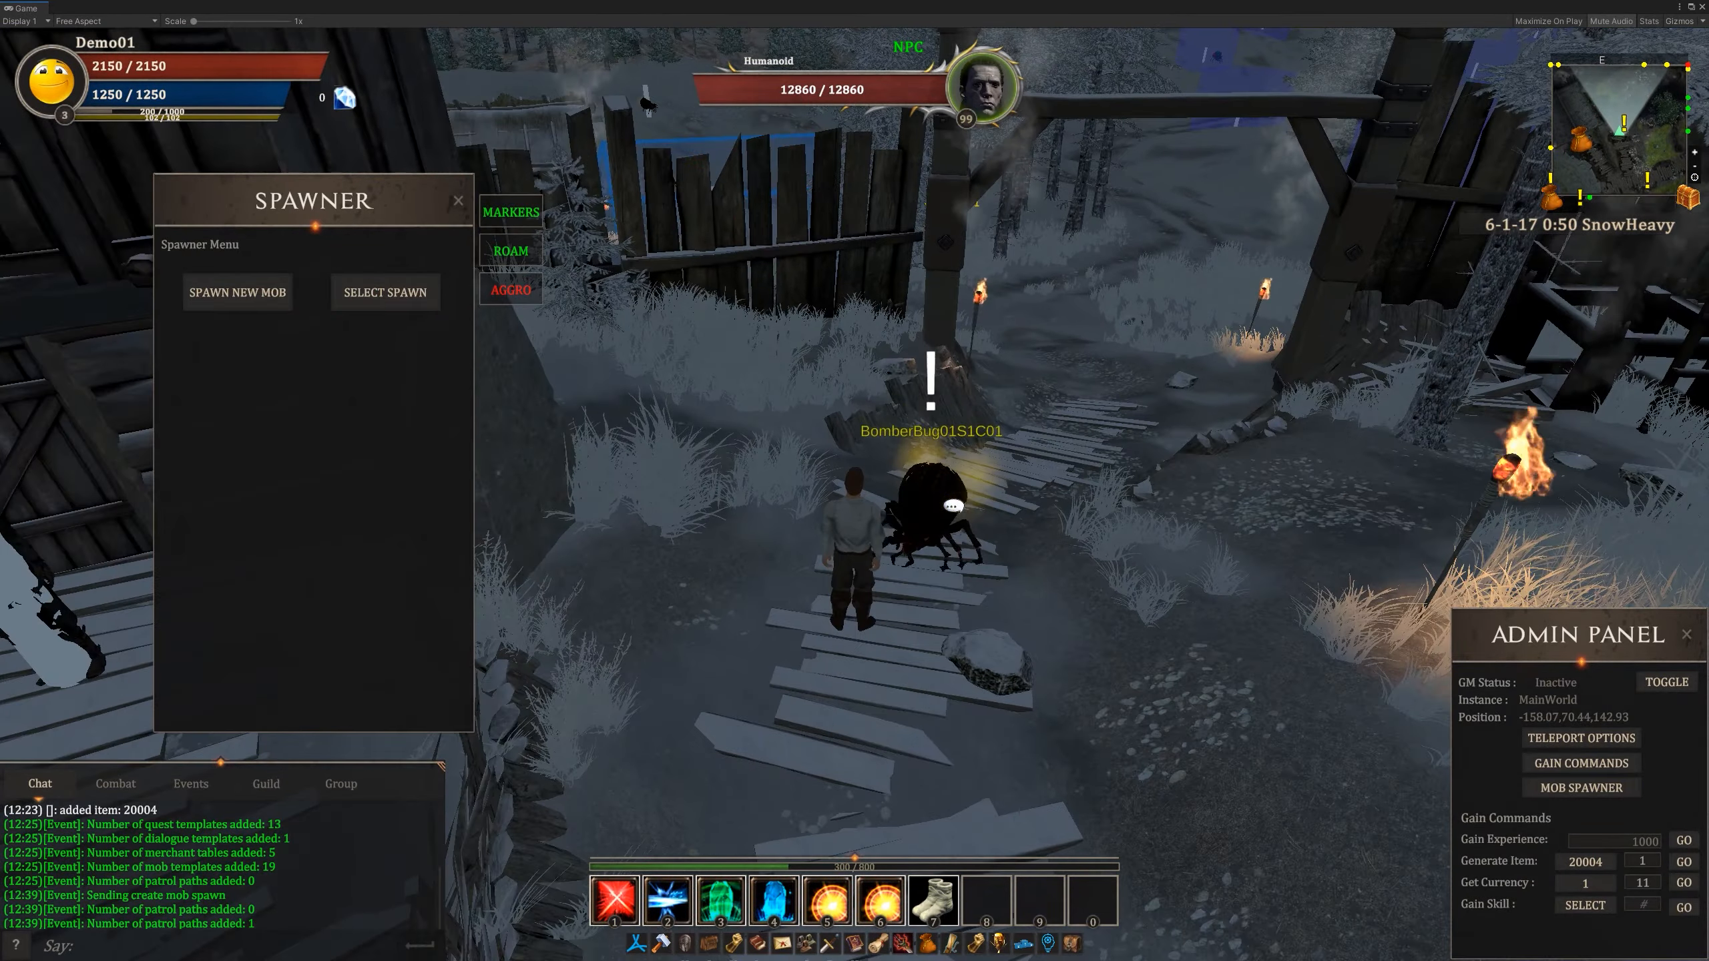
key(s)
key(s)
right_drag(909, 505, 794, 514)
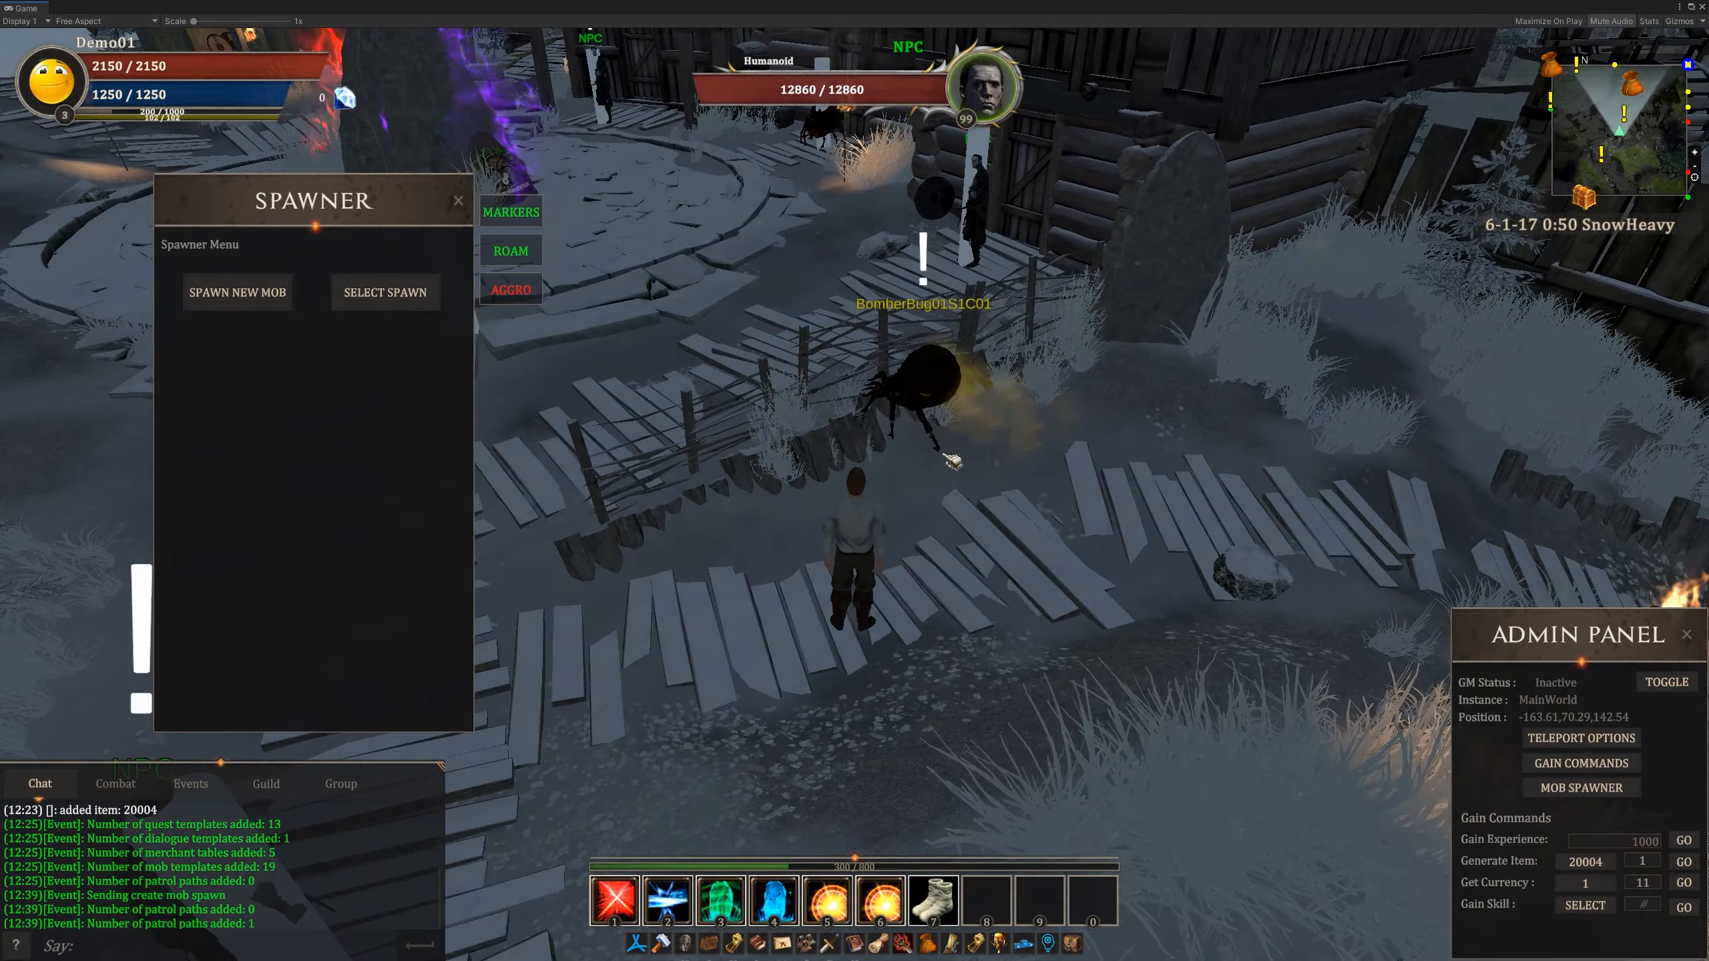
- Interact with the patrolling BomberBug01S1C01, view the Craft for a stranger quest and its rewards, and accept it
right_drag(944, 455, 935, 439)
key(w)
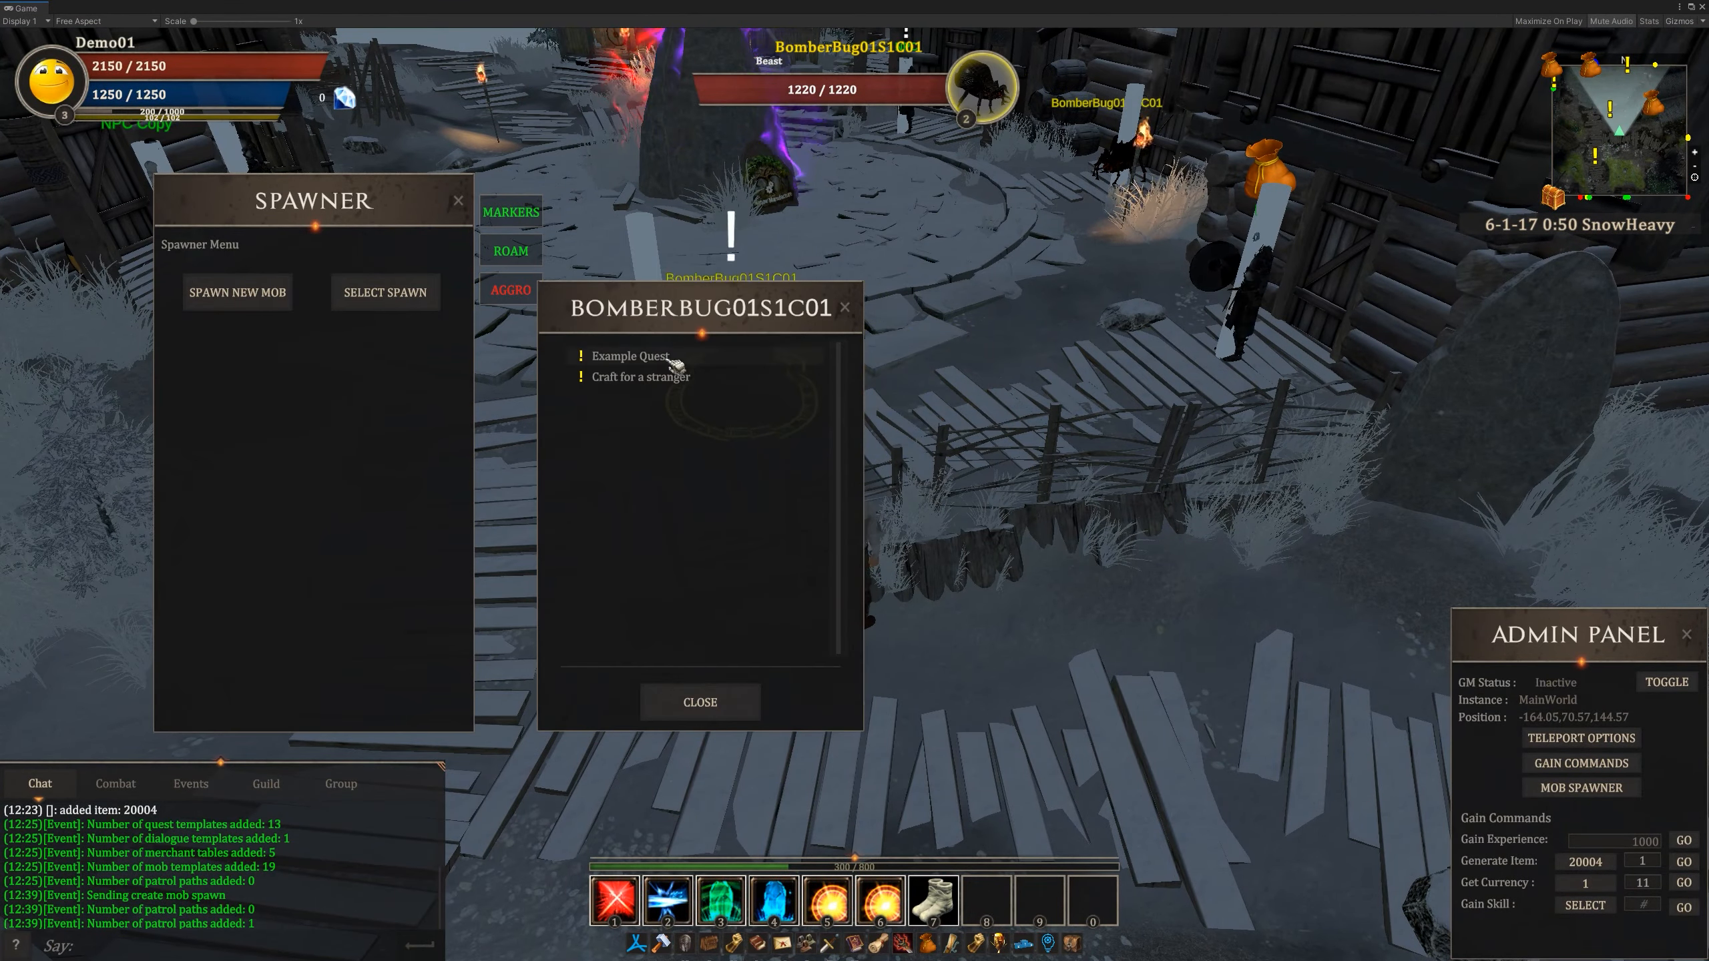
right_drag(811, 409, 875, 471)
right_click(764, 428)
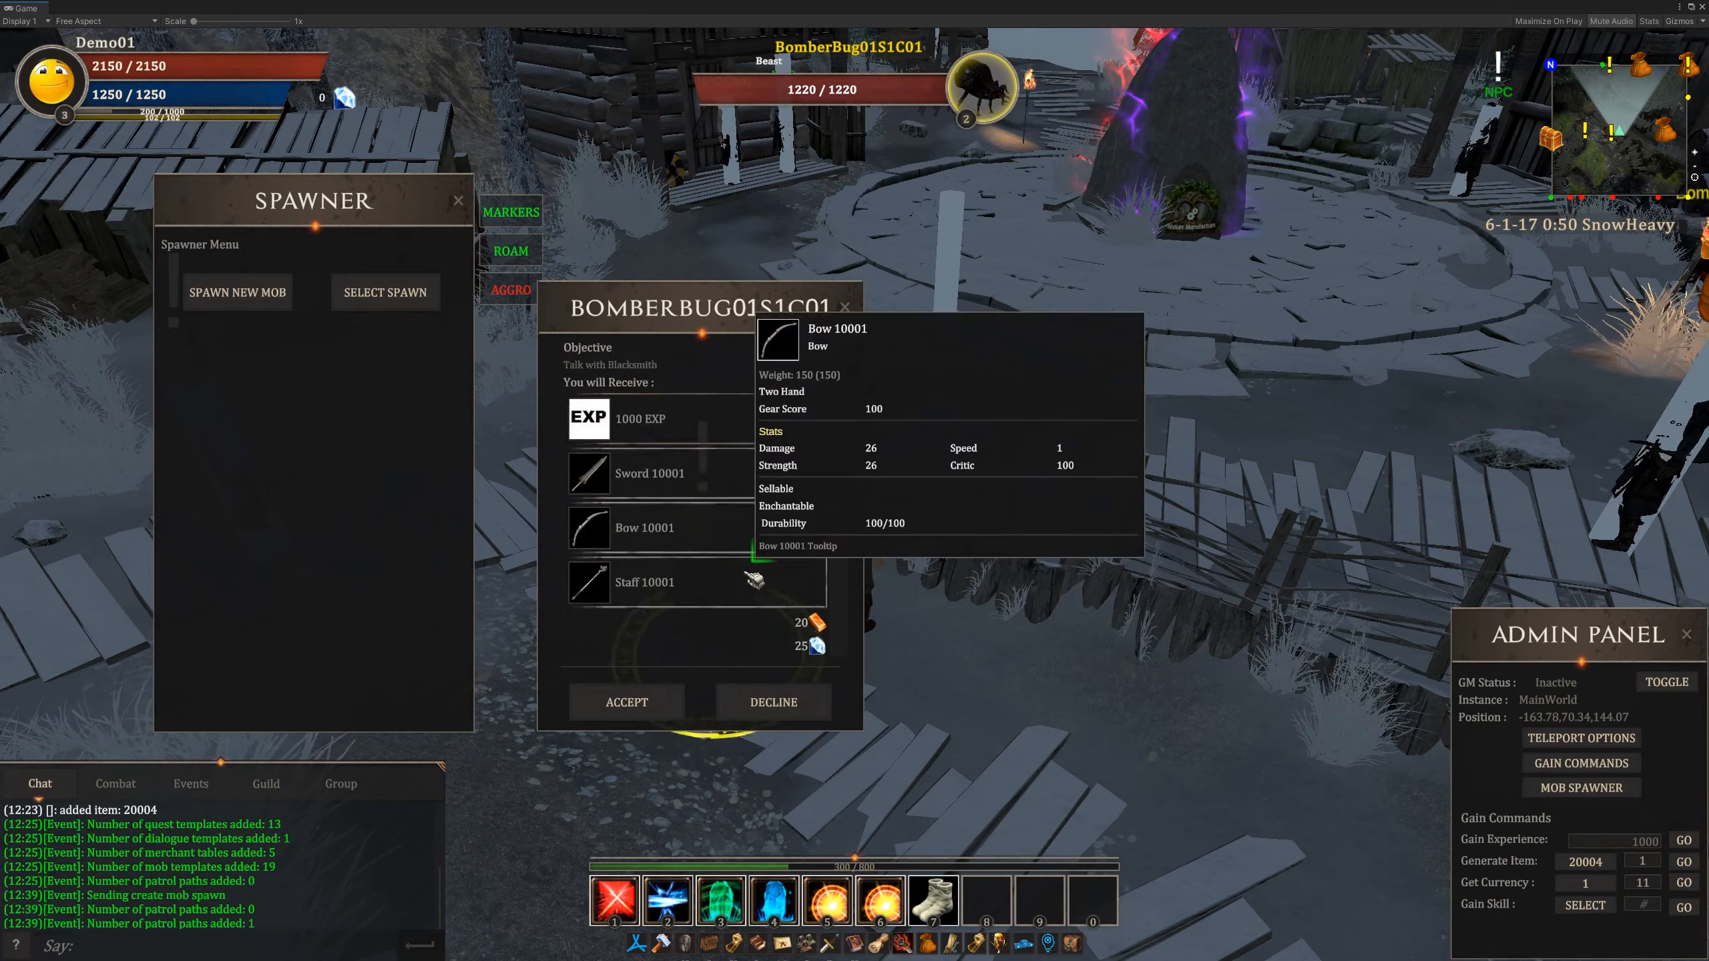
click(626, 701)
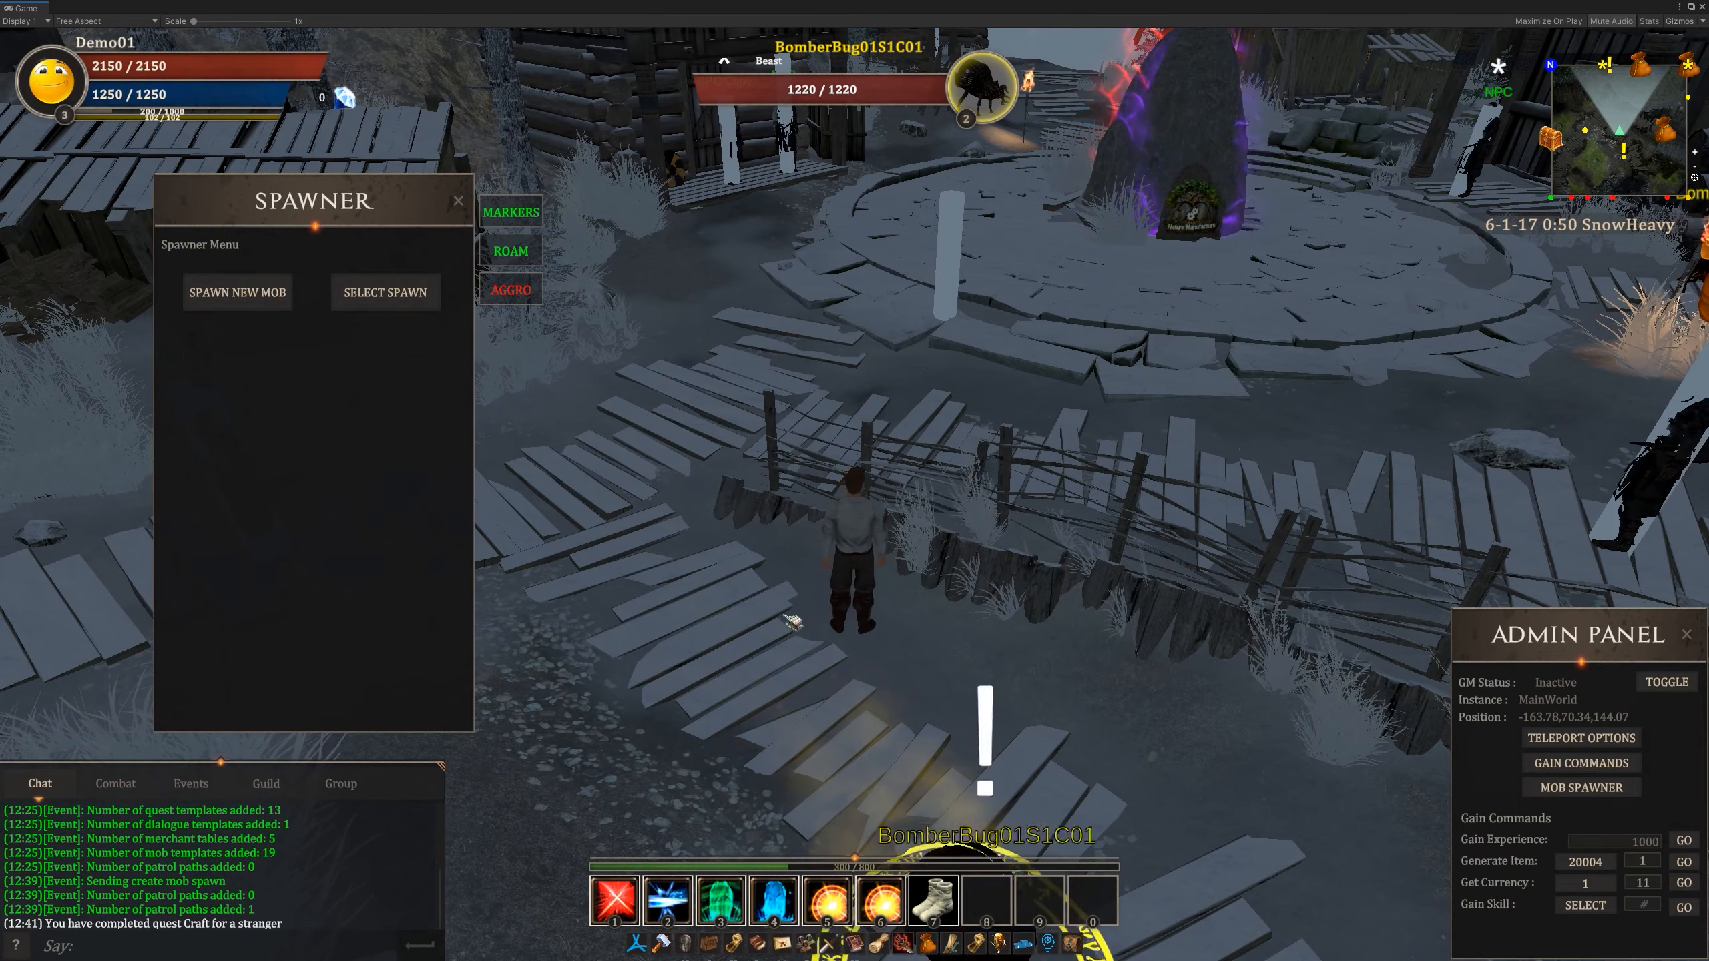
- Walk after the BomberBug01S1C01 towards the village gate to watch its patrol and quest marker
right_drag(784, 616, 1063, 603)
key(w)
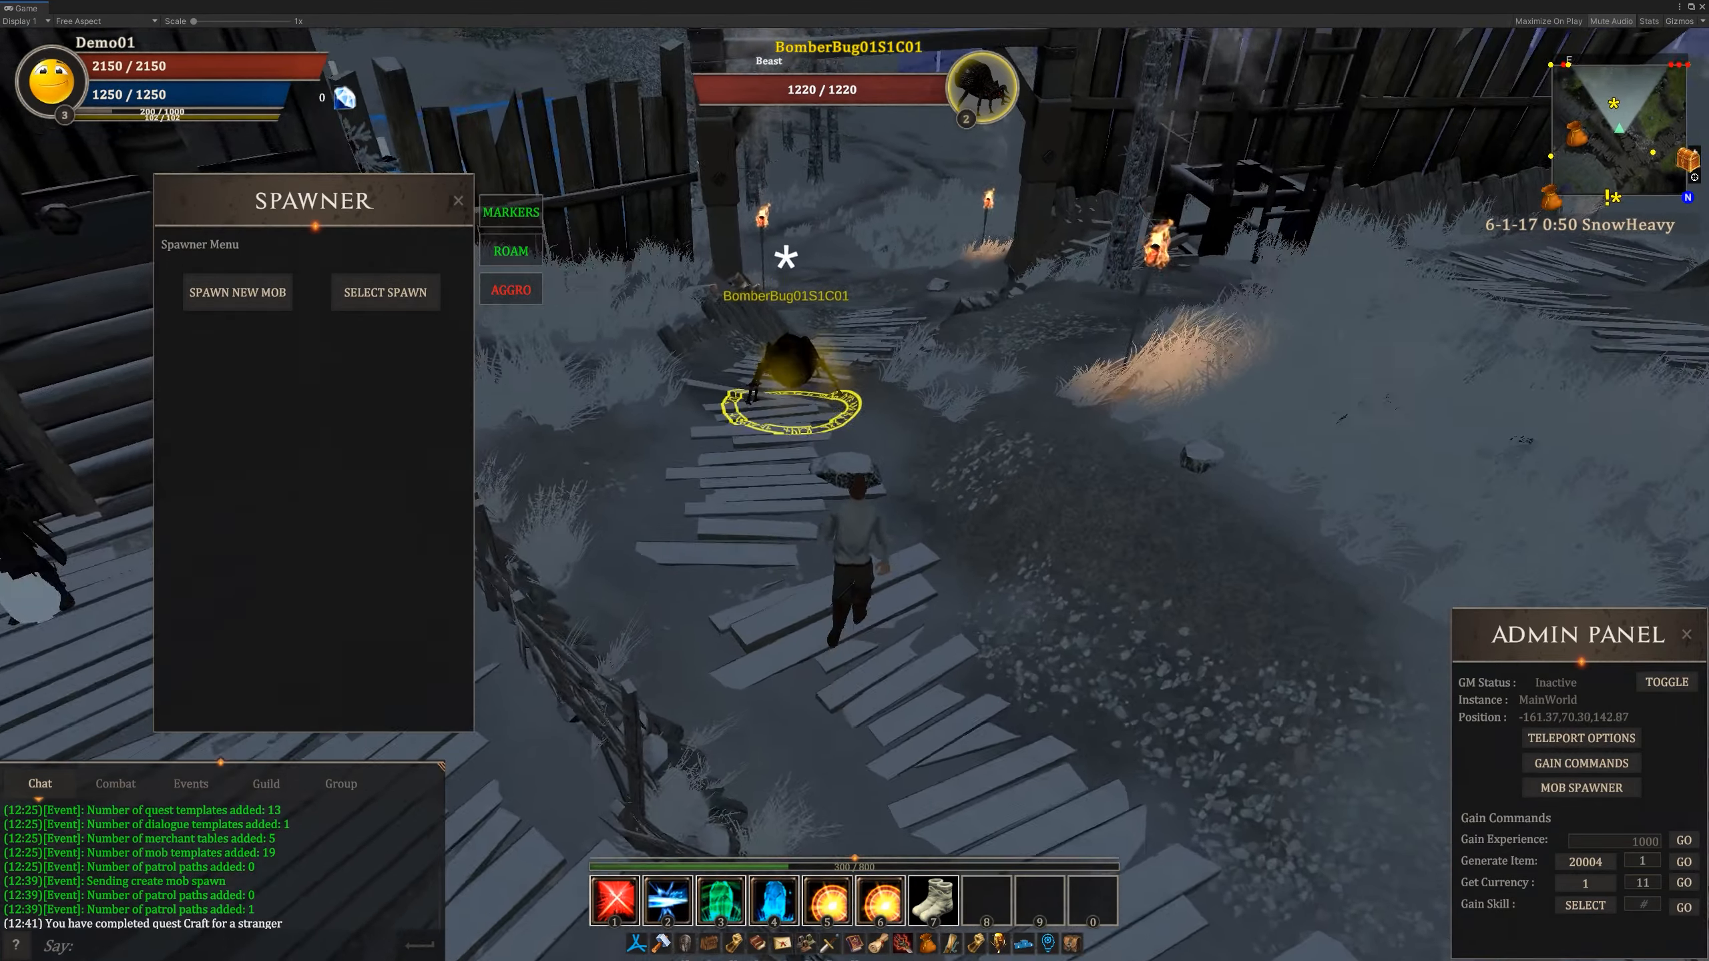
key(w)
right_drag(884, 472, 996, 528)
key(w)
key(a)
key(w)
key(w)
key(d)
key(d)
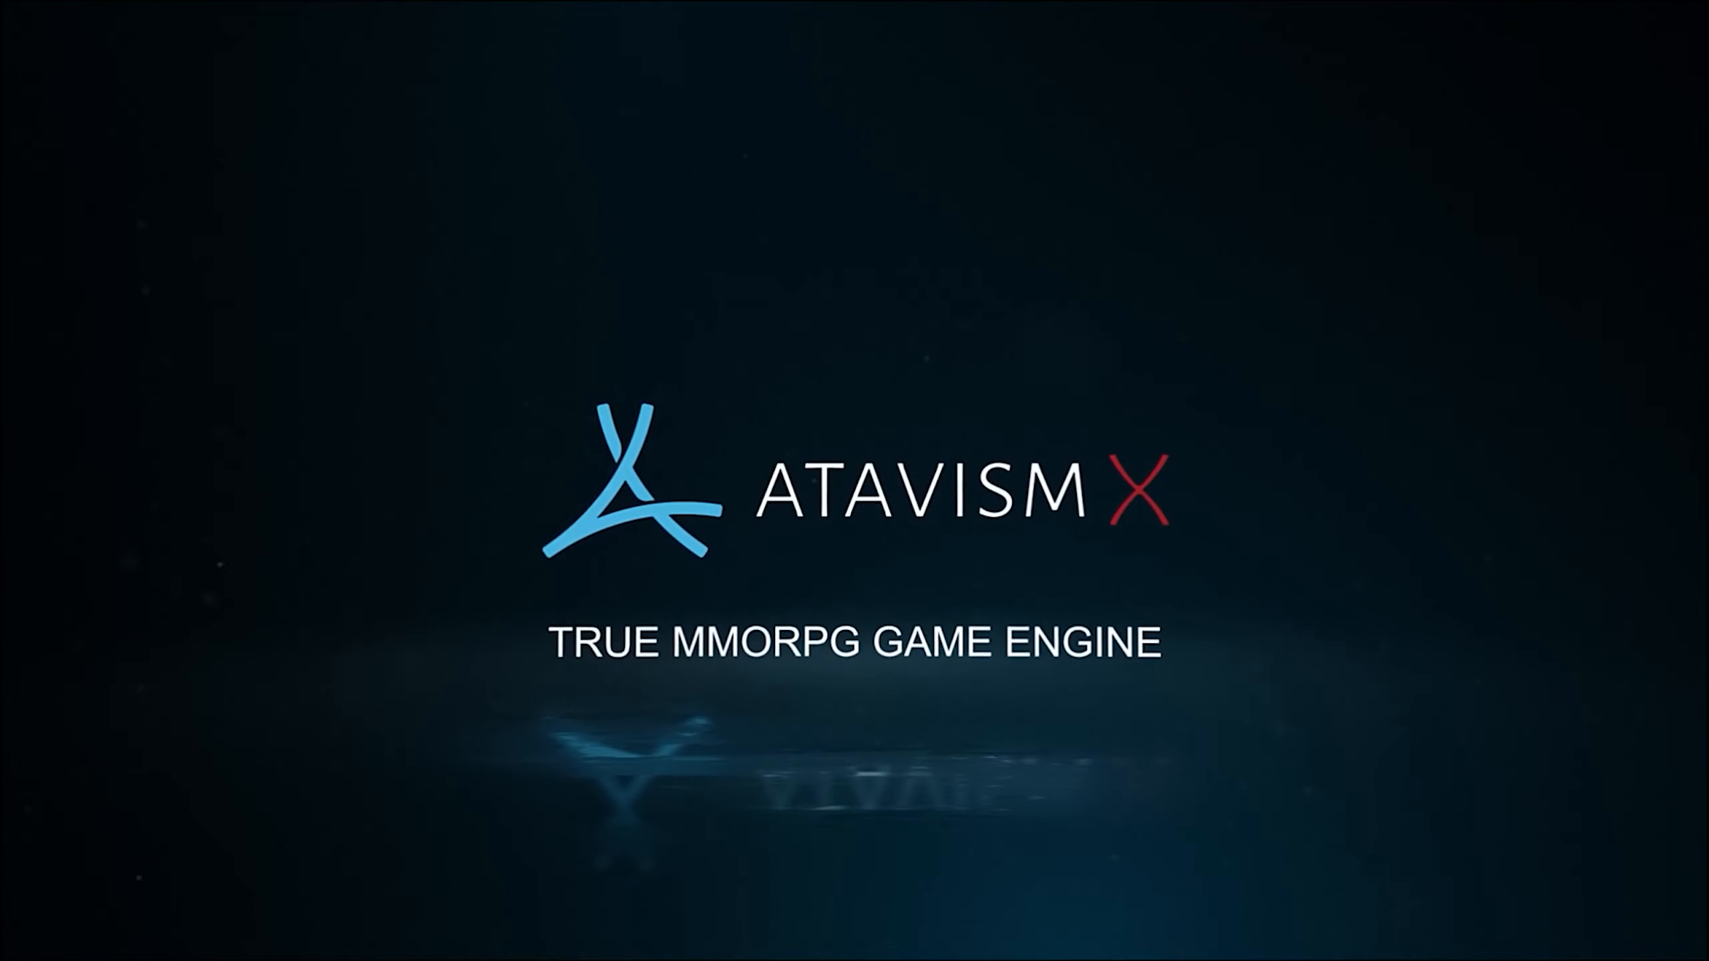